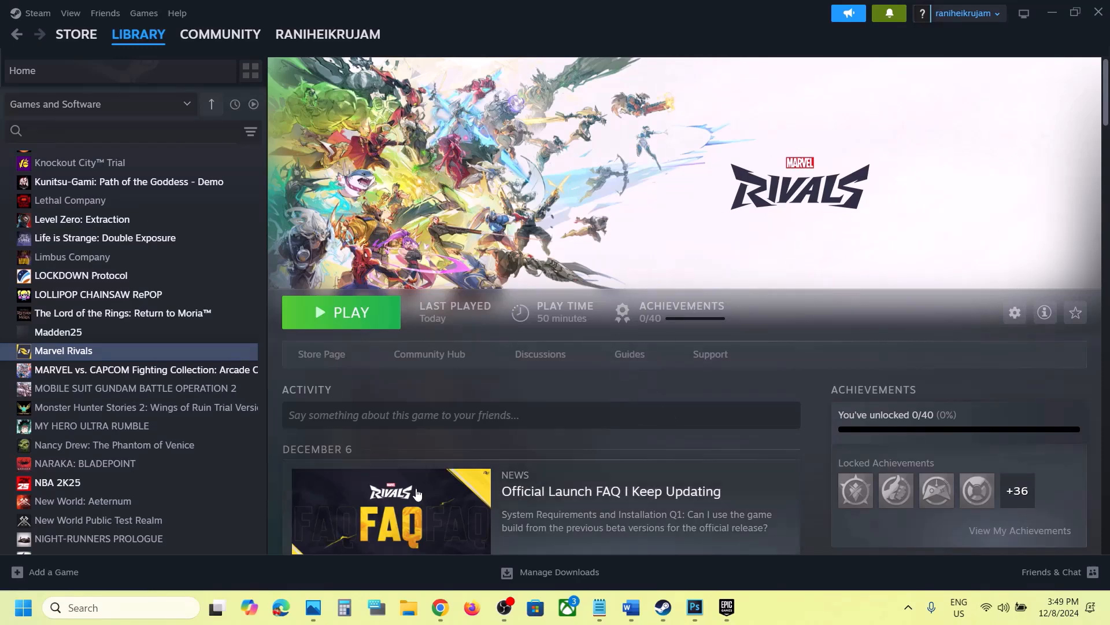
Switch to the Epic Games Launcher and open Marvel Rivals in the library from its store page
click(440, 607)
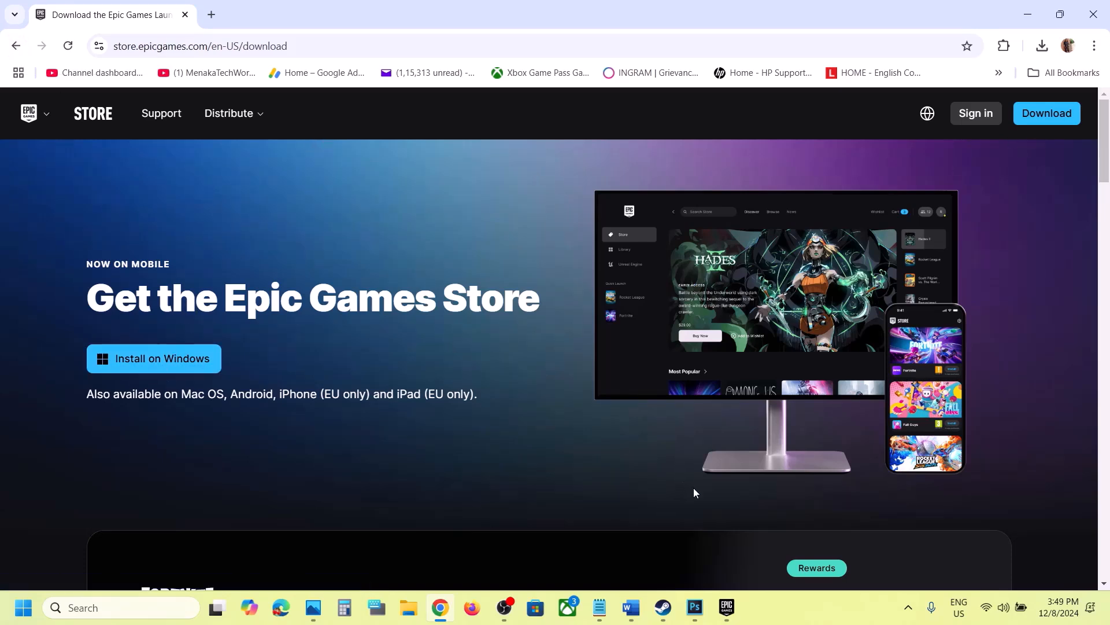
click(727, 608)
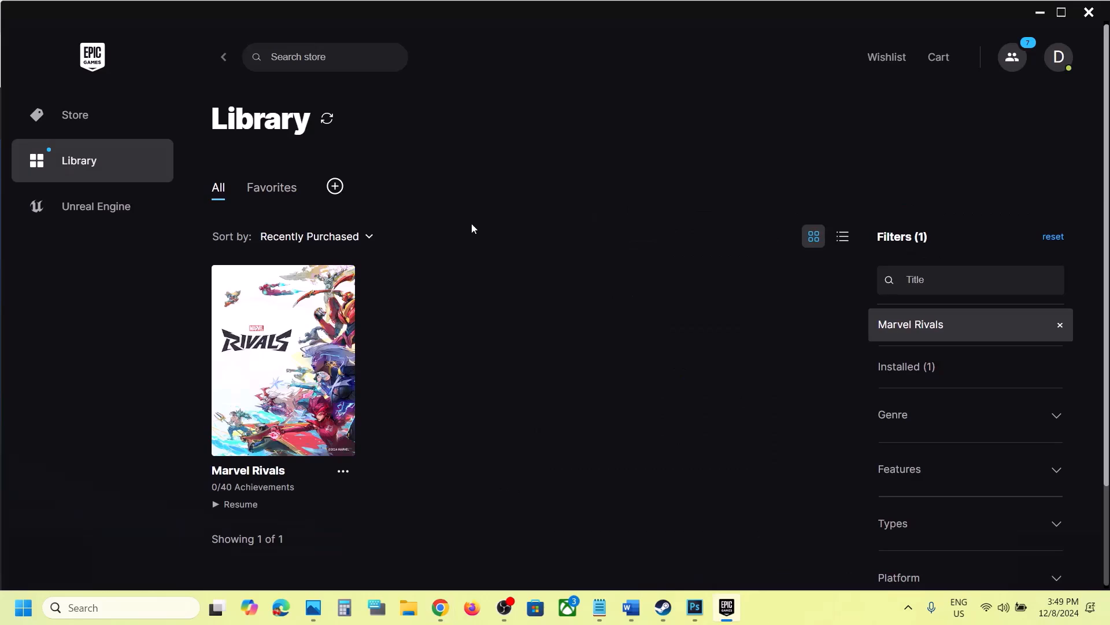
click(86, 123)
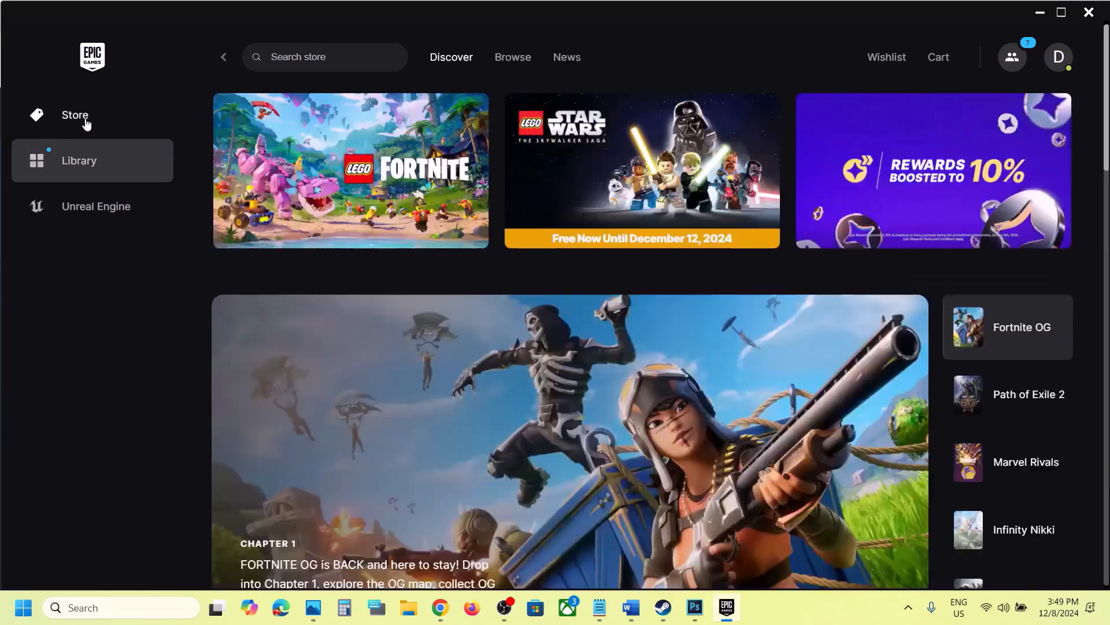
click(1005, 464)
click(1006, 465)
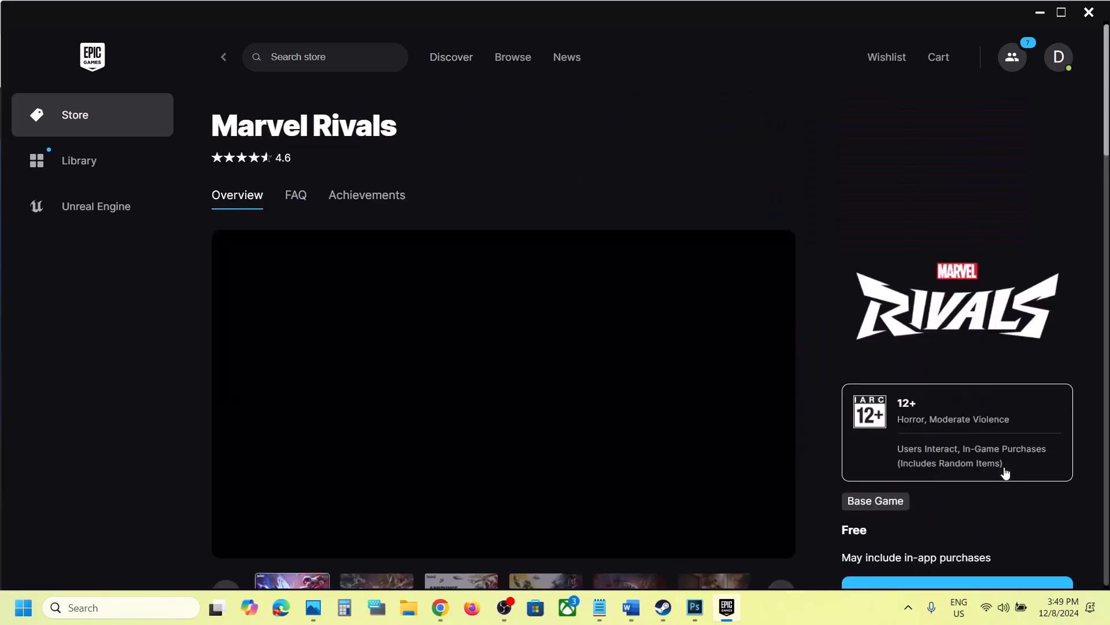
scroll(1000, 491, down, 2)
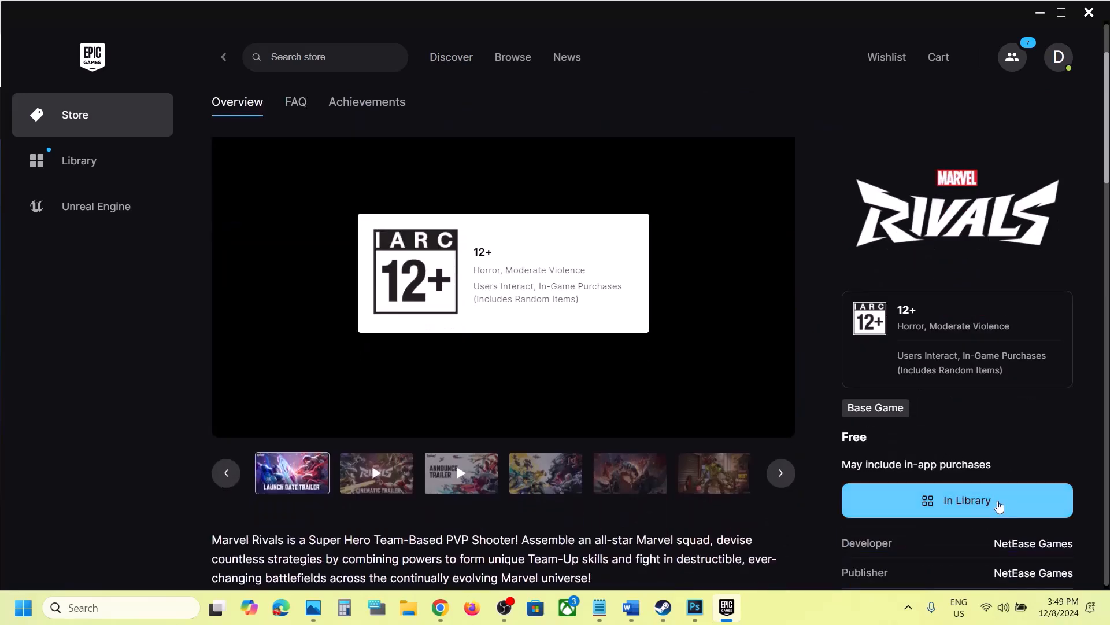
click(999, 507)
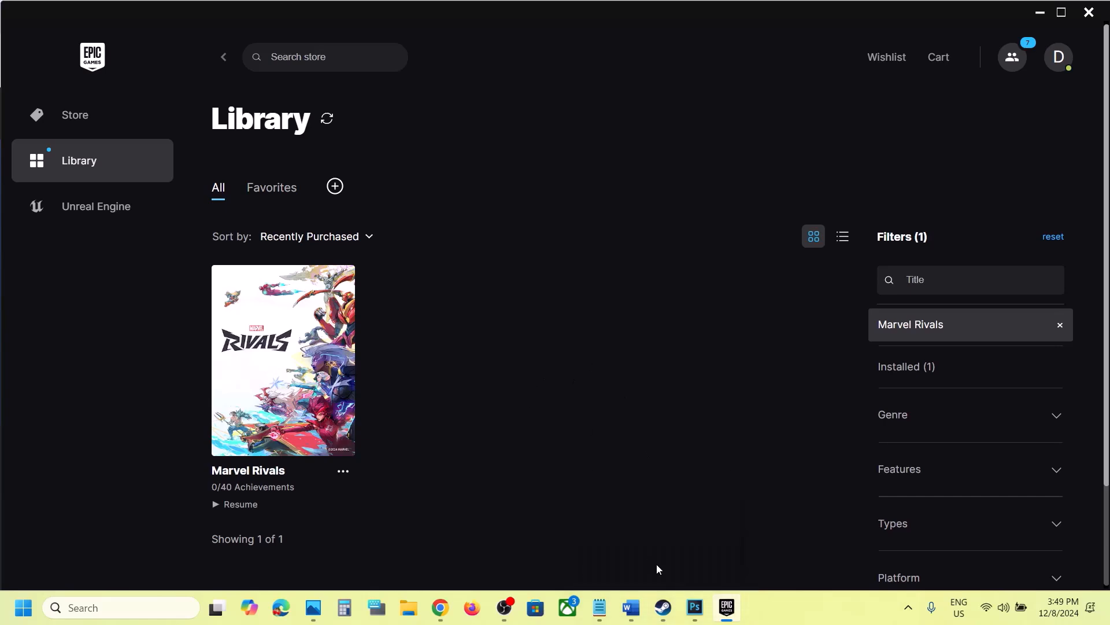
In the Word troubleshooting notes, place the AMD support link on its own line below the NVIDIA link and select the NVIDIA link
click(664, 608)
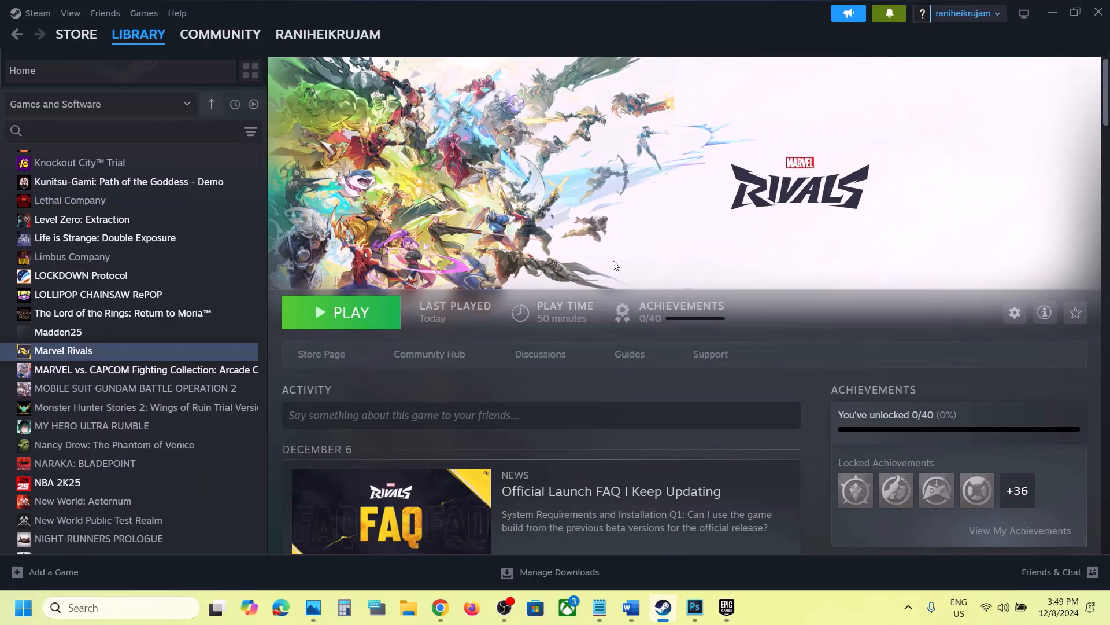
click(632, 607)
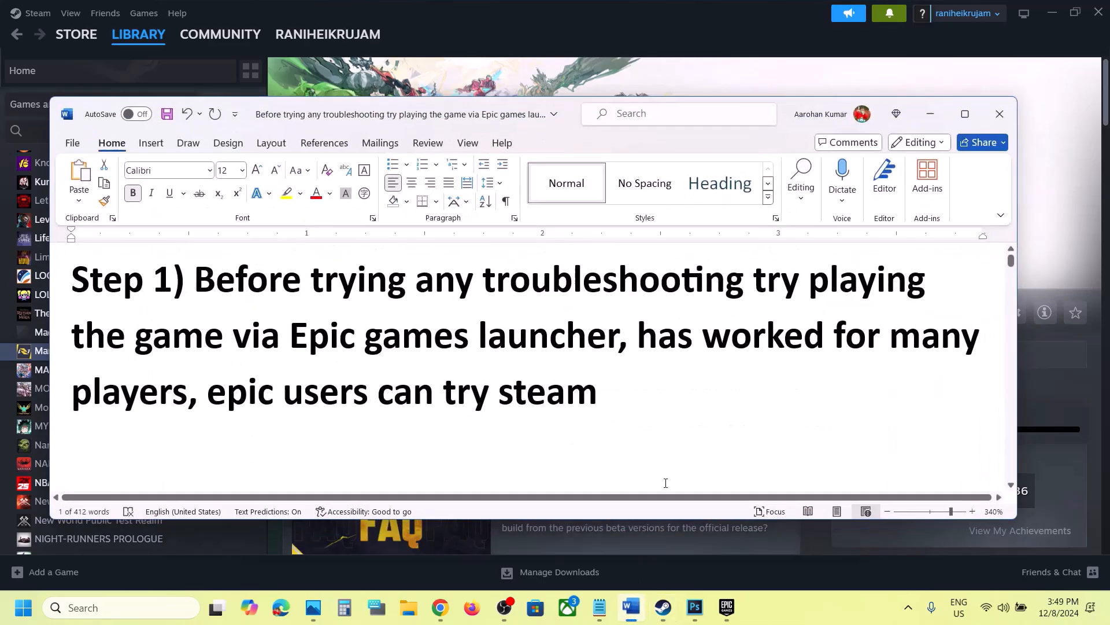
scroll(472, 395, down, 3)
drag(209, 301, 928, 304)
drag(167, 342, 707, 365)
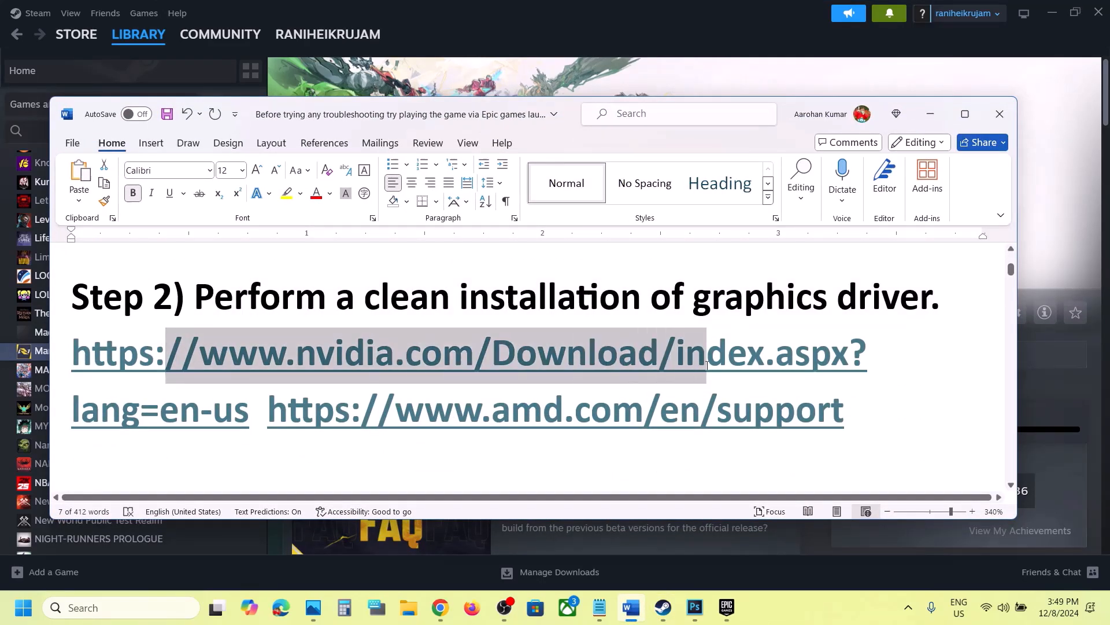
click(268, 414)
key(Return)
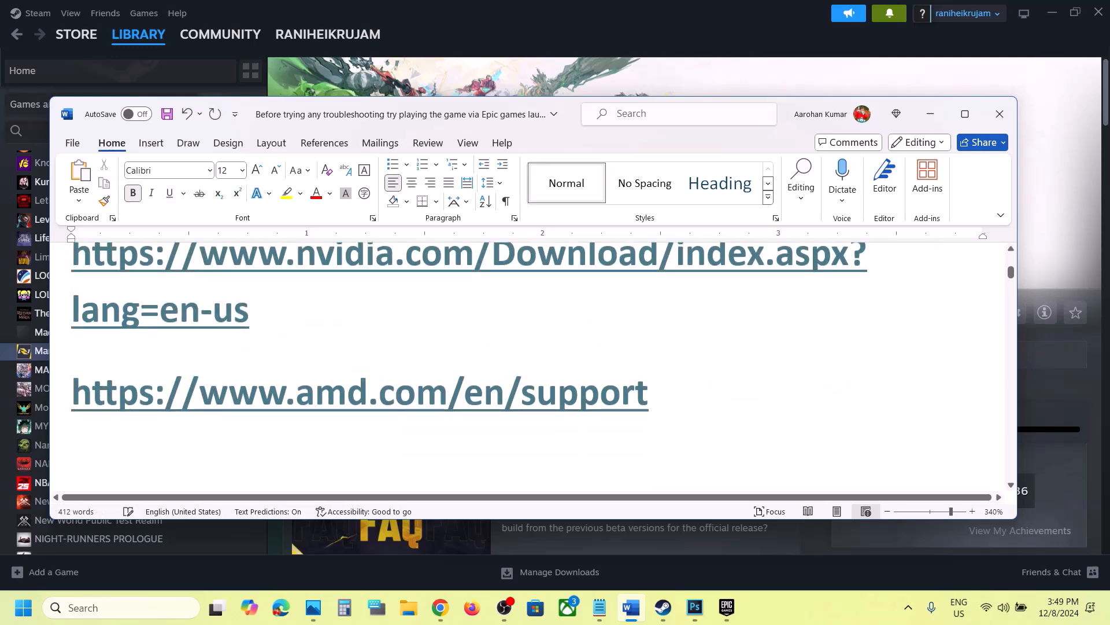
scroll(416, 382, up, 2)
drag(312, 427, 131, 387)
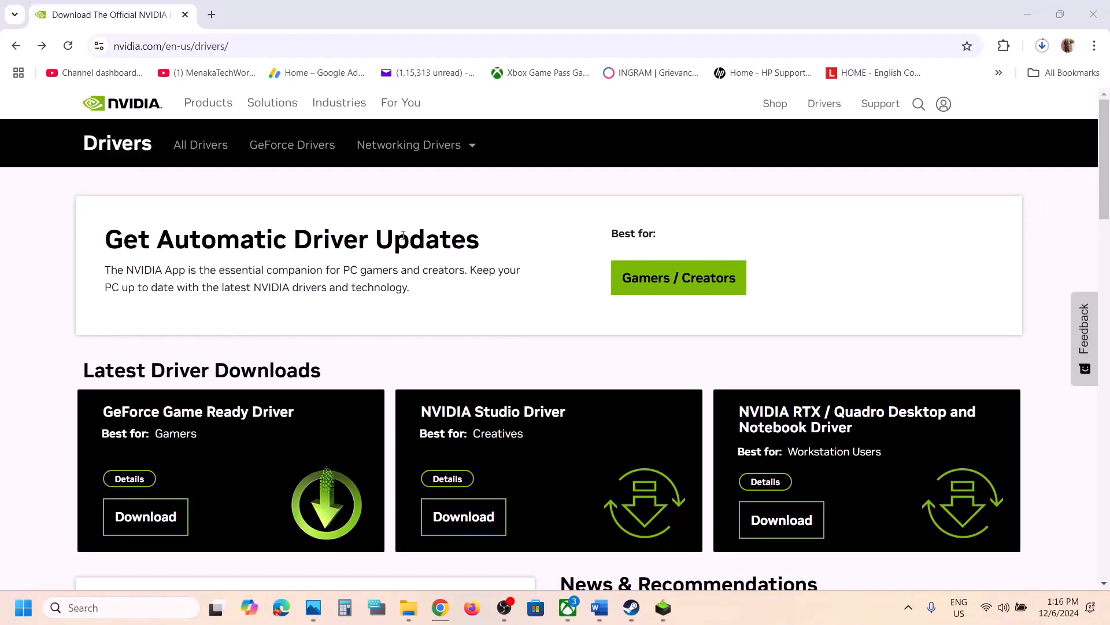
Search the NVIDIA drivers page for GeForce RTX 3050 Laptop GPU drivers on Windows 11 in English (US)
scroll(419, 364, down, 8)
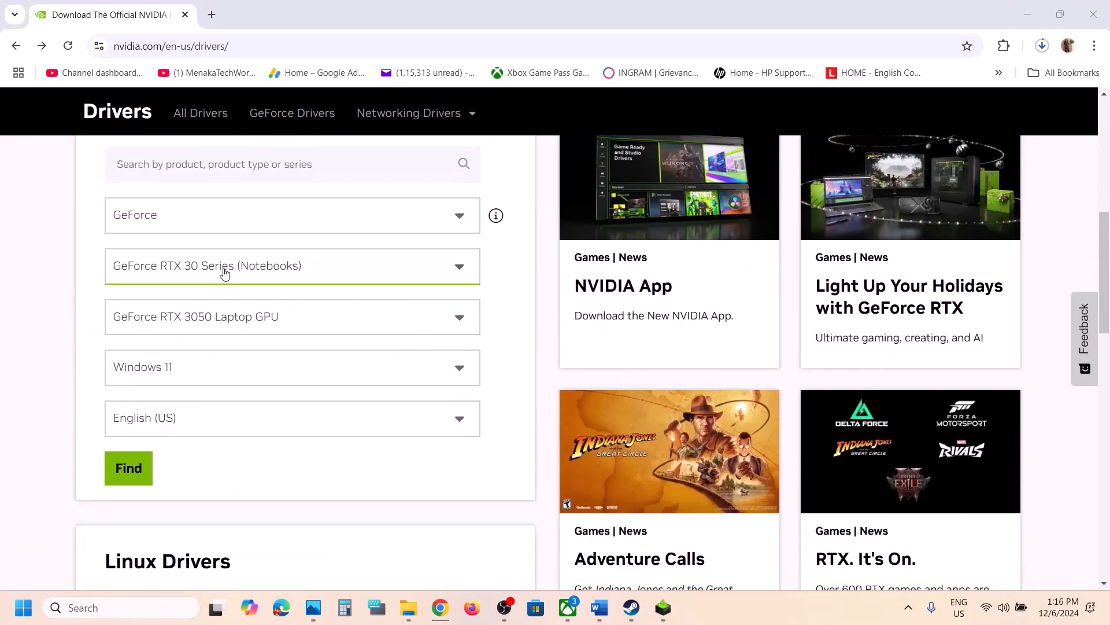
click(230, 322)
click(74, 340)
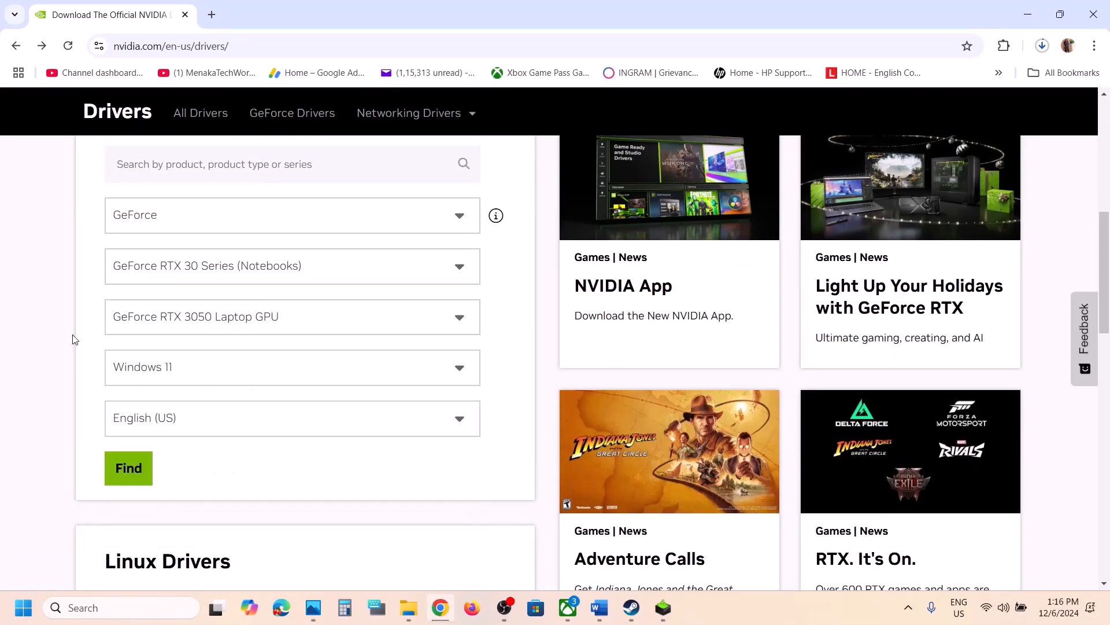
click(174, 365)
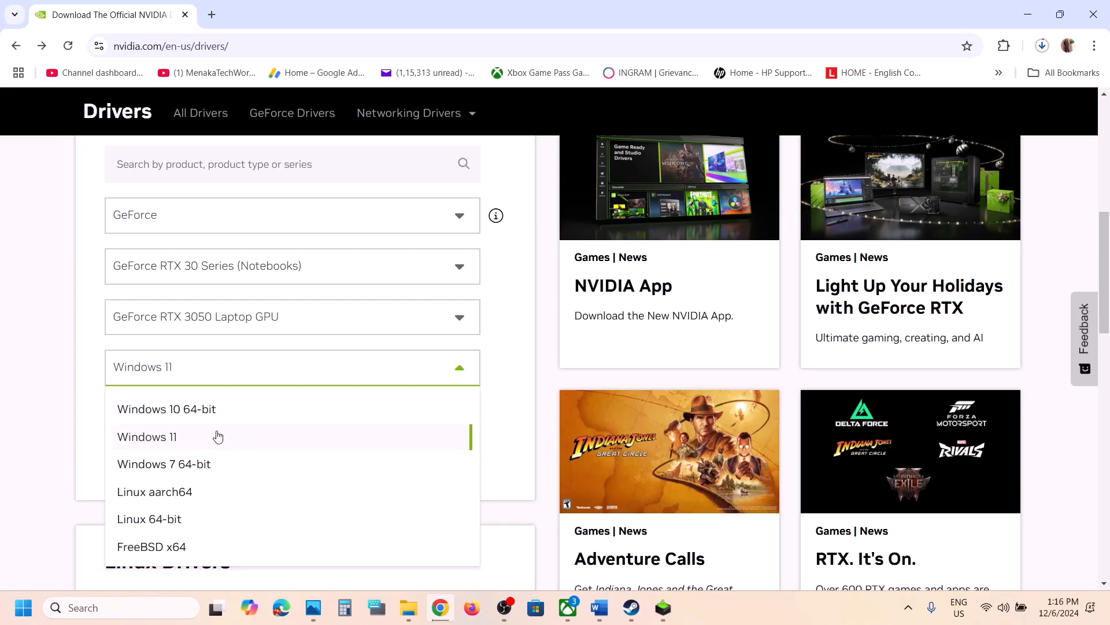
click(84, 388)
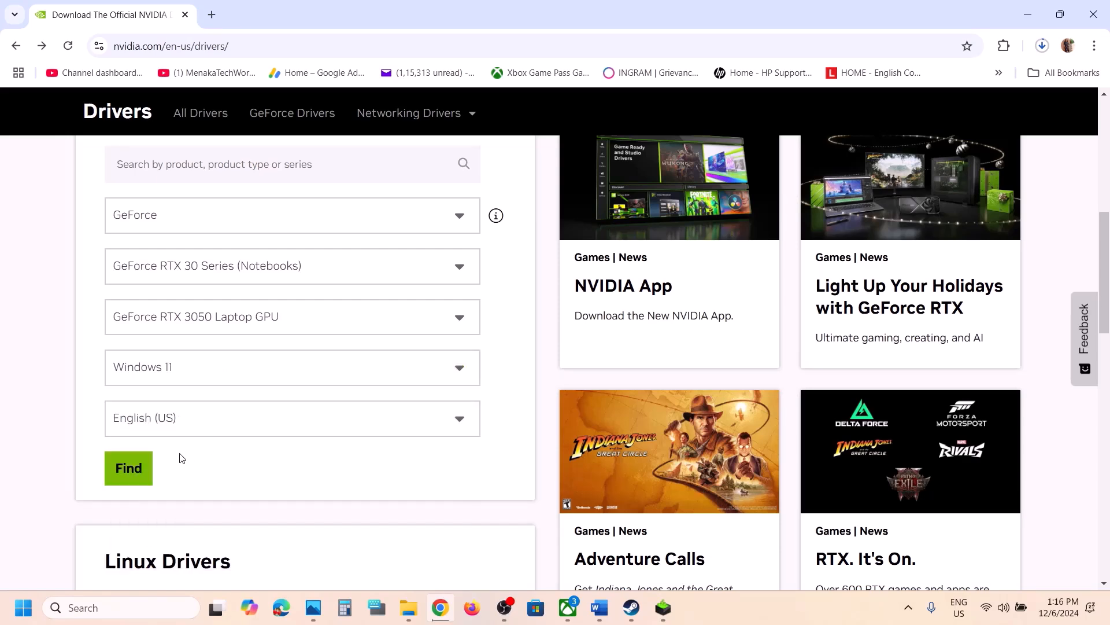
click(140, 467)
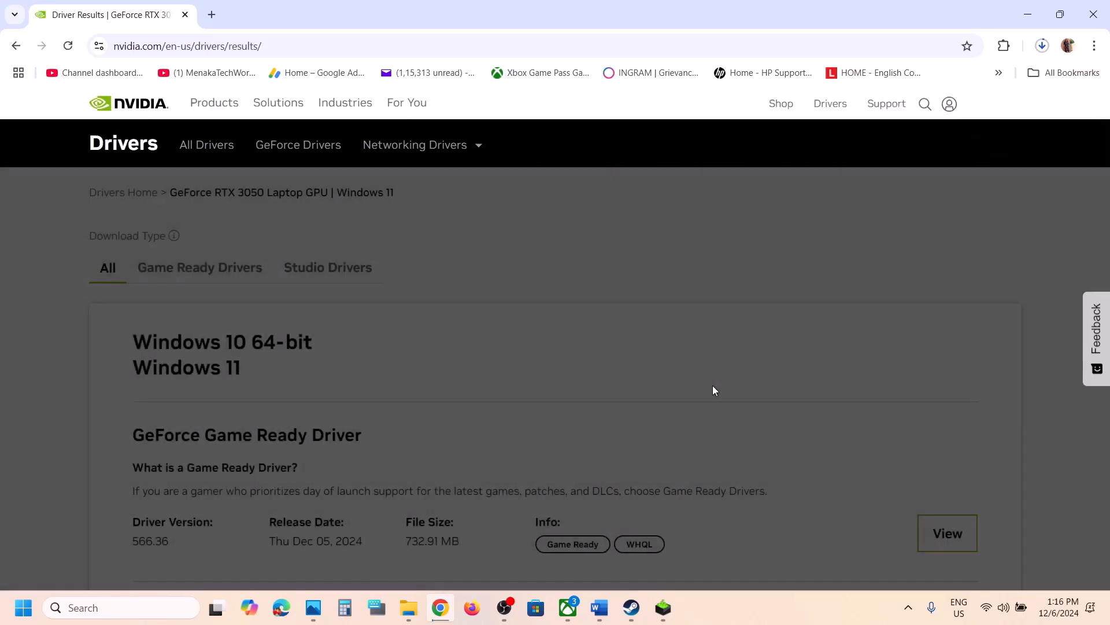
Download the GeForce Game Ready Driver 566.36 and check its progress in the download history
scroll(187, 442, down, 2)
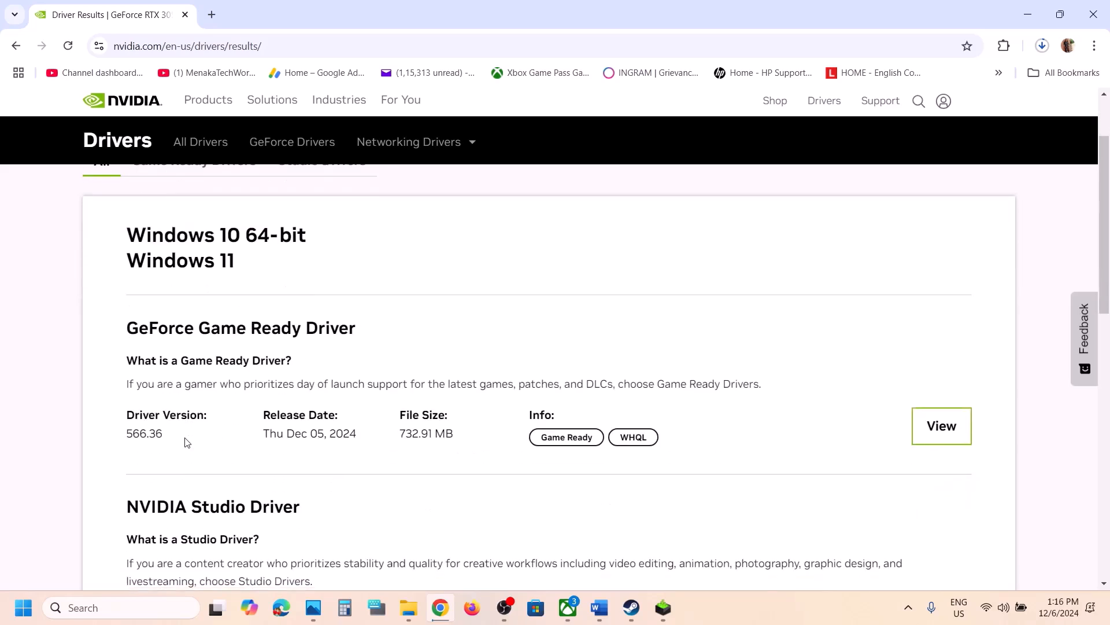
drag(127, 406, 183, 407)
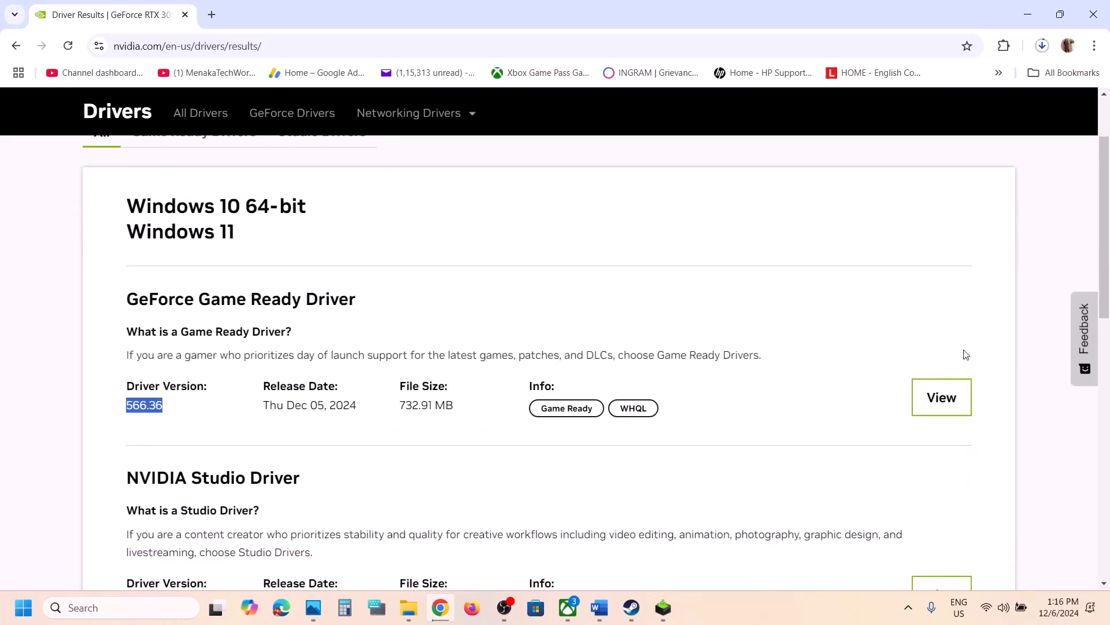
click(941, 393)
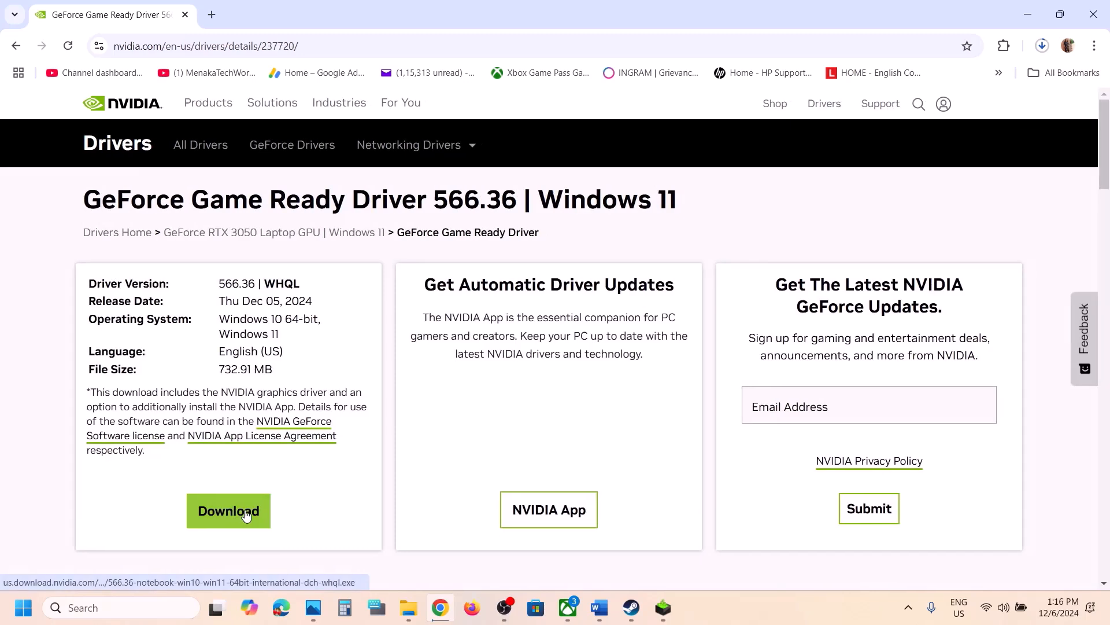
click(246, 514)
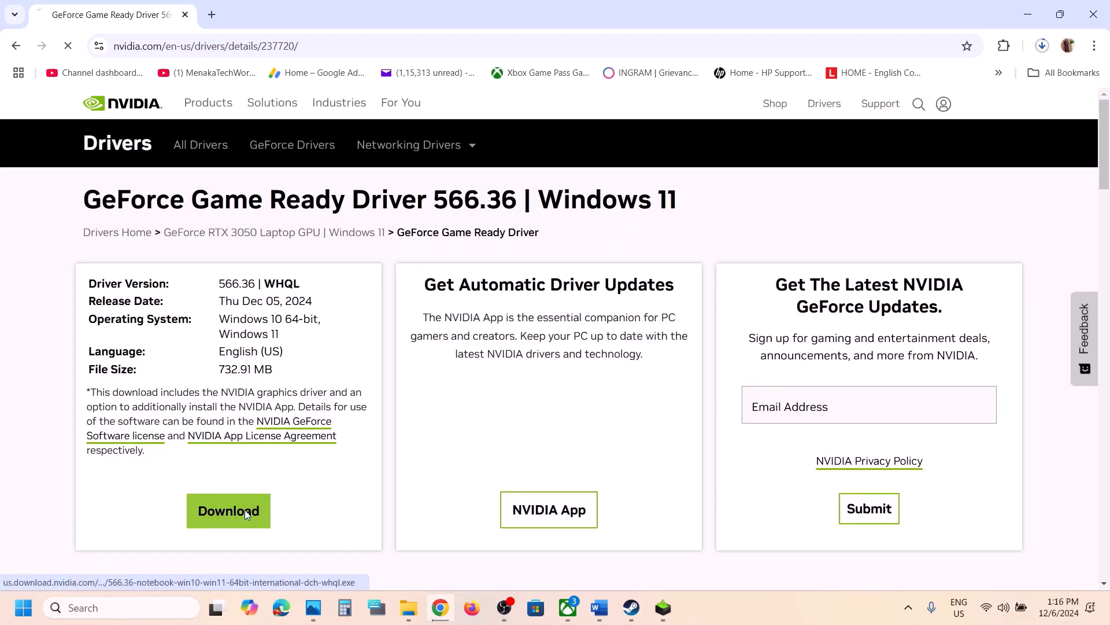
click(1043, 46)
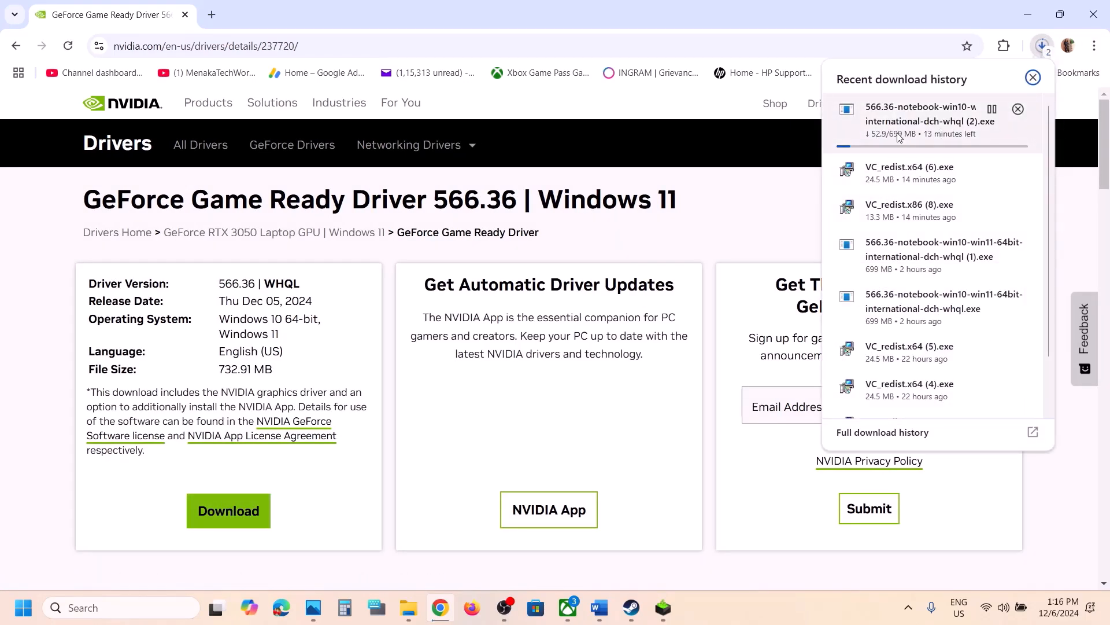
In the NVIDIA Installer, accept the license for driver and NVIDIA App and start a Custom (Advanced) clean installation
click(664, 607)
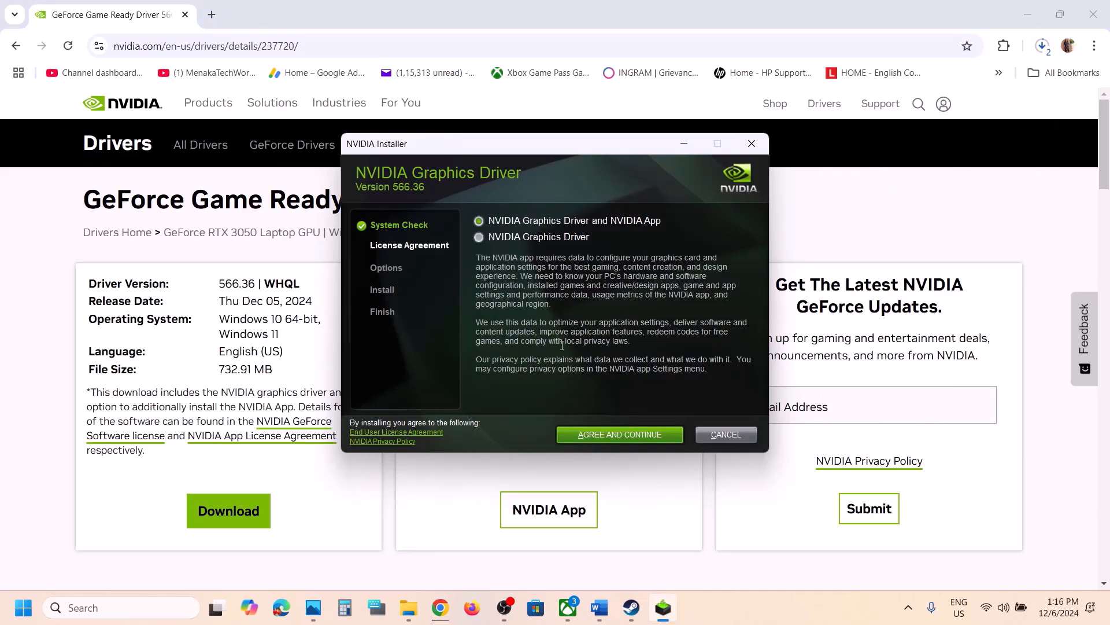
click(592, 434)
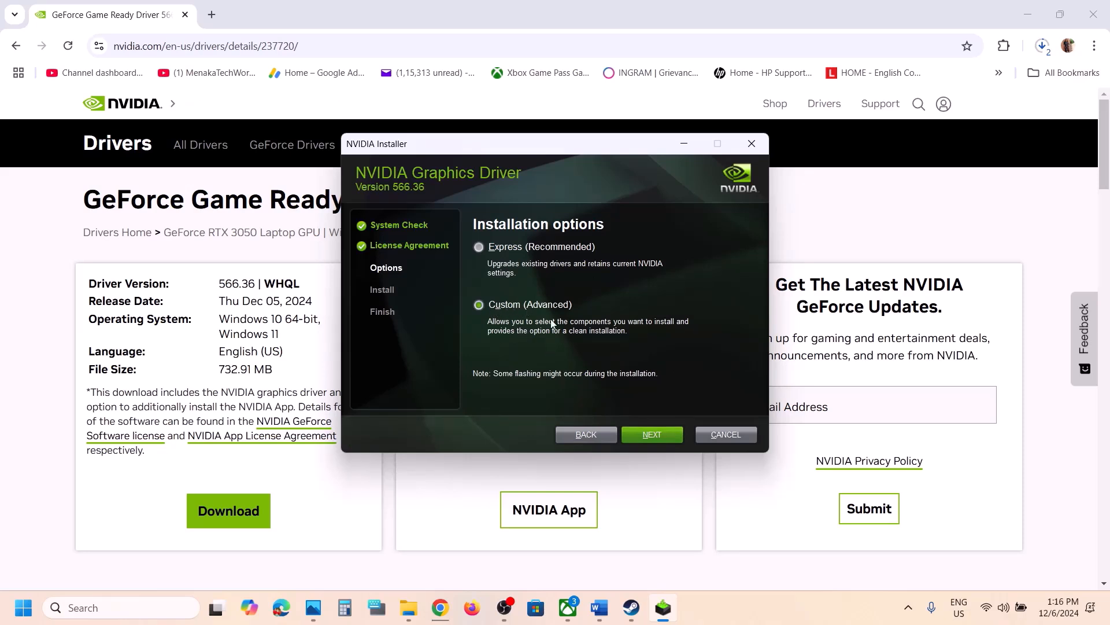
click(641, 437)
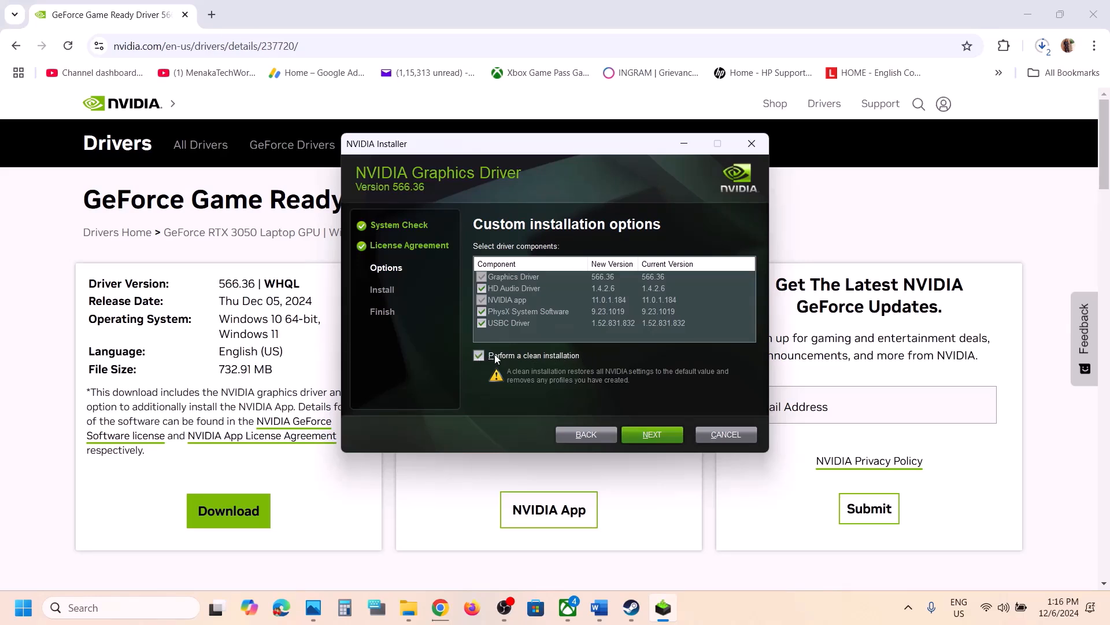
click(660, 437)
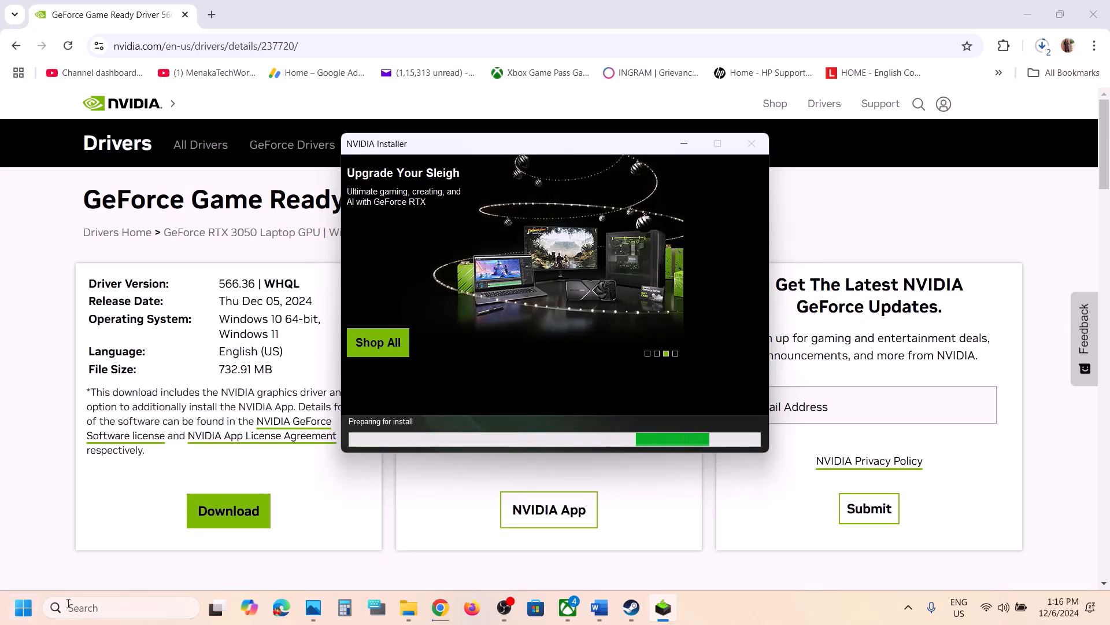
Show the Windows power options containing Restart and dismiss them without choosing one
click(23, 607)
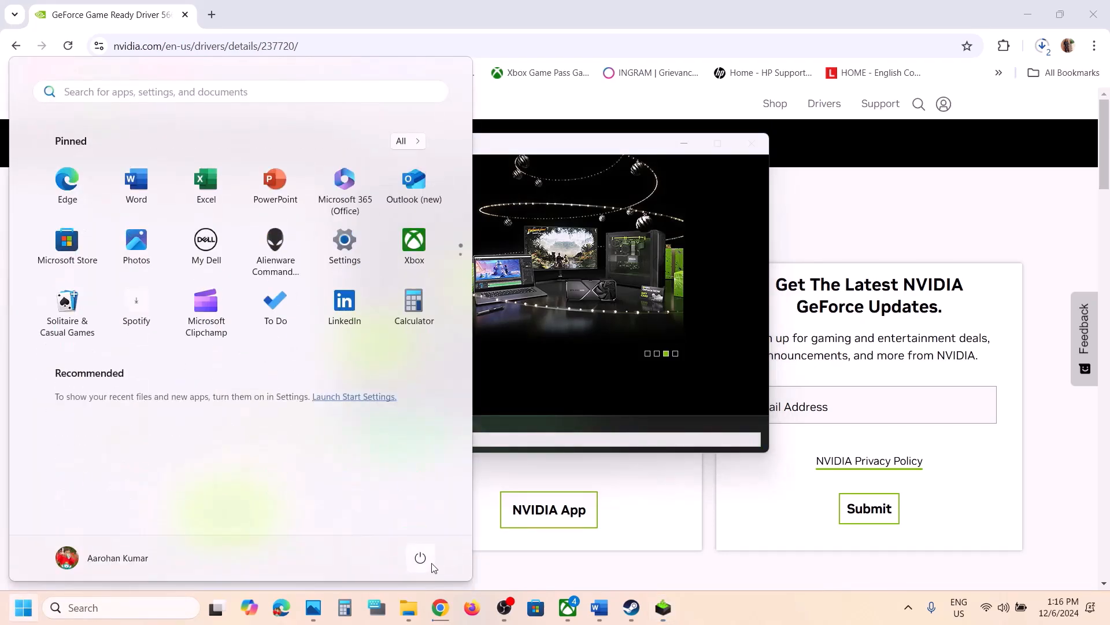
click(431, 563)
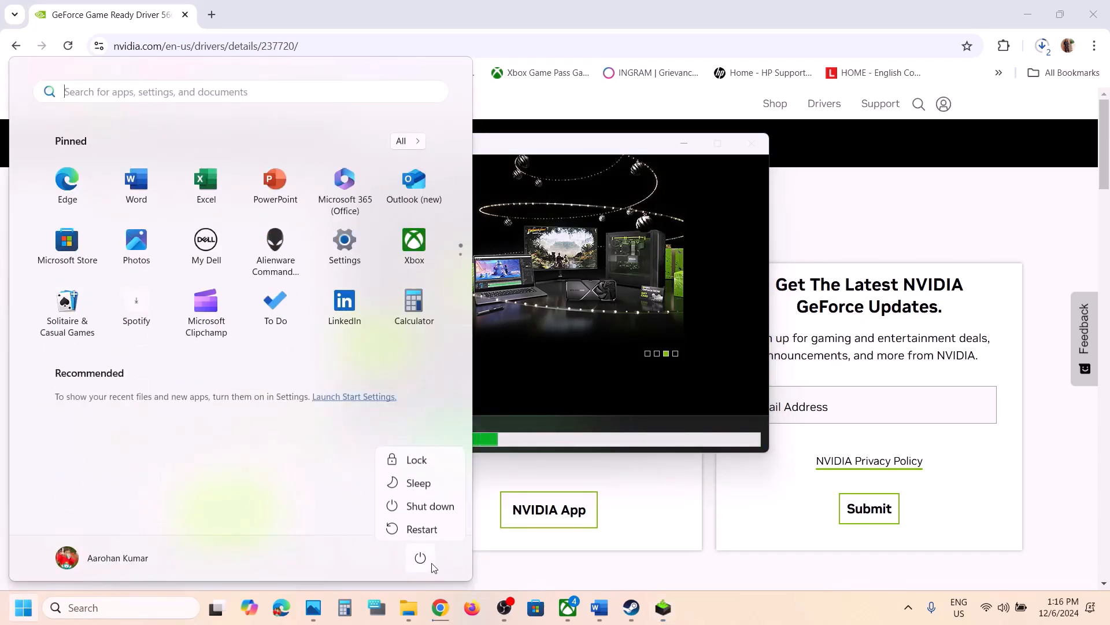
click(690, 518)
click(710, 523)
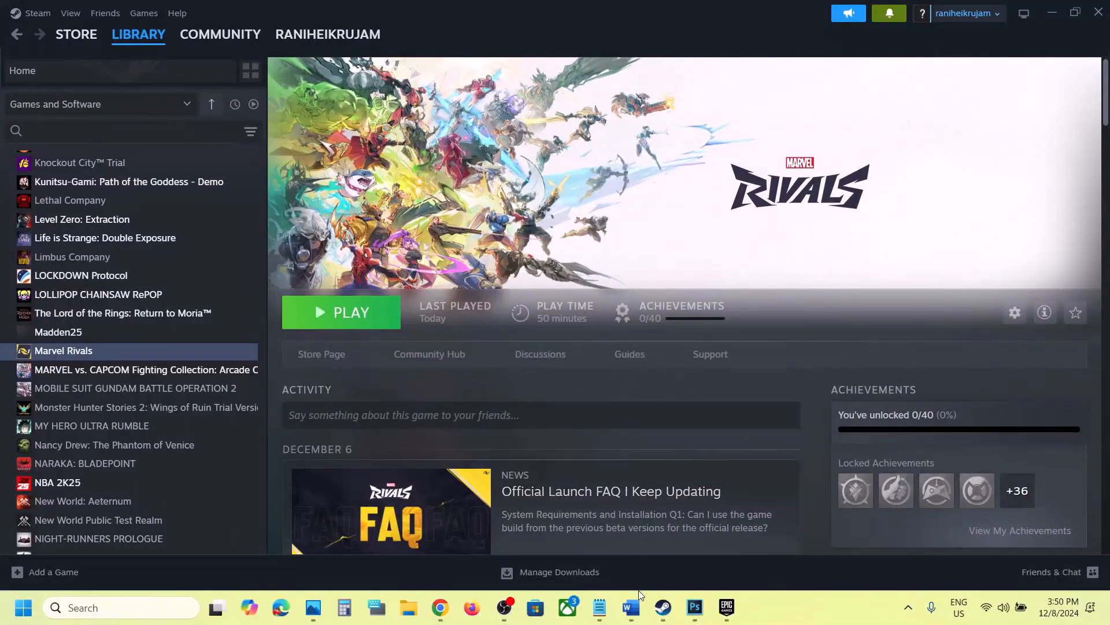
Copy the word "graphics" from Step 3 of the Word notes, search Windows for it and open Graphics settings
click(631, 607)
scroll(583, 447, down, 3)
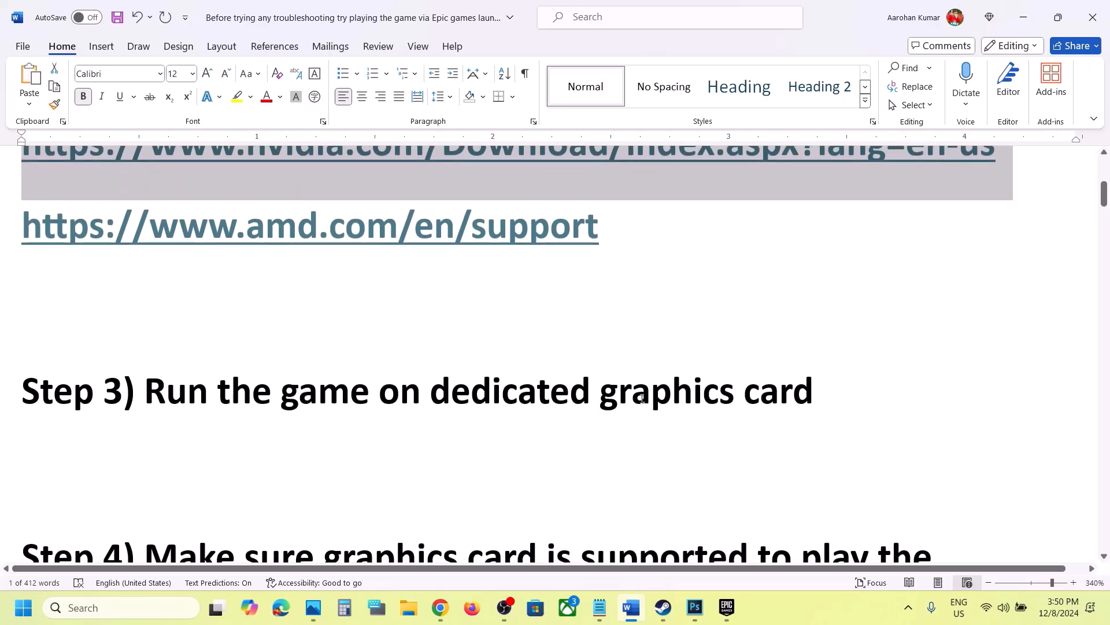
double_click(642, 396)
key(ctrl+c)
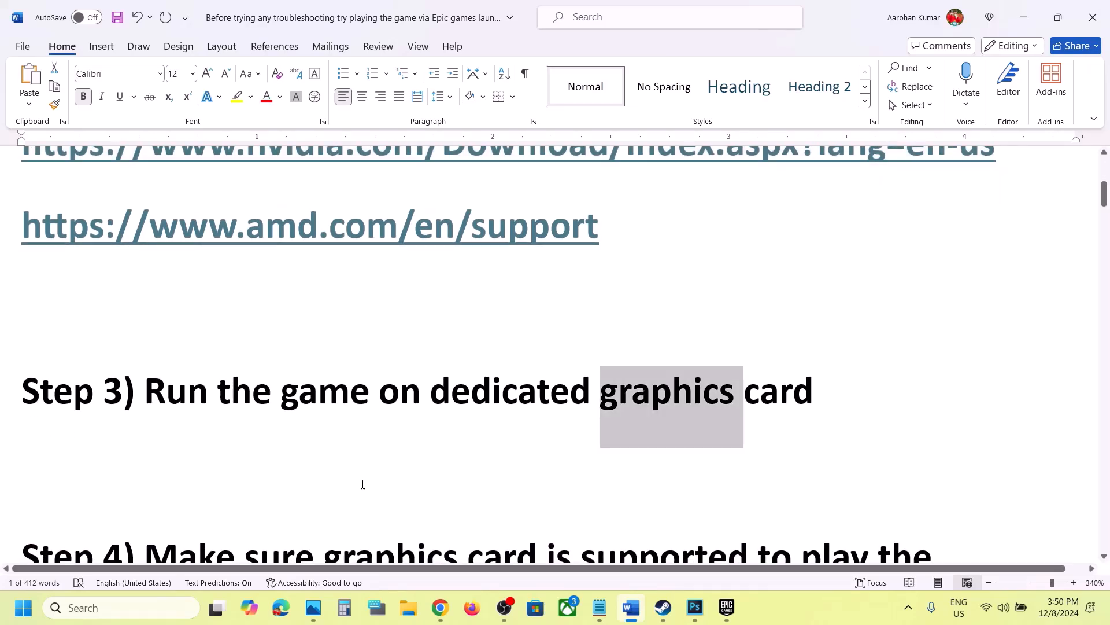
click(134, 599)
key(ctrl+v)
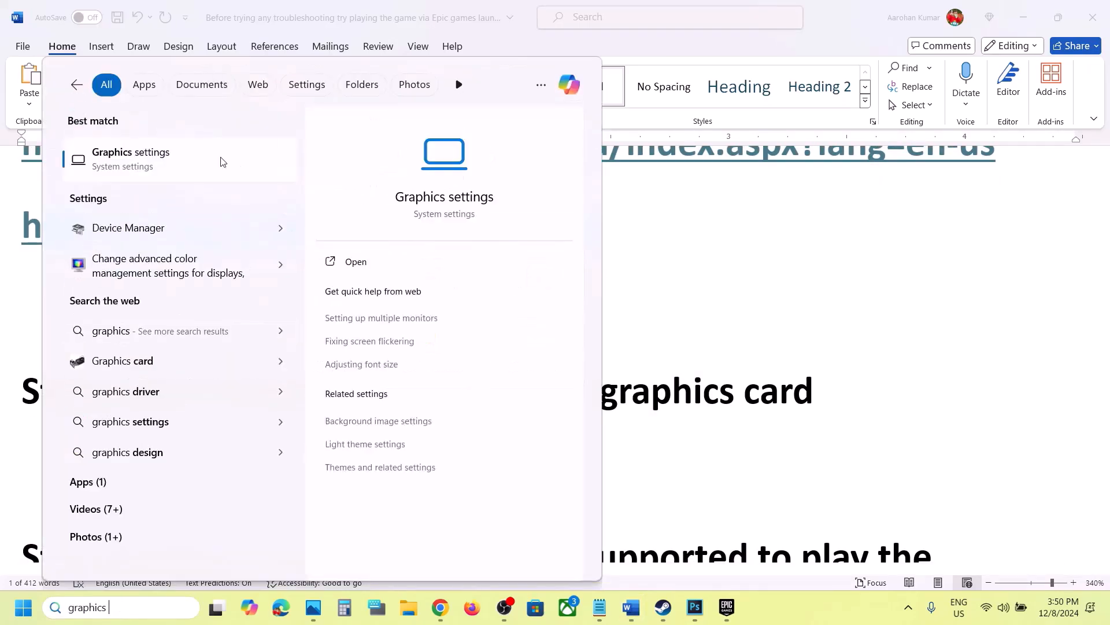
click(192, 156)
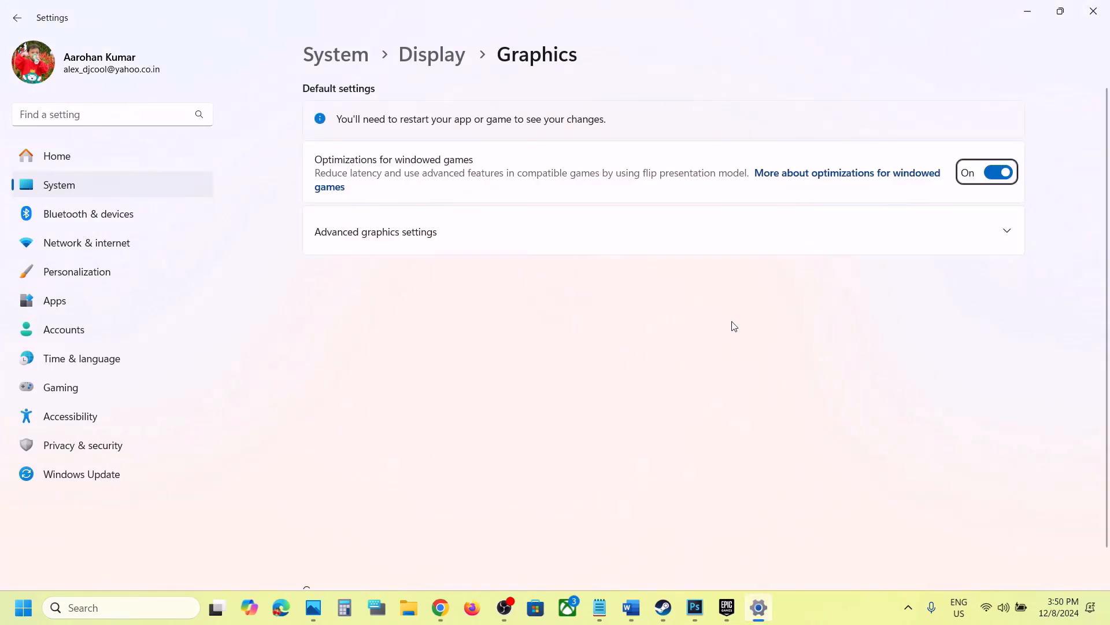
Add the Marvel application from Steam's MarvelRivals\MarvelGame folder as a desktop app in the custom graphics settings
click(822, 395)
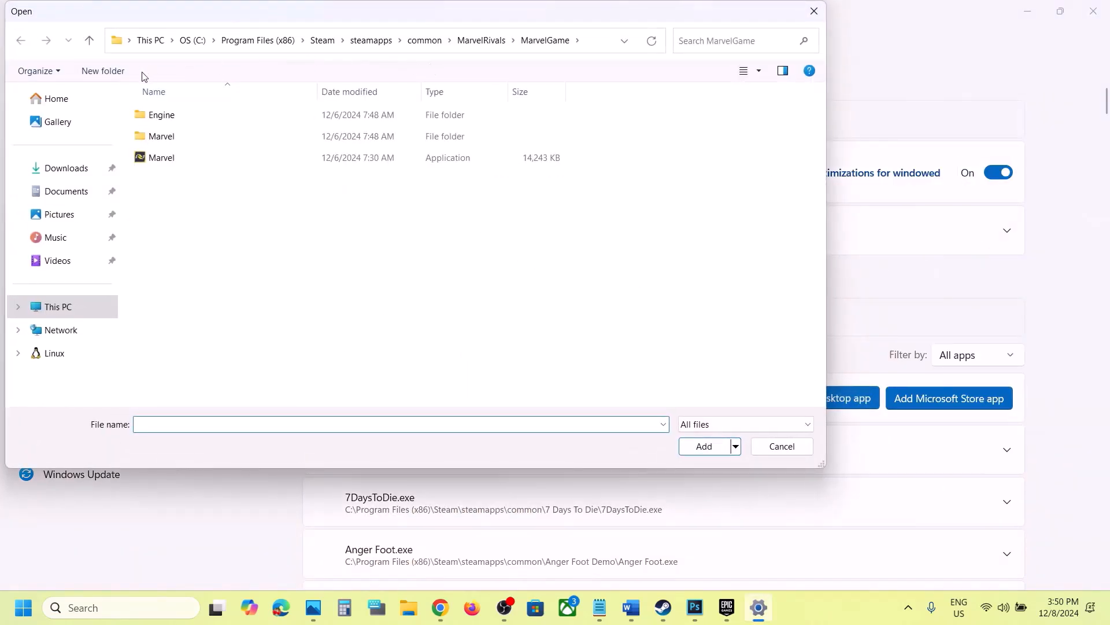
click(592, 46)
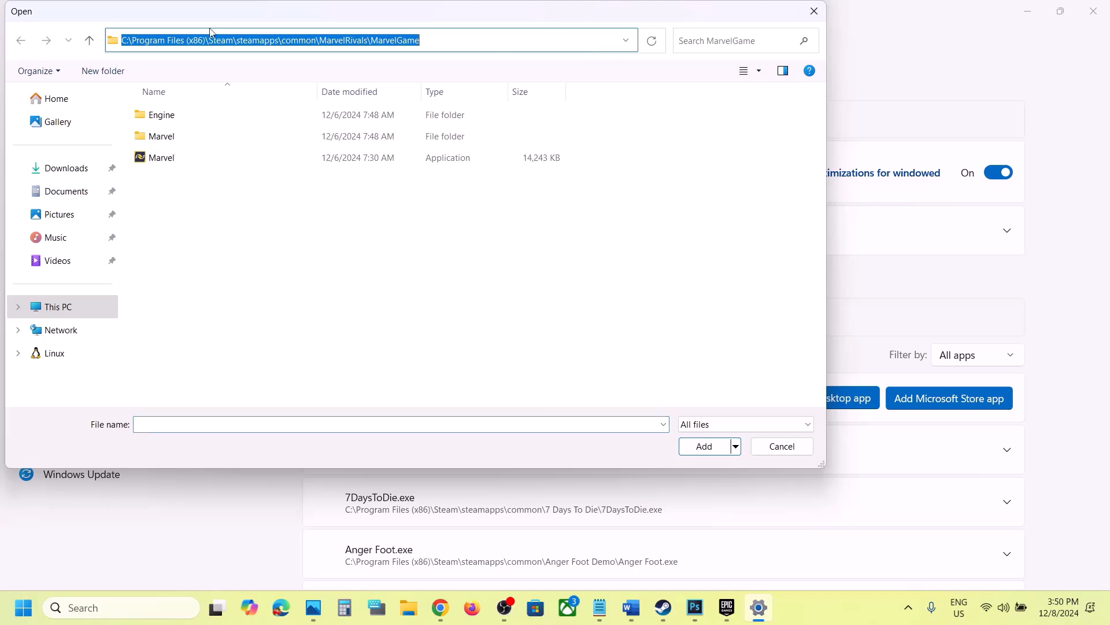
click(89, 40)
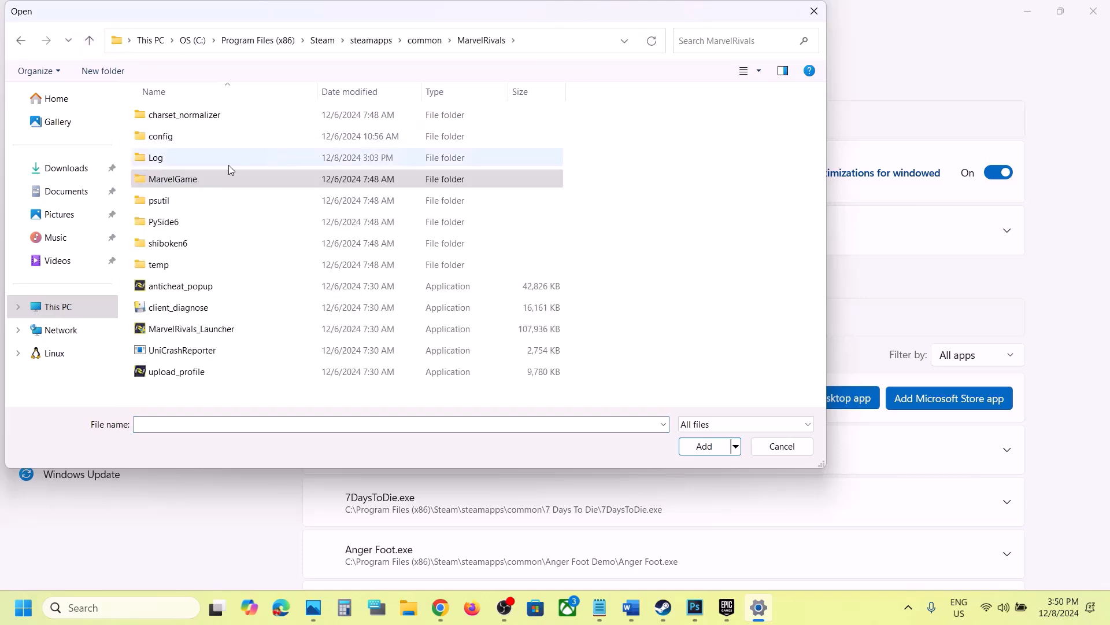
click(531, 38)
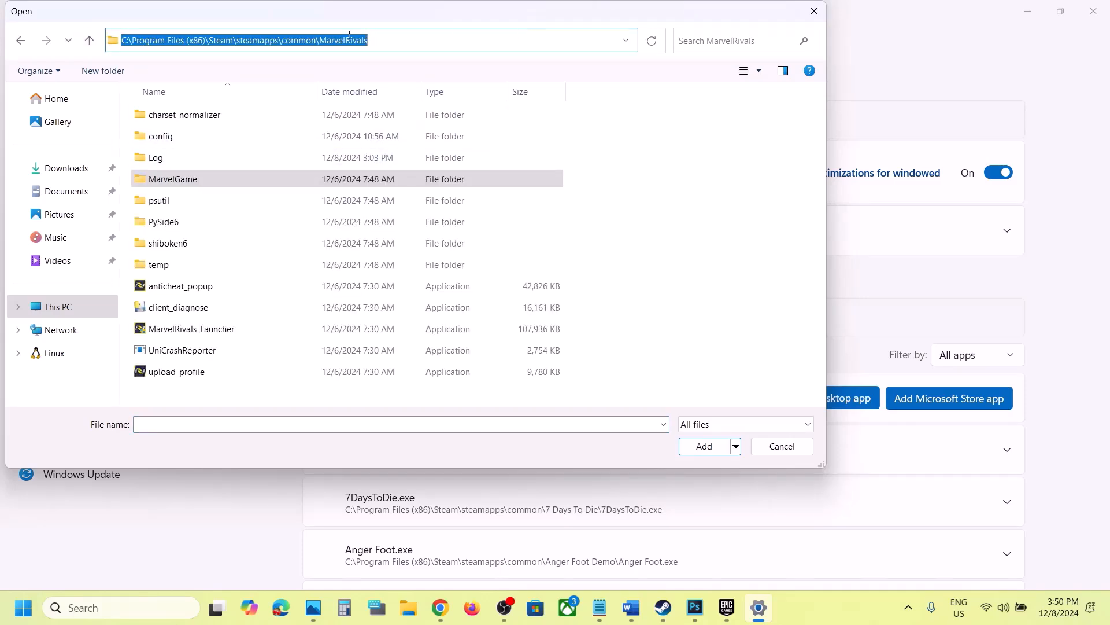
click(163, 184)
double_click(172, 184)
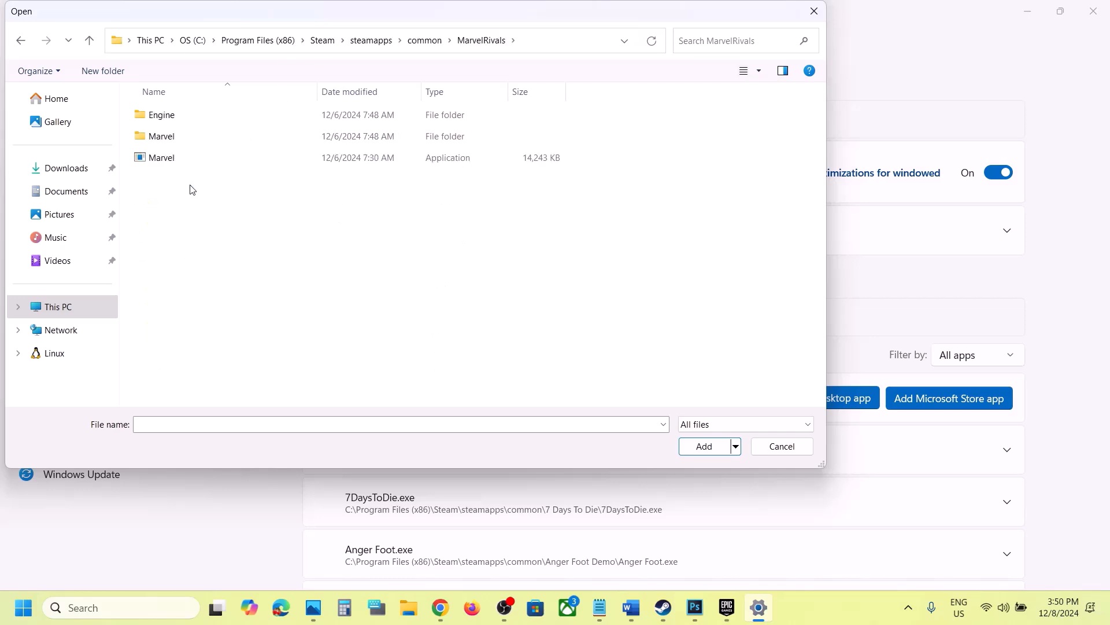
click(193, 159)
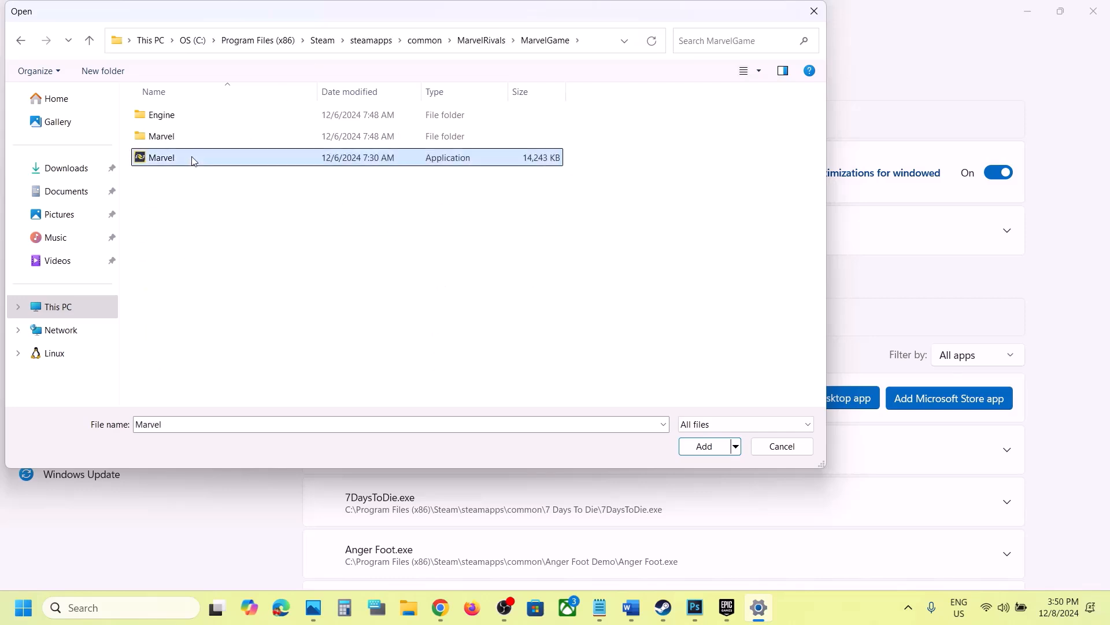
click(702, 446)
Find BootstrapPackagedGame in the app list and set its GPU preference to High Performance (NVIDIA GeForce RTX 3050 Laptop GPU)
scroll(704, 451, down, 15)
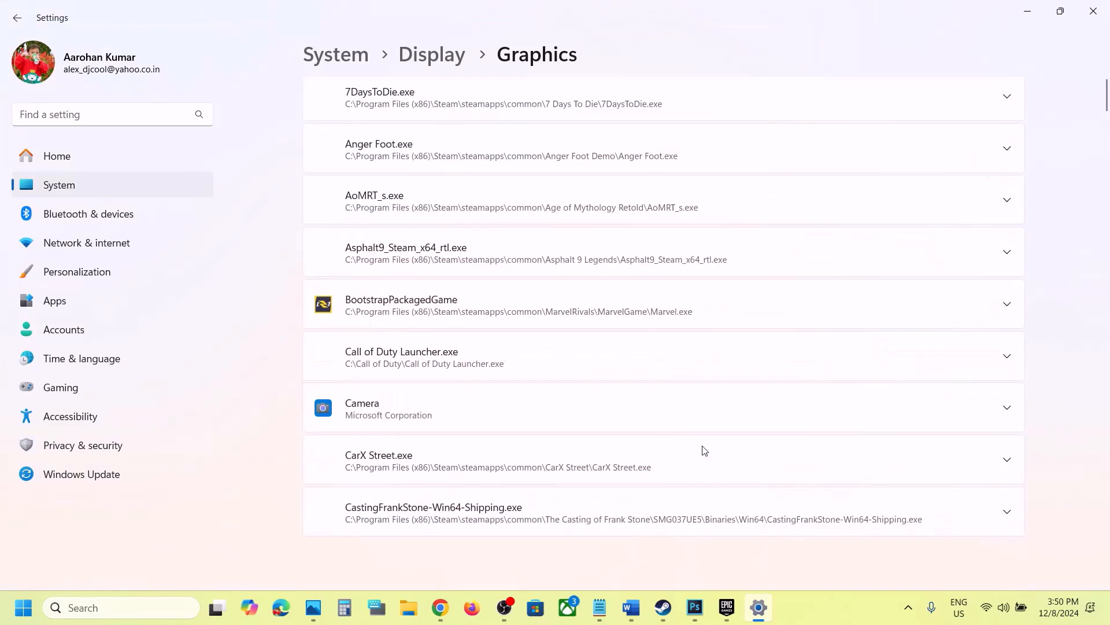
scroll(703, 450, down, 20)
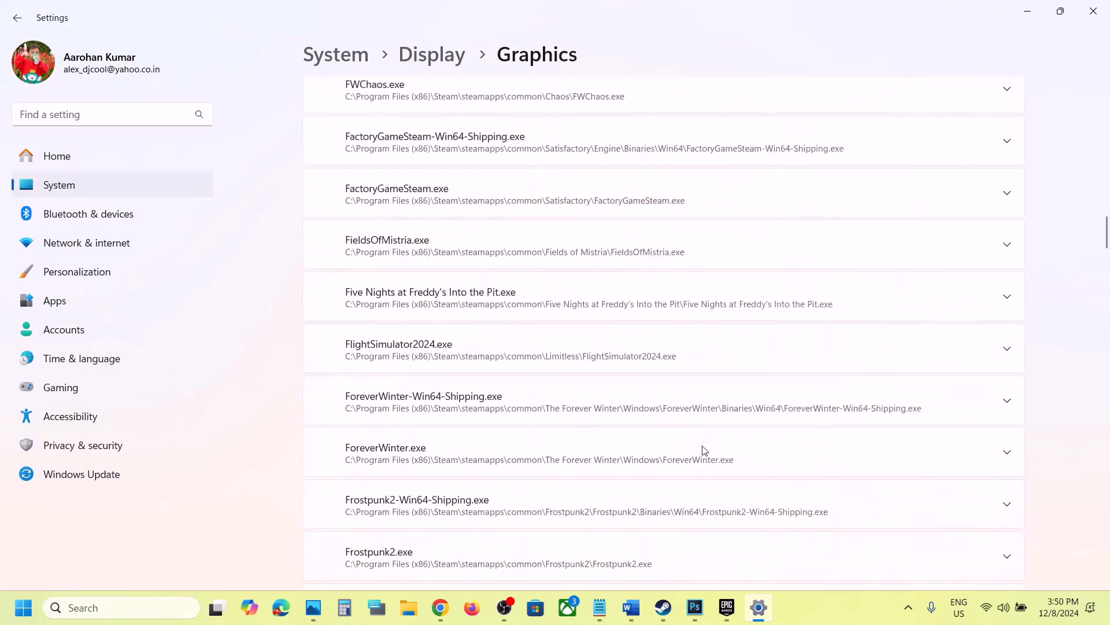
scroll(703, 451, down, 20)
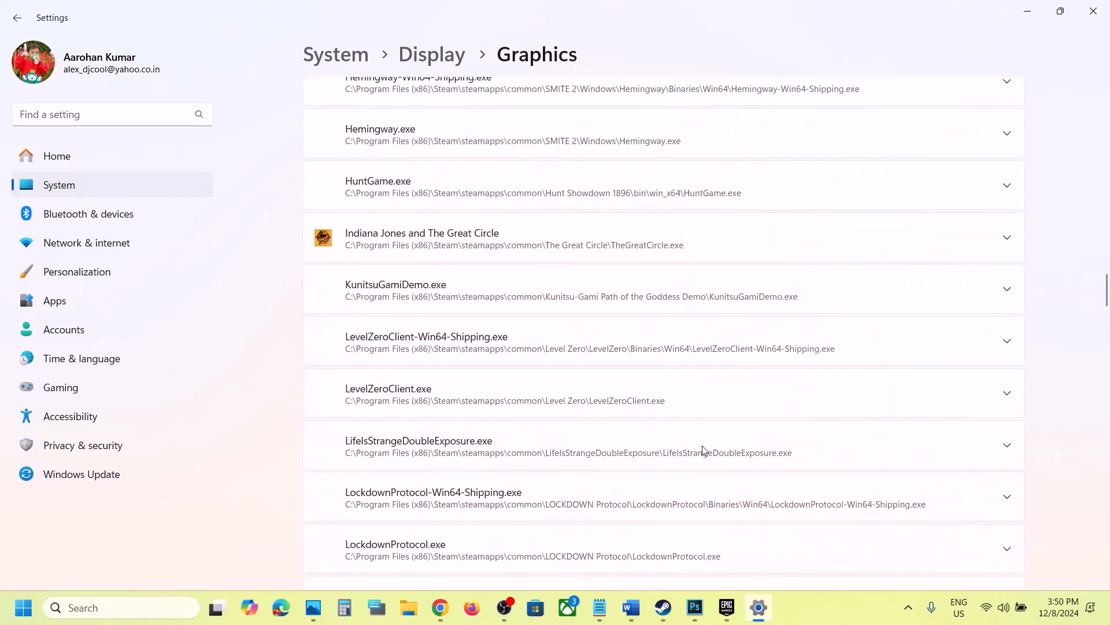
scroll(704, 451, down, 20)
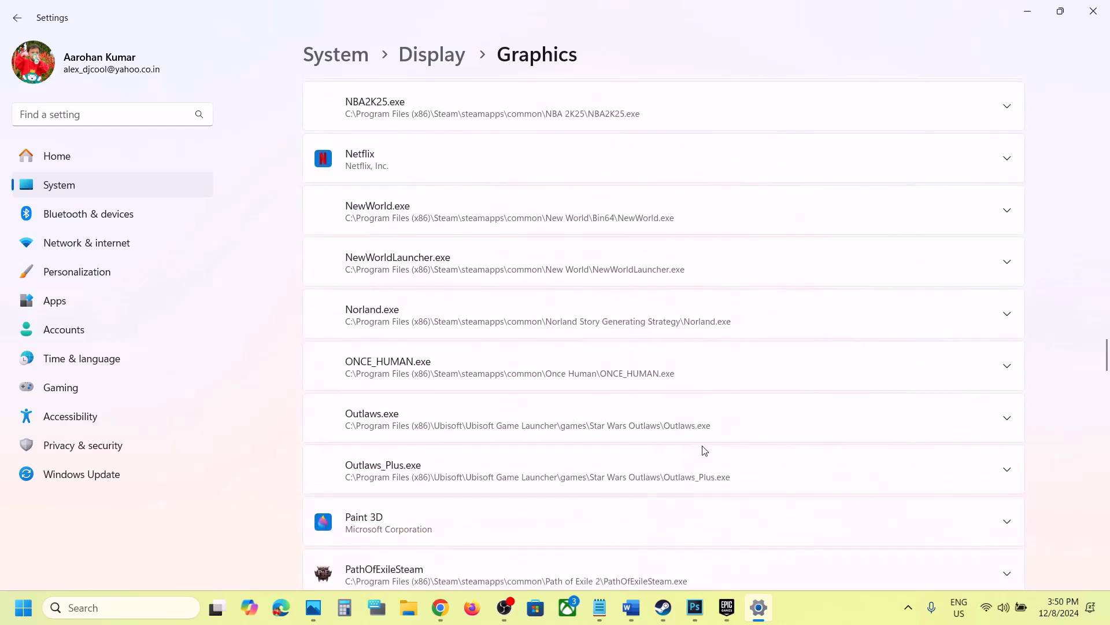
scroll(704, 450, down, 20)
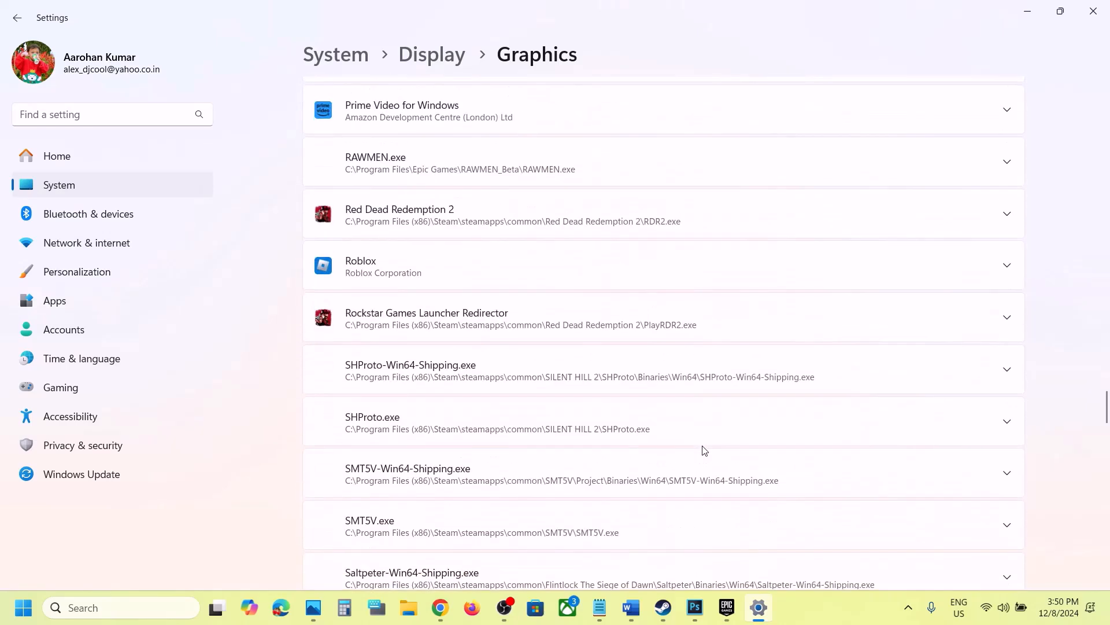
key(Home)
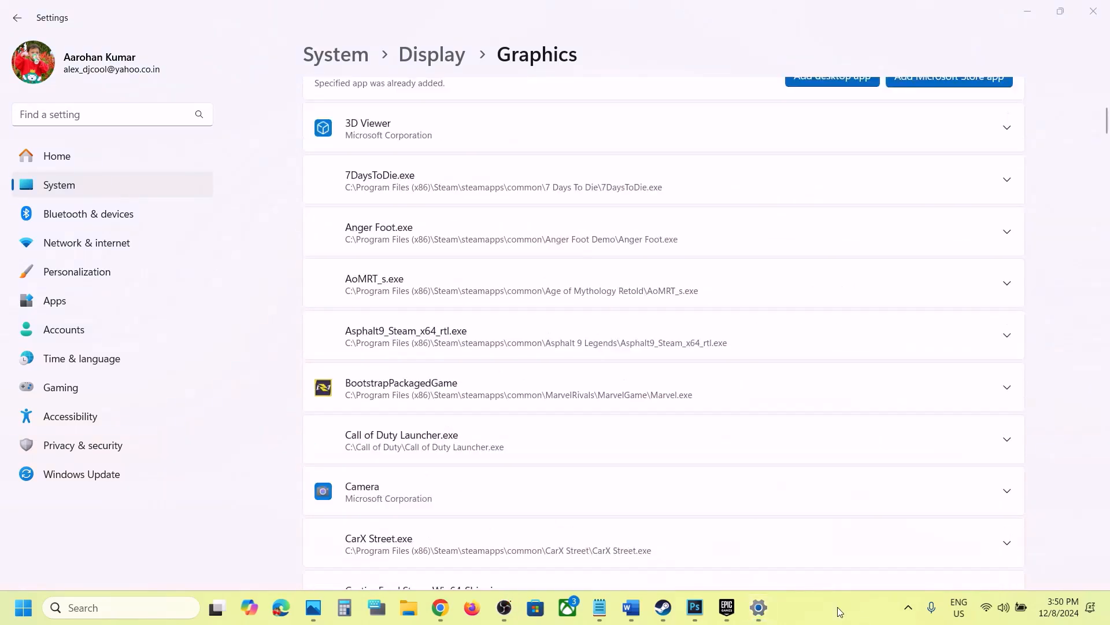
click(1009, 389)
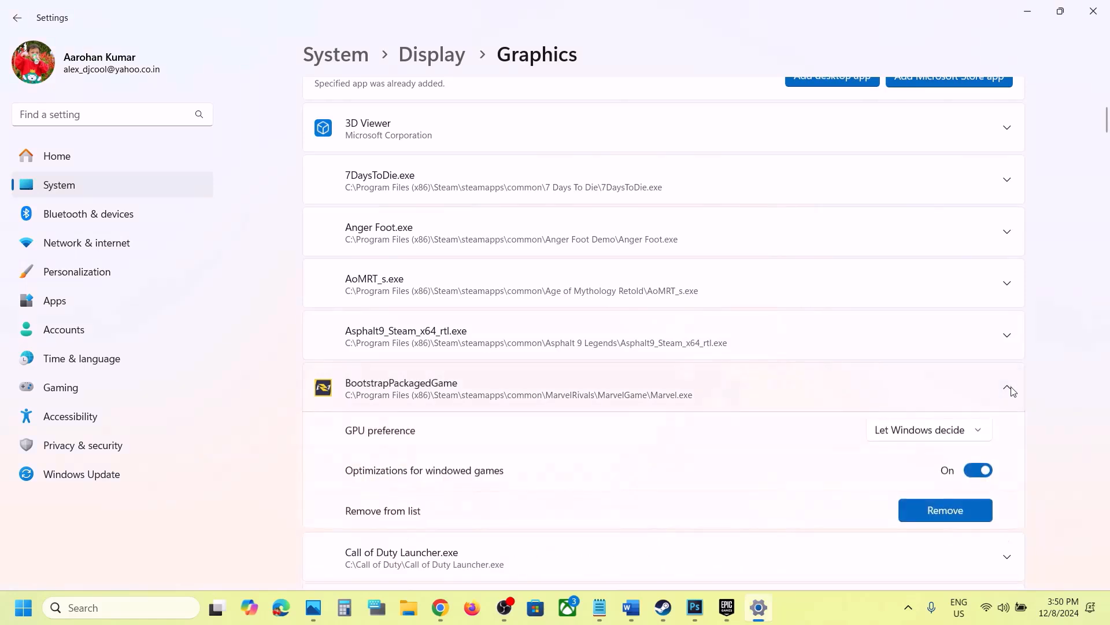
click(1009, 388)
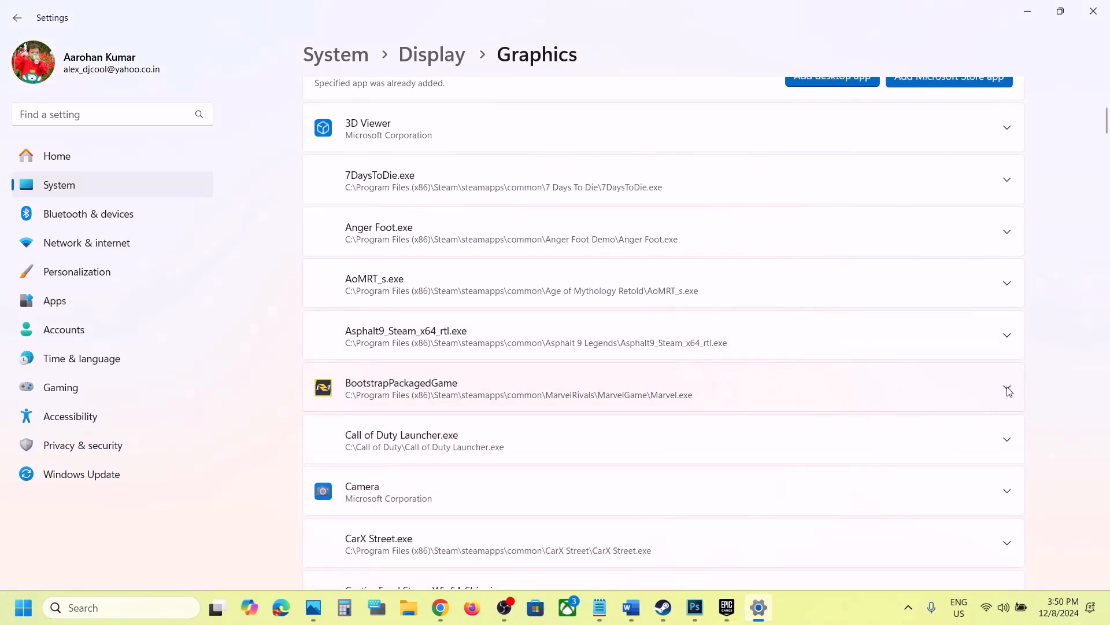
click(1009, 391)
click(954, 435)
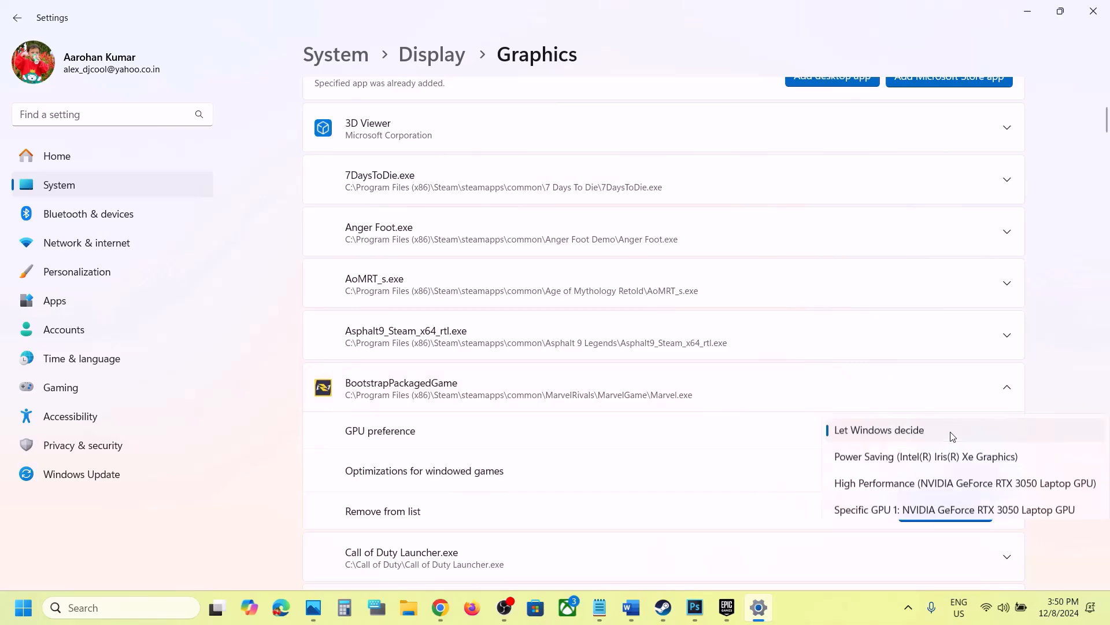
click(920, 485)
Add the desktop app Marvel-Win64-Shipping from the MarvelGame\Marvel\Binaries\Win64 folder to the custom graphics settings
scroll(823, 349, up, 4)
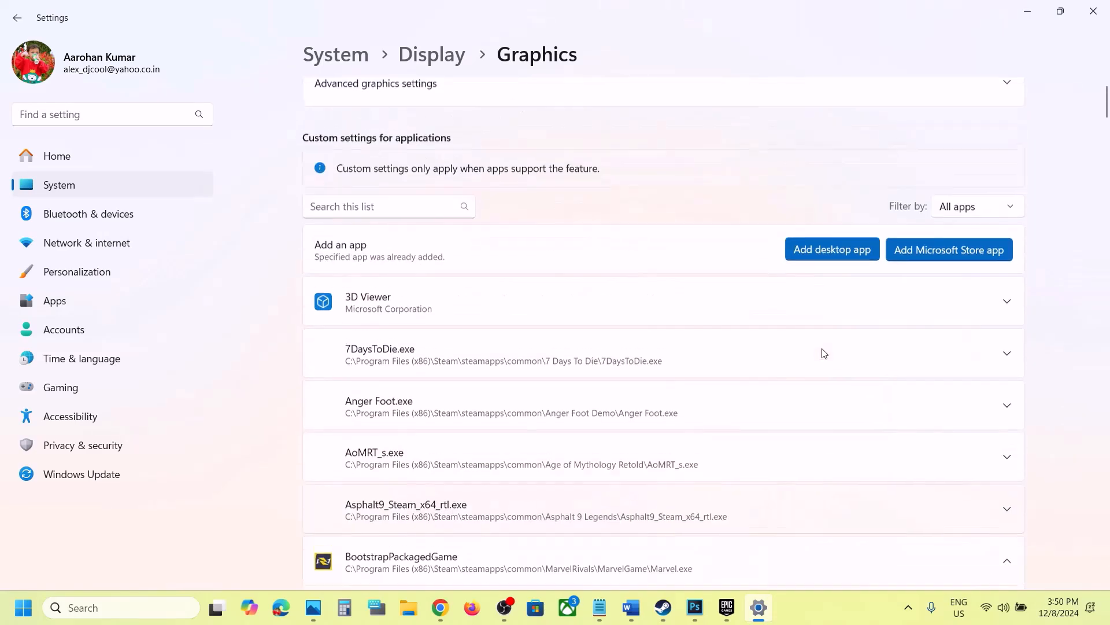
click(821, 268)
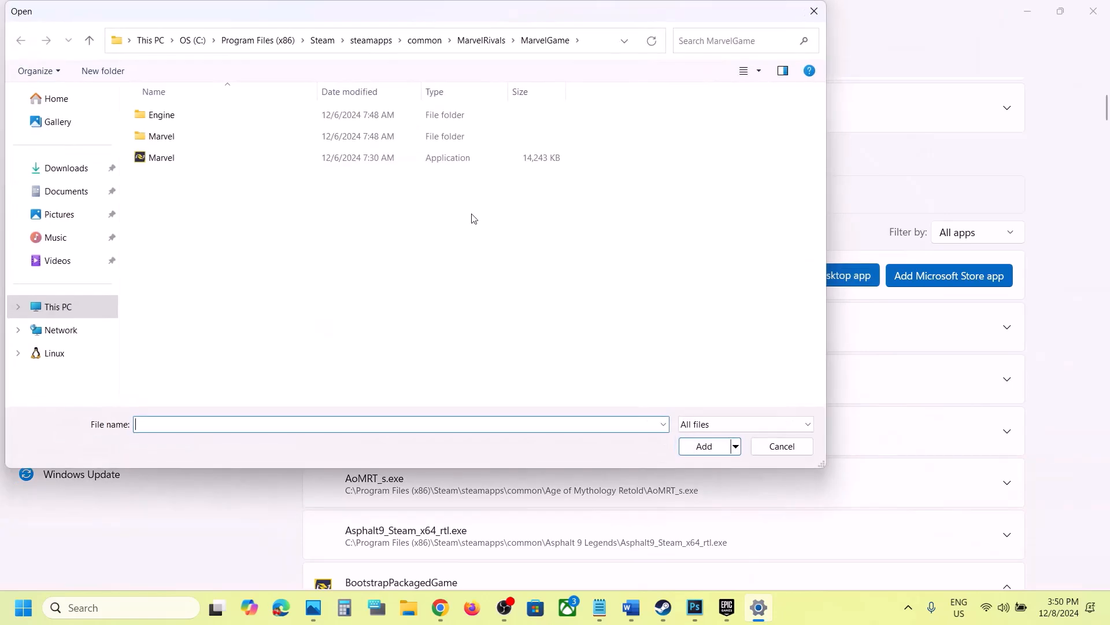
click(166, 138)
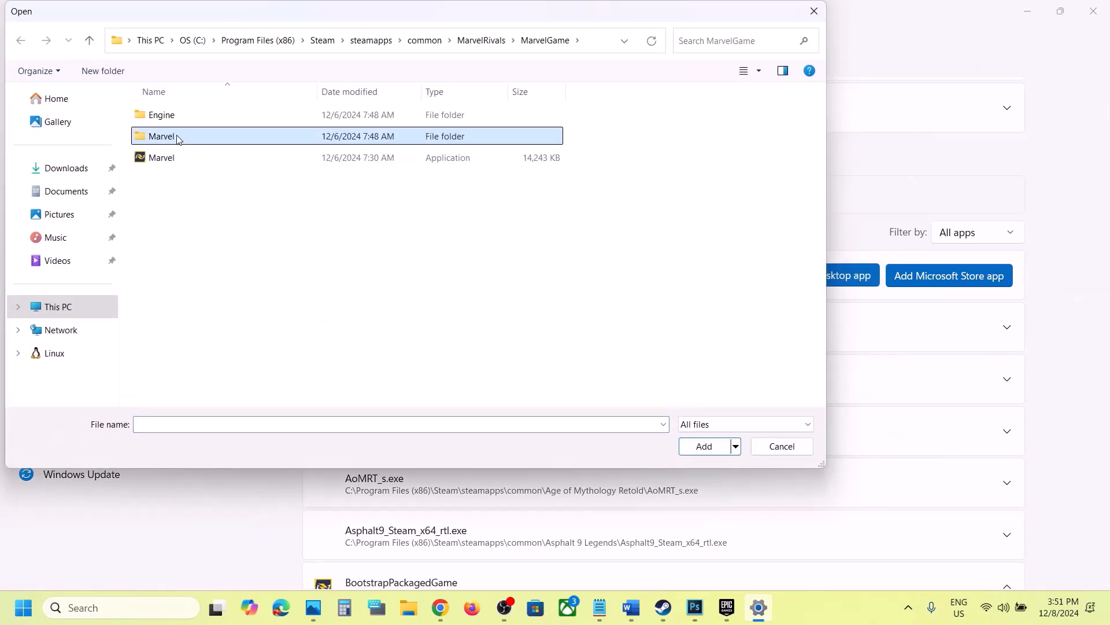
double_click(178, 139)
double_click(188, 122)
double_click(189, 121)
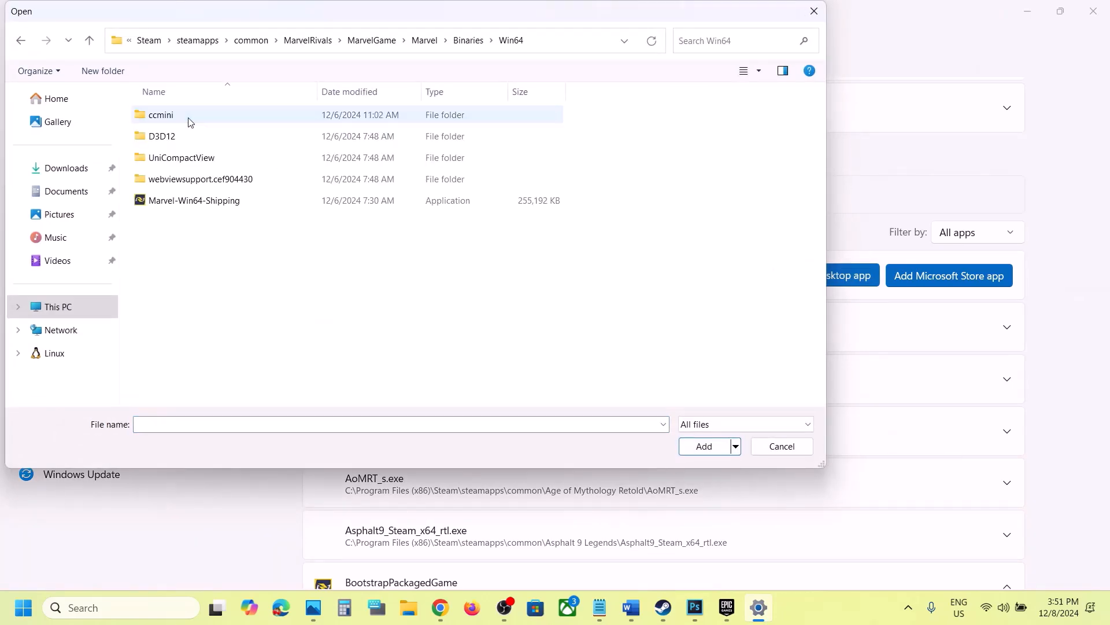
click(202, 200)
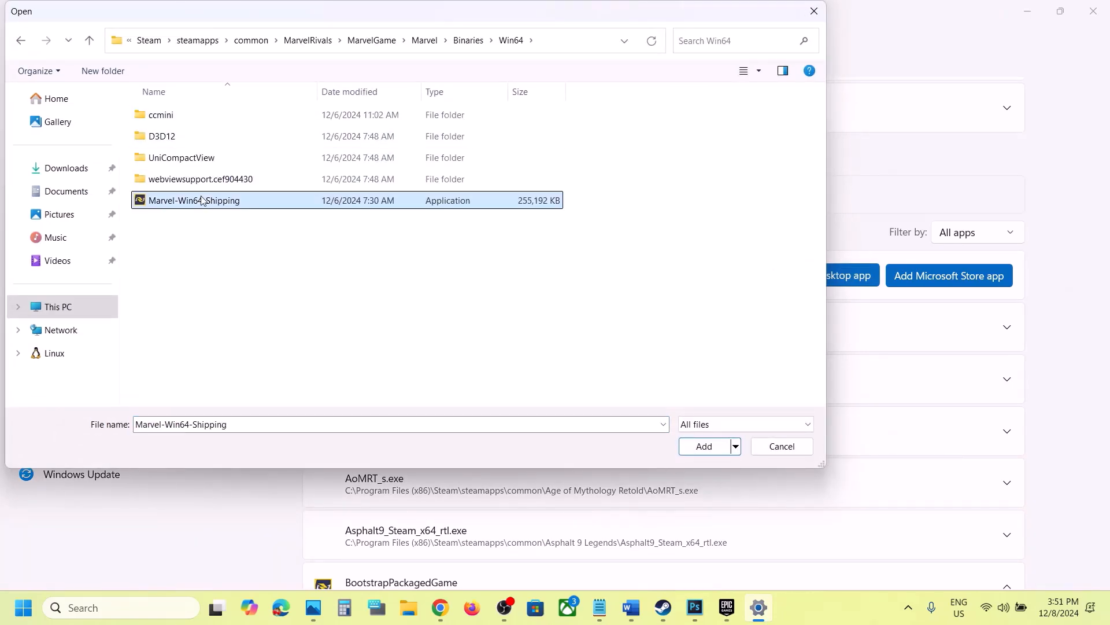
click(704, 446)
Set the GPU preference of Marvel Rivals to High Performance (NVIDIA GeForce RTX 3050 Laptop GPU) and close Settings
scroll(608, 469, down, 5)
scroll(609, 470, down, 20)
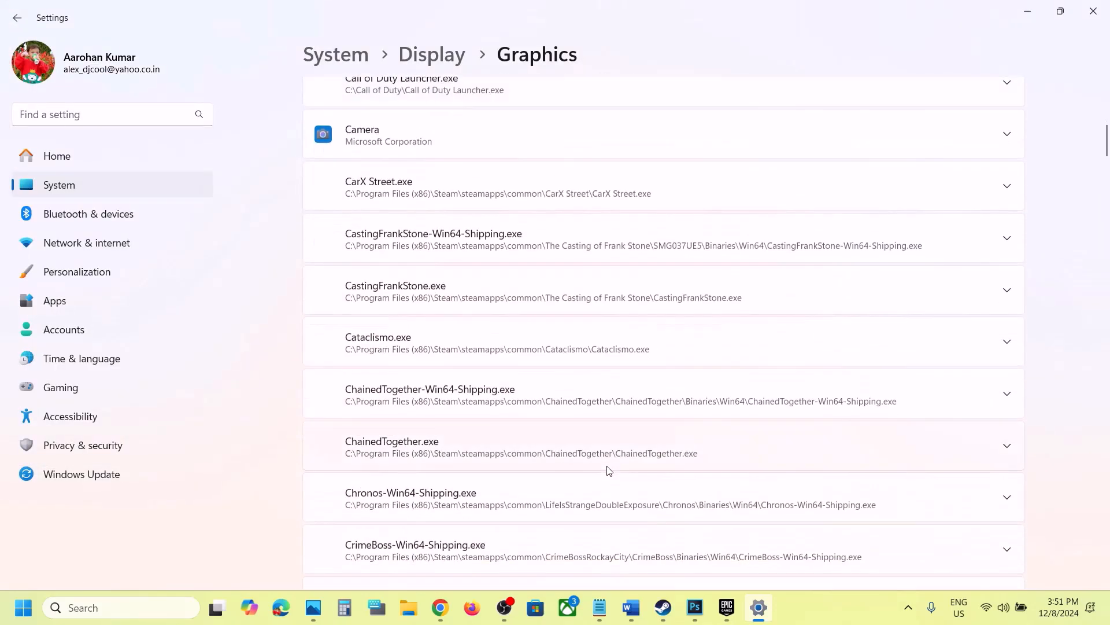
scroll(609, 470, down, 20)
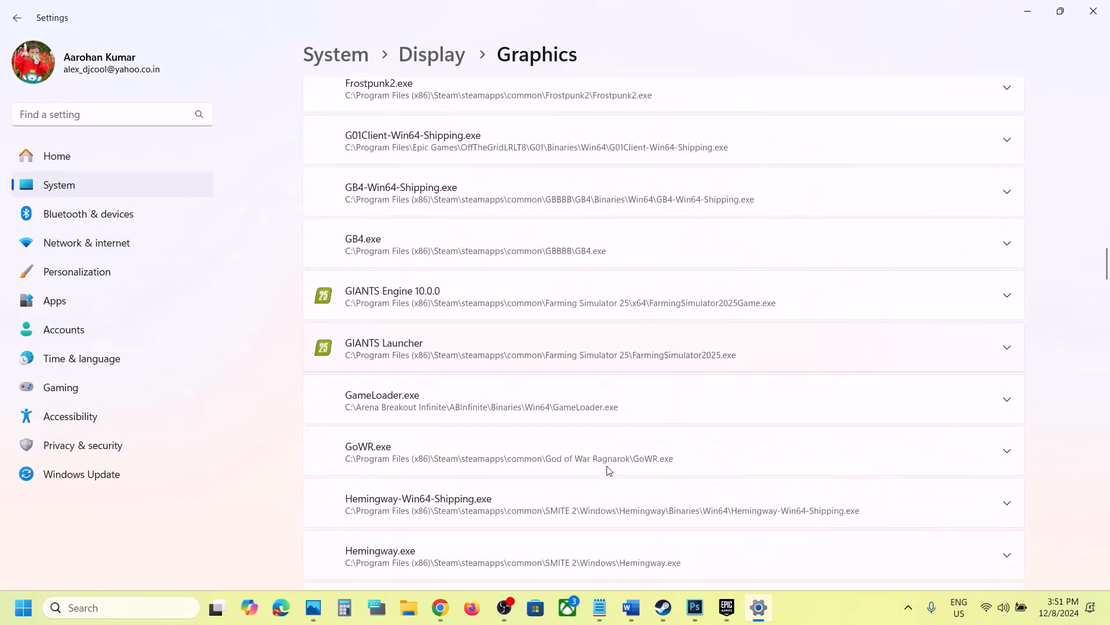
scroll(609, 470, down, 2)
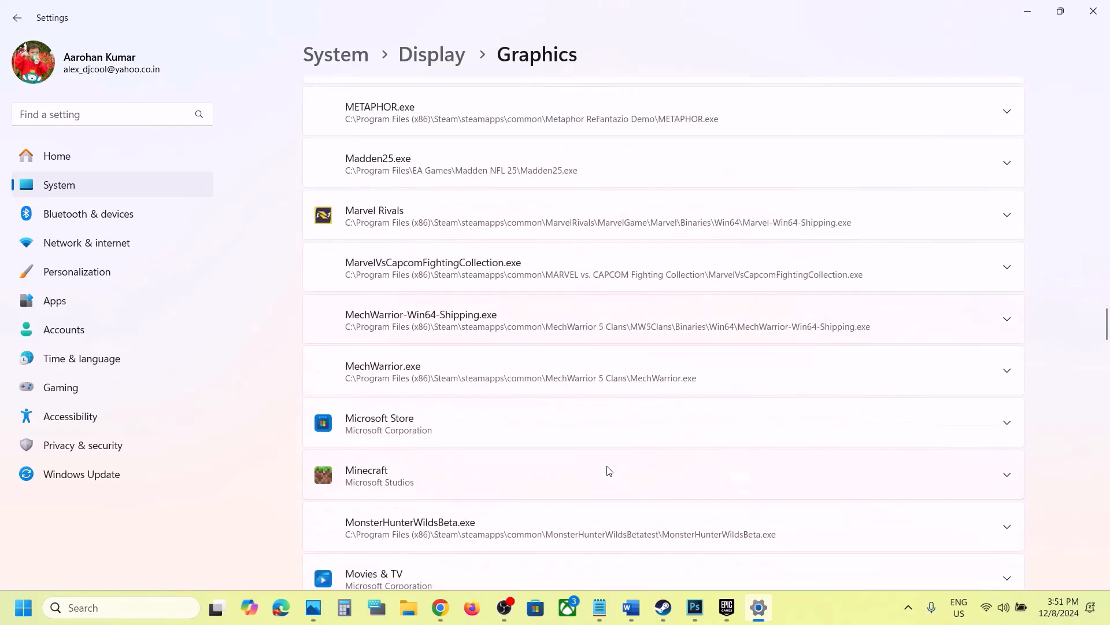
click(1001, 215)
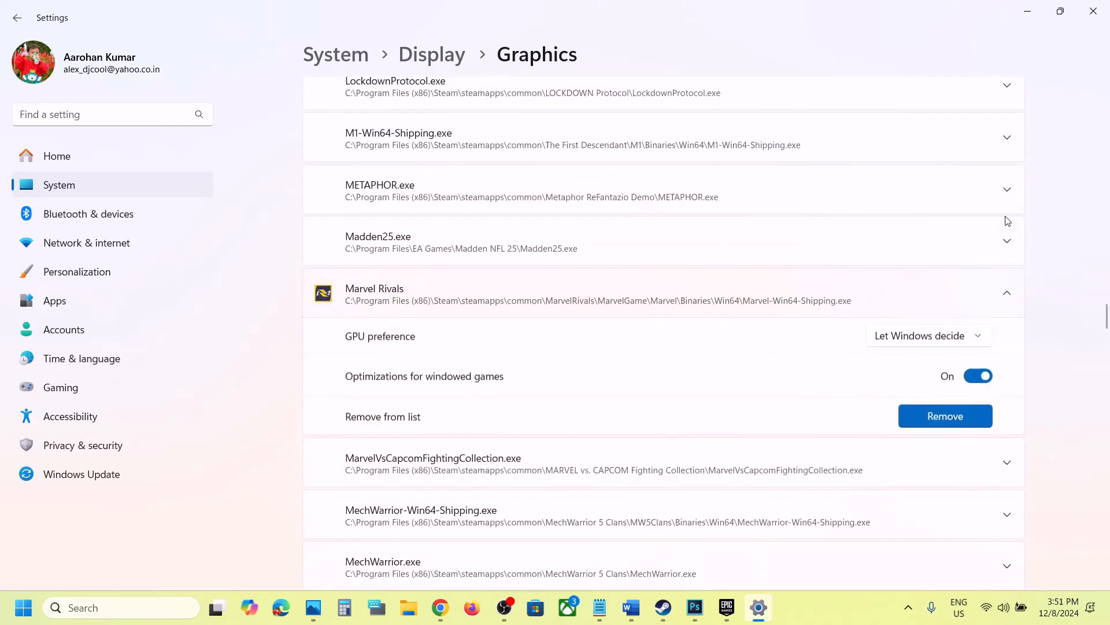
click(936, 343)
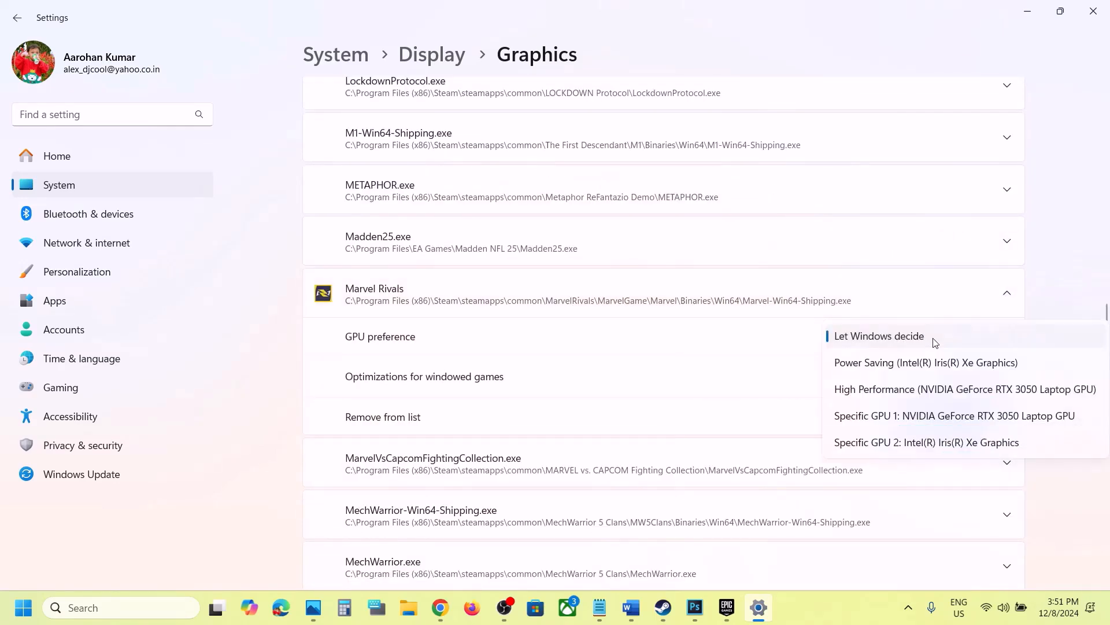
click(901, 389)
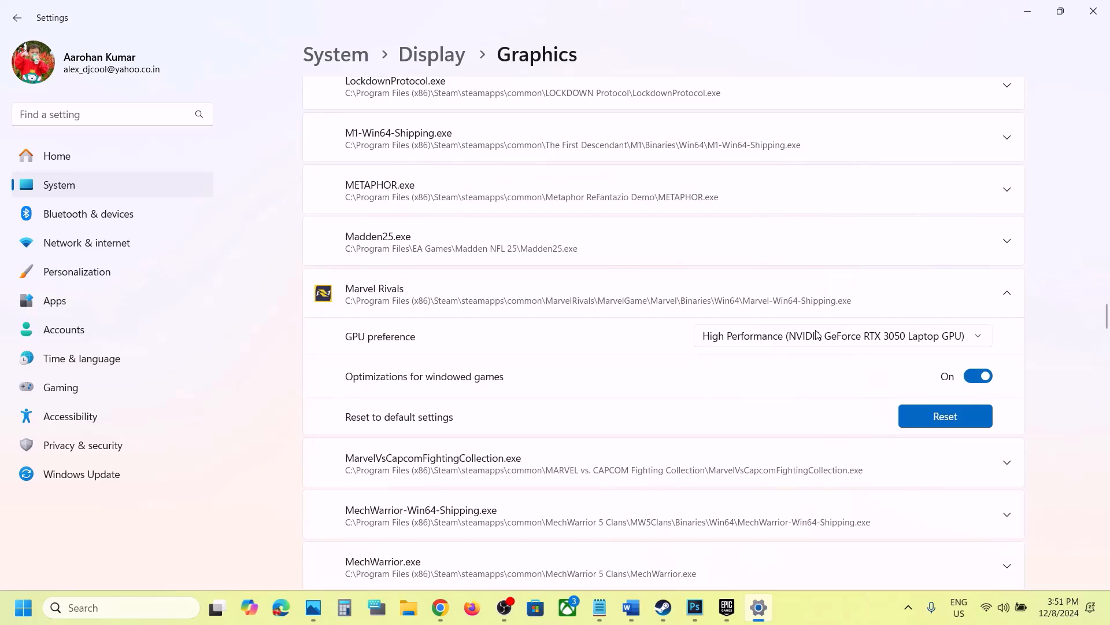
click(1093, 11)
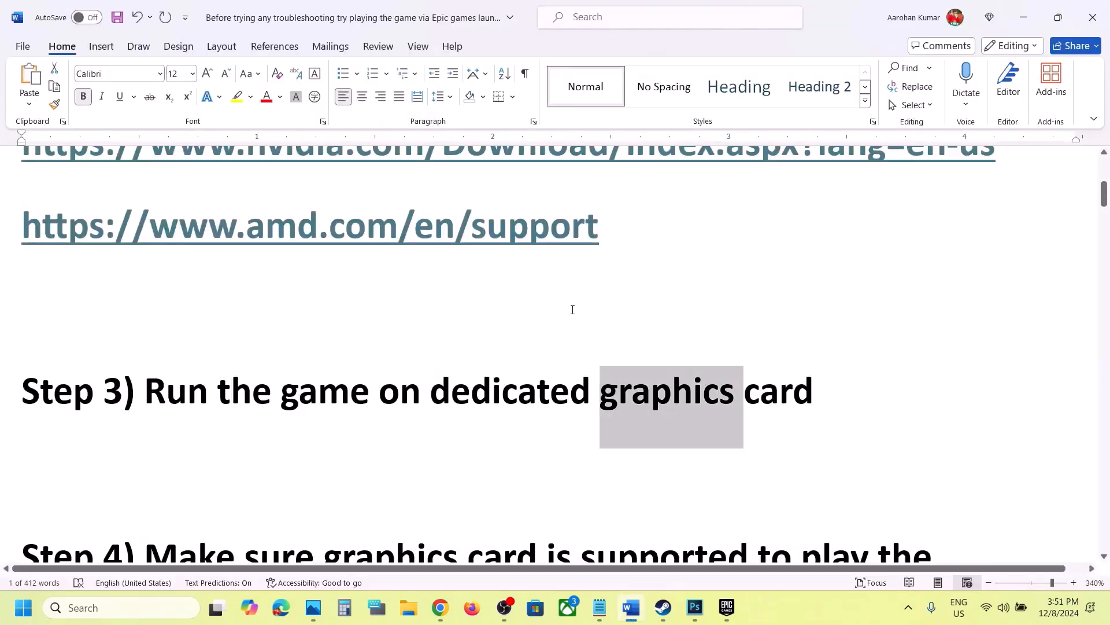
Go through Step 4 of the Word notes and accept the grammar suggestion adding a comma after "intel"
scroll(426, 424, down, 4)
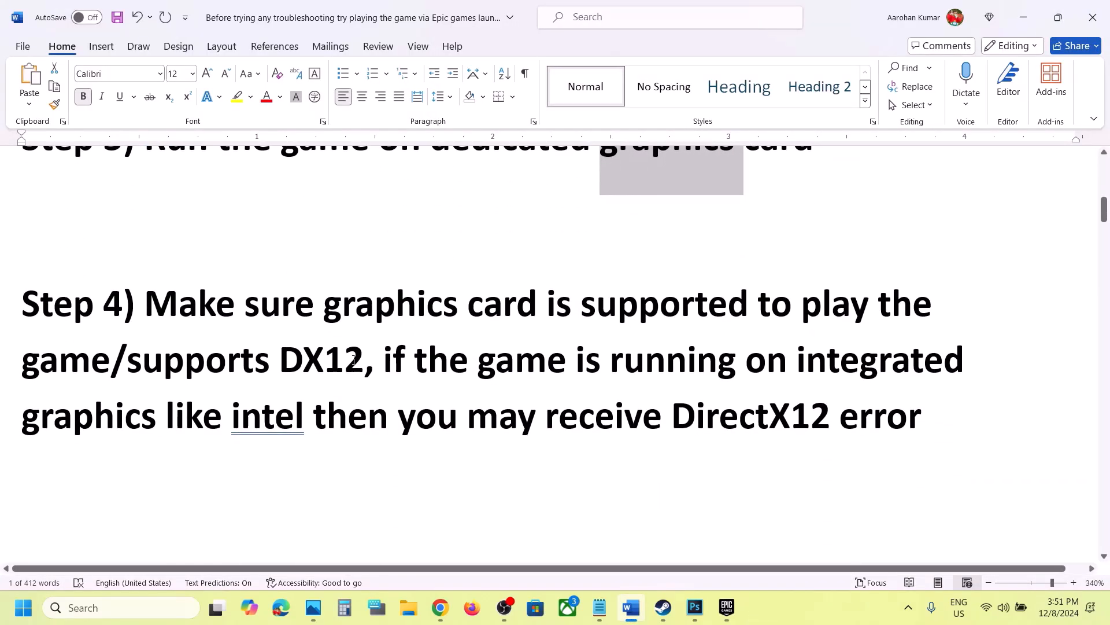
drag(156, 306, 295, 348)
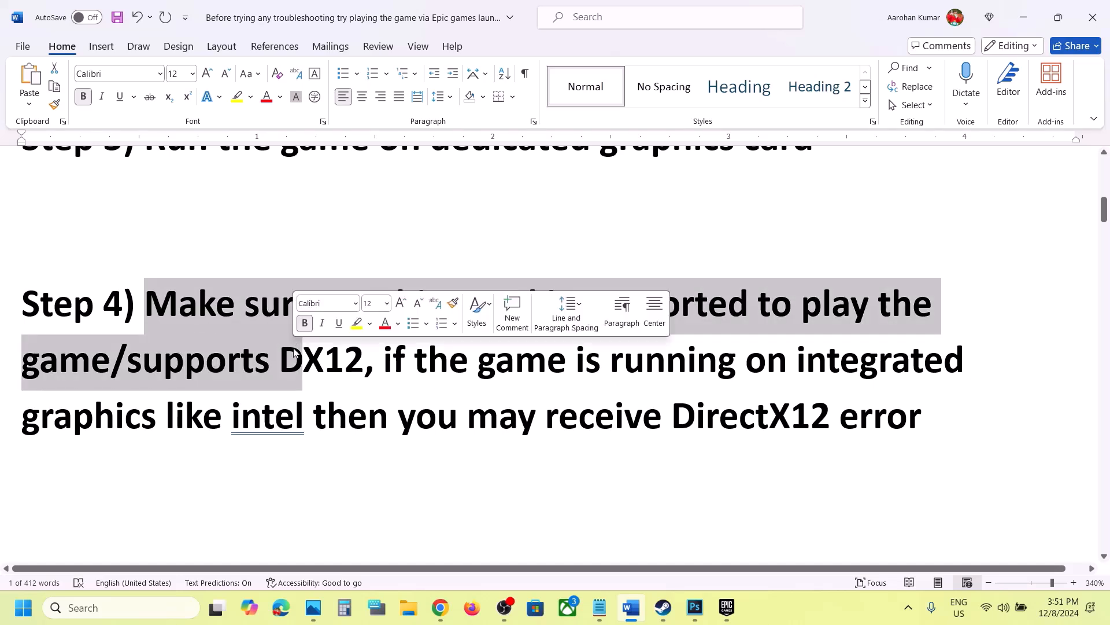
drag(684, 413, 859, 415)
click(259, 421)
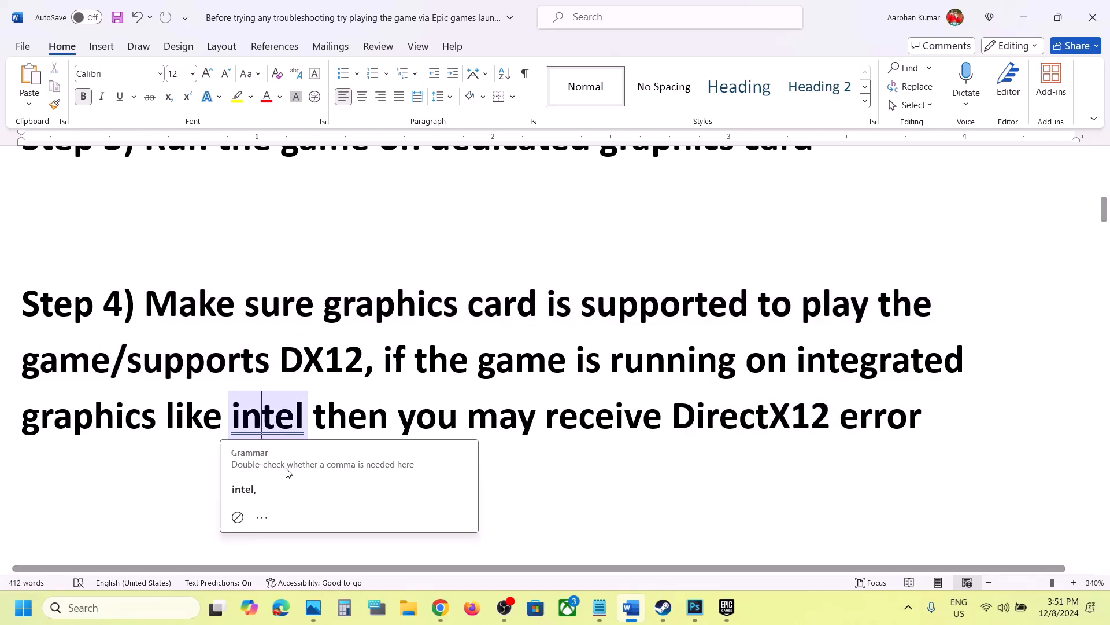
click(272, 488)
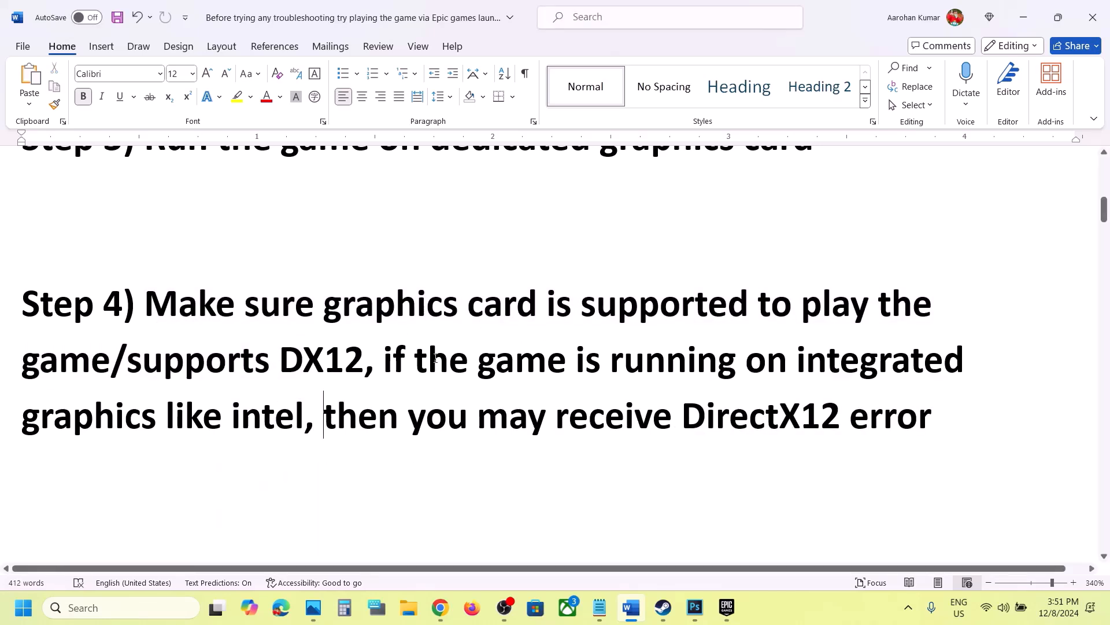
Select the integrated graphics and DirectX12 wording in Step 4 and the Step 3 instruction, then continue to Step 5 of the notes
drag(395, 354, 271, 408)
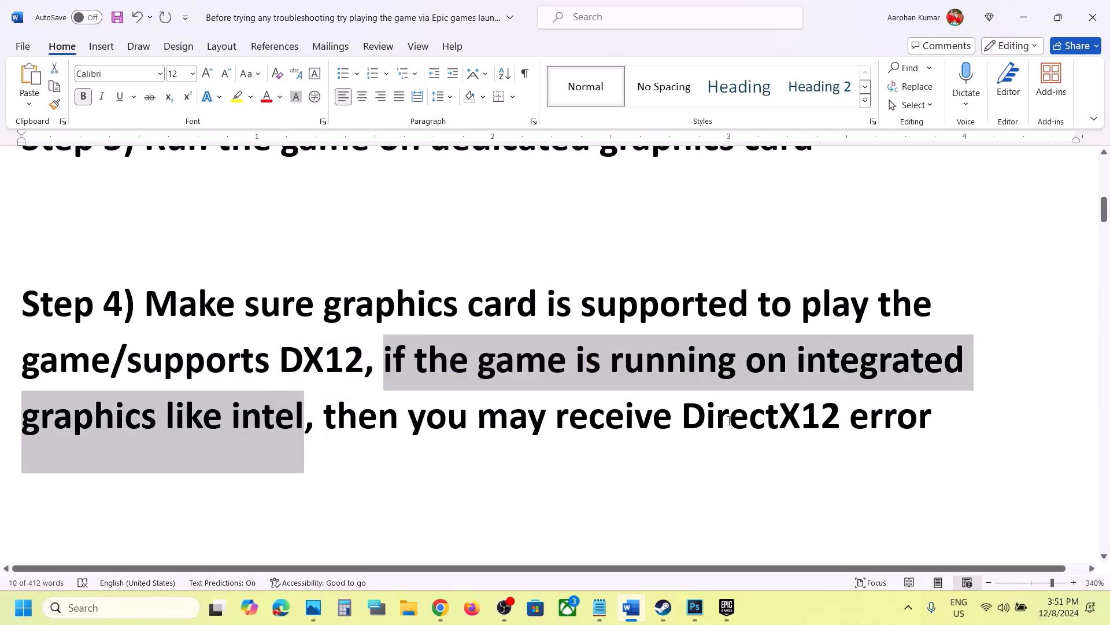
drag(730, 417, 837, 421)
scroll(837, 421, up, 2)
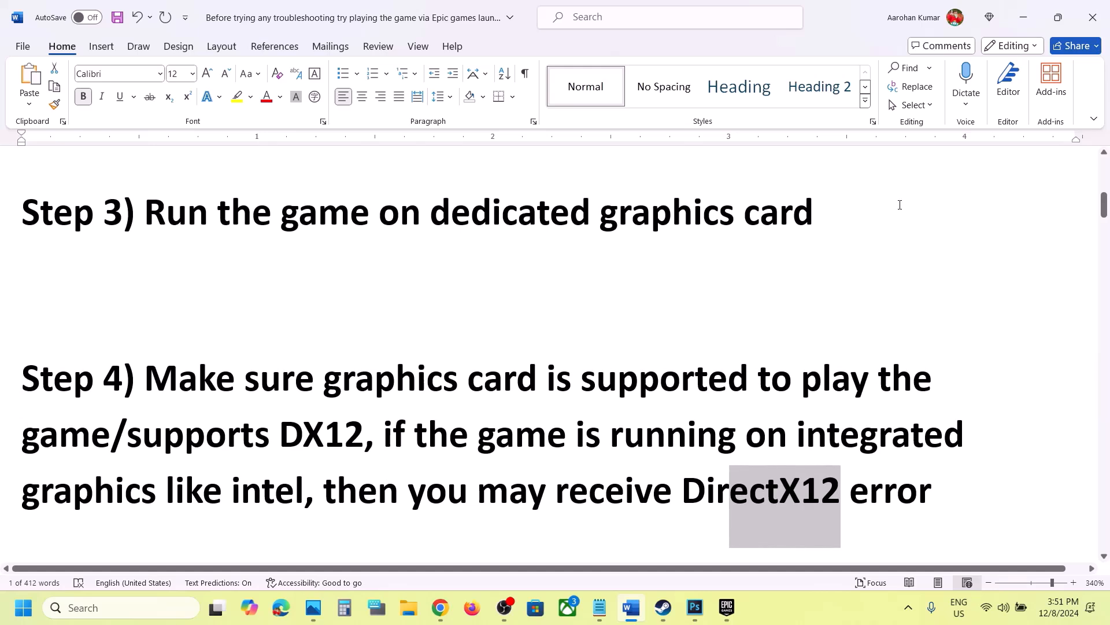
drag(865, 207, 288, 192)
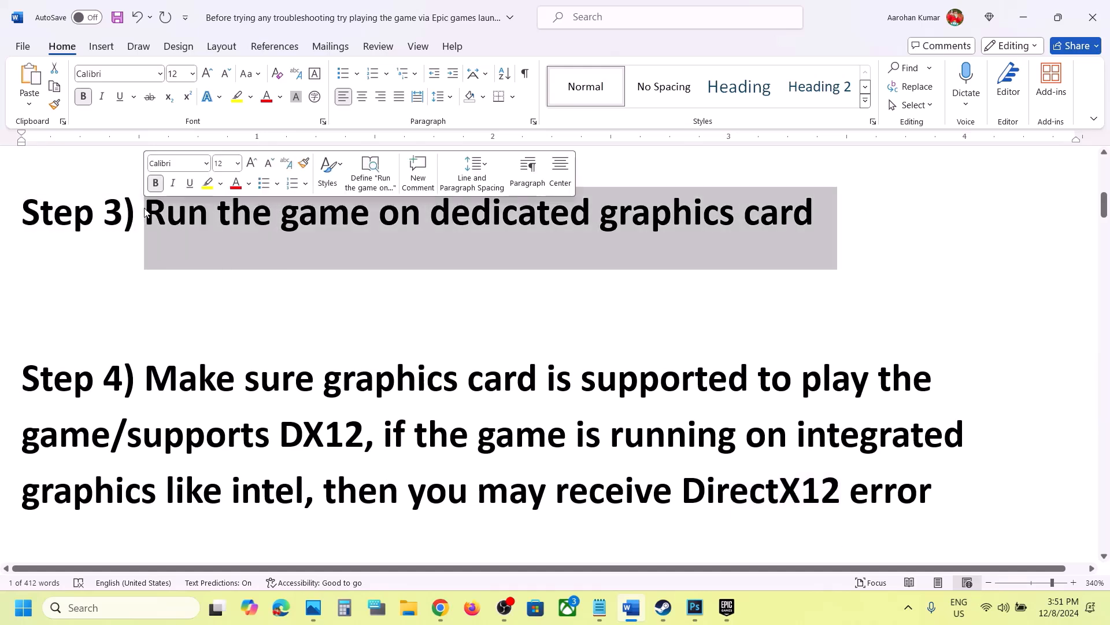
click(280, 268)
scroll(279, 268, down, 5)
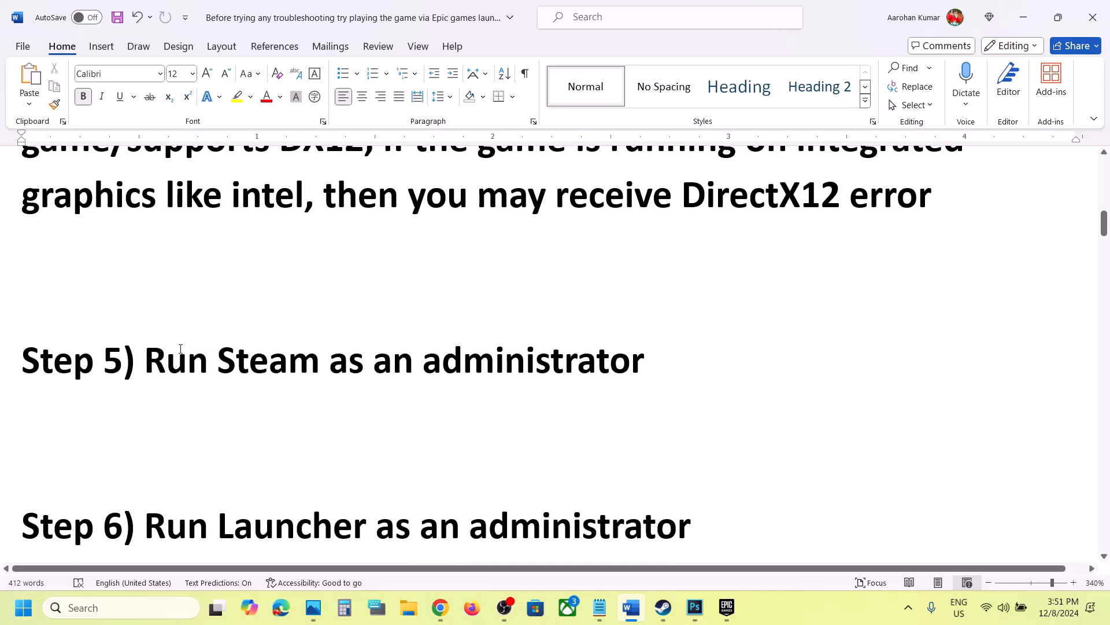
Mark Step 5 in the Word notes, then switch to Steam and show the client's Exit option
scroll(280, 264, up, 1)
drag(165, 399, 607, 359)
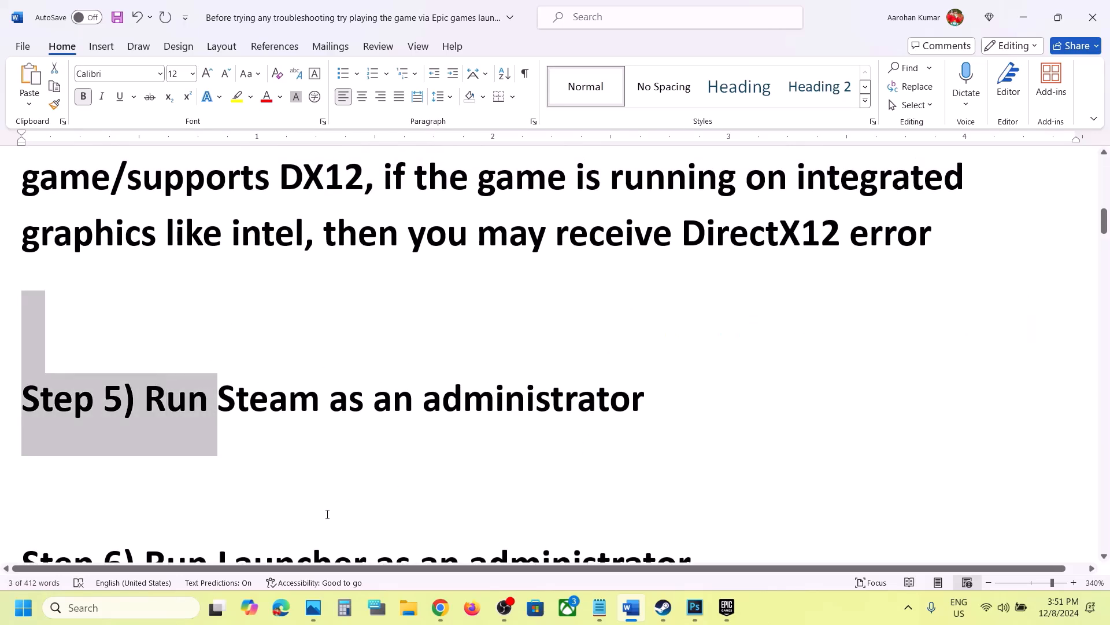
right_click(655, 614)
click(655, 614)
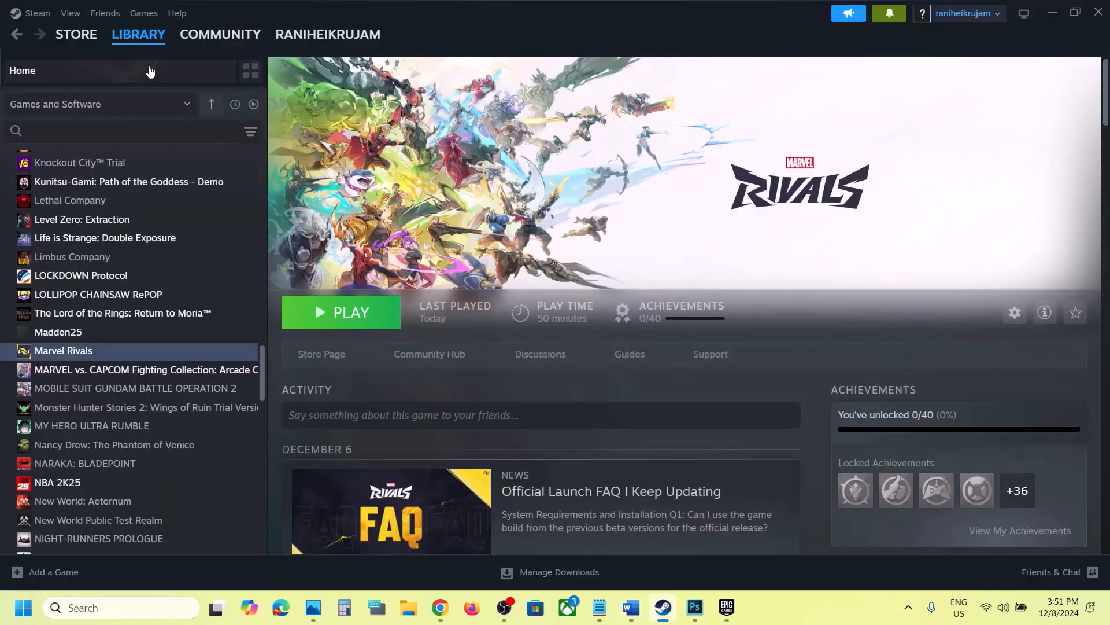
click(36, 13)
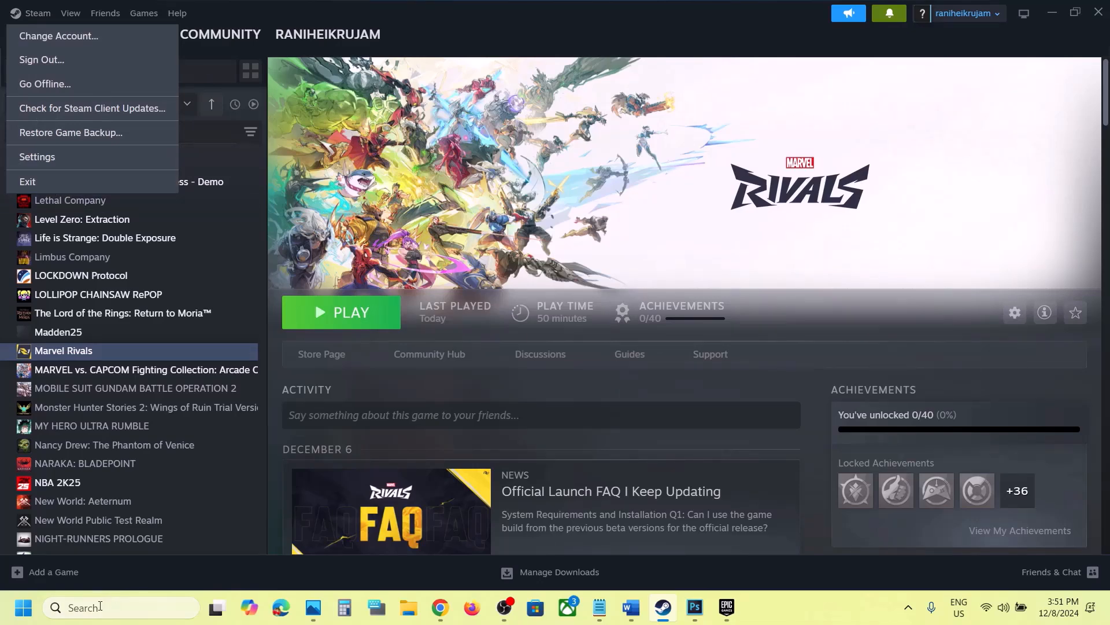
Search Windows for "steam" and show the Run as administrator option for the Steam app without launching it
click(97, 606)
text(steam)
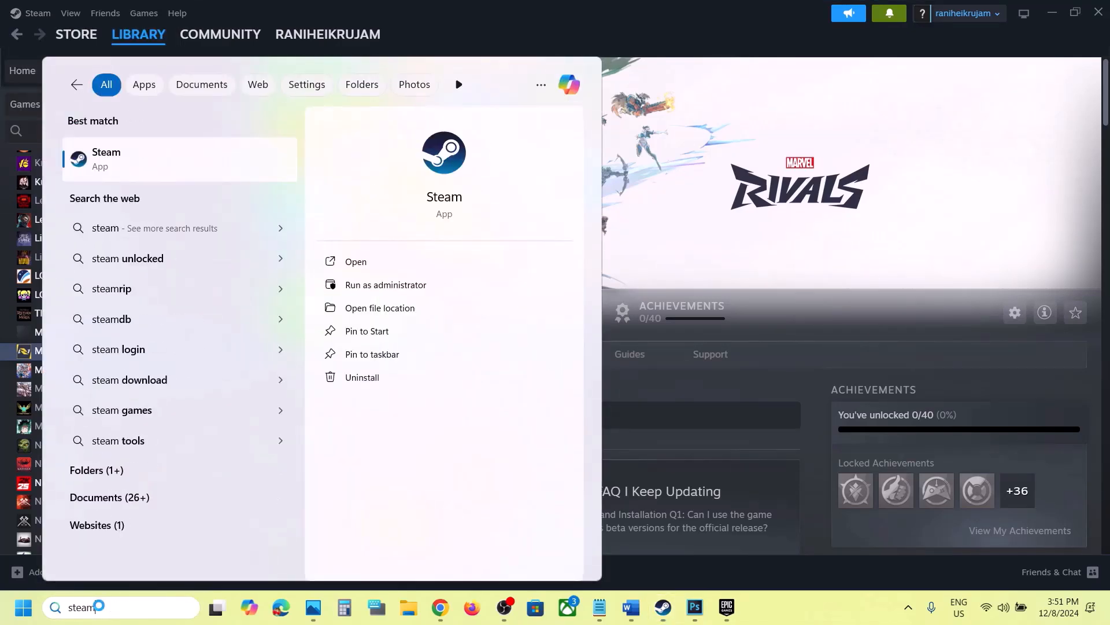
right_click(166, 160)
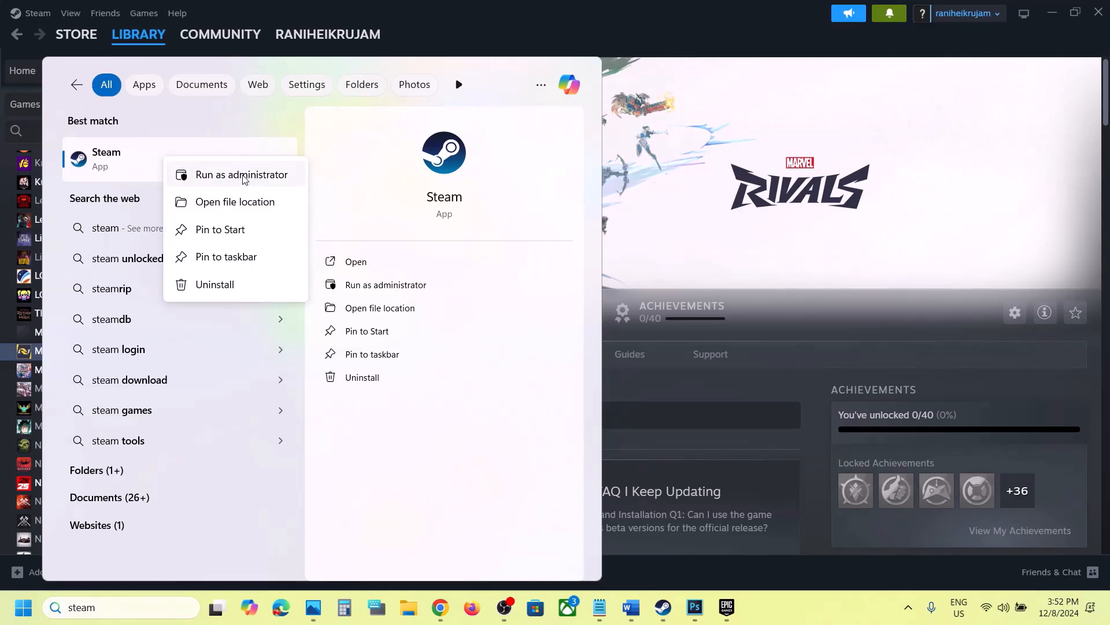
click(726, 201)
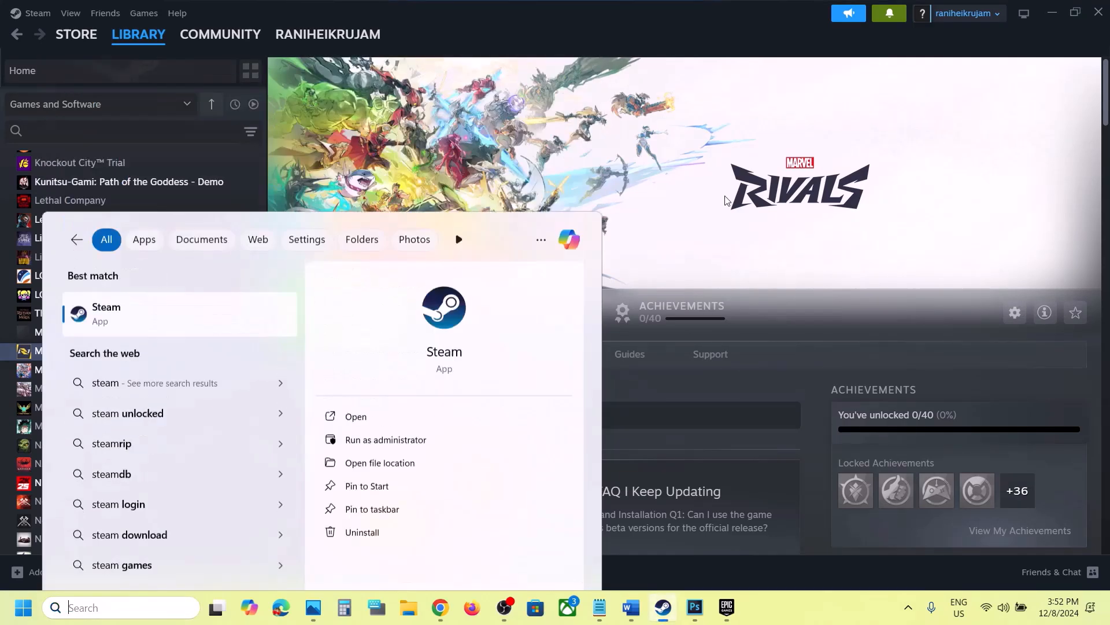
Return to the Word notes and select the Step 6 text "Run Launcher as an administrator"
click(630, 607)
scroll(447, 424, down, 3)
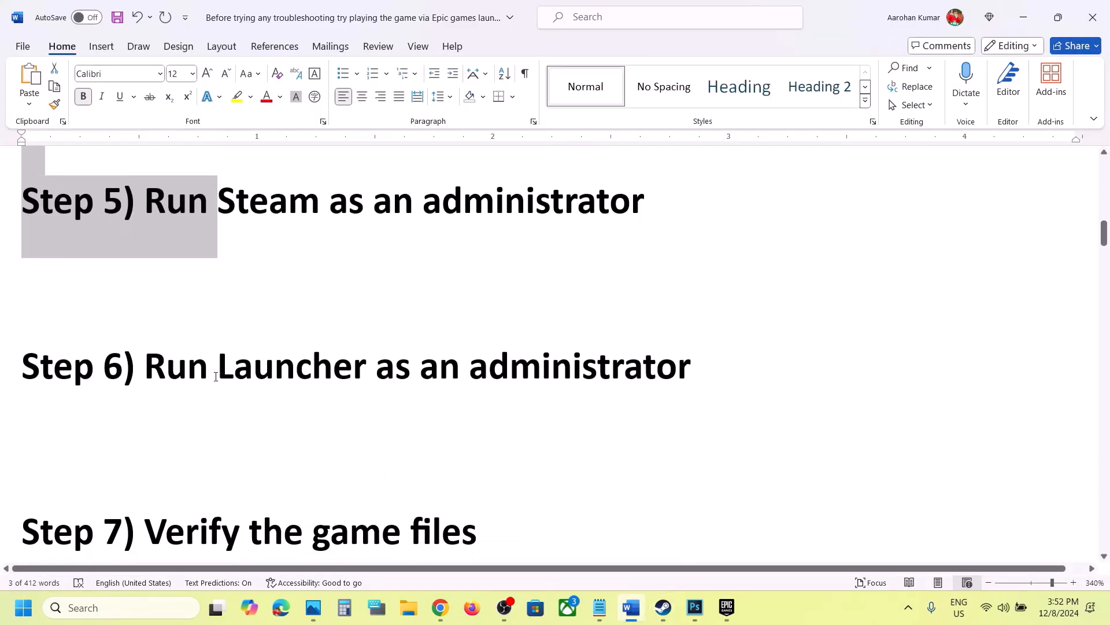
drag(181, 370, 700, 364)
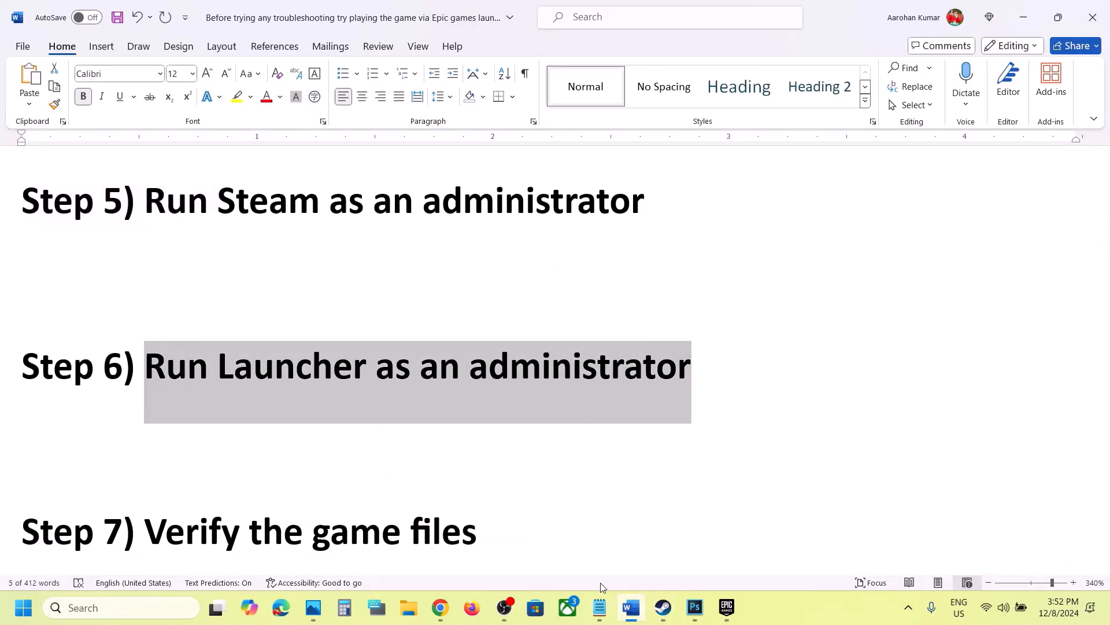
Switch to Steam and browse the local files of Marvel Rivals from the game library
click(664, 615)
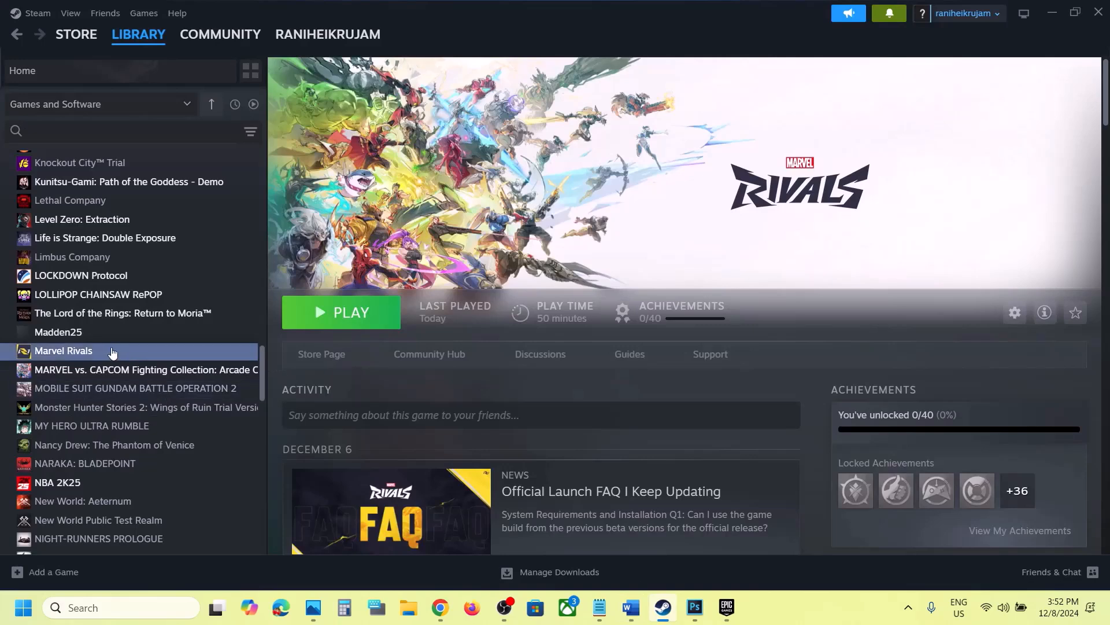
right_click(111, 351)
mouse_move(184, 413)
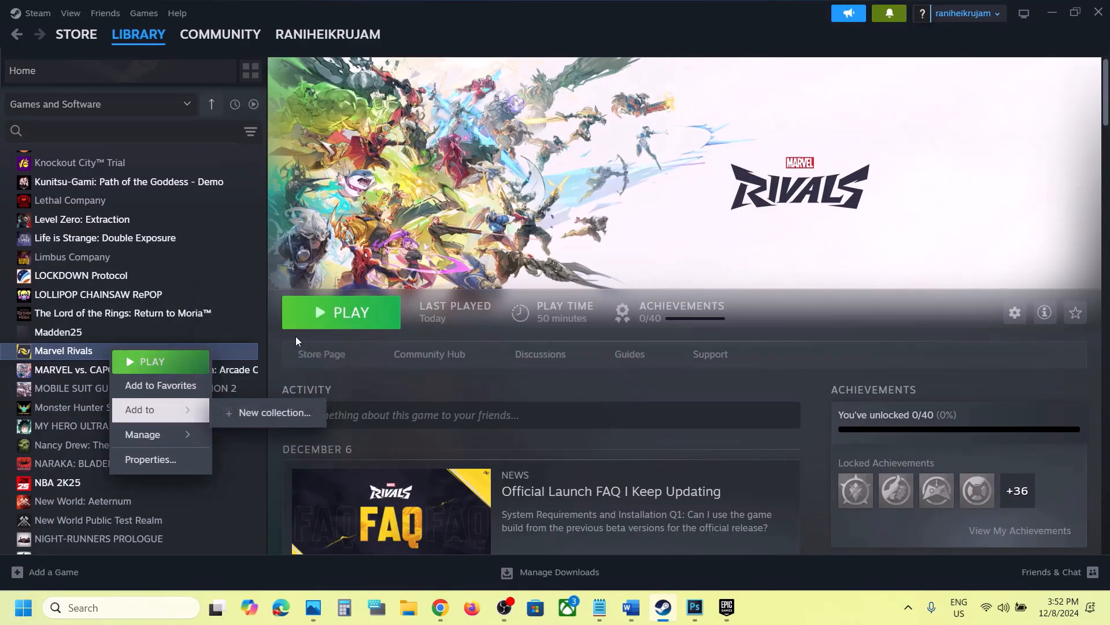
mouse_move(184, 435)
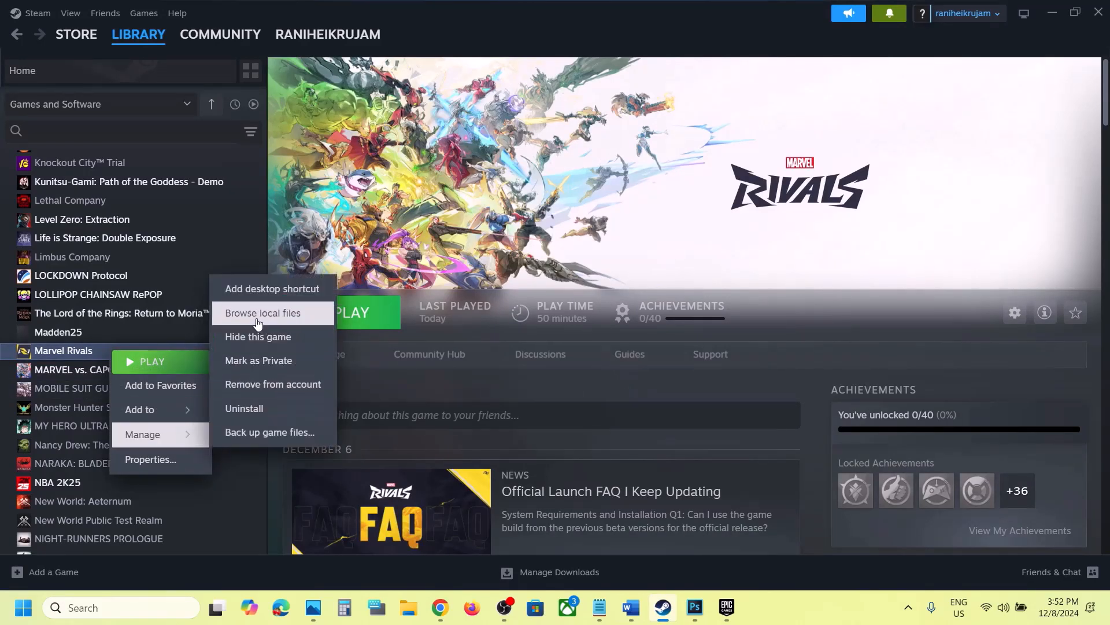
click(257, 313)
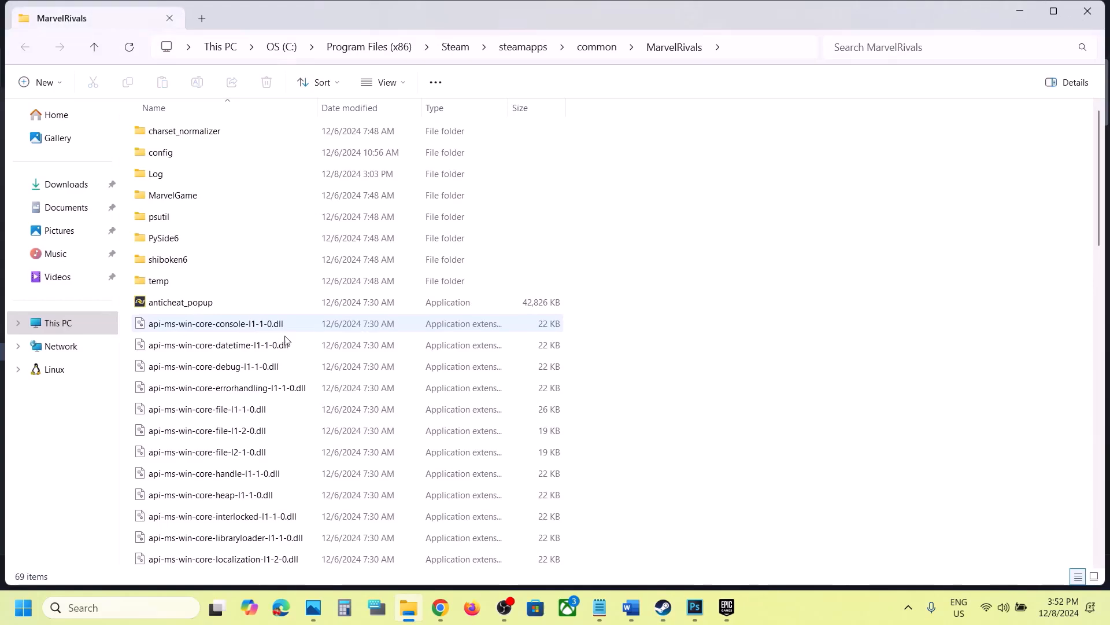
Set MarvelRivals_Launcher in the MarvelRivals folder to run as an administrator in its compatibility properties and apply the change
scroll(290, 351, down, 4)
scroll(290, 351, down, 12)
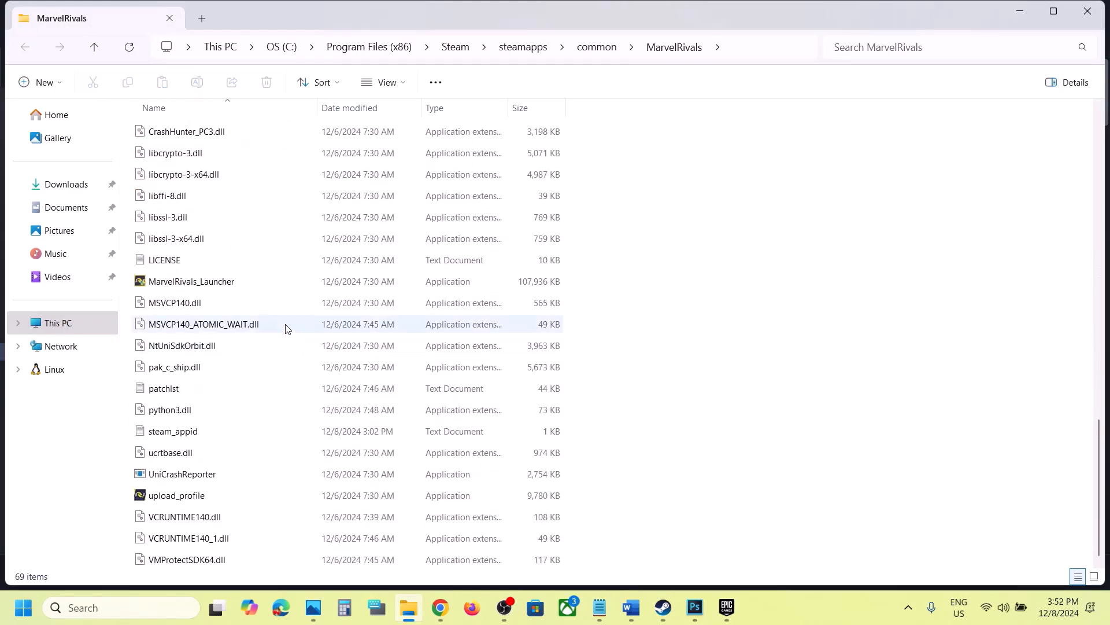
click(185, 282)
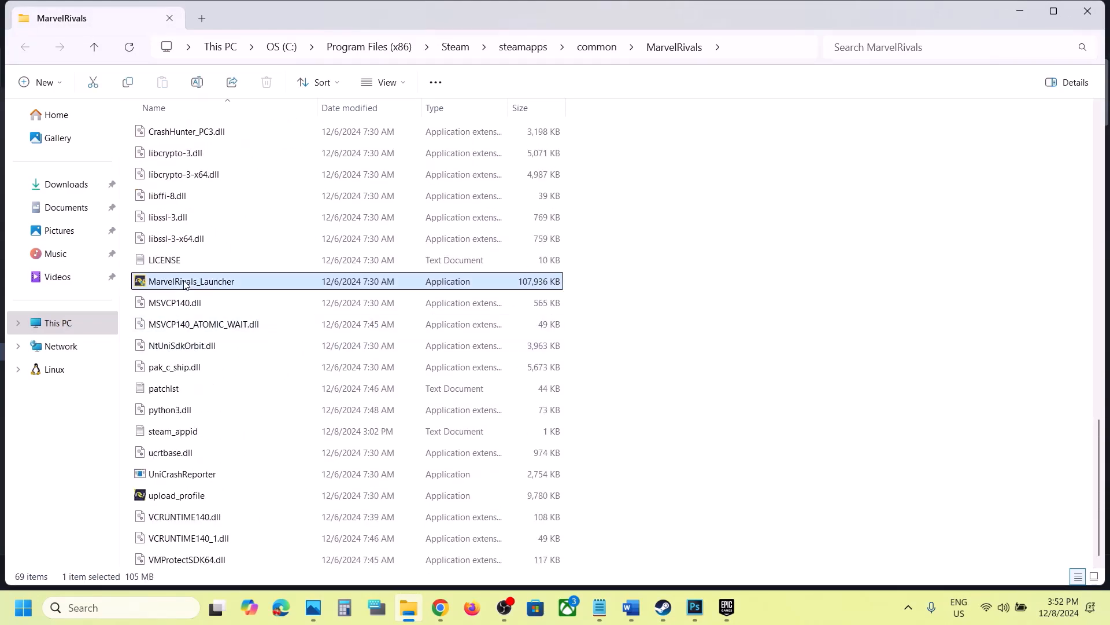
right_click(185, 283)
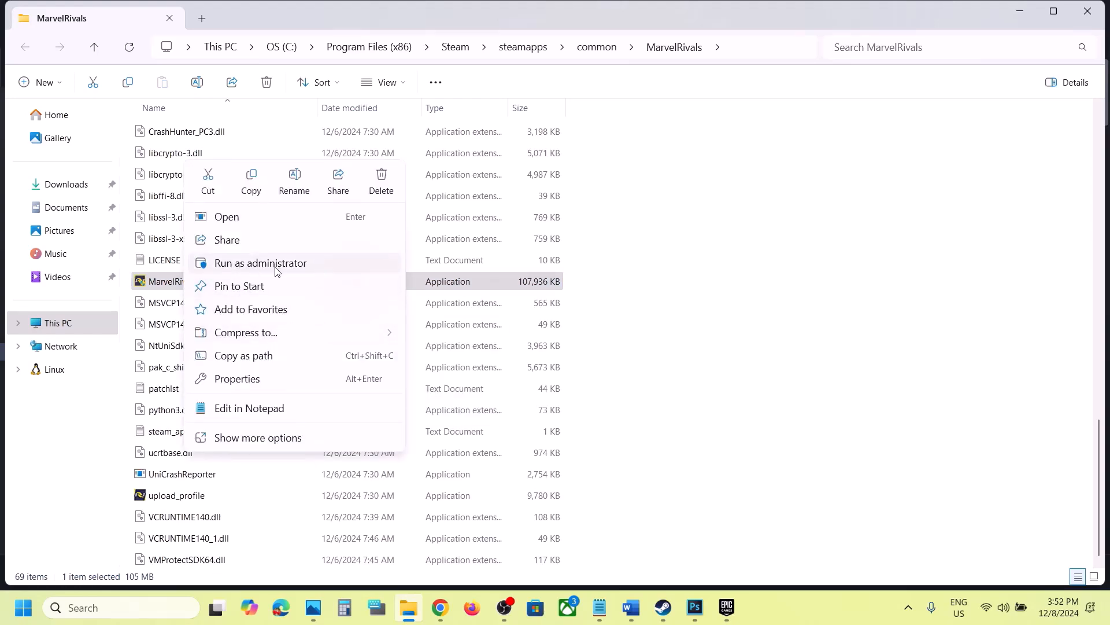
right_click(165, 285)
click(218, 461)
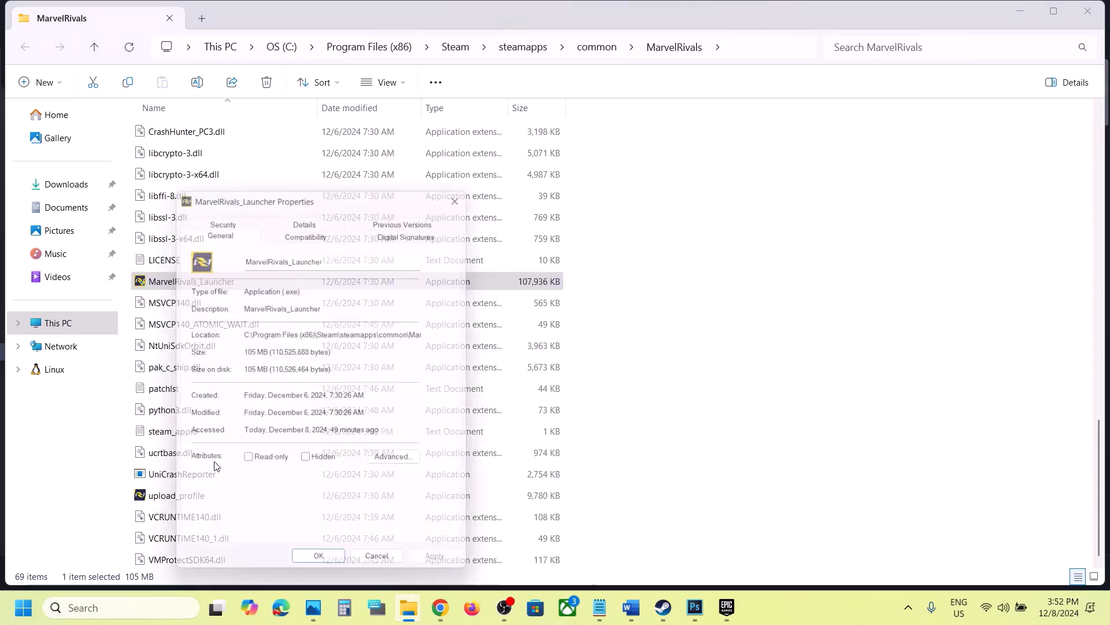
click(310, 232)
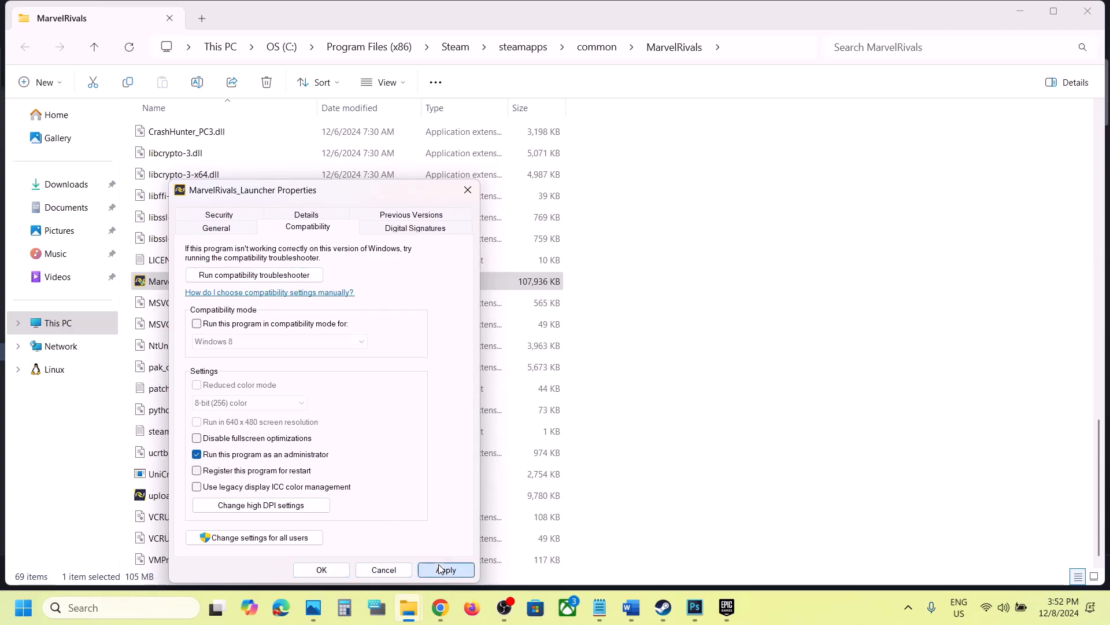
click(444, 570)
click(322, 570)
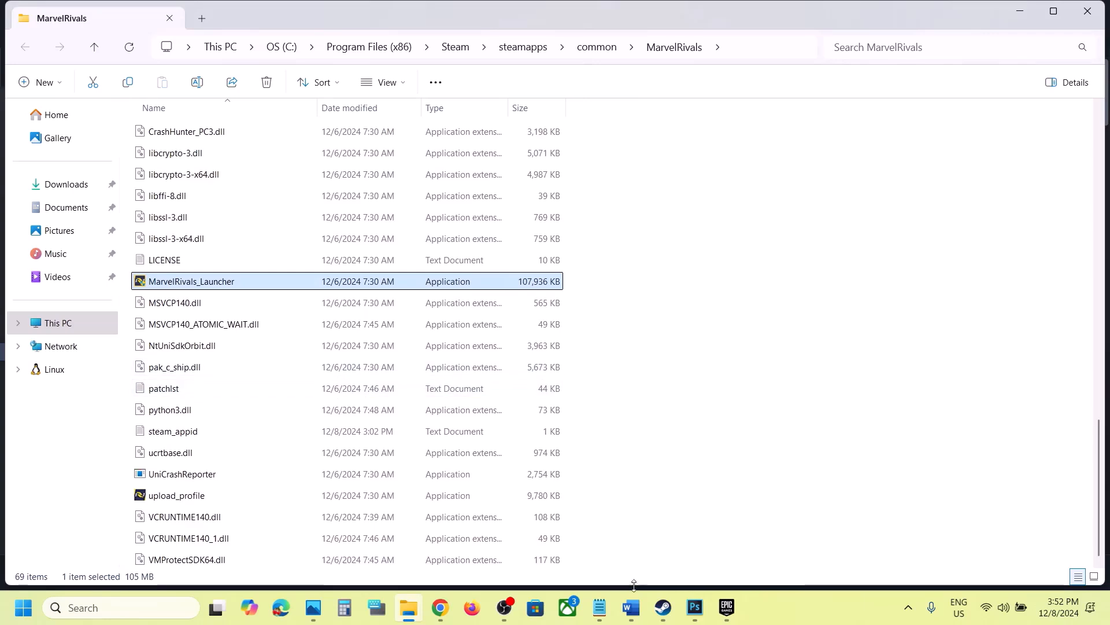
Return to the Word notes and select the Step 7 text "Verify the game files"
click(631, 608)
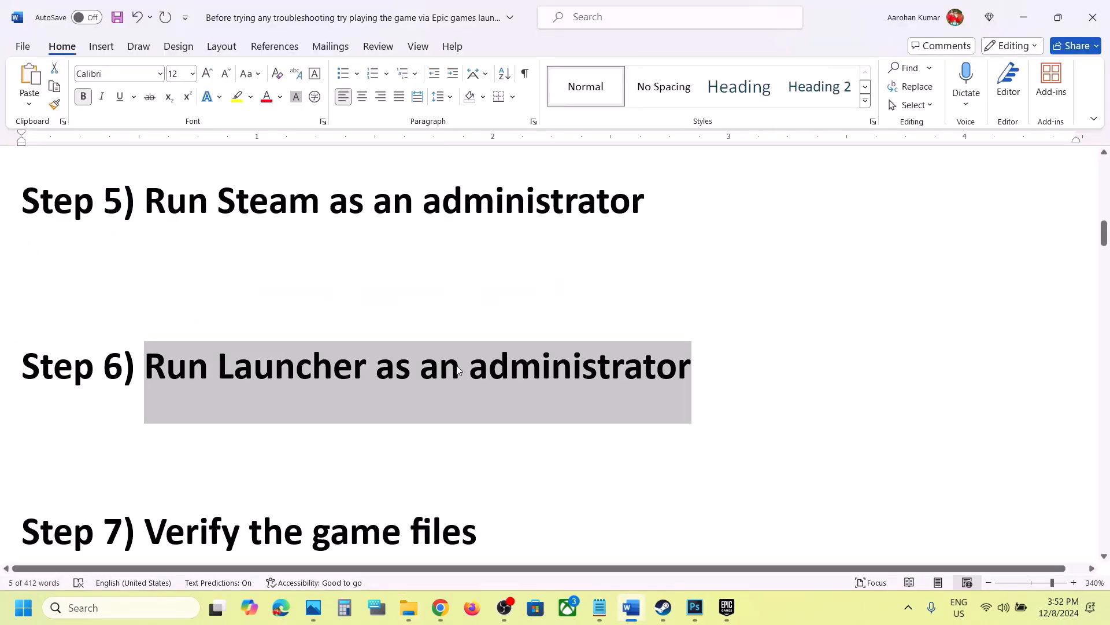
scroll(457, 369, up, 2)
scroll(484, 462, down, 3)
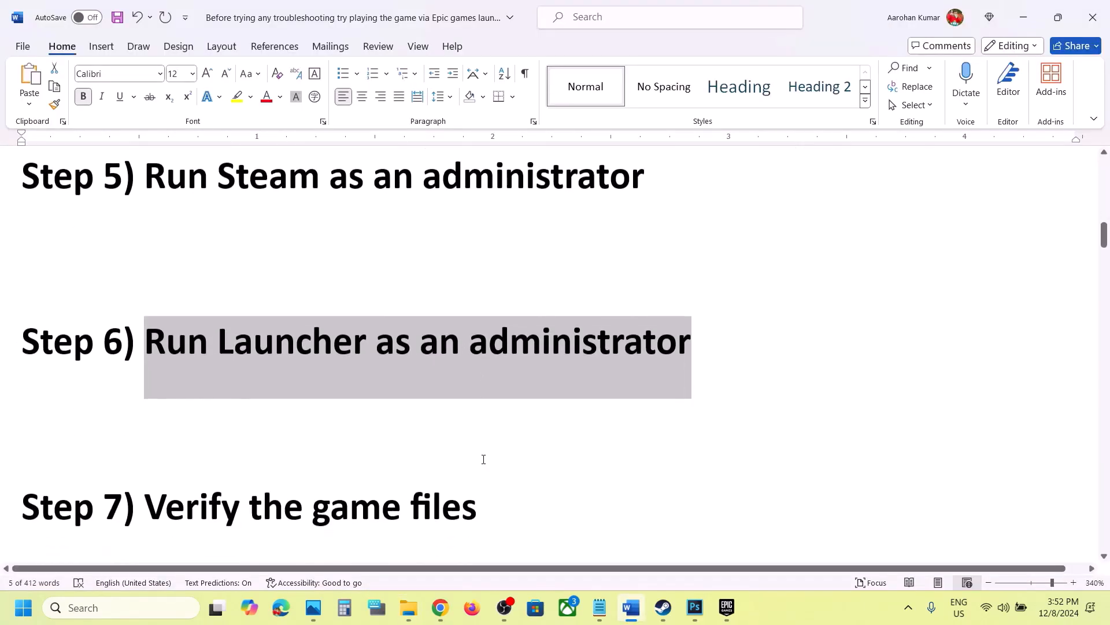
drag(242, 478, 476, 489)
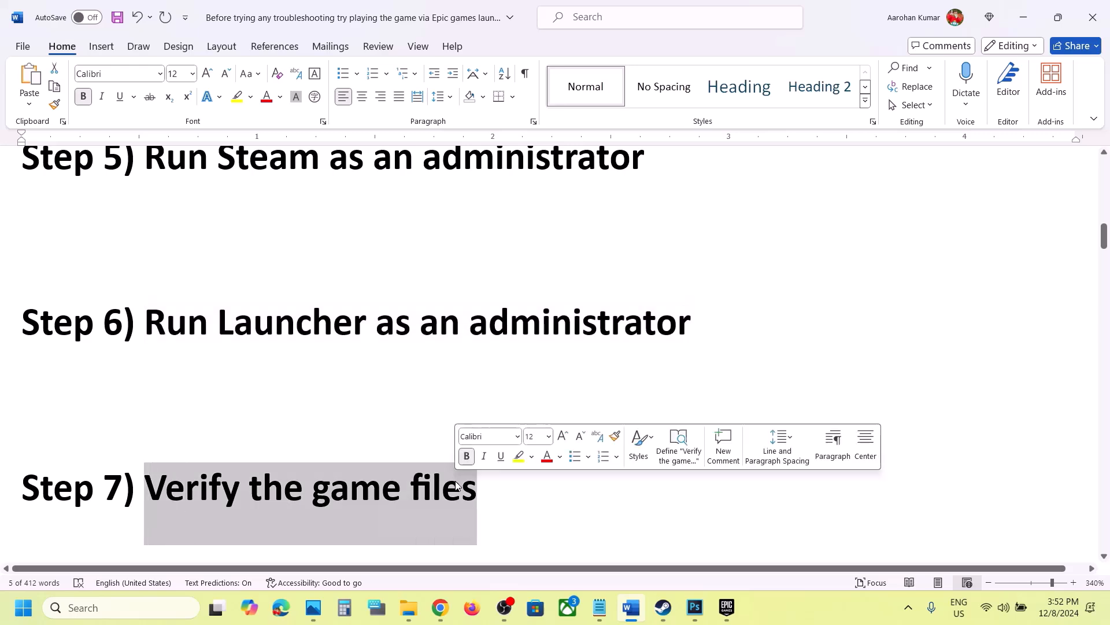
Switch to Steam, view the Installed Files properties of Marvel Rivals with the file integrity check, and close them
click(664, 607)
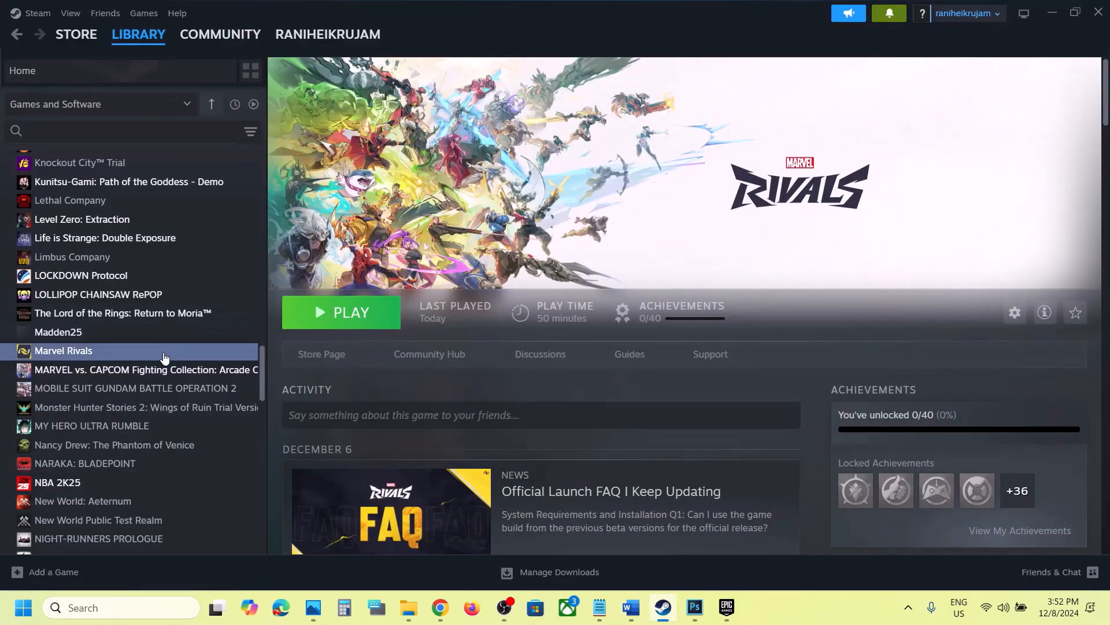
right_click(165, 354)
click(214, 468)
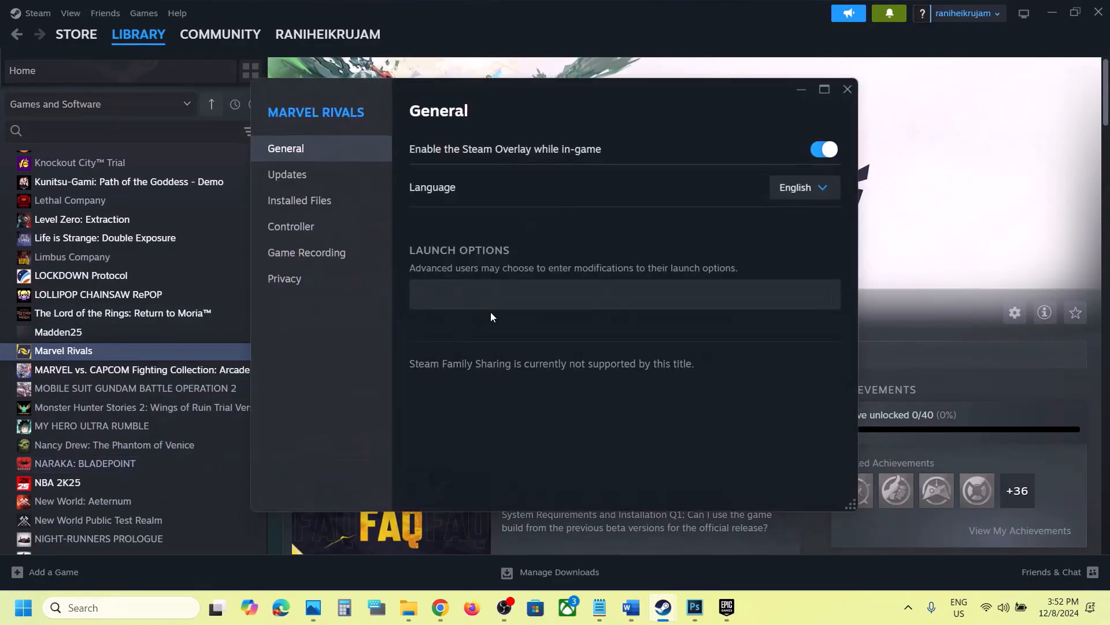
click(292, 213)
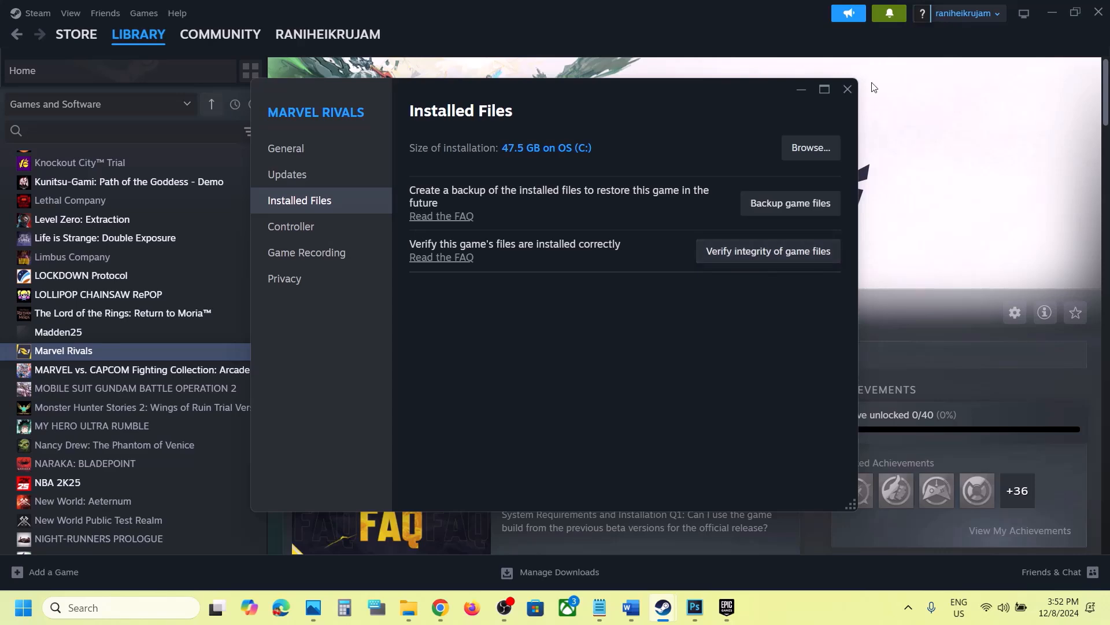
click(846, 90)
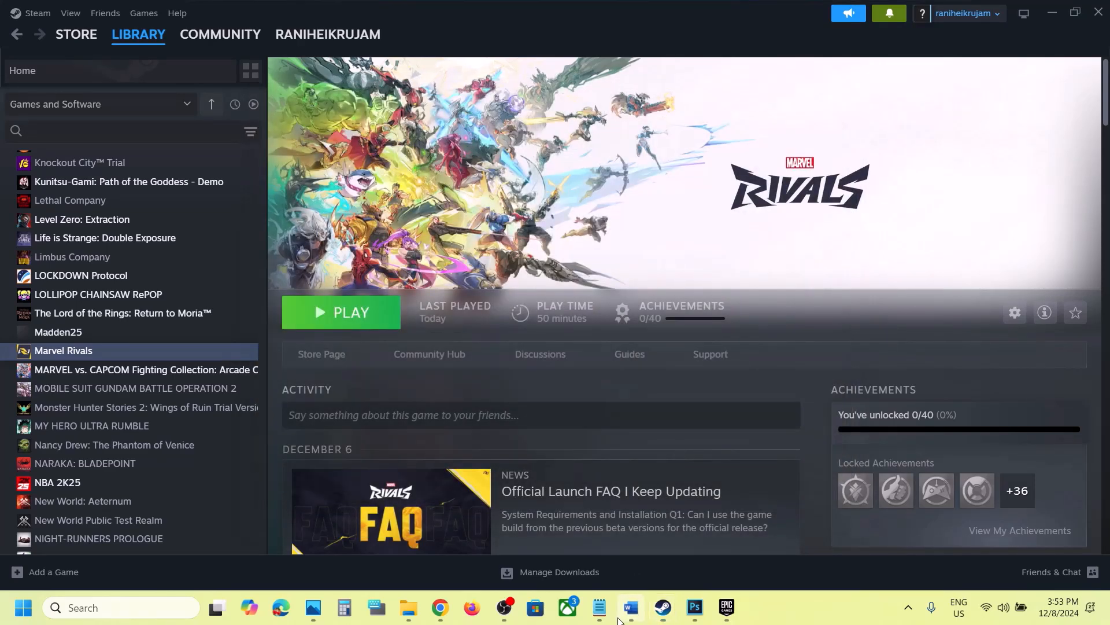
Return to the Word notes, go to Step 8 and select the wording "Windows Security and Firewall"
click(628, 607)
scroll(457, 427, down, 5)
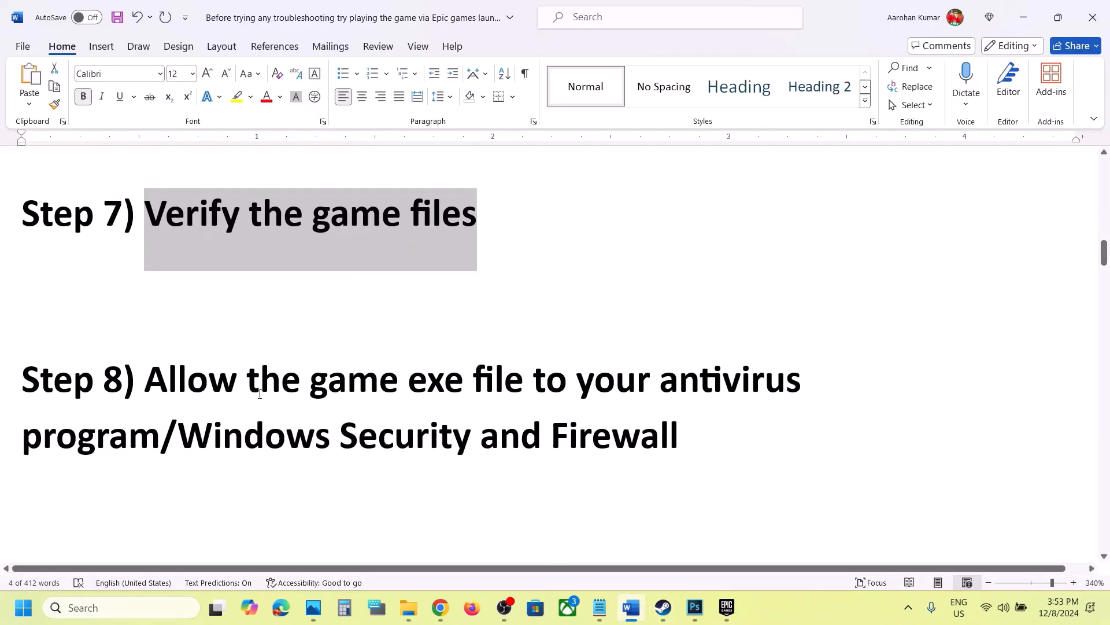
mouse_move(161, 382)
mouse_down()
mouse_move(246, 385)
mouse_move(162, 432)
mouse_move(149, 383)
mouse_up()
click(162, 431)
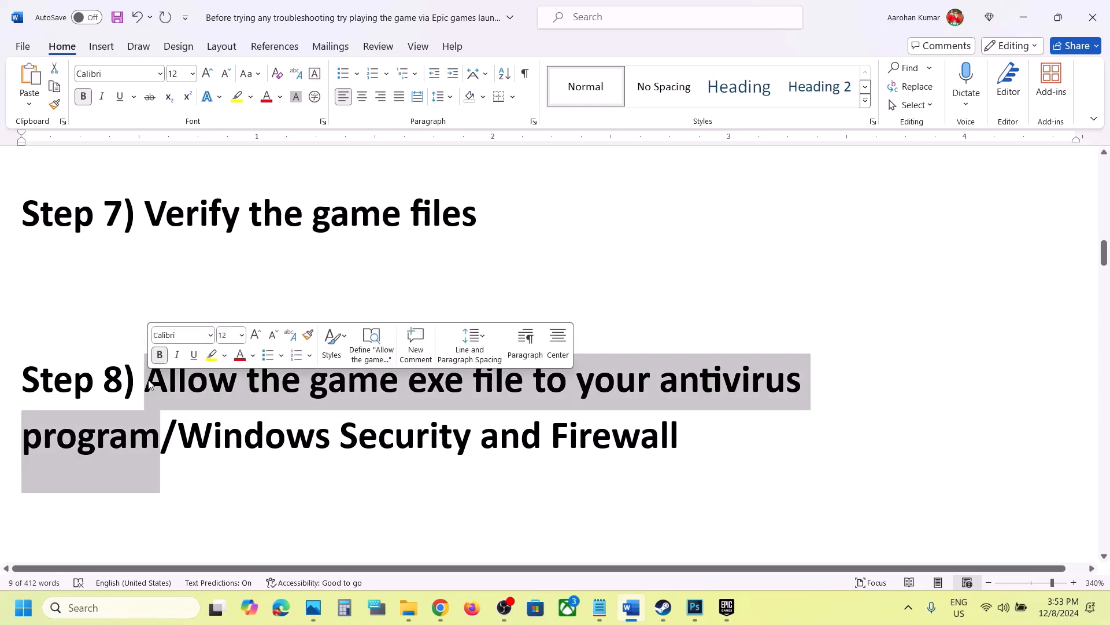
click(149, 384)
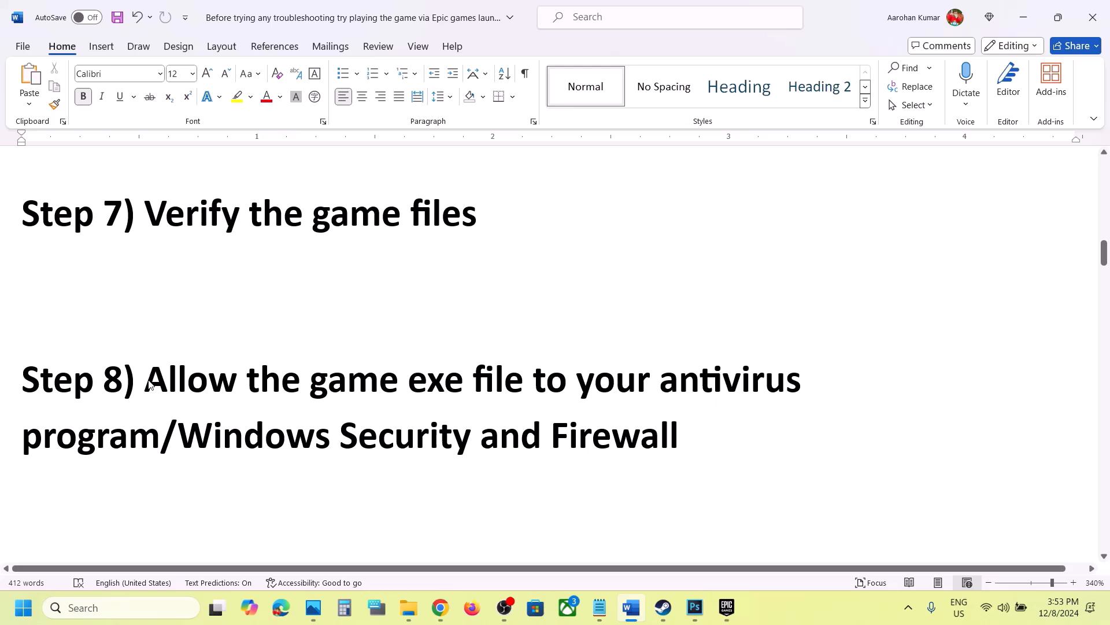
drag(150, 383, 662, 430)
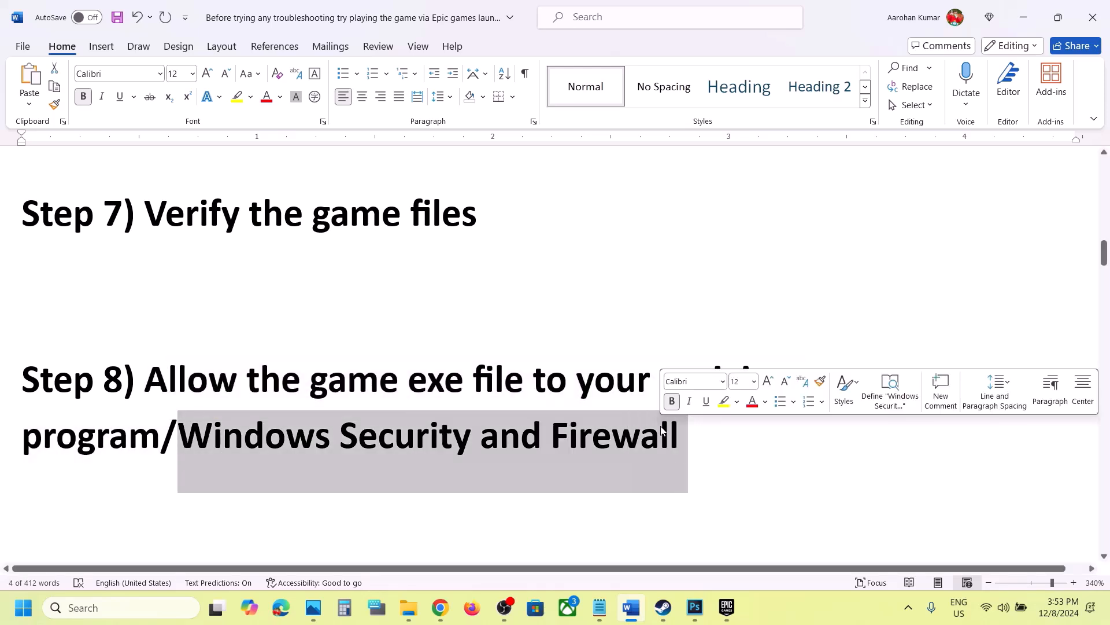
Switch to Windows Settings and open the ransomware protection page under Virus & threat protection in Windows Security
key(super+i)
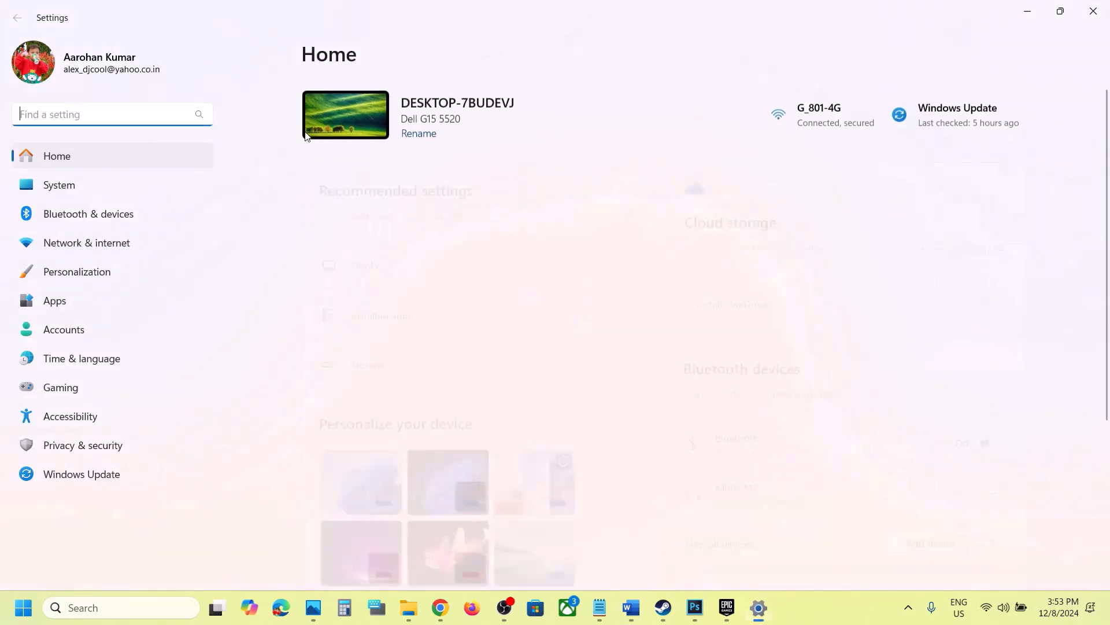
click(68, 446)
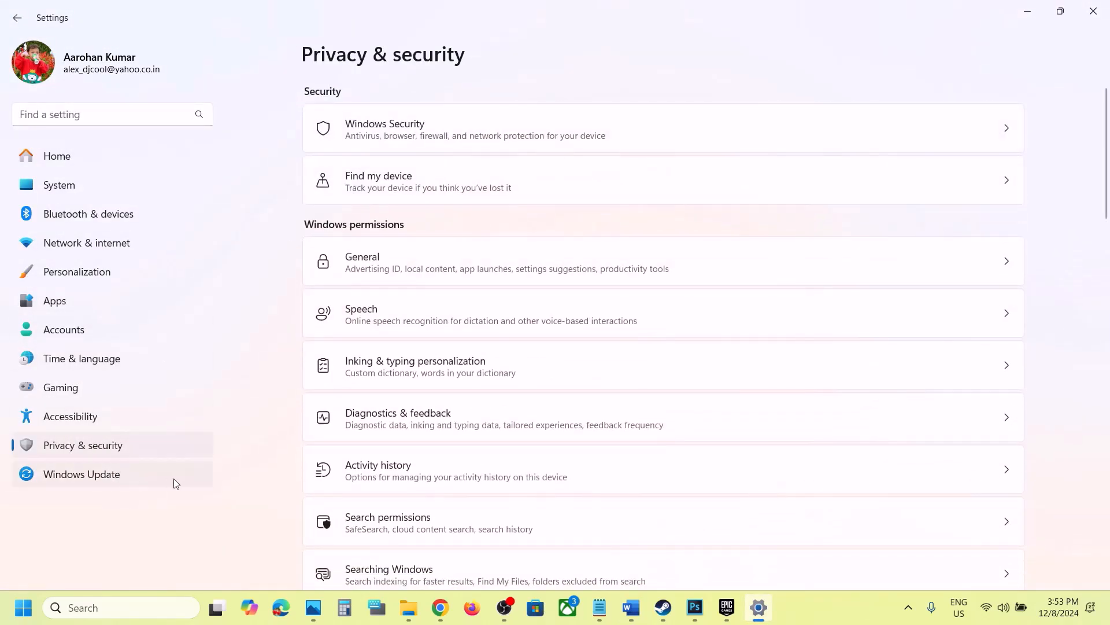
click(424, 139)
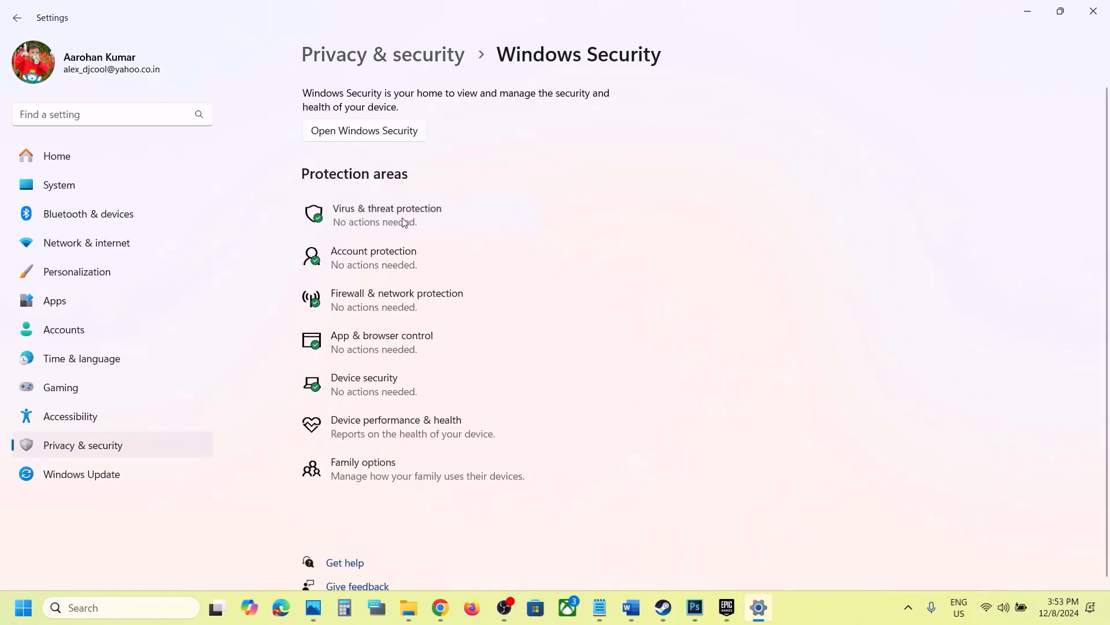
click(403, 223)
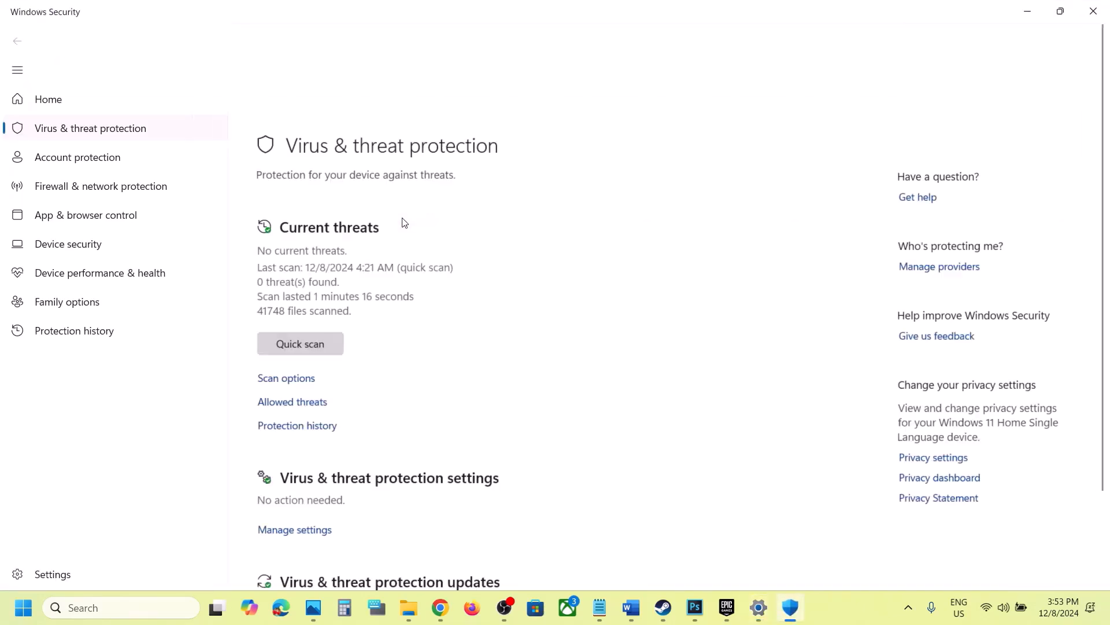
scroll(404, 222, down, 3)
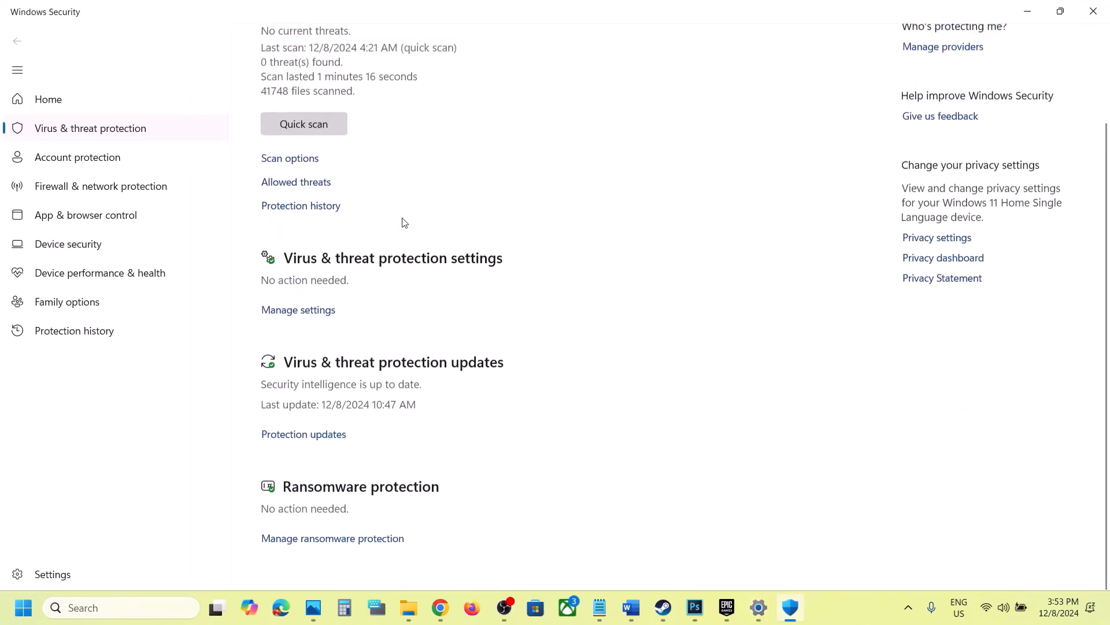
click(335, 543)
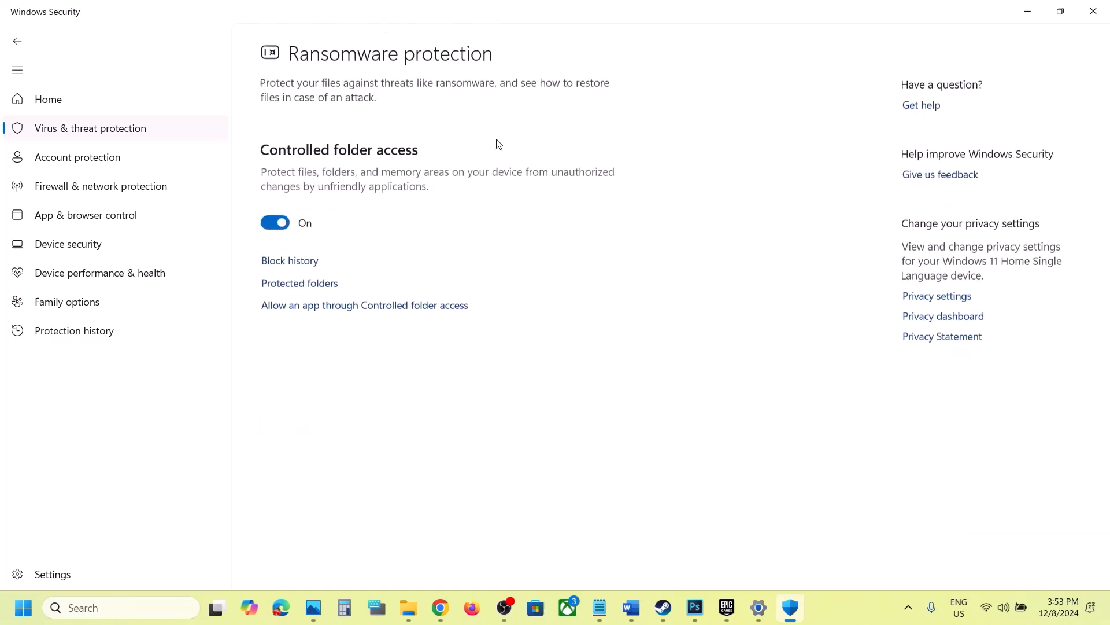
Allow MarvelRivals_Launcher from the MarvelRivals folder through Controlled folder access
click(355, 307)
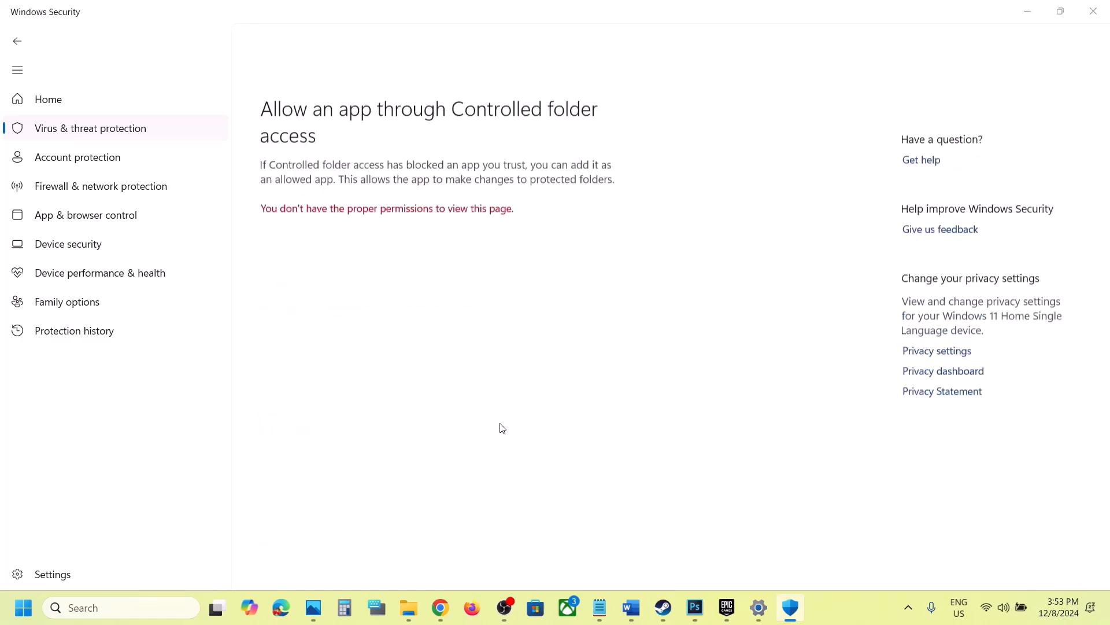
scroll(483, 191, down, 3)
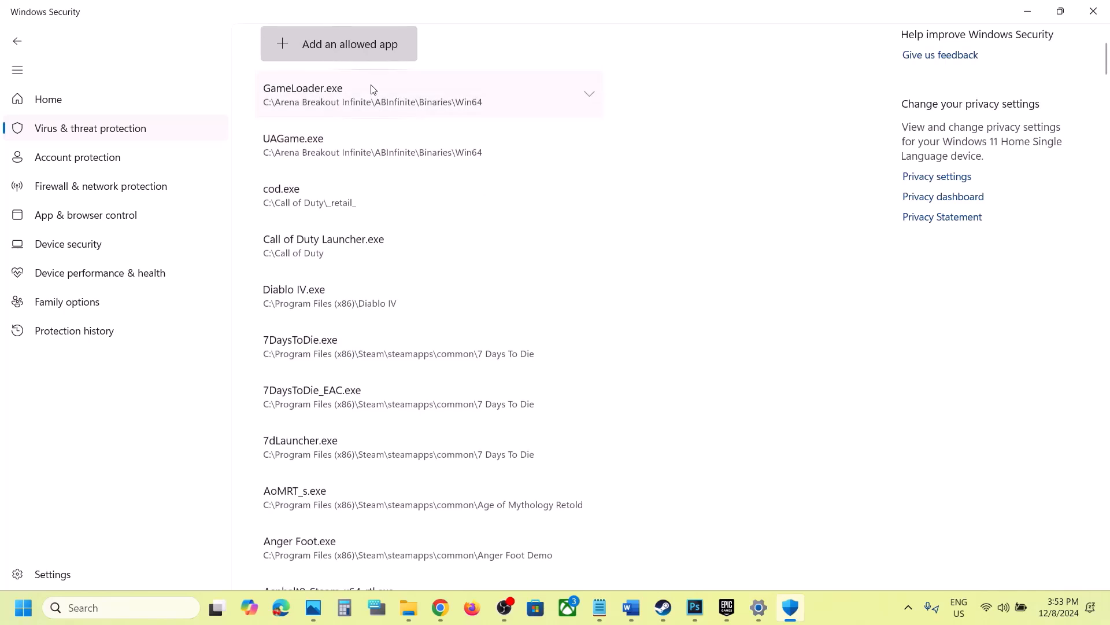
click(357, 46)
click(355, 103)
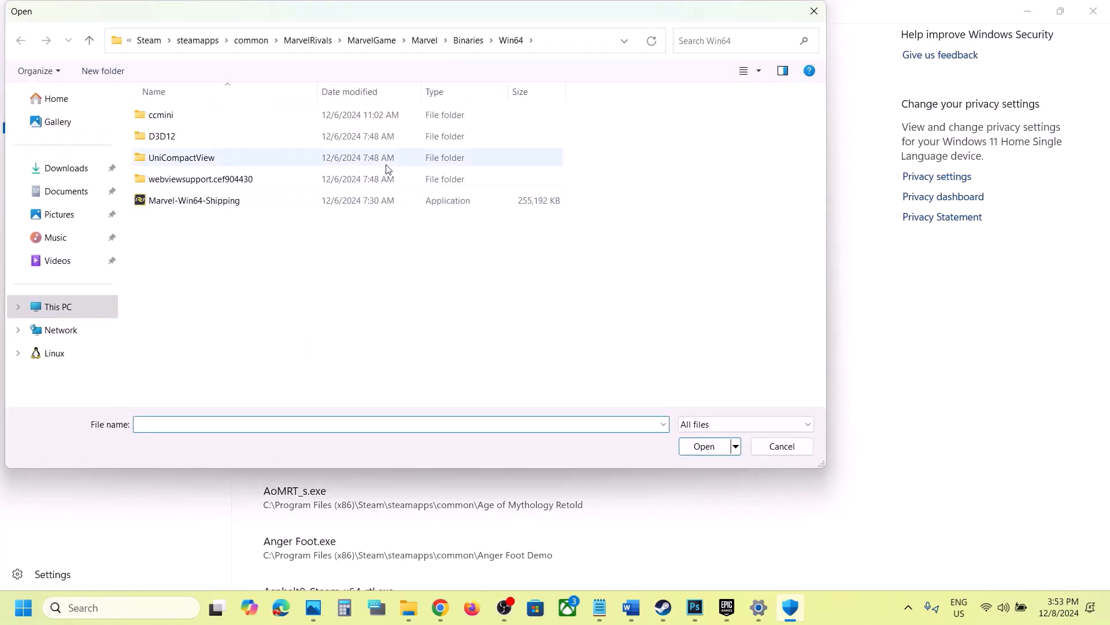
click(91, 42)
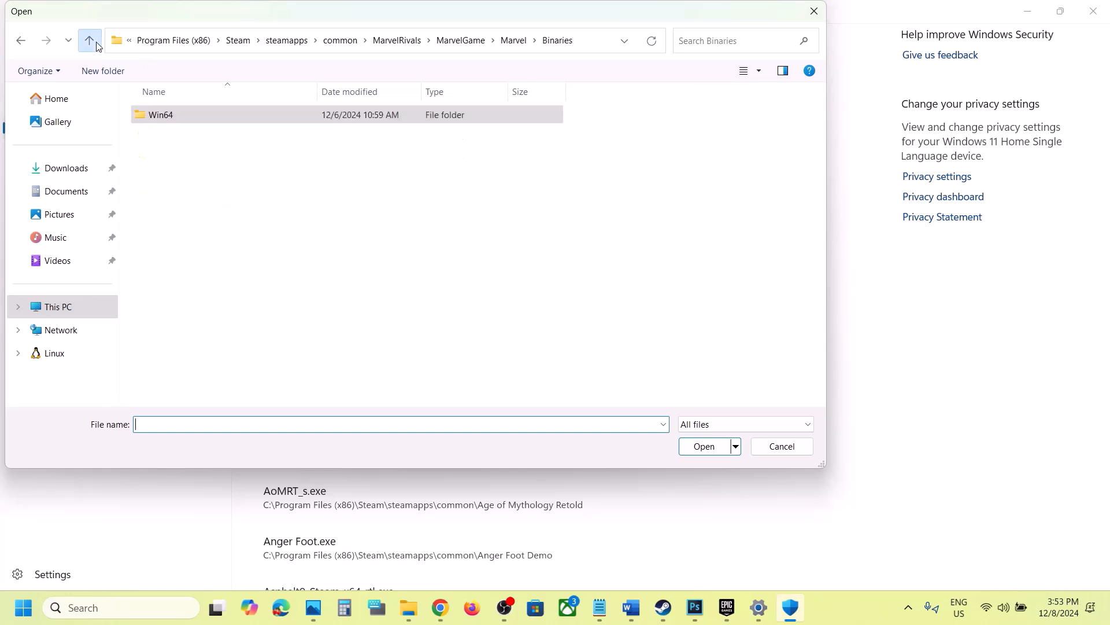
click(91, 41)
click(91, 42)
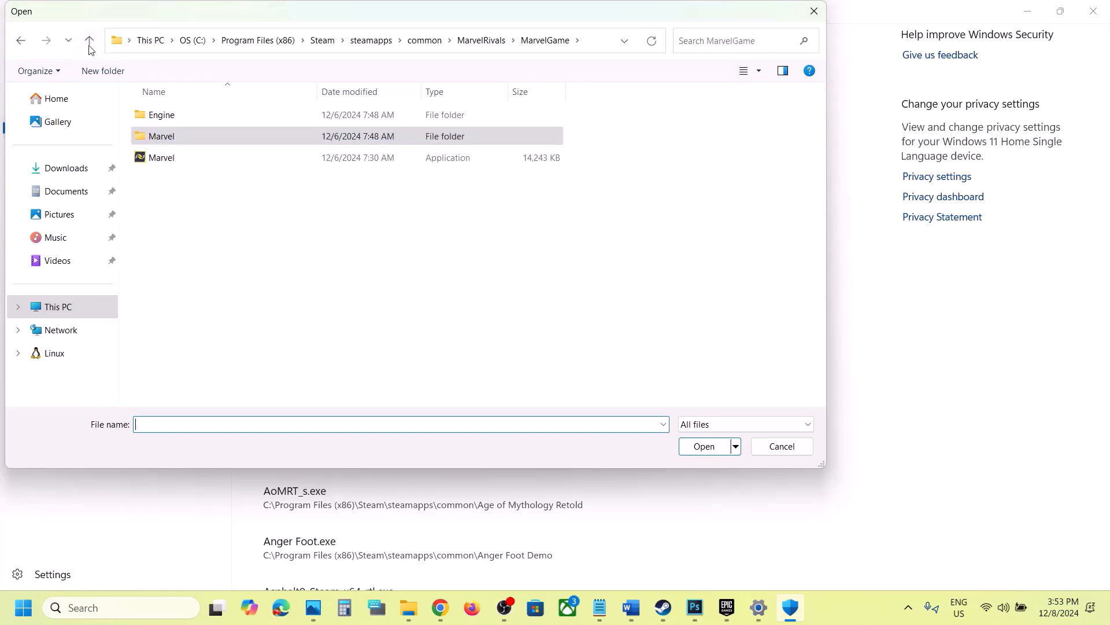
click(90, 41)
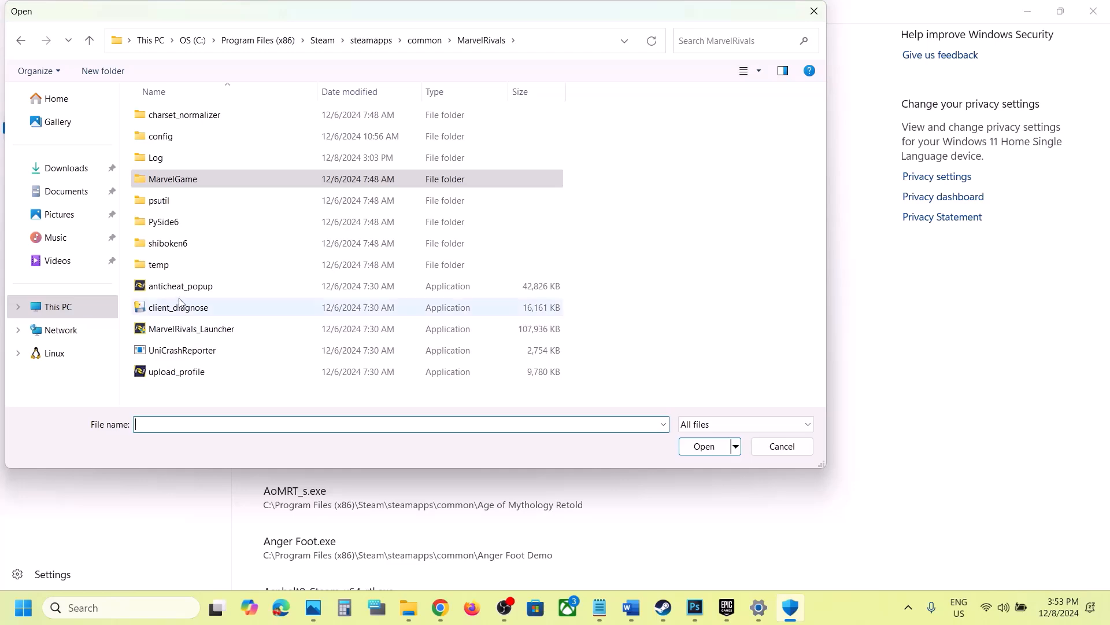
click(191, 329)
click(703, 446)
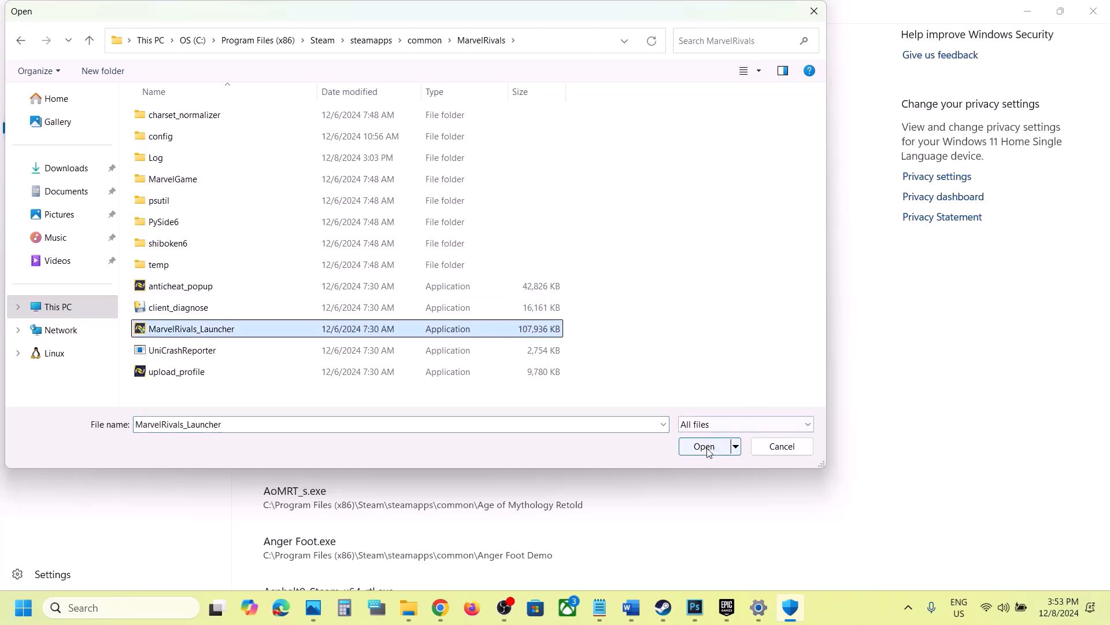
Allow the Marvel application from the MarvelGame folder through Controlled folder access
click(366, 43)
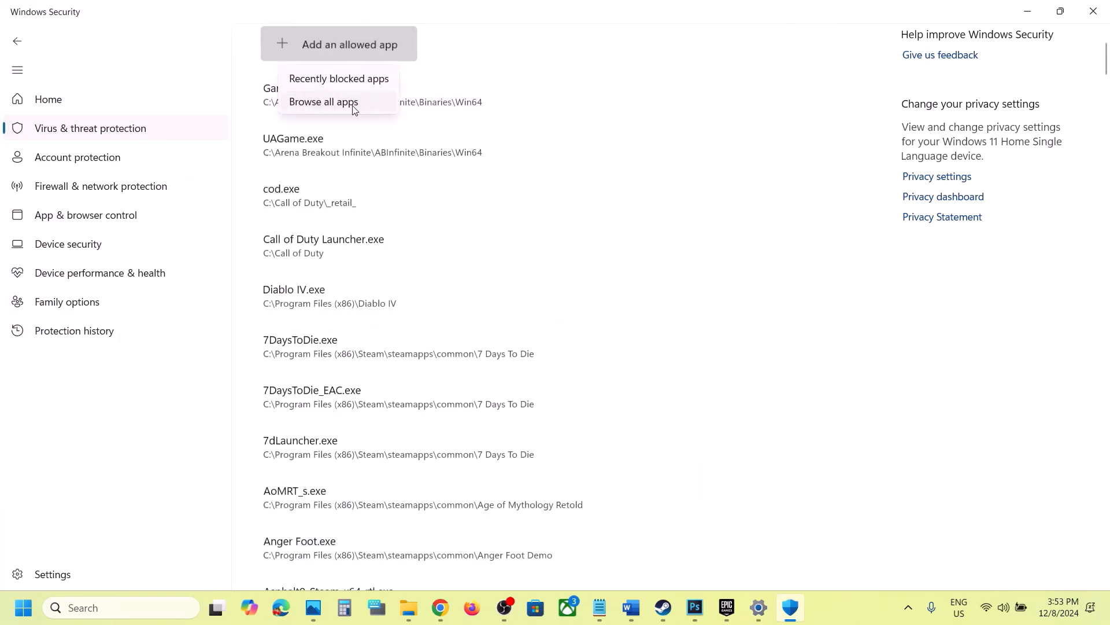
click(354, 104)
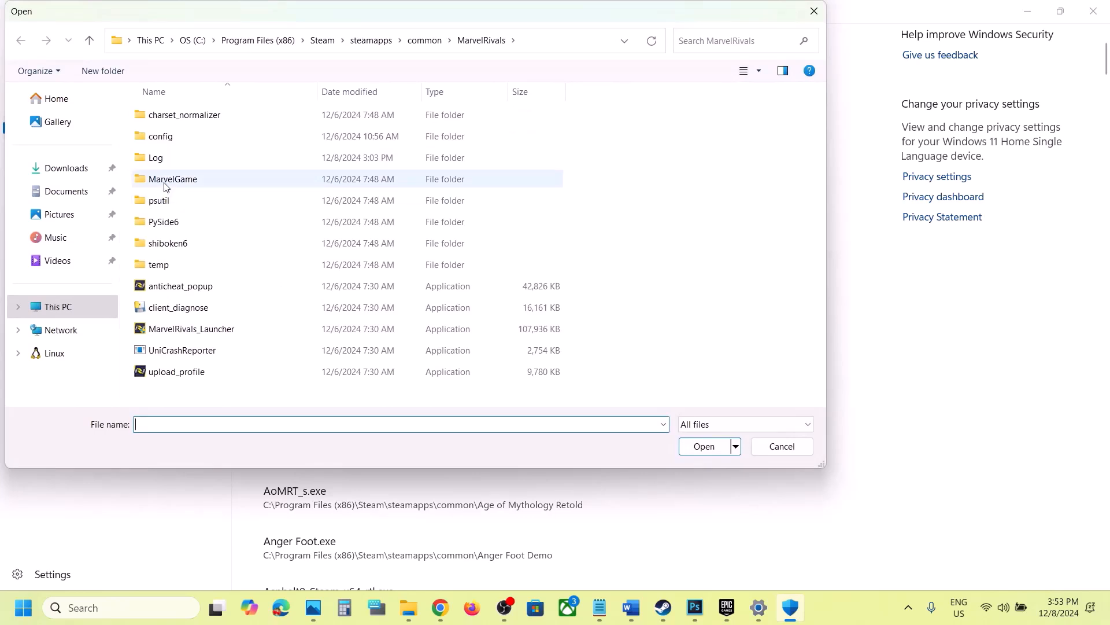
double_click(166, 184)
click(172, 163)
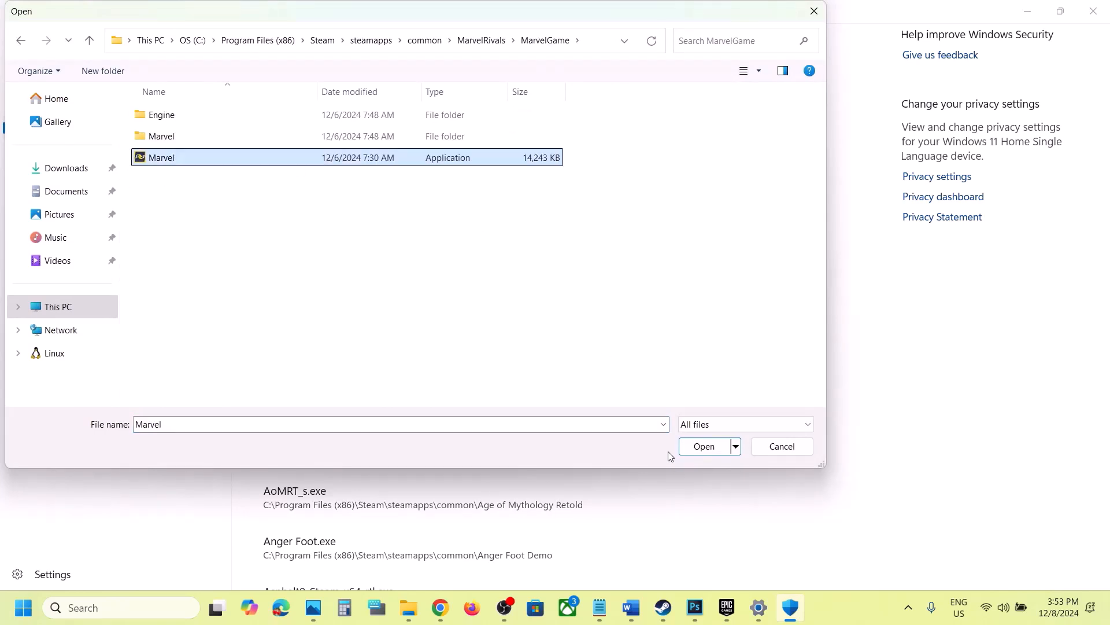
click(704, 446)
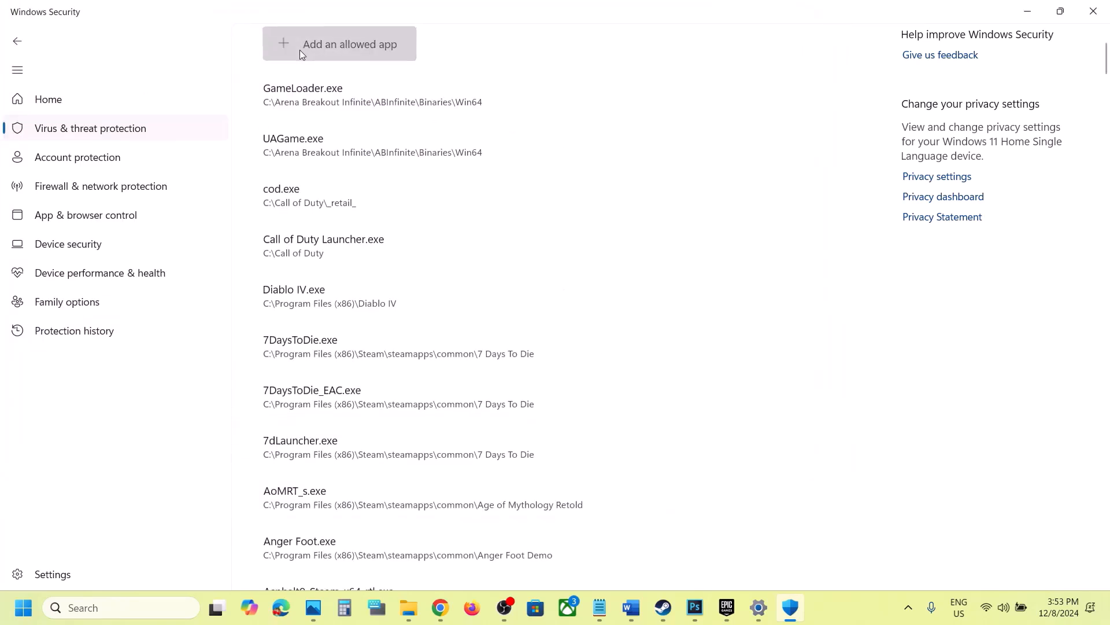
Allow Marvel-Win64-Shipping from MarvelGame\Marvel\Binaries\Win64 through Controlled folder access
click(300, 50)
click(345, 100)
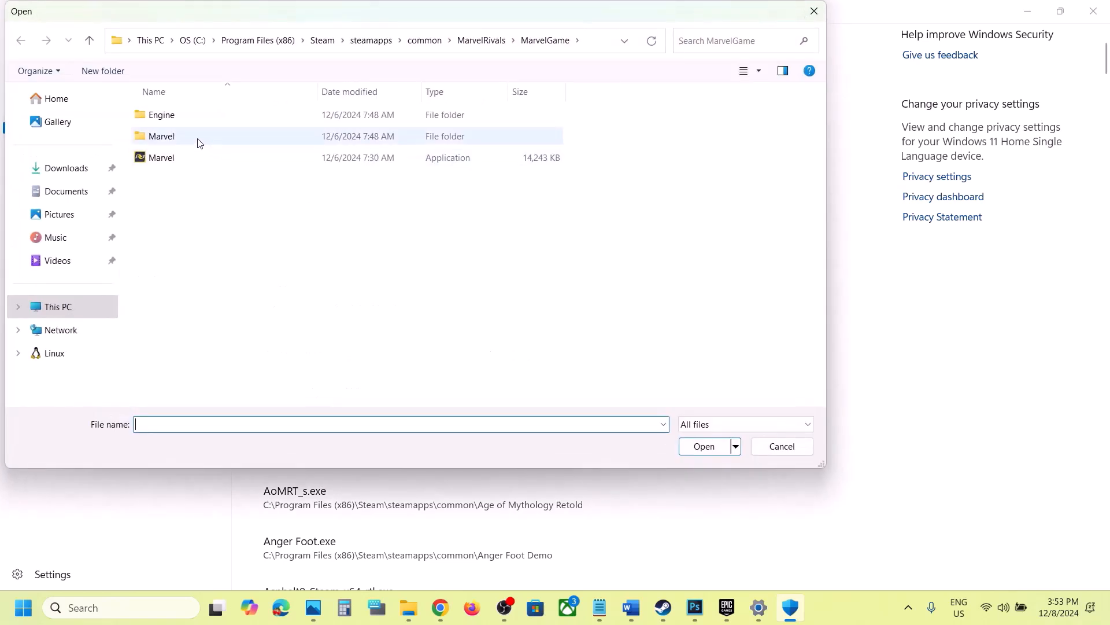
double_click(169, 137)
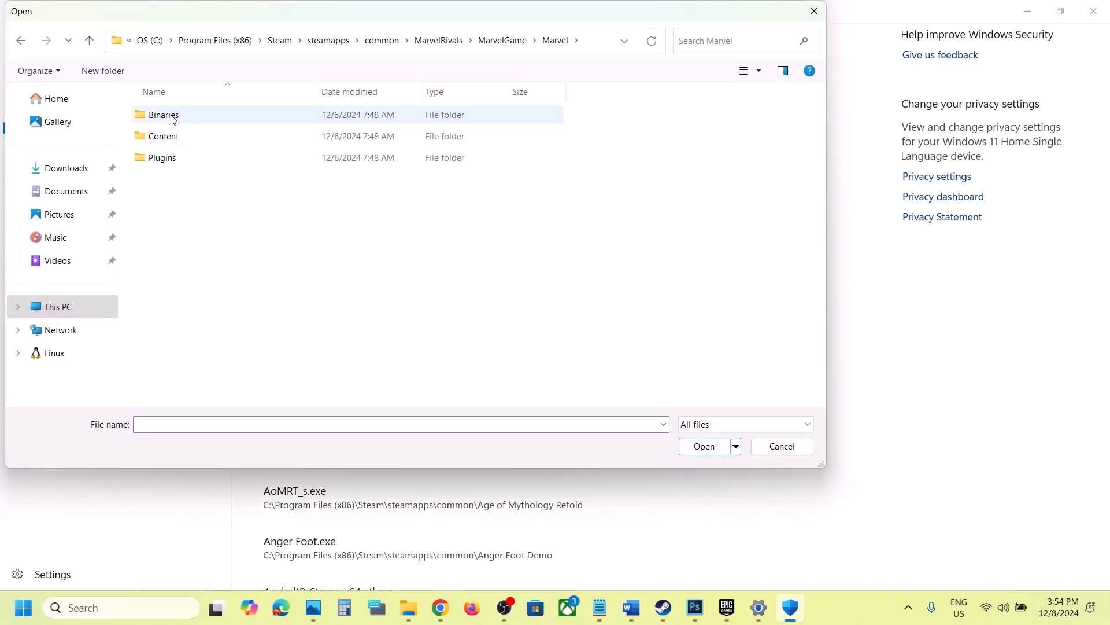
double_click(173, 116)
double_click(171, 118)
click(211, 201)
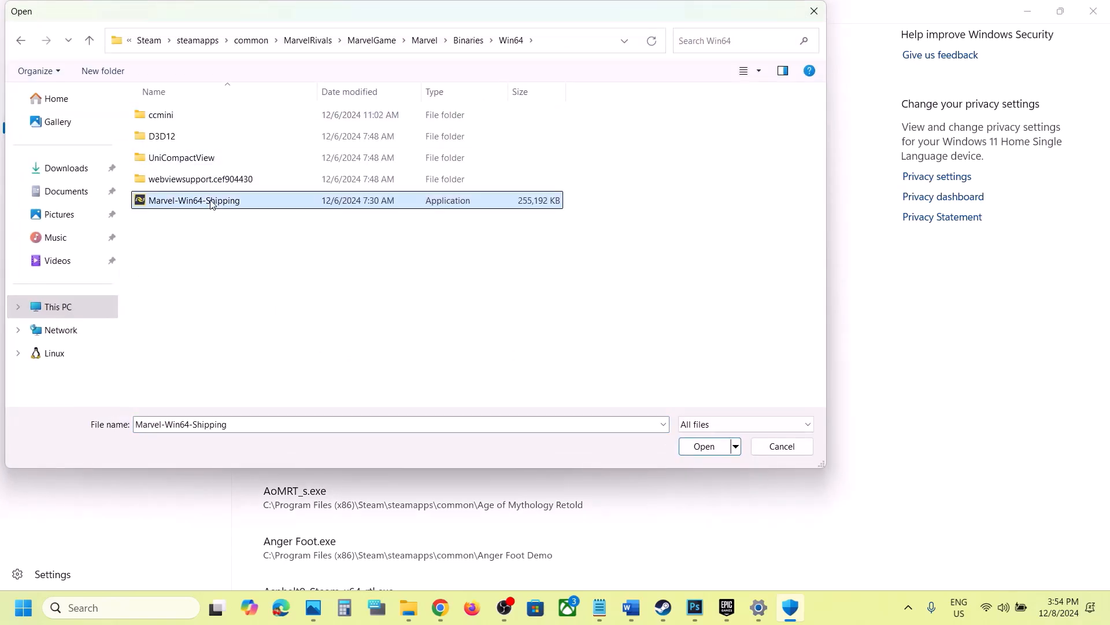
click(702, 447)
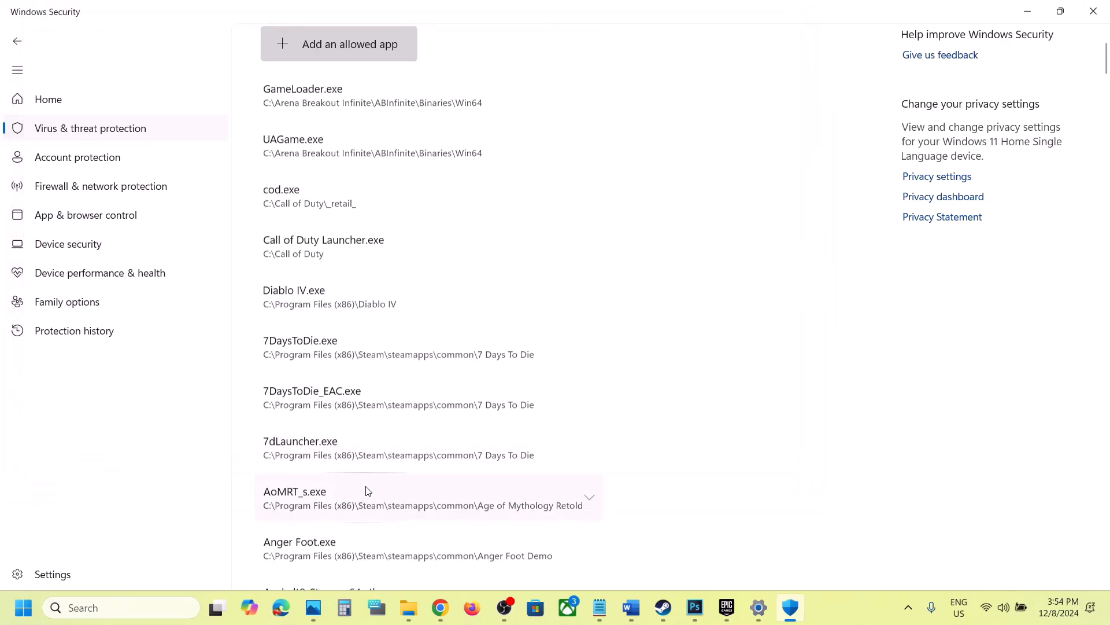
Switch to Control Panel, open the Windows Defender Firewall allowed apps list and unlock its settings for changes
text(control)
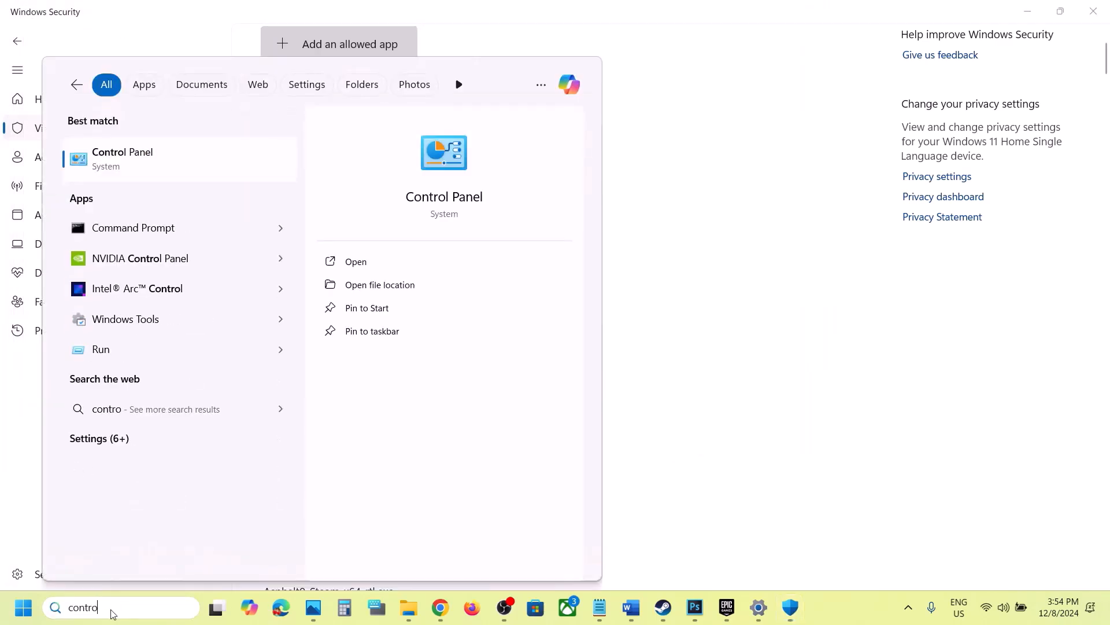
key(Return)
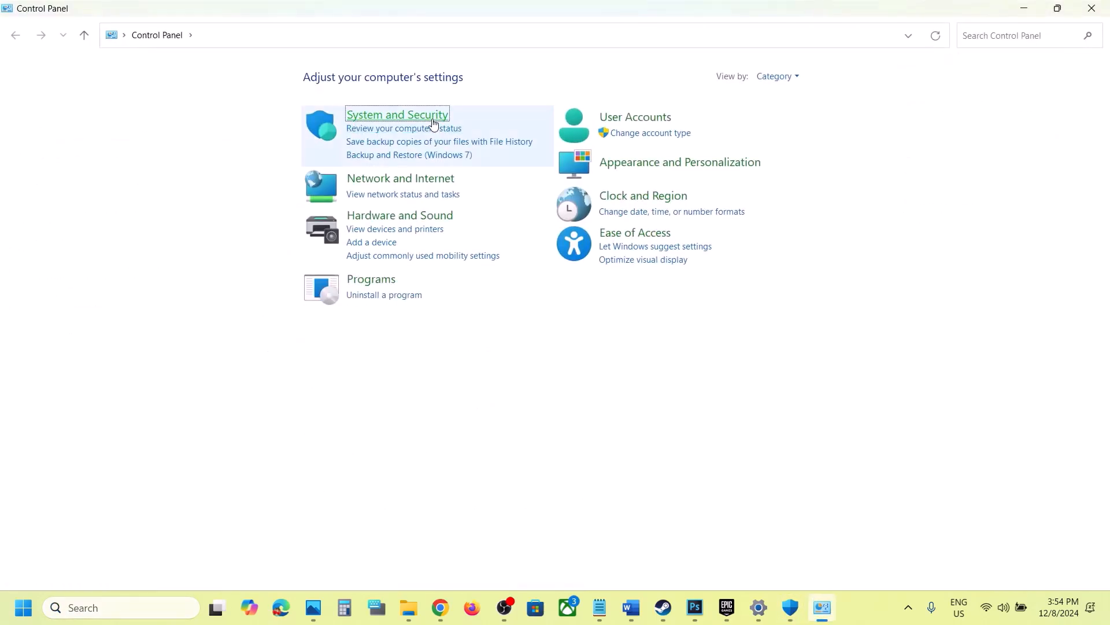
click(433, 118)
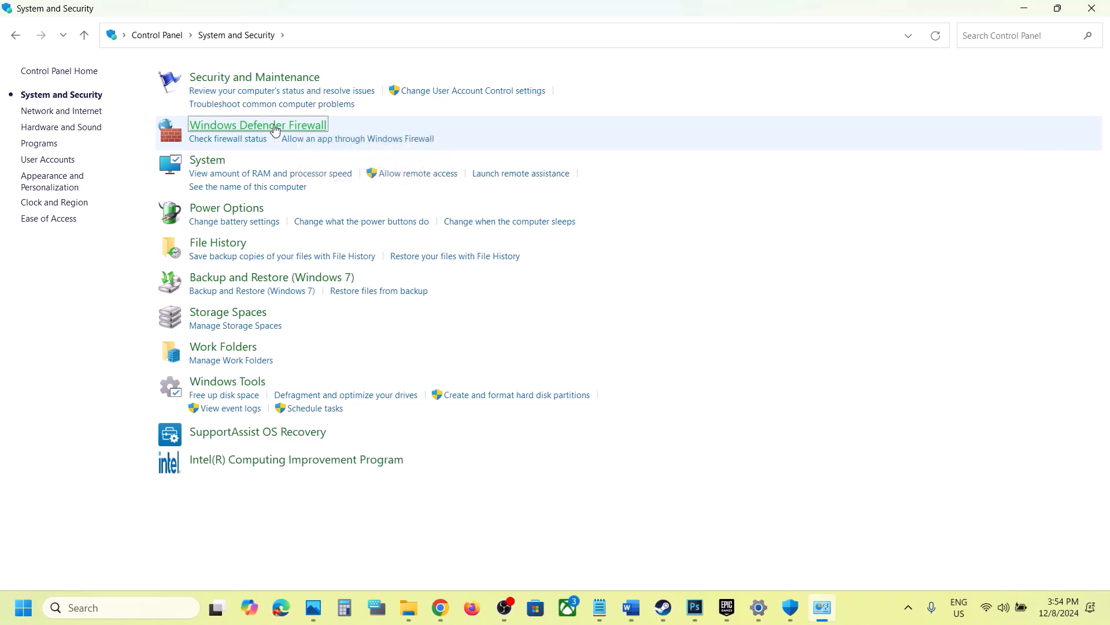
click(307, 129)
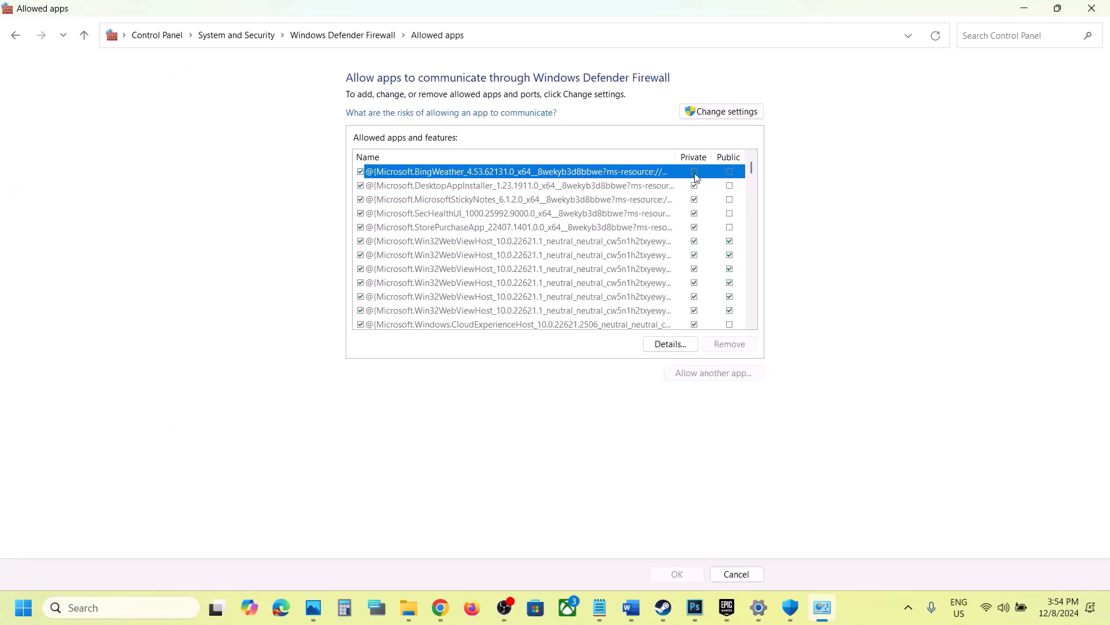
click(740, 115)
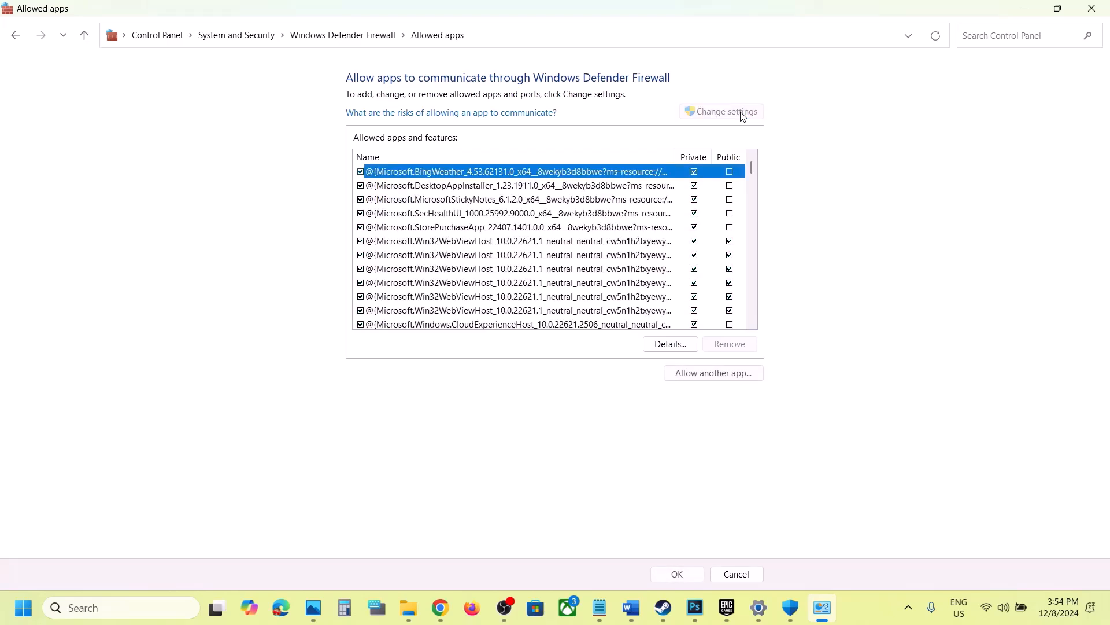
Start allowing another app through the firewall and browse to the MarvelRivals folder in steamapps\common
click(717, 375)
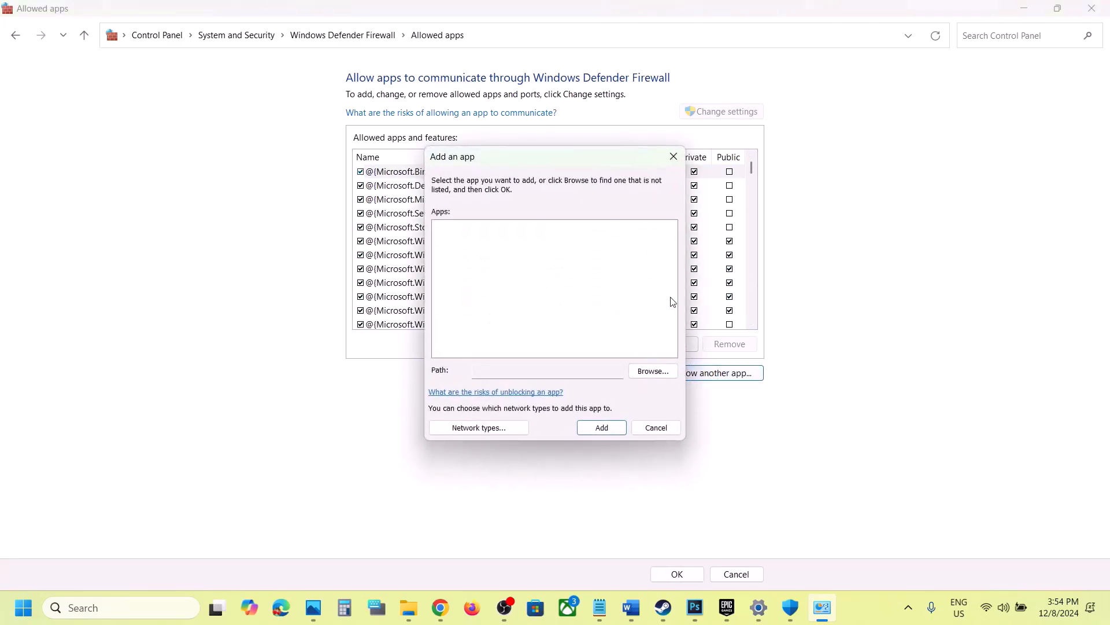
click(655, 374)
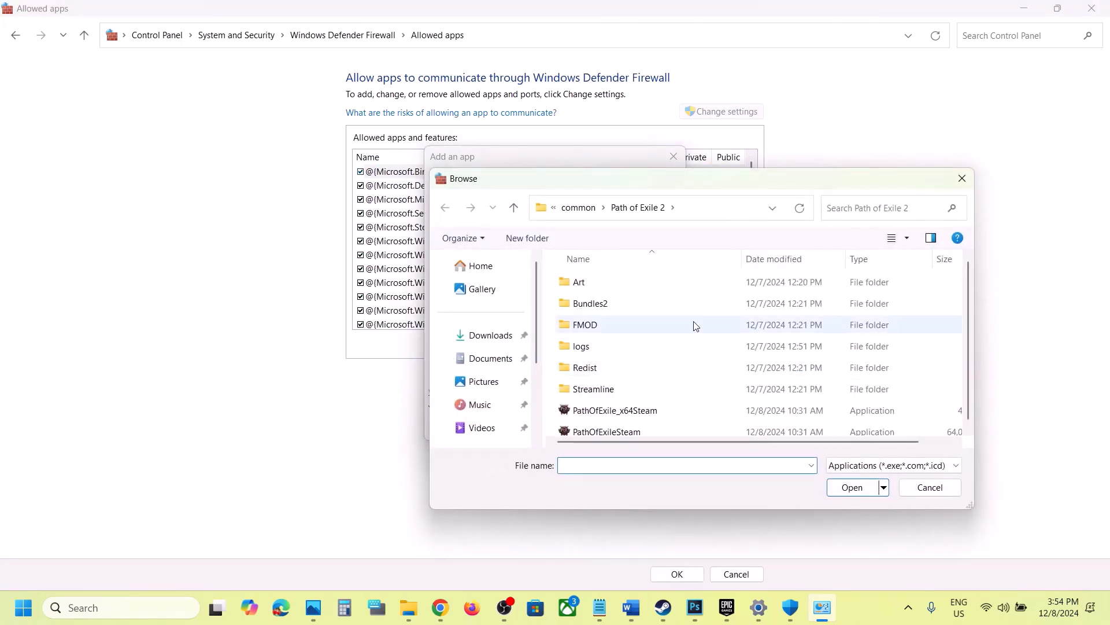
click(579, 208)
scroll(632, 348, down, 1)
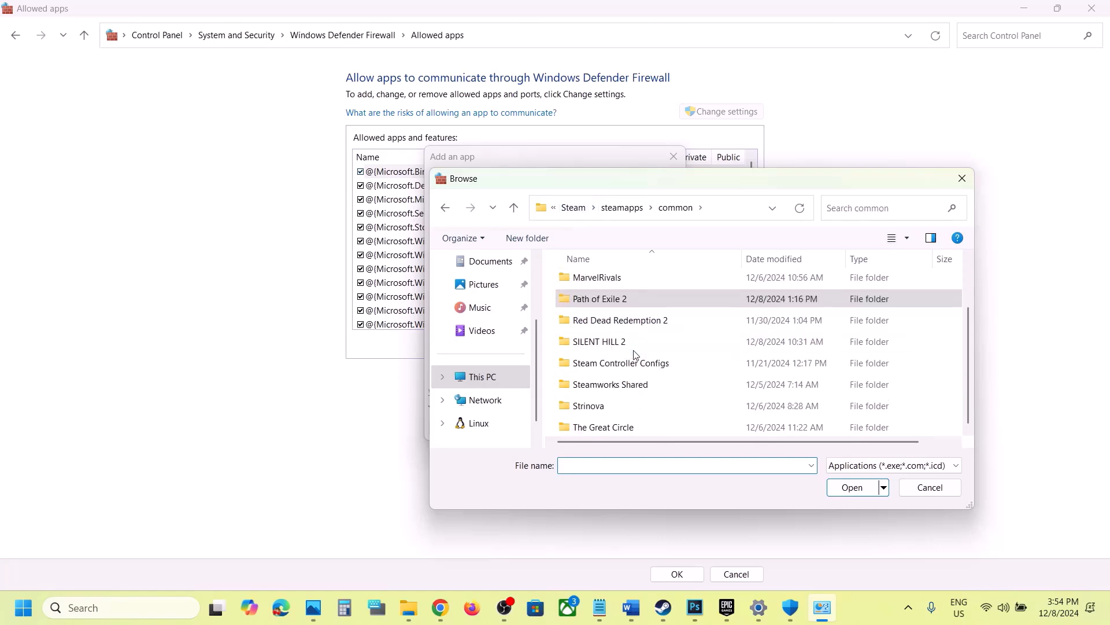
scroll(657, 346, up, 1)
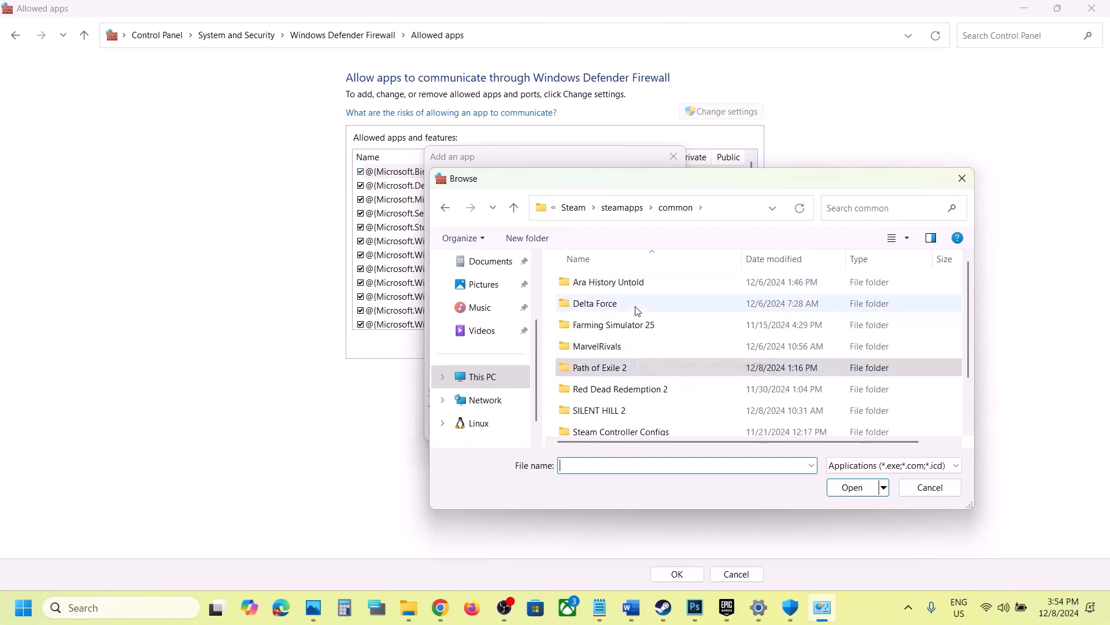
click(633, 349)
double_click(633, 348)
Try to add MarvelRivals_Launcher to the firewall's allowed apps and dismiss the resulting dialog
scroll(633, 349, down, 2)
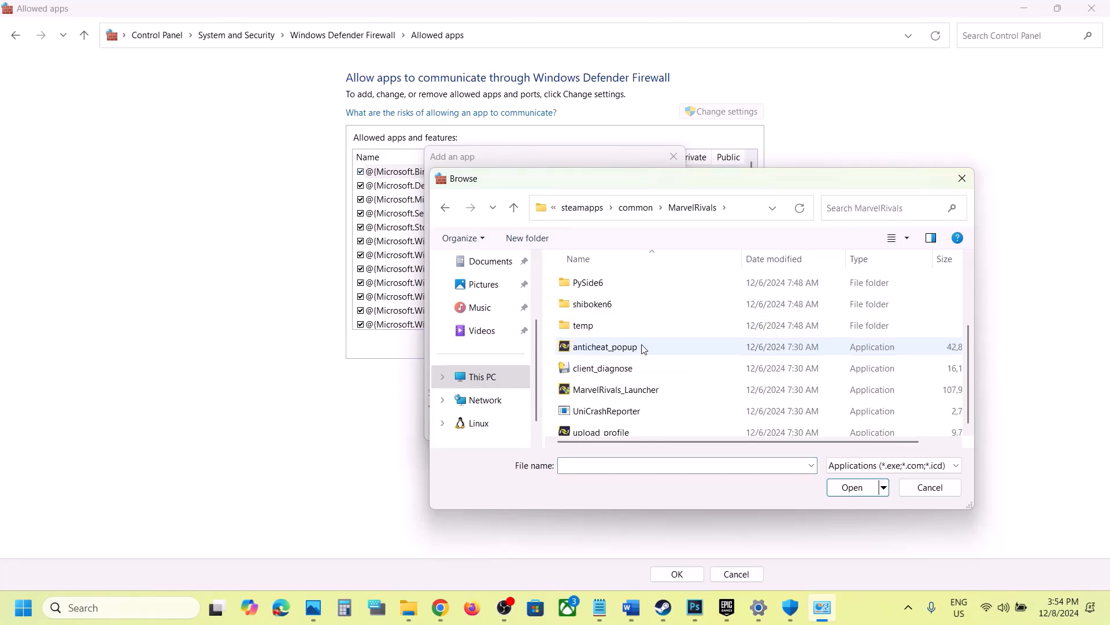
click(610, 343)
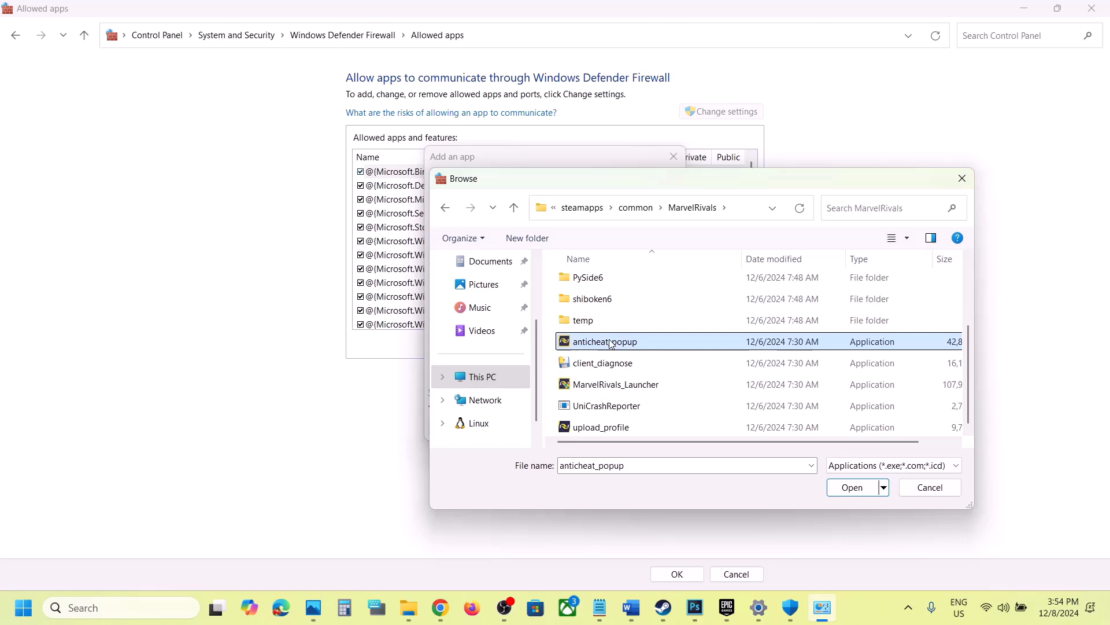
click(631, 386)
click(867, 492)
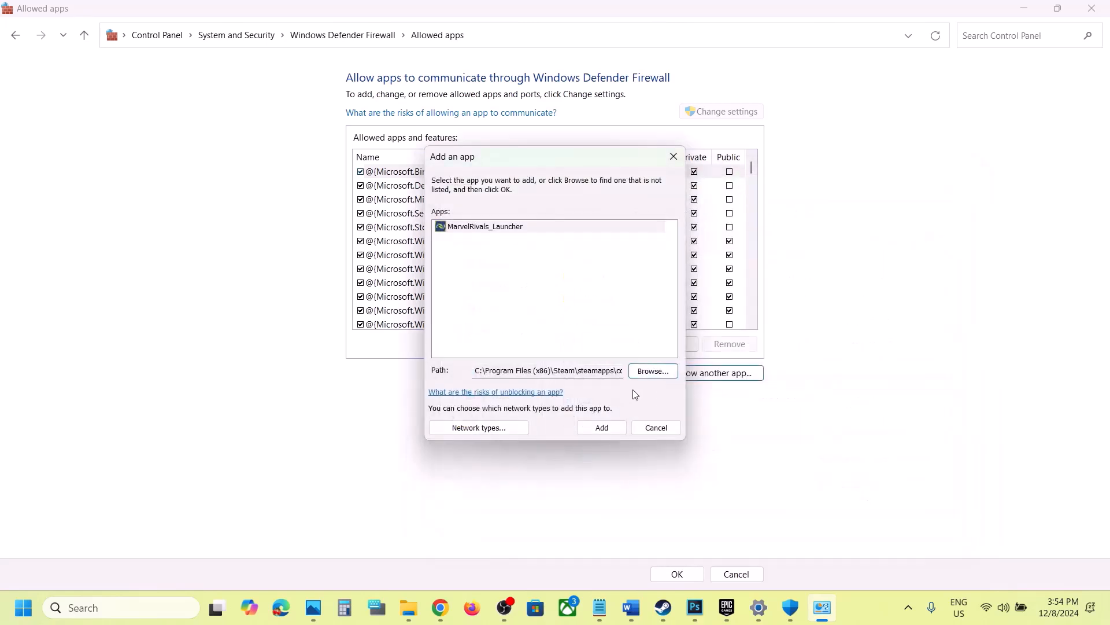
click(603, 431)
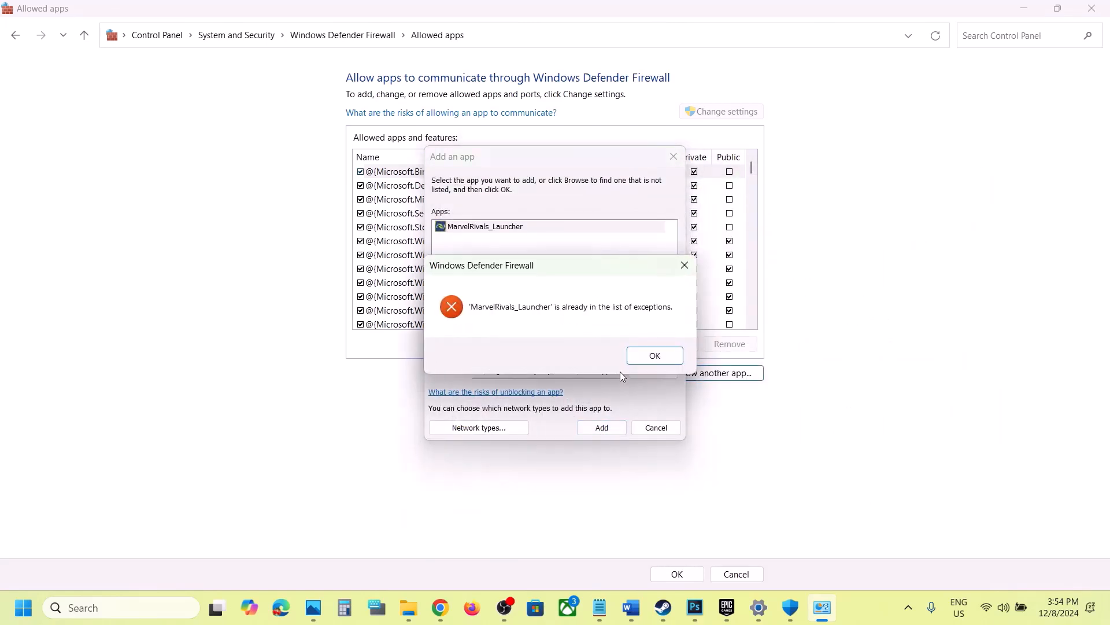
click(654, 357)
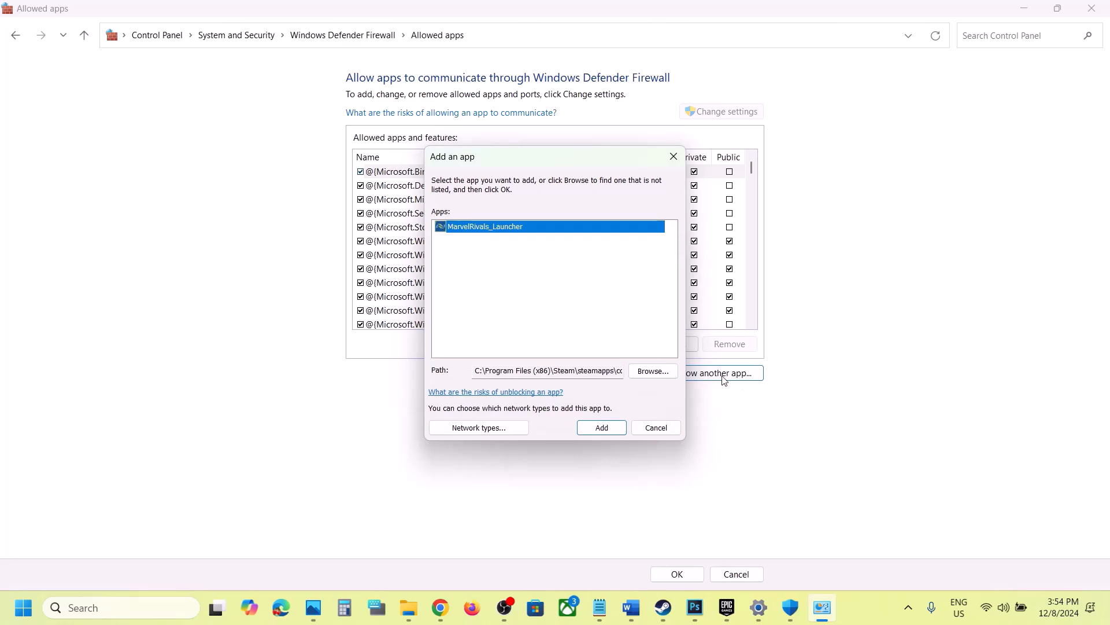
Choose anticheat_popup from the MarvelRivals folder as the app to allow through the firewall
click(653, 370)
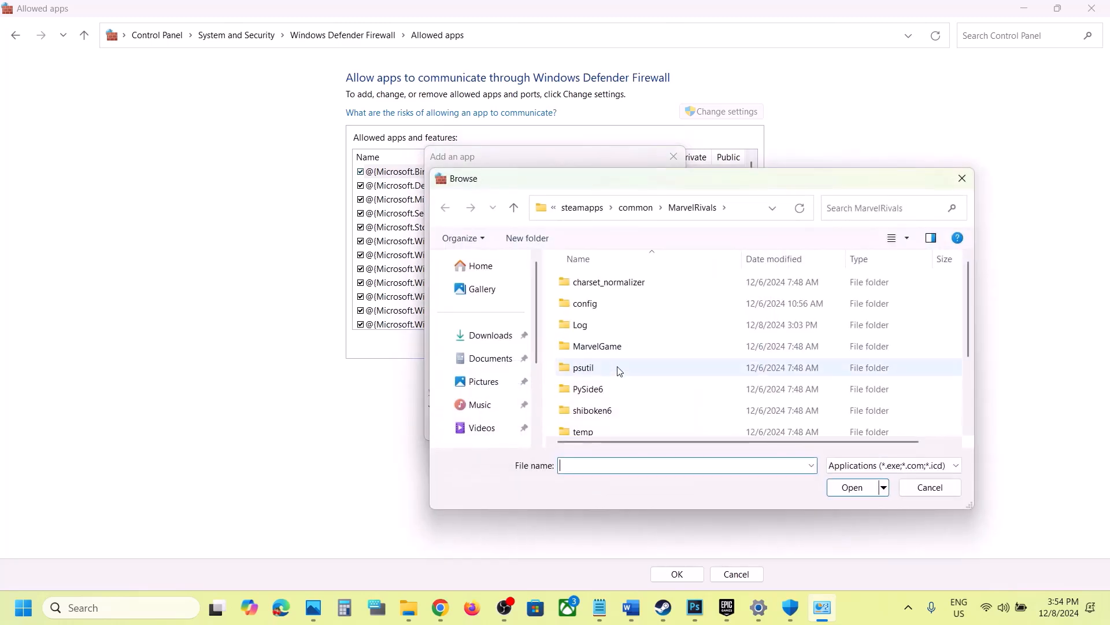
scroll(616, 366, down, 2)
click(605, 342)
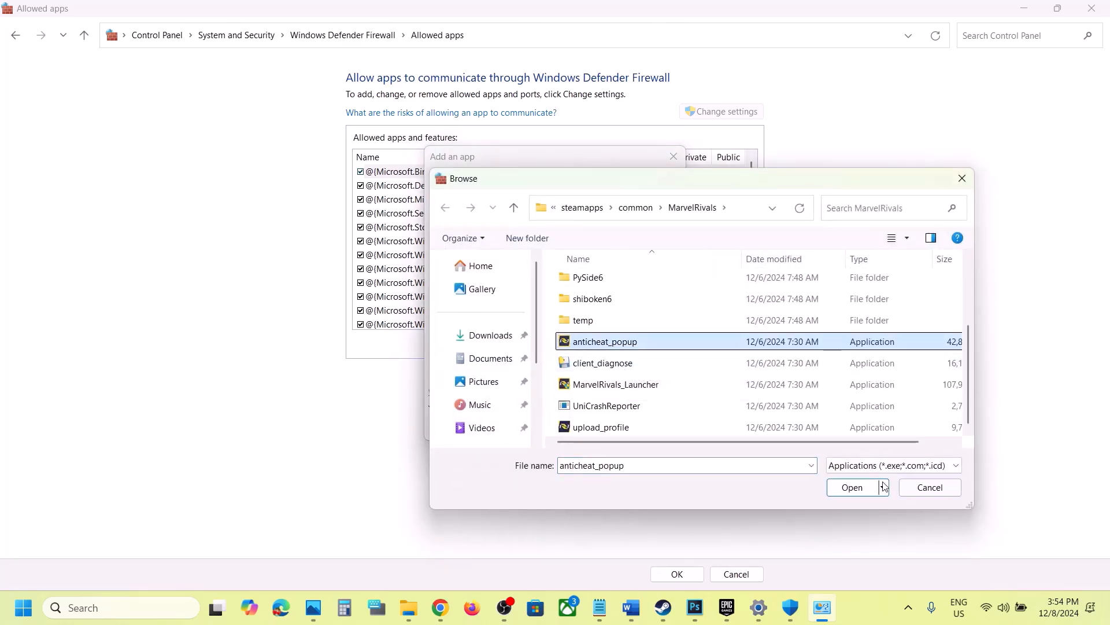
click(853, 487)
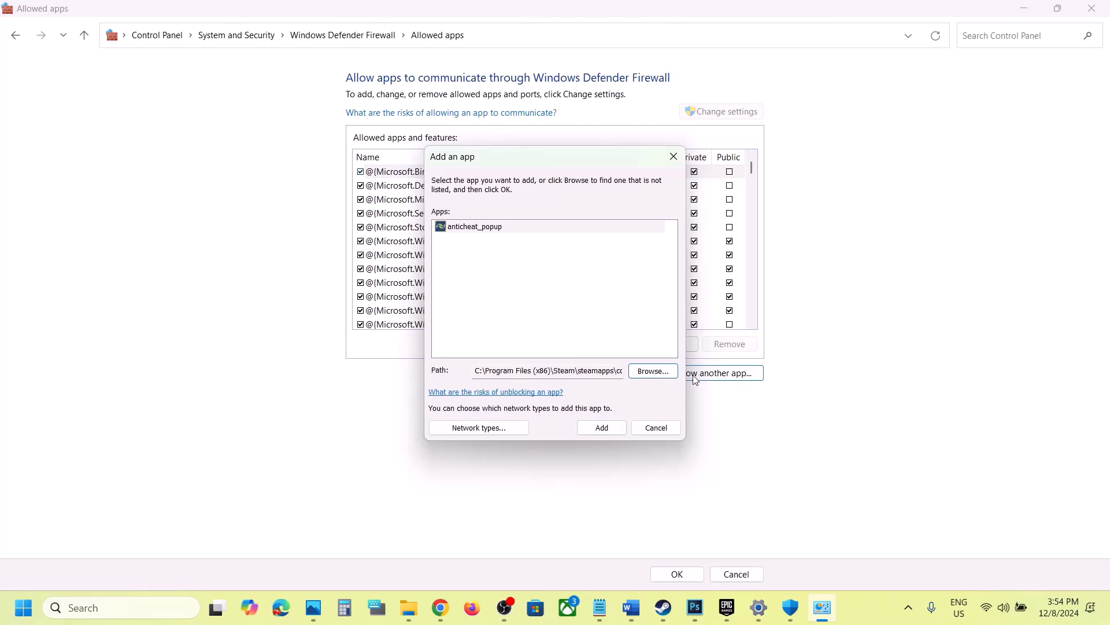
Add upload_profile from the MarvelRivals folder to the firewall's allowed apps
click(664, 375)
scroll(662, 376, down, 3)
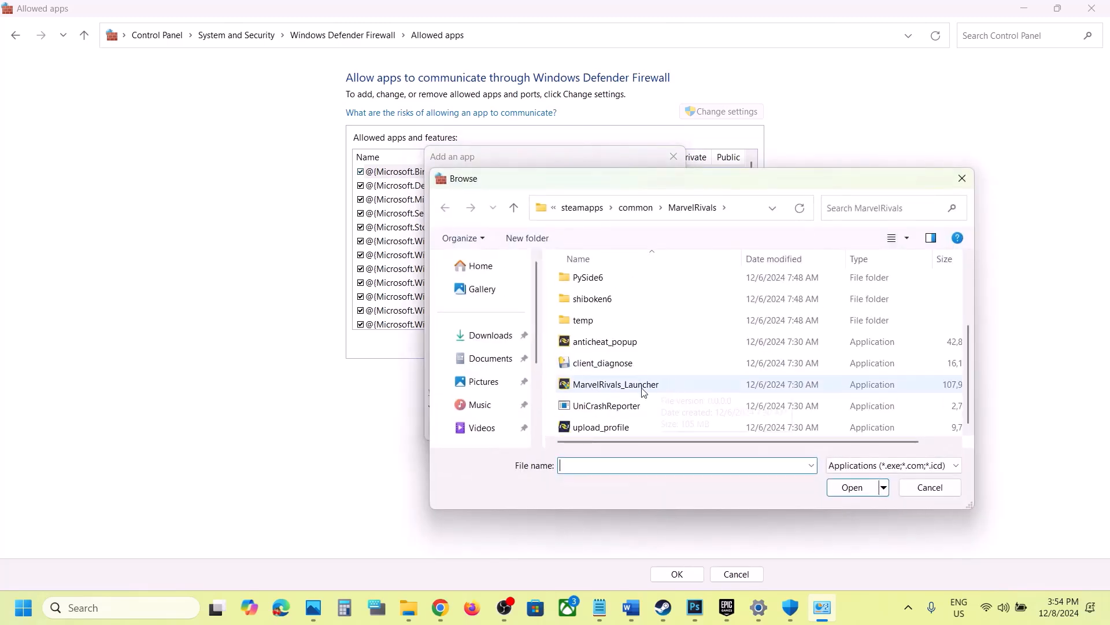
click(602, 428)
click(852, 487)
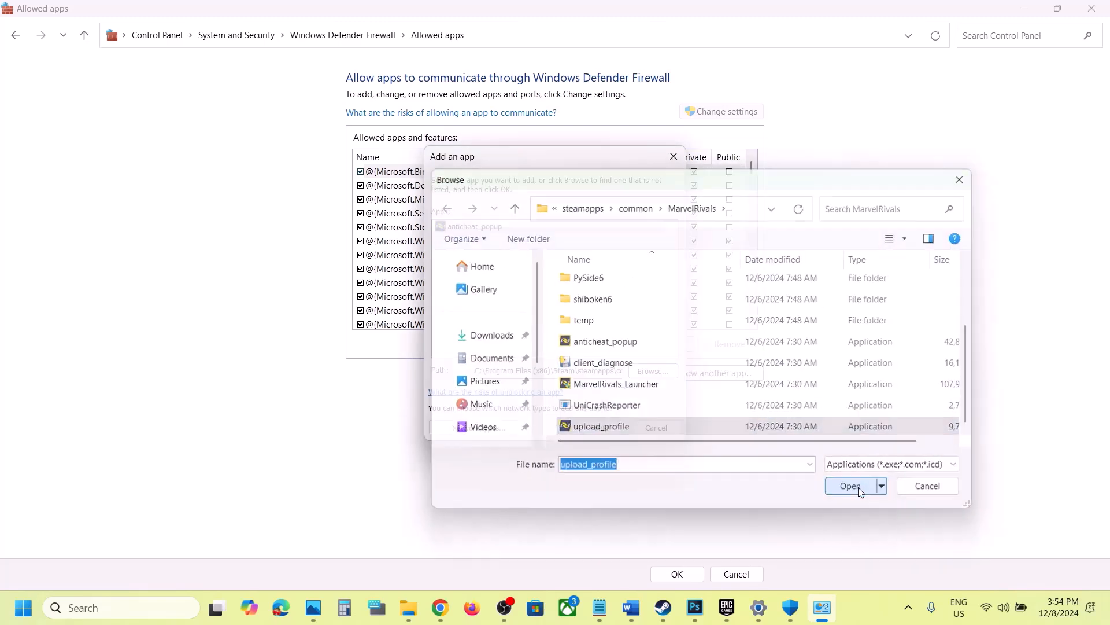
click(657, 373)
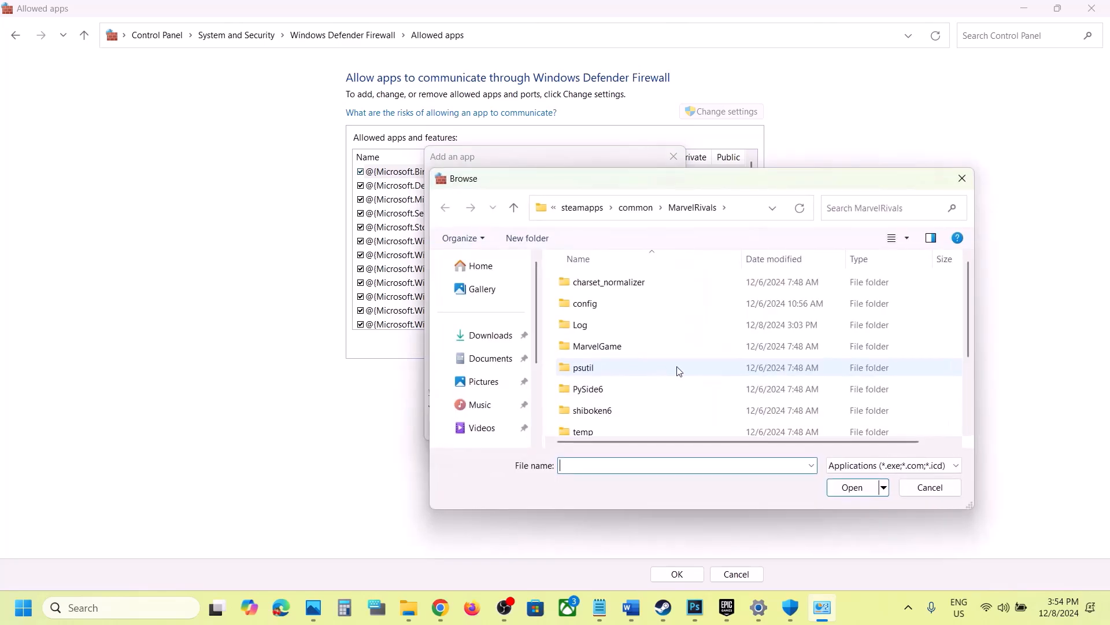
click(909, 495)
click(604, 432)
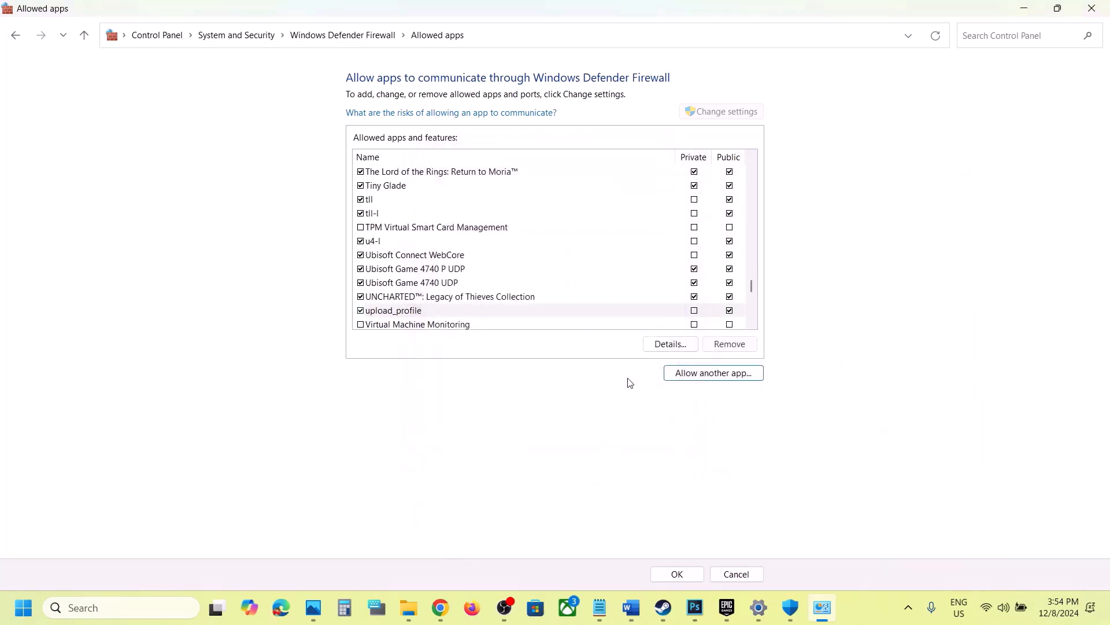
Try to allow the Marvel application from the MarvelGame folder through the firewall and dismiss the resulting dialog
click(697, 374)
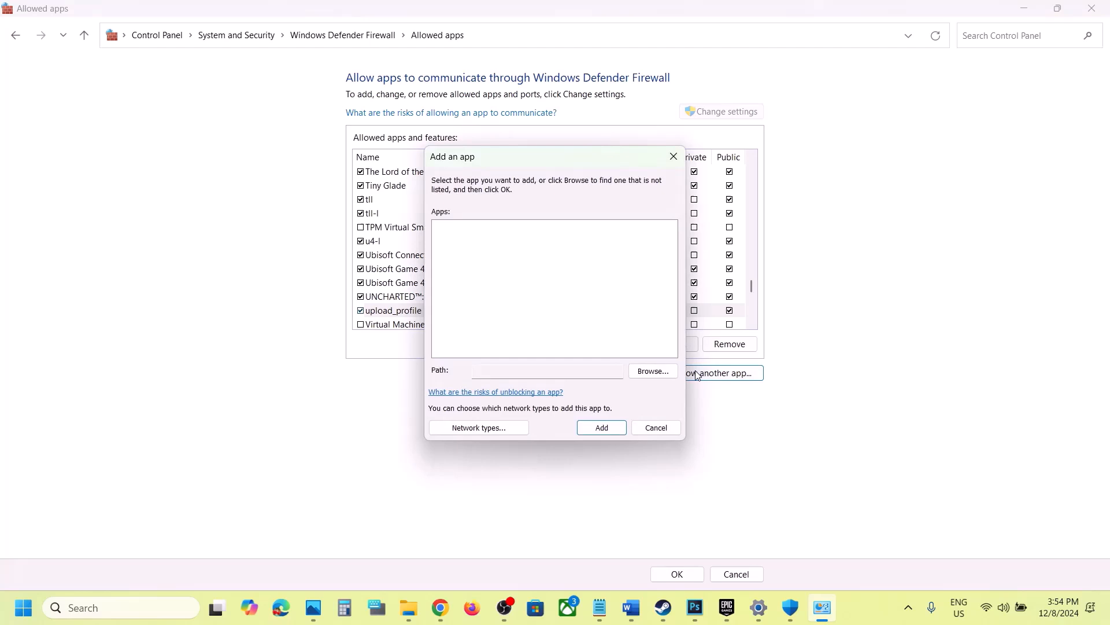
click(643, 370)
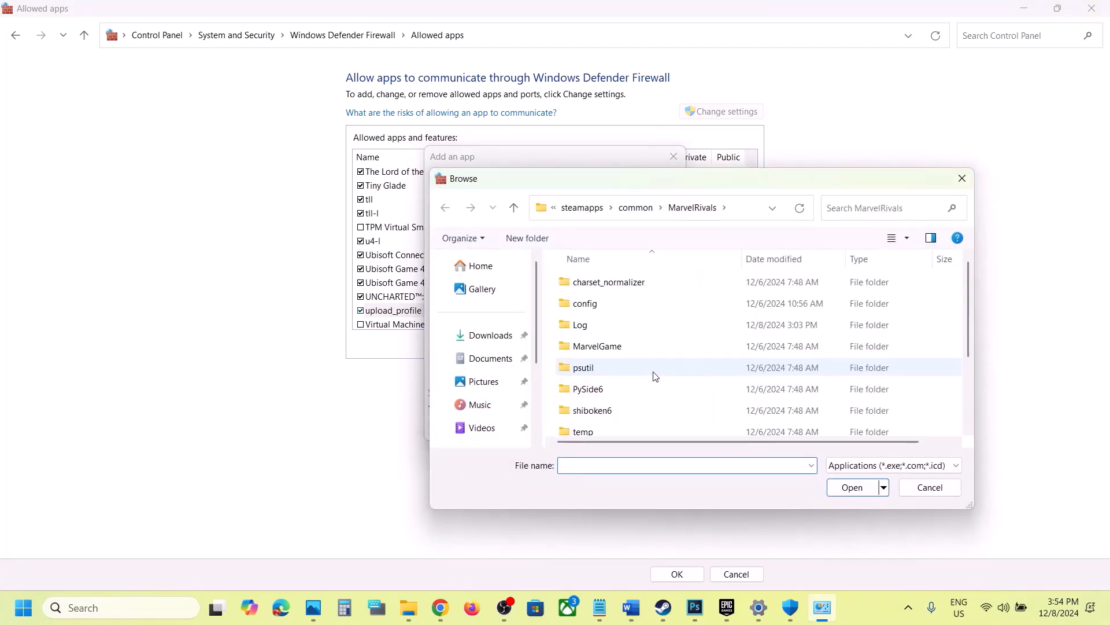
double_click(612, 347)
click(593, 329)
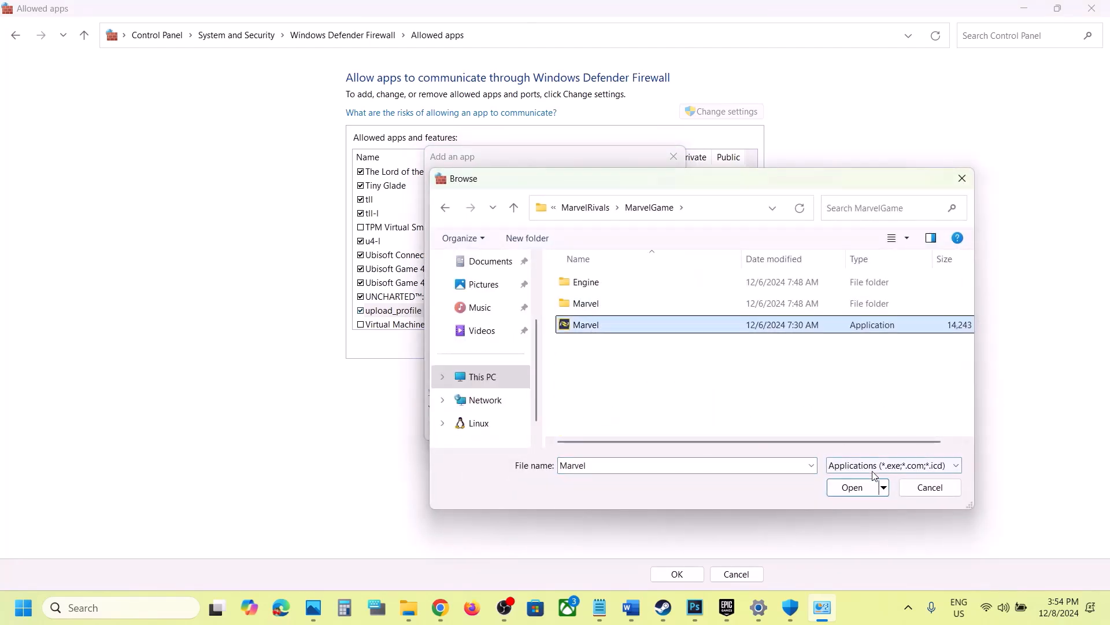
click(853, 487)
click(605, 430)
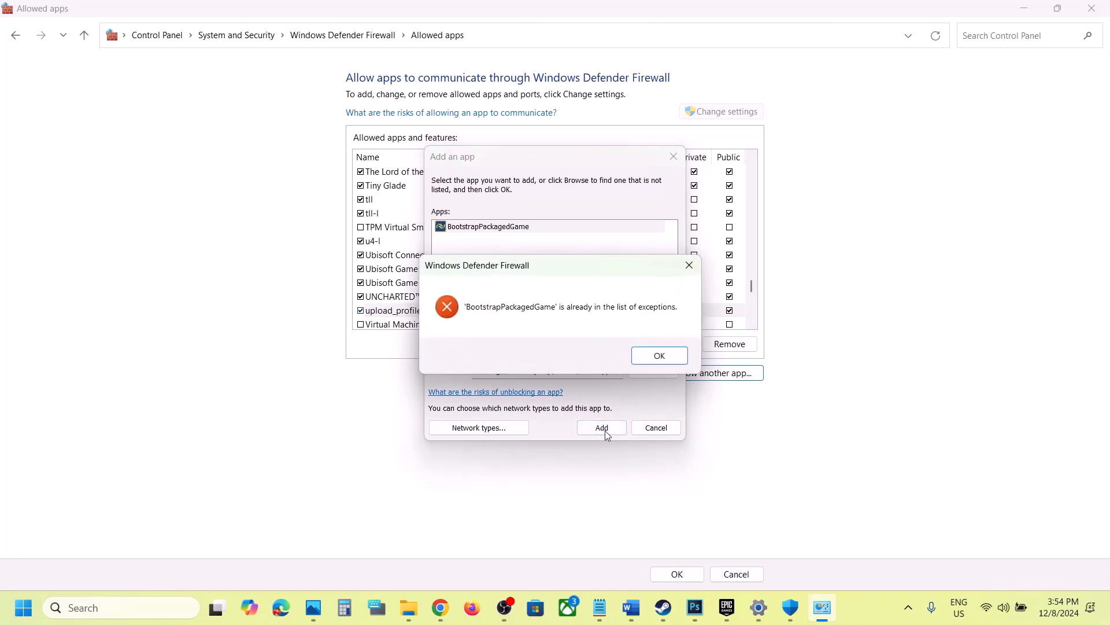
click(645, 356)
Try to allow Marvel-Win64-Shipping from Marvel\Binaries\Win64 through the firewall, and leave the Add an app dialog
click(653, 371)
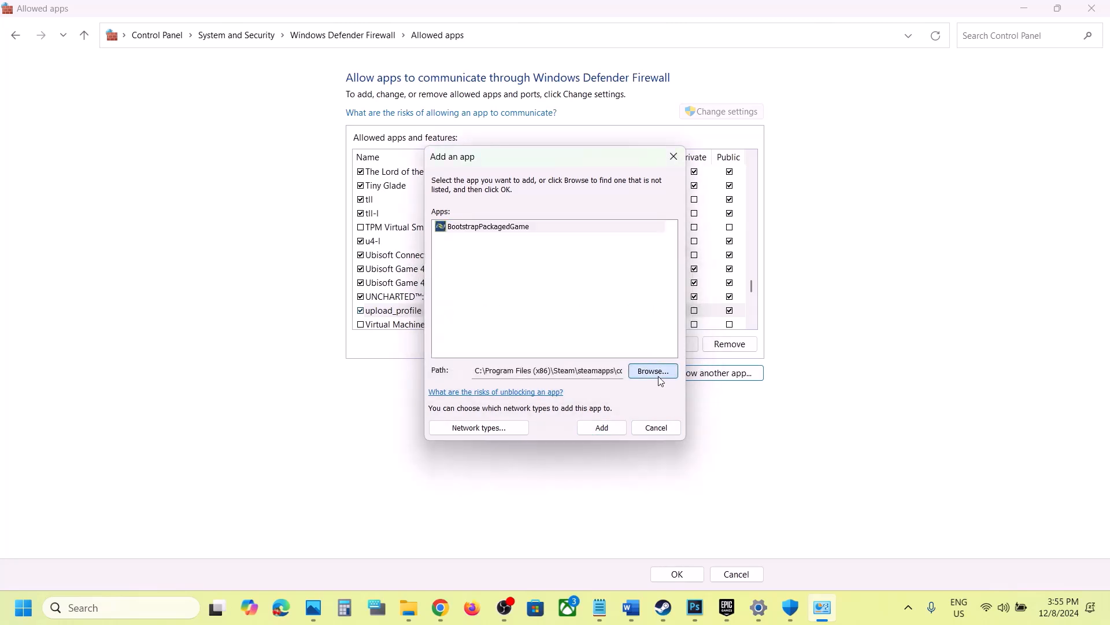
double_click(582, 307)
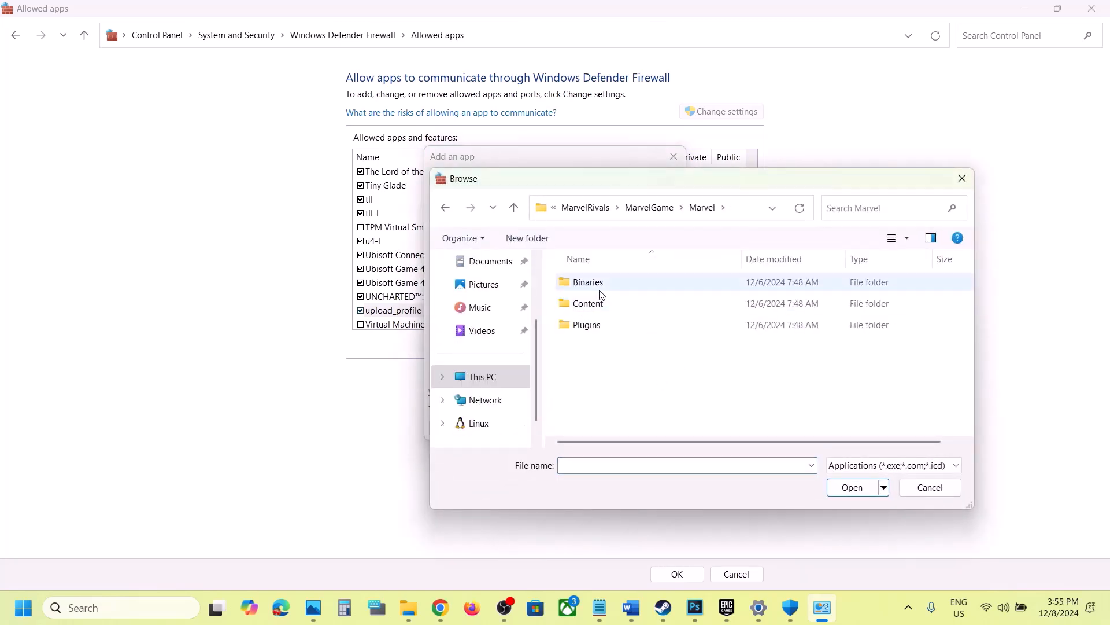
double_click(598, 283)
click(615, 285)
double_click(615, 286)
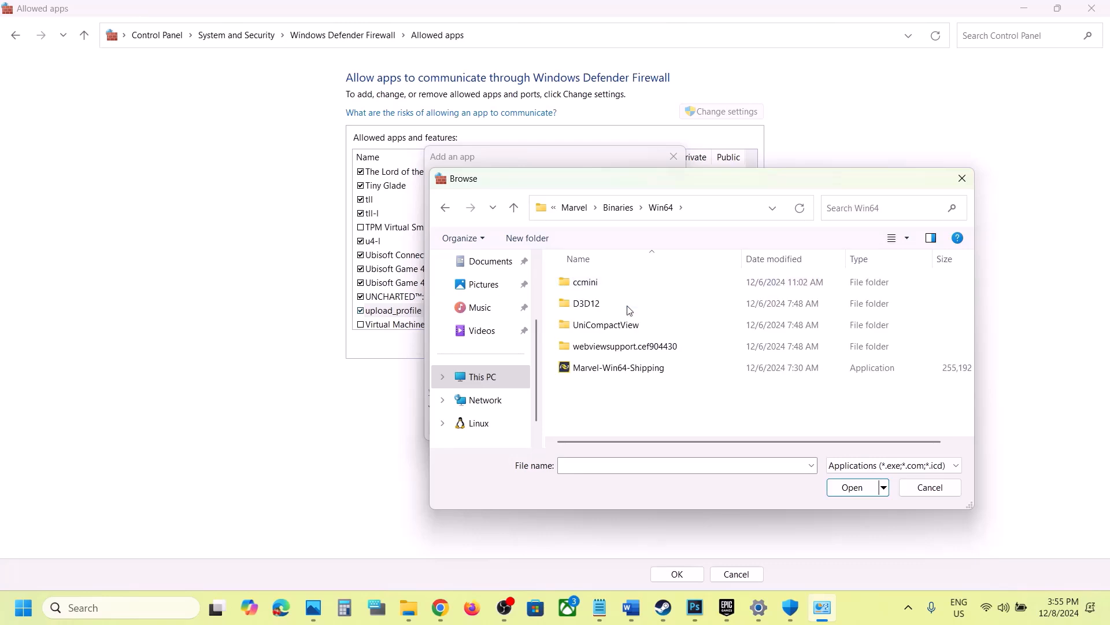
click(604, 371)
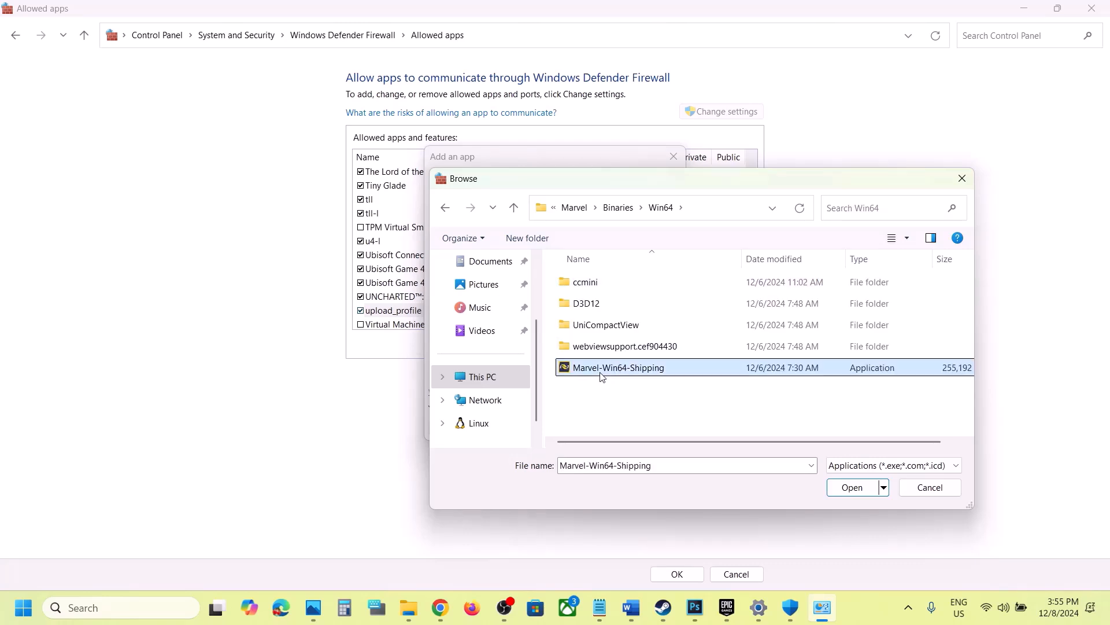
click(853, 487)
click(593, 433)
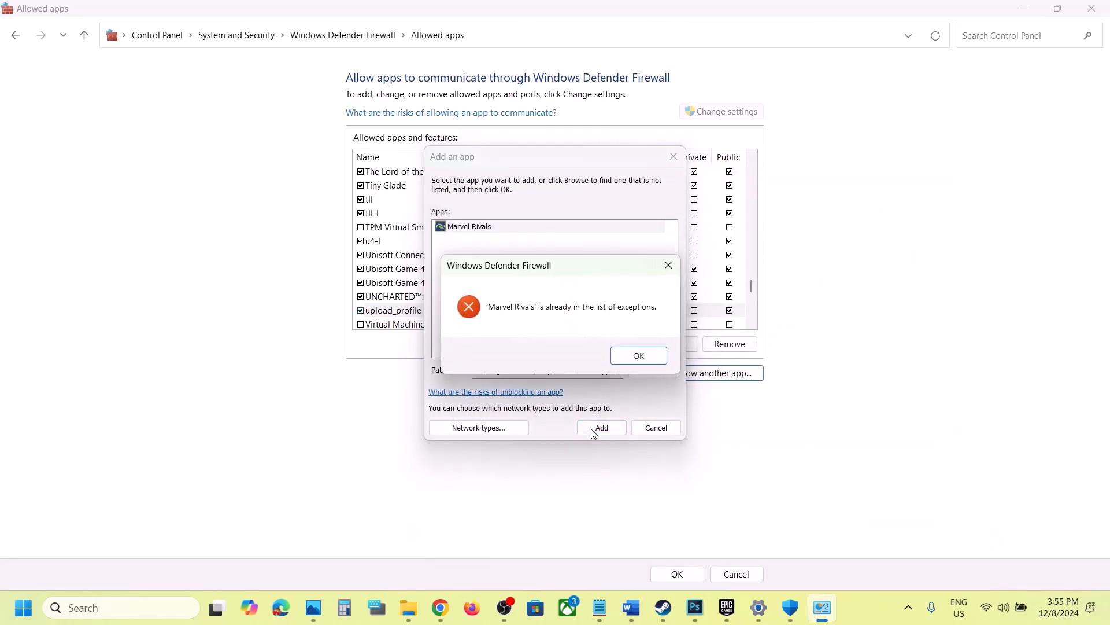
click(639, 355)
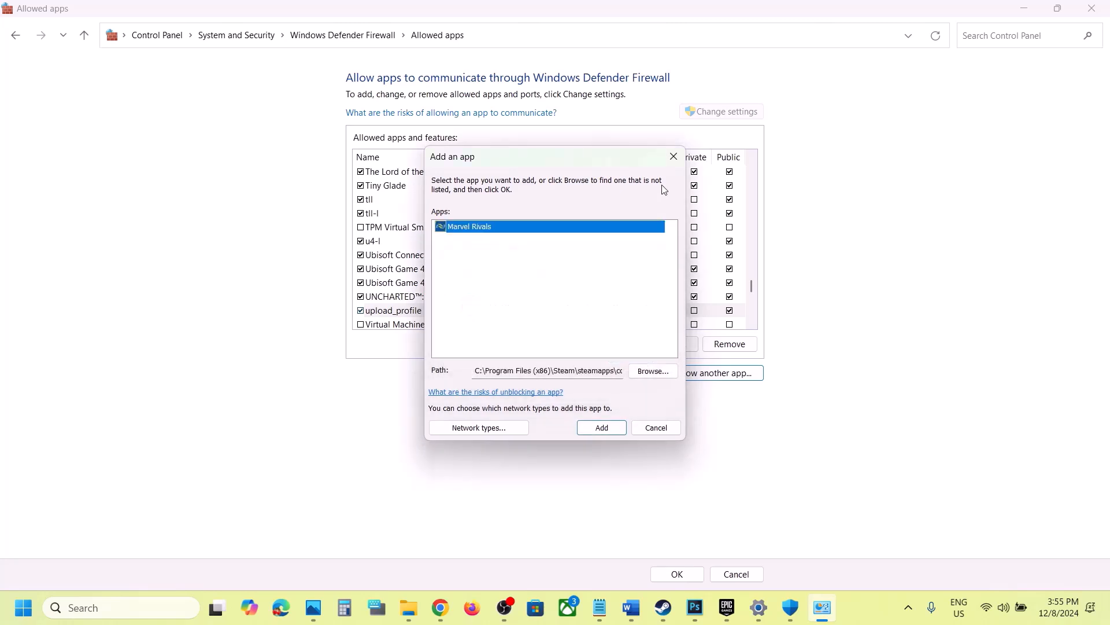
click(674, 156)
Check the Marvel Rivals entries in the firewall's allowed apps list and close the Allowed apps and Windows Security windows
click(439, 283)
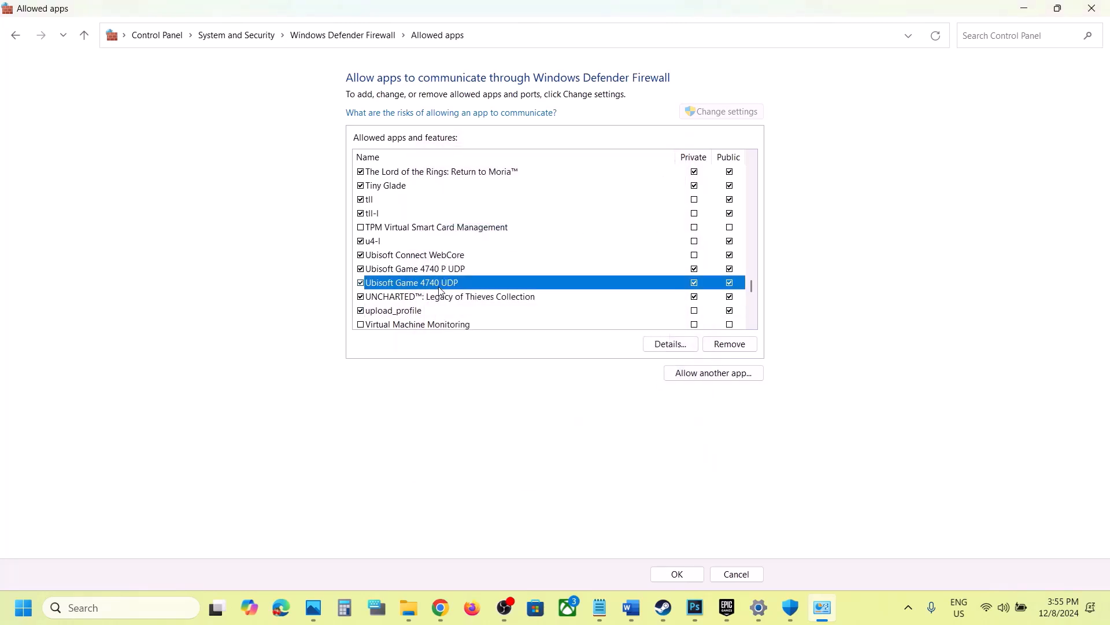
key(m)
click(410, 215)
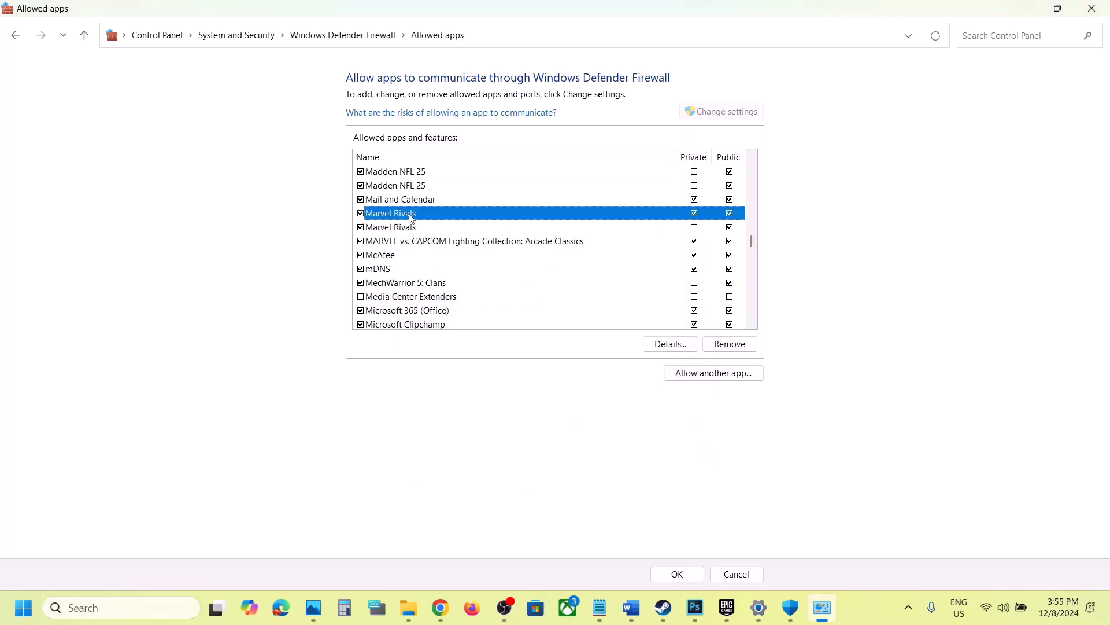
click(1092, 8)
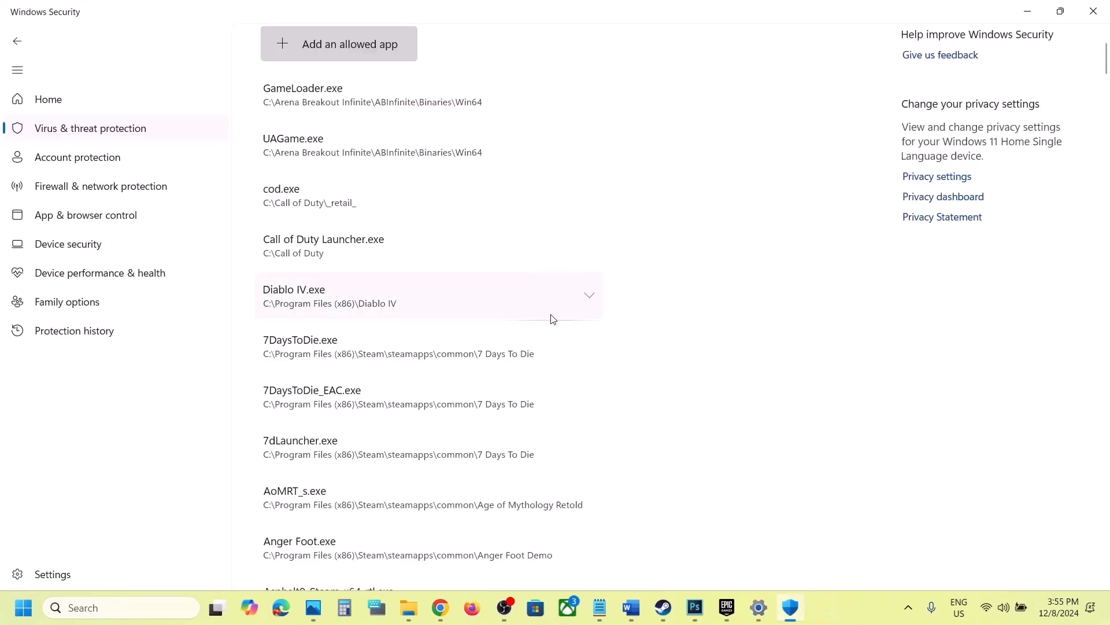
click(1099, 14)
click(1099, 14)
Highlight "GPU debug mode in launcher" under Step 9 of the Word notes
scroll(523, 350, down, 4)
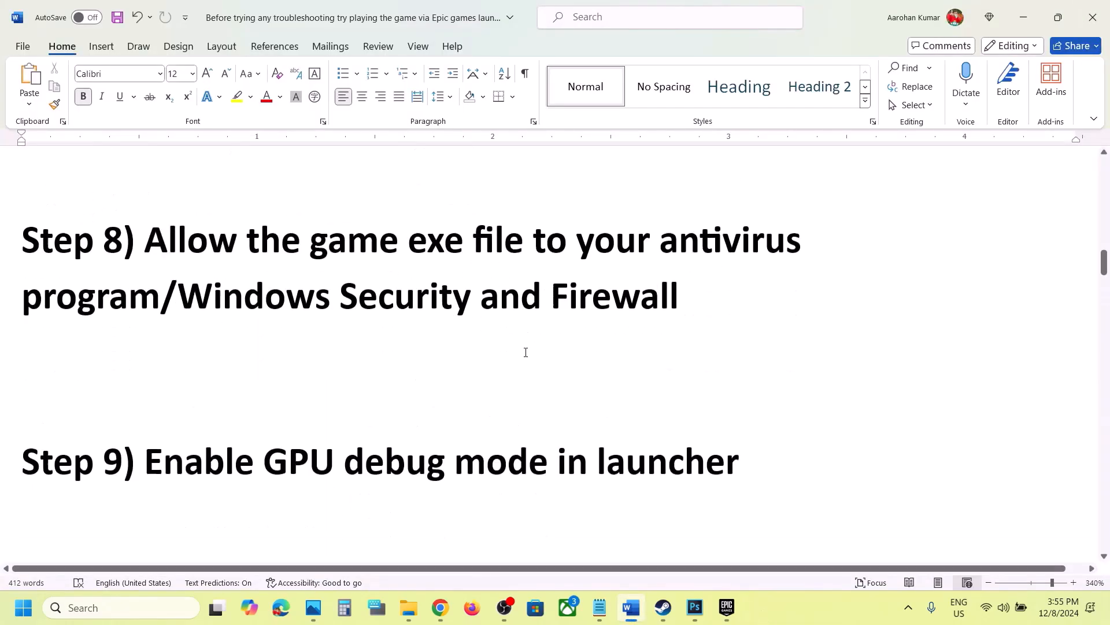
scroll(502, 359, up, 2)
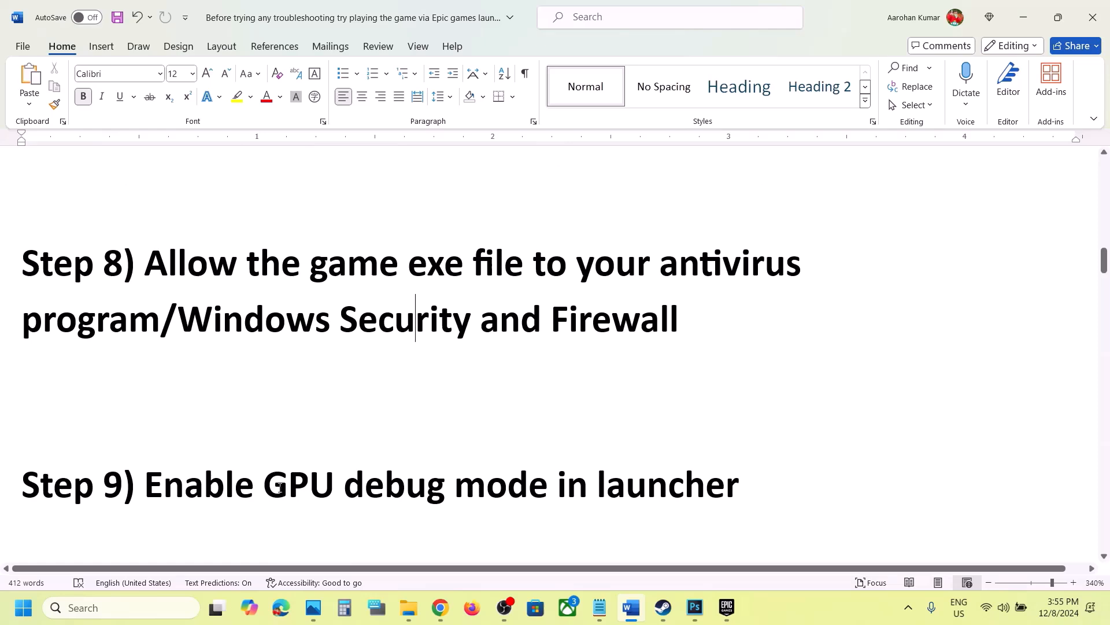
drag(269, 483, 739, 488)
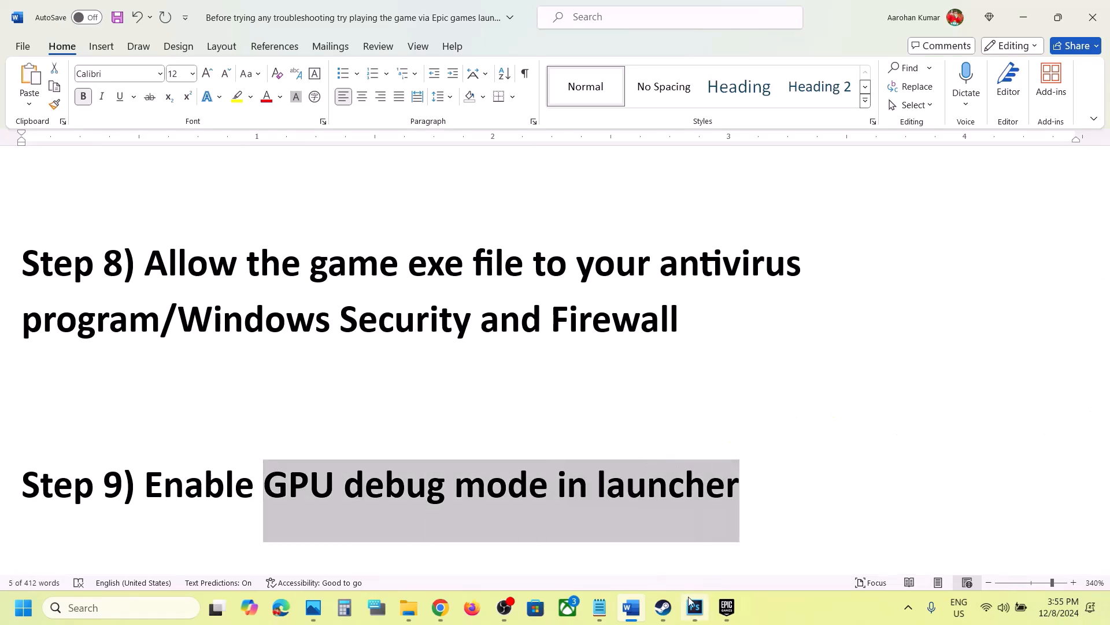
Switch to Steam, enable Start With GPU Debug Mode in the Marvel Rivals launcher's system settings, and close the launcher
click(668, 612)
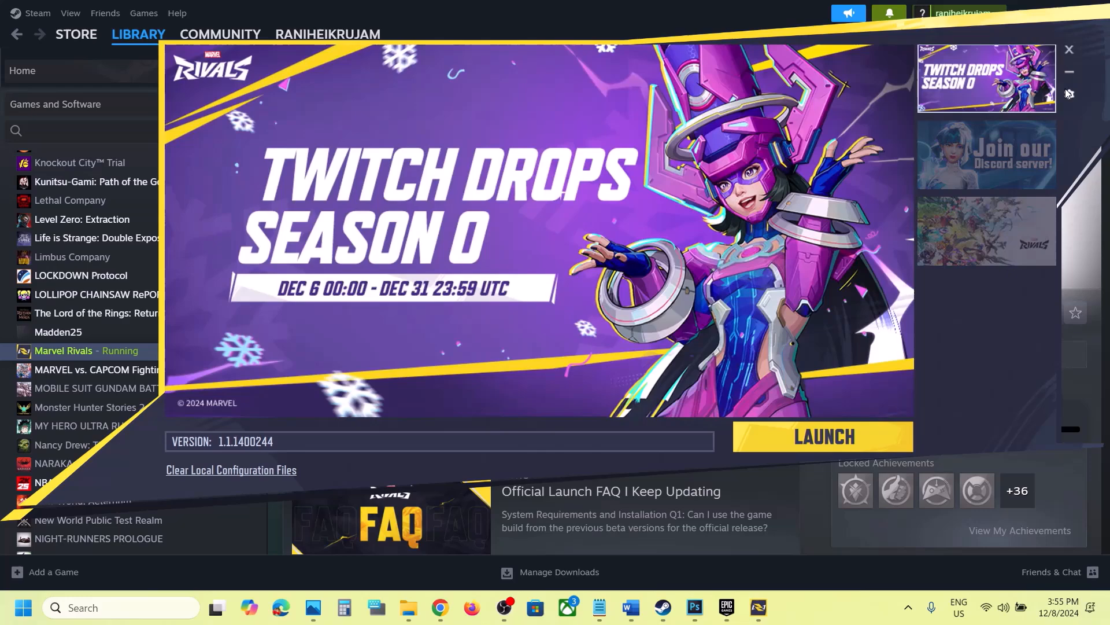
click(1069, 94)
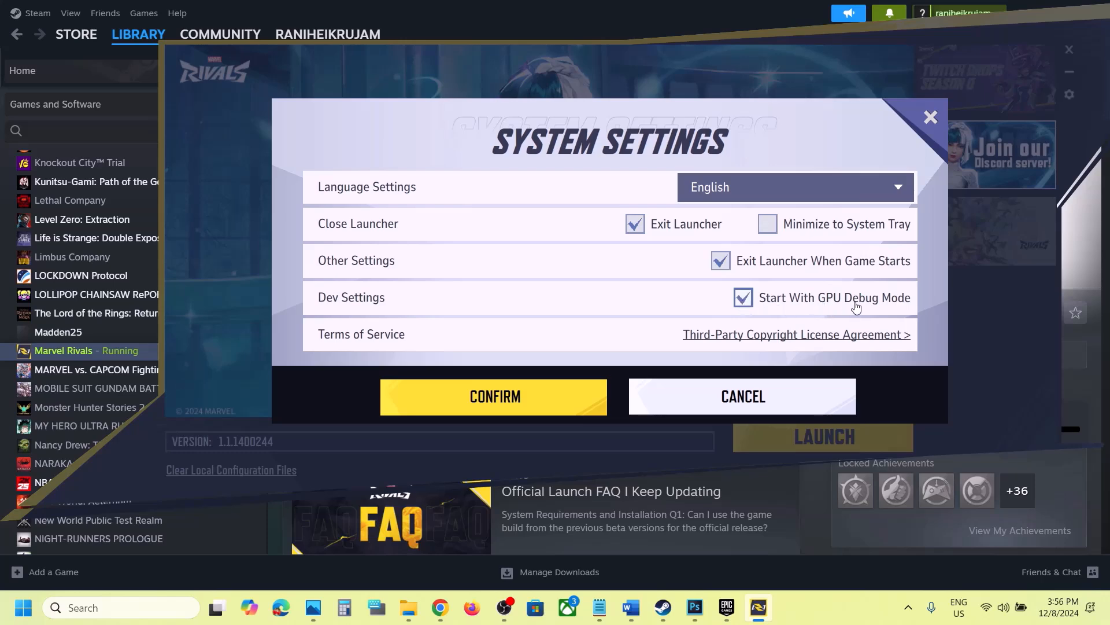
click(524, 402)
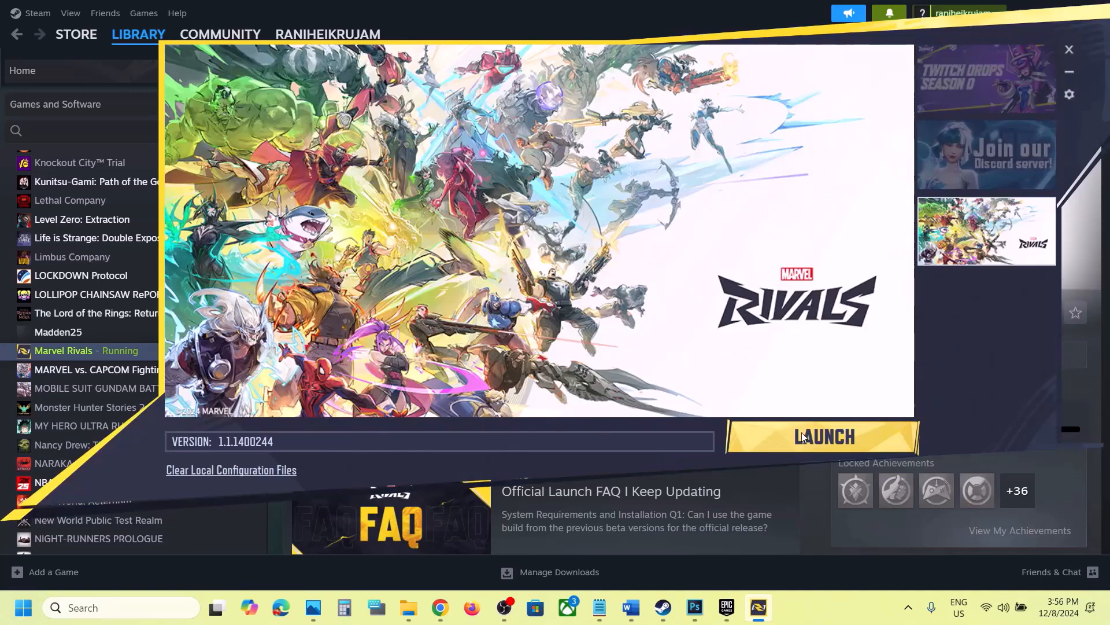
click(1069, 50)
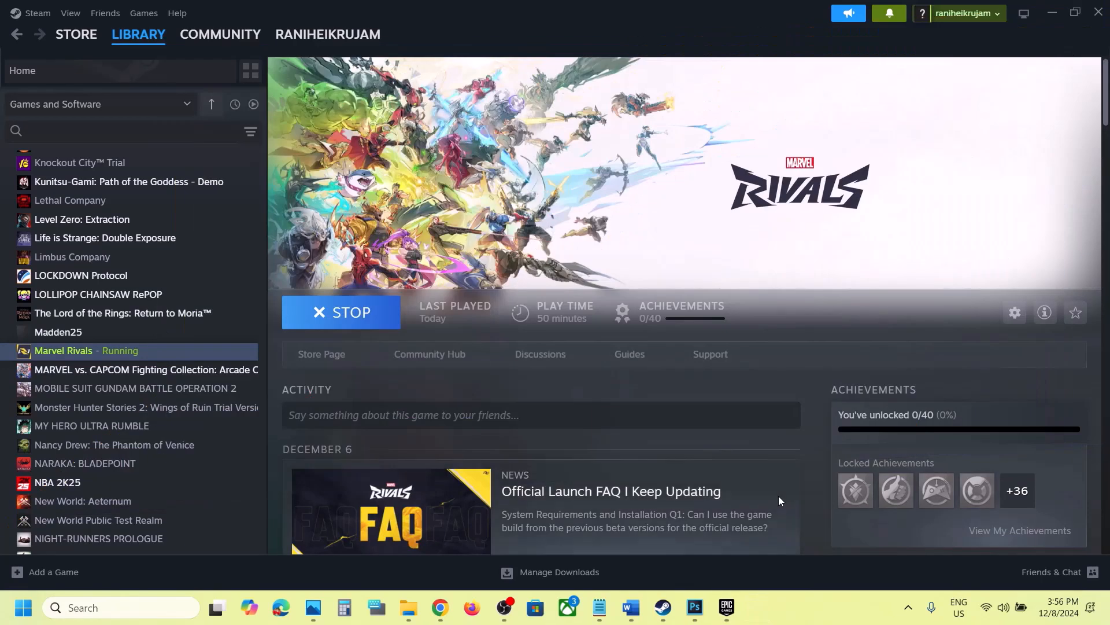
Return to the Word notes and highlight Step 10's "Empty crash log folder" heading and the beginning of its folder path
click(633, 604)
scroll(634, 391, down, 5)
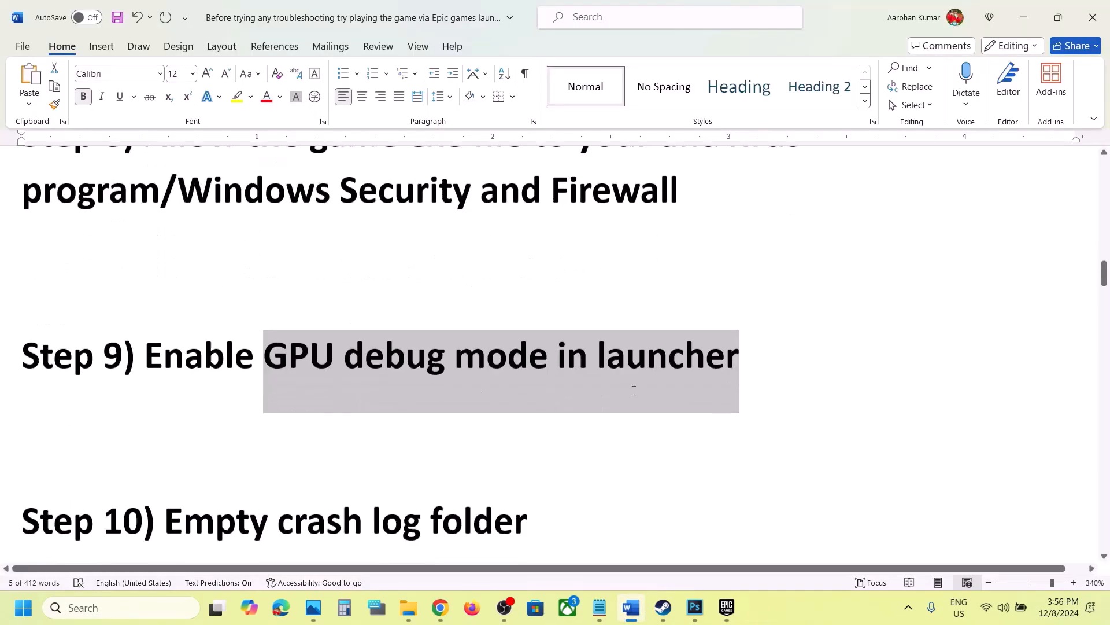
scroll(634, 391, down, 1)
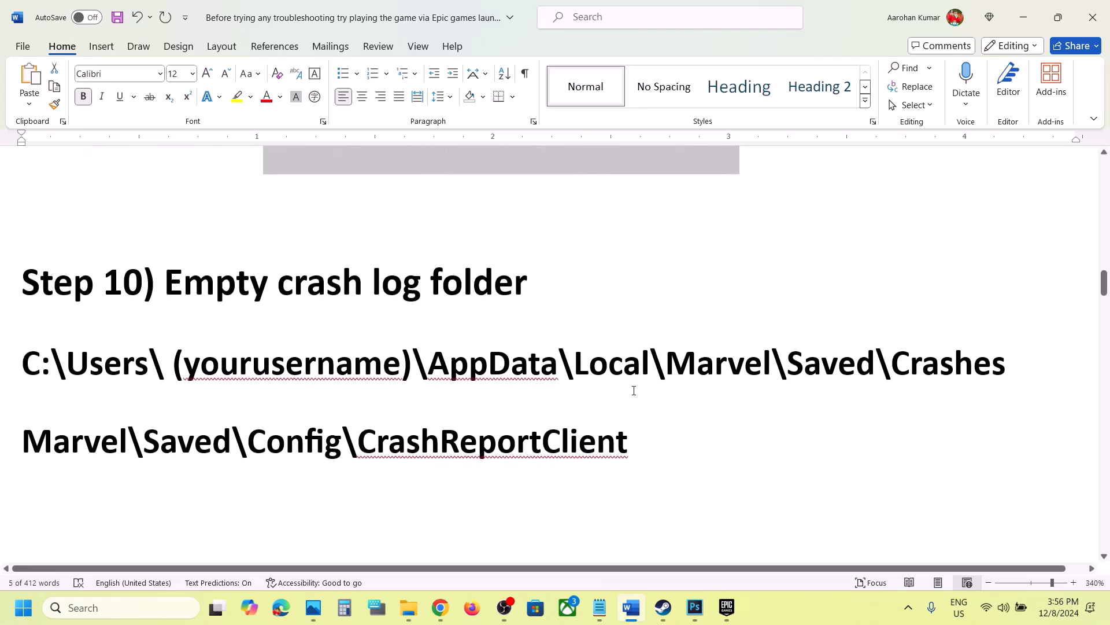
drag(194, 279, 527, 283)
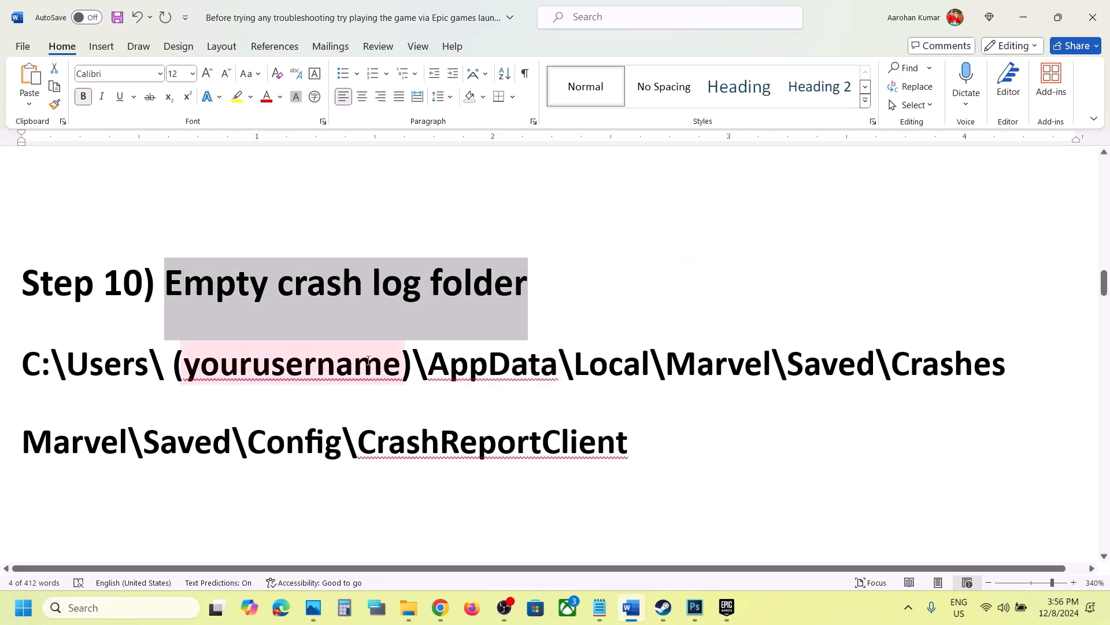
drag(322, 355, 23, 364)
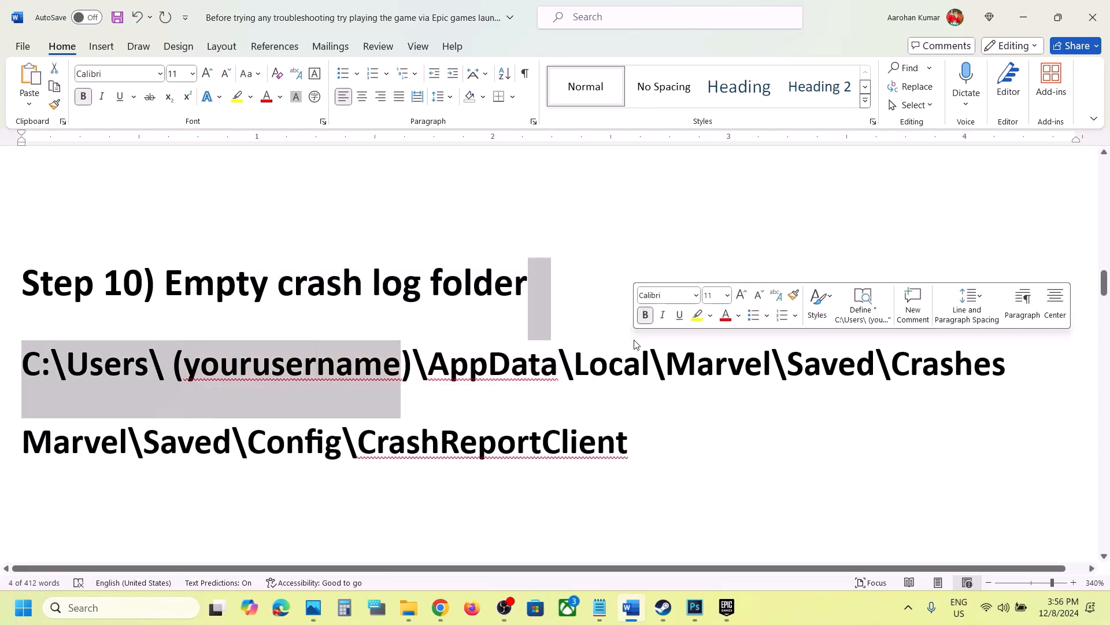
Switch to File Explorer and open the user's profile folder under C:\Users
click(409, 607)
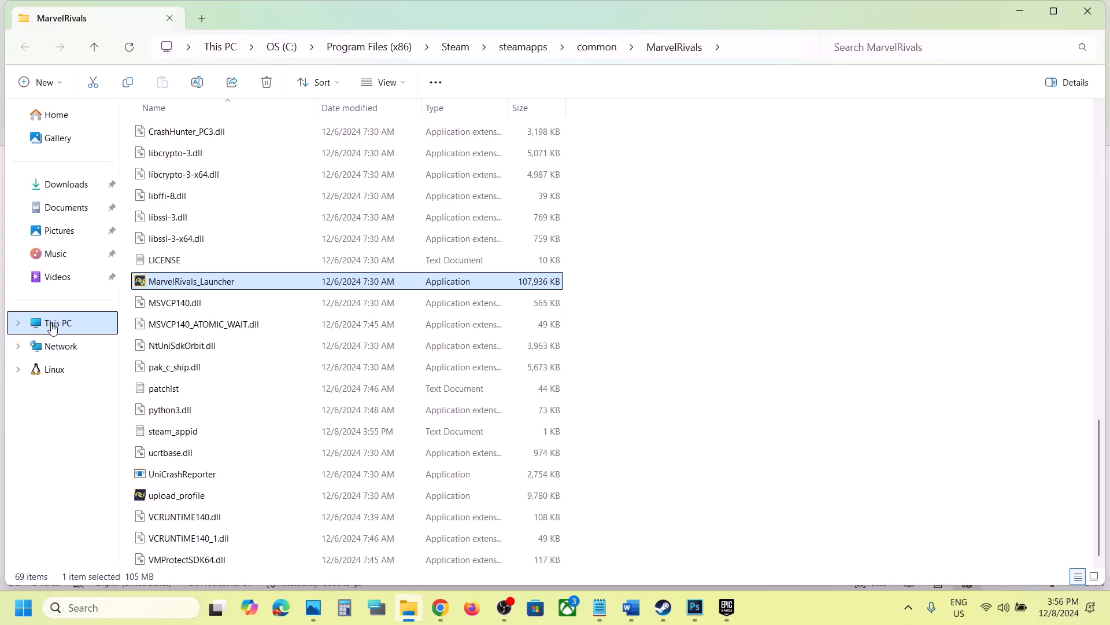
click(52, 328)
double_click(248, 154)
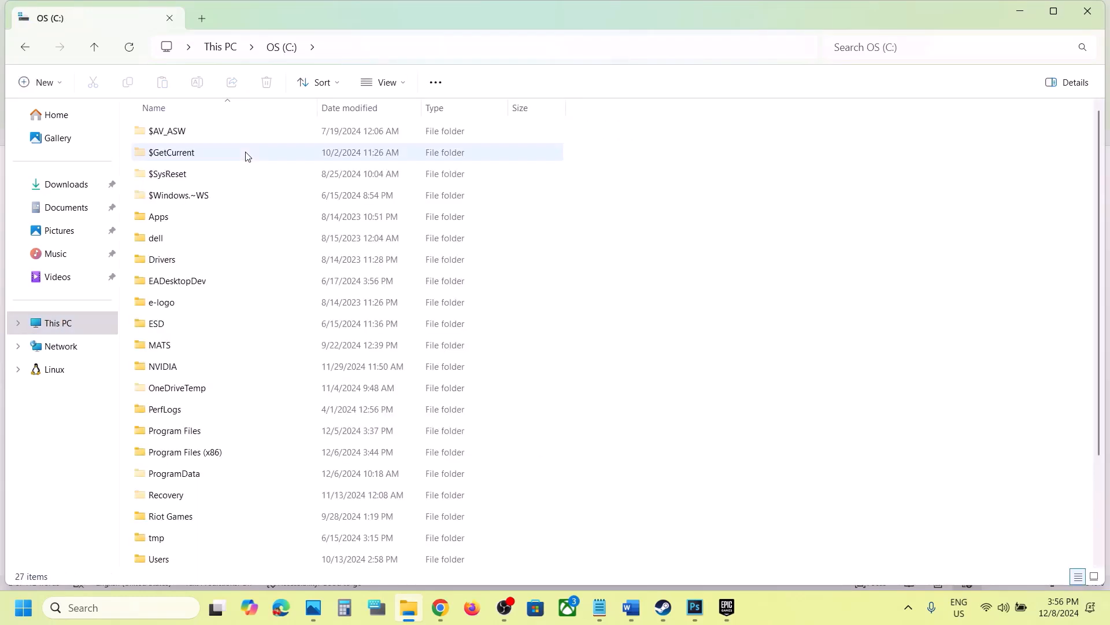
scroll(243, 353, down, 2)
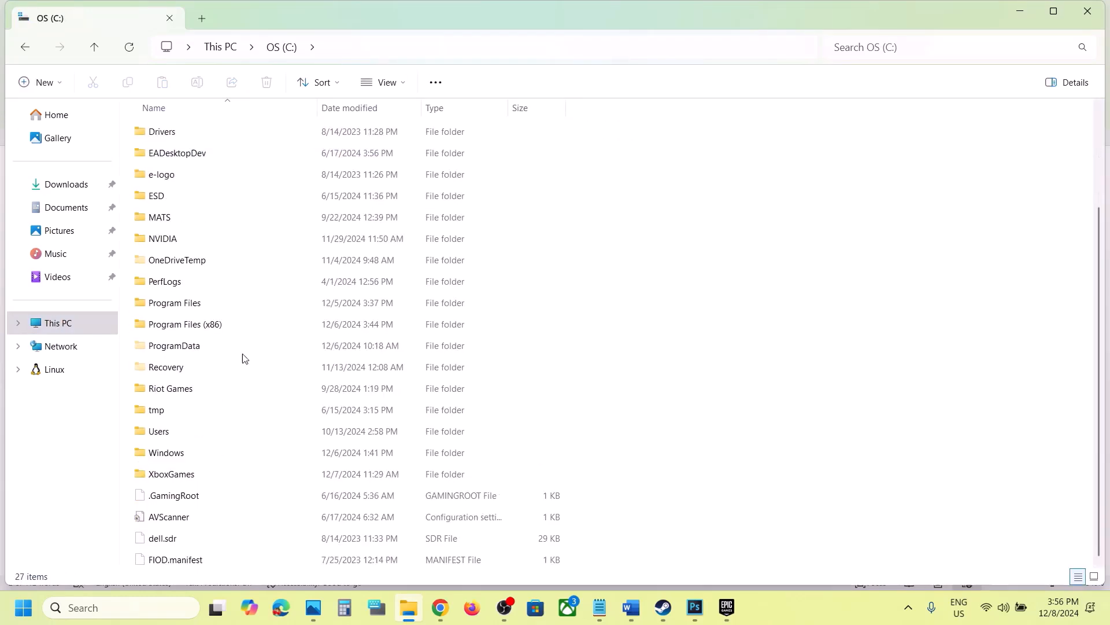
double_click(159, 432)
double_click(175, 136)
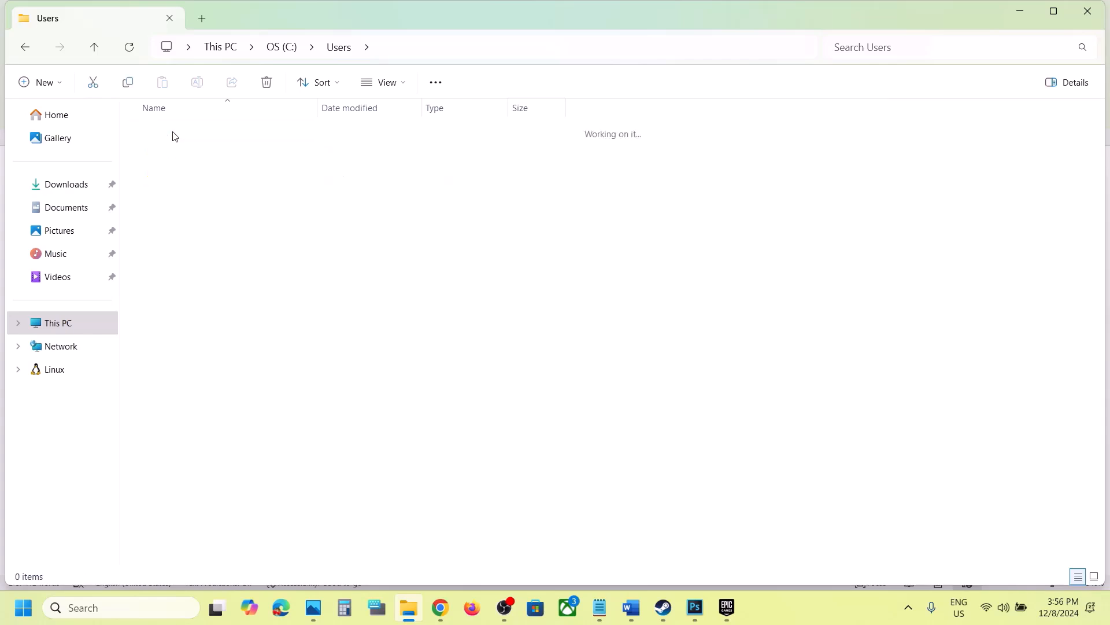
Select the AppData folder, look at the display option for hidden items, and open the Local folder inside AppData
click(198, 261)
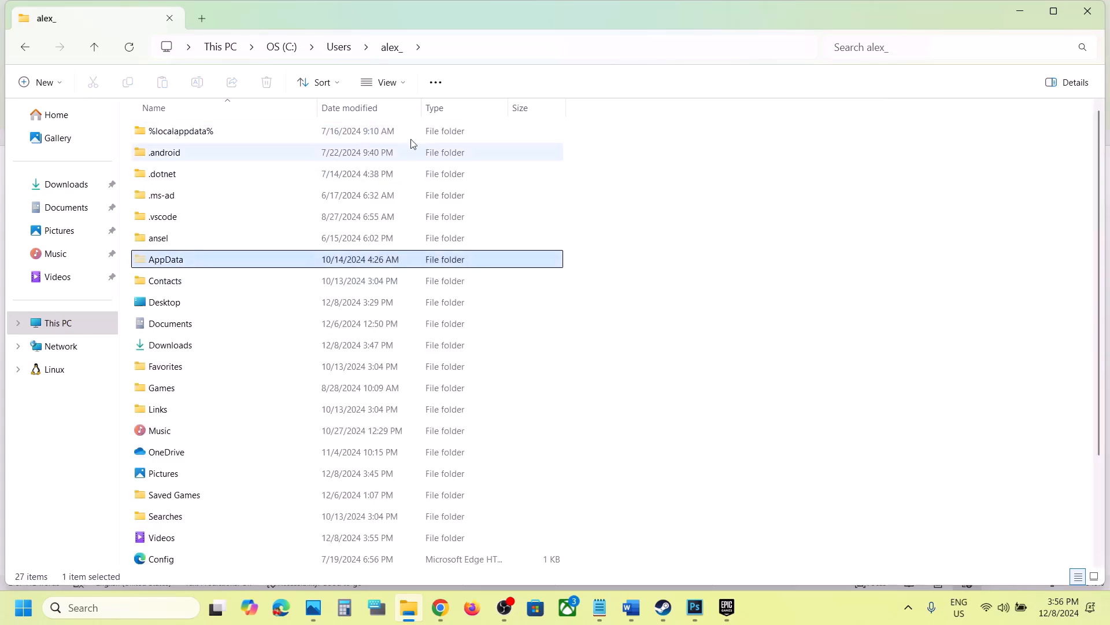
click(403, 84)
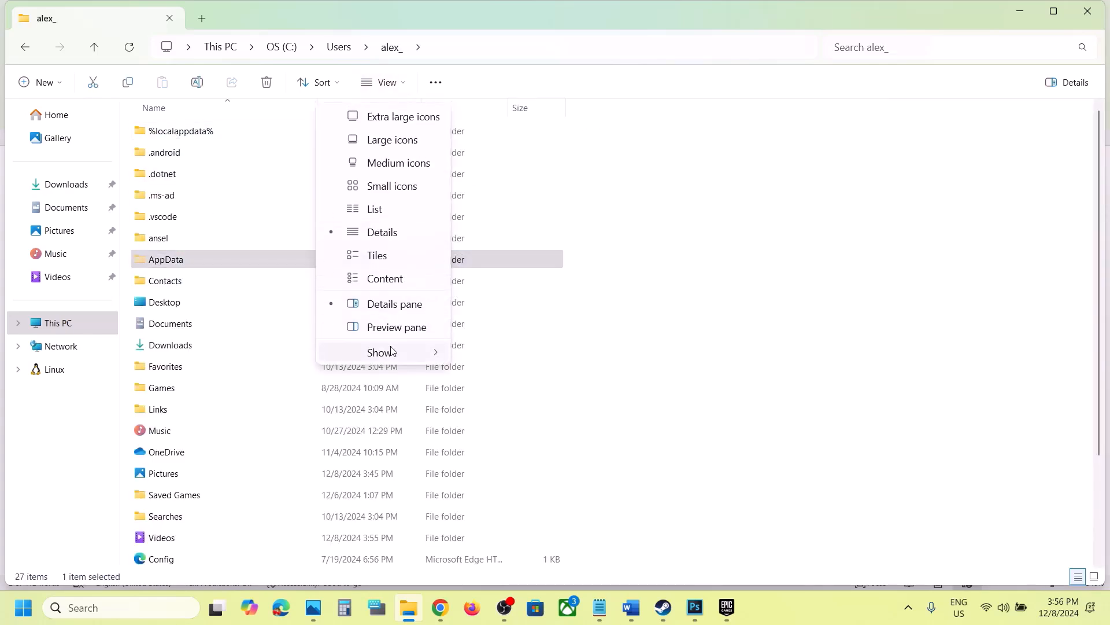
mouse_move(386, 352)
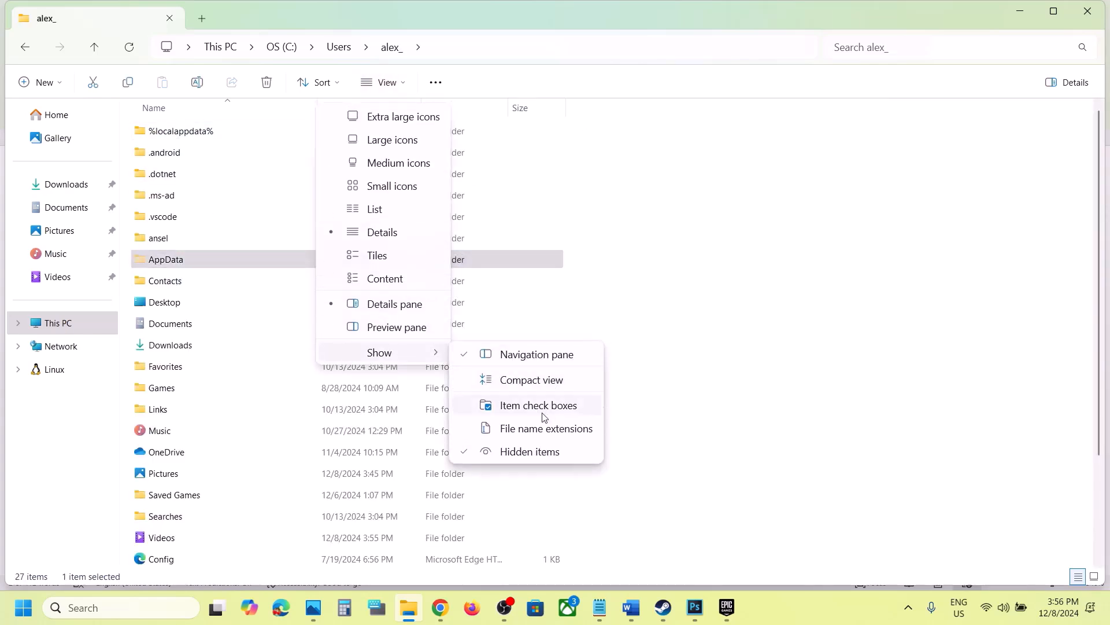
double_click(196, 260)
double_click(158, 131)
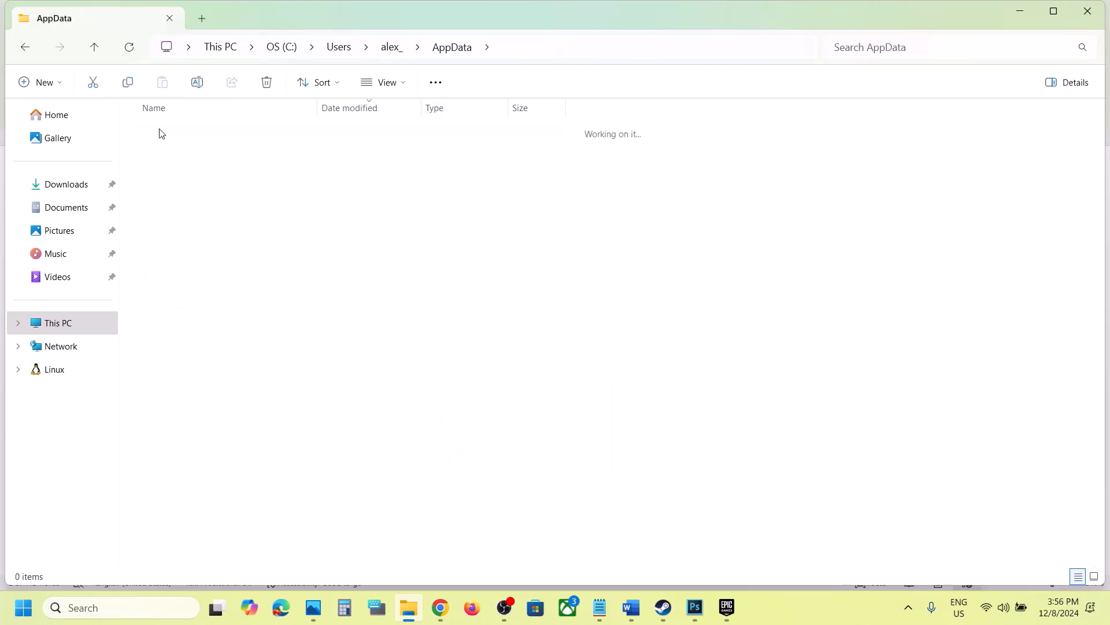
Open the Marvel folder and its Saved subfolder, and select the Crashes folder
click(182, 451)
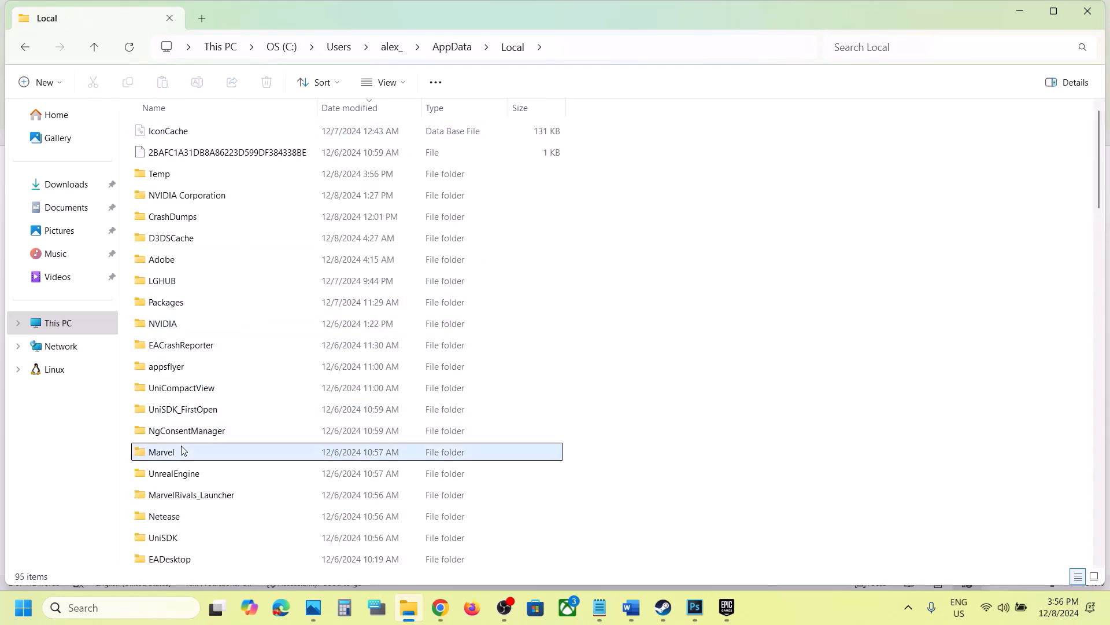
double_click(207, 452)
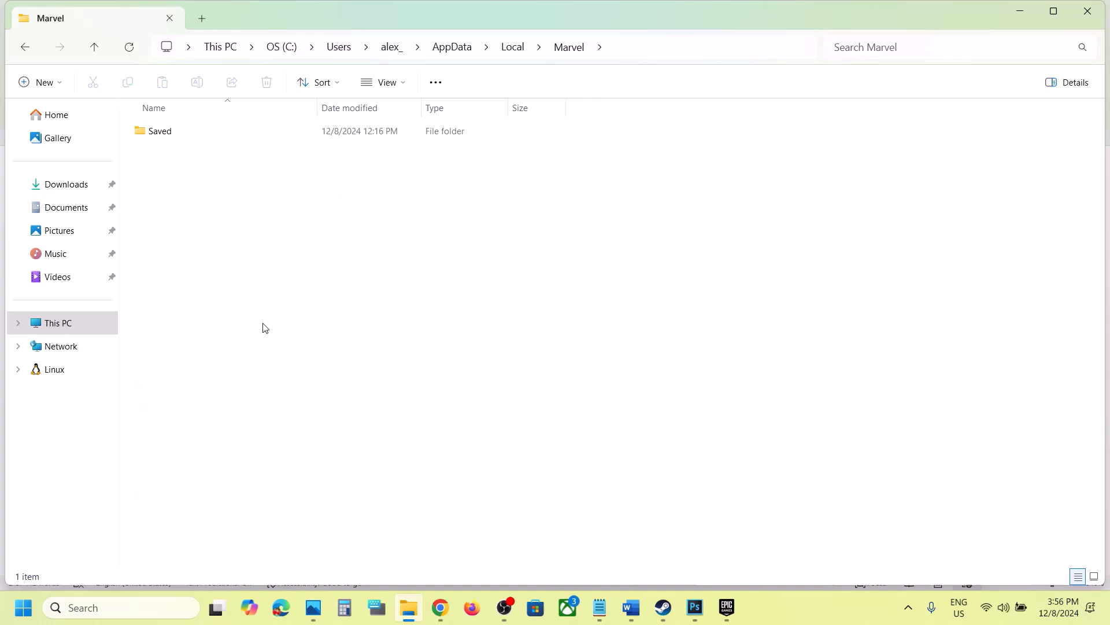
click(186, 128)
double_click(186, 128)
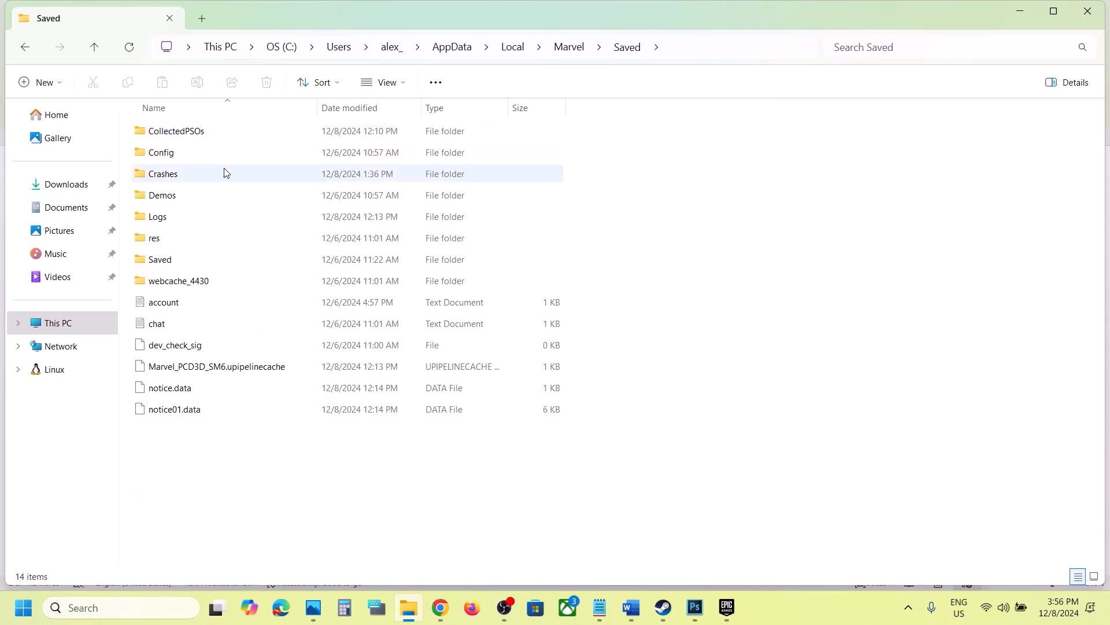
click(192, 180)
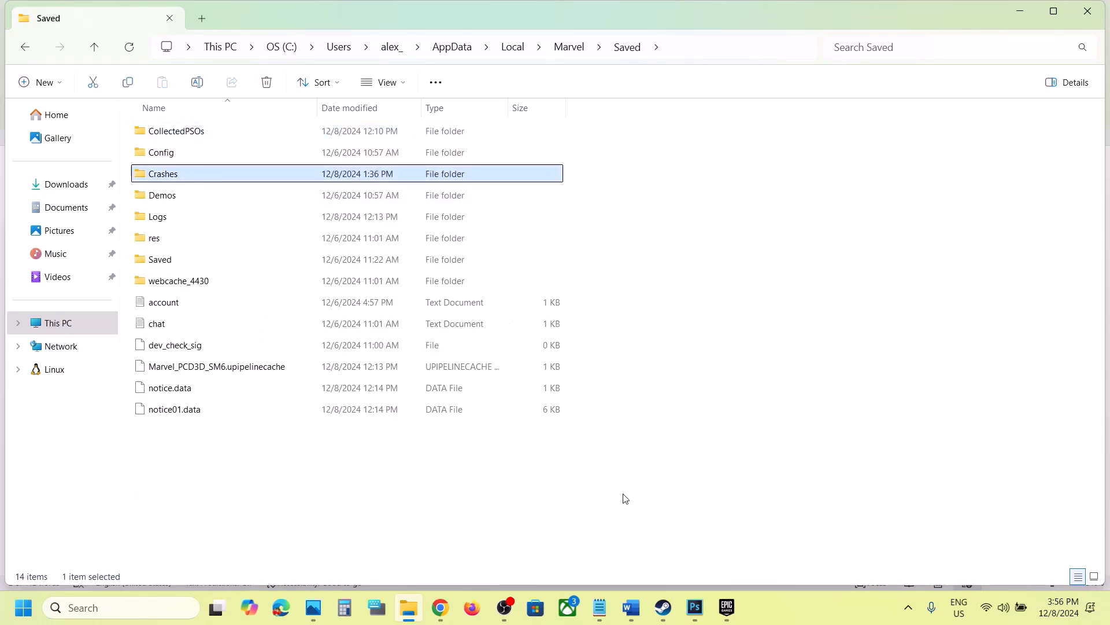
Check the crash log path in the Word notes, return to File Explorer, and delete both UECC-Windows folders inside Crashes
click(631, 608)
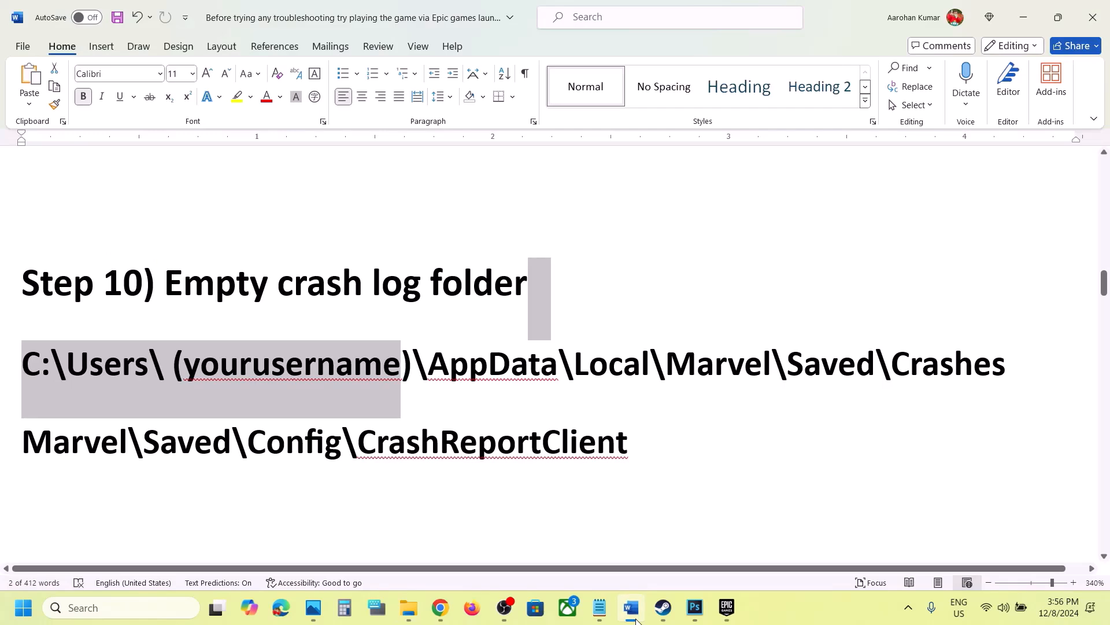
click(636, 620)
double_click(179, 174)
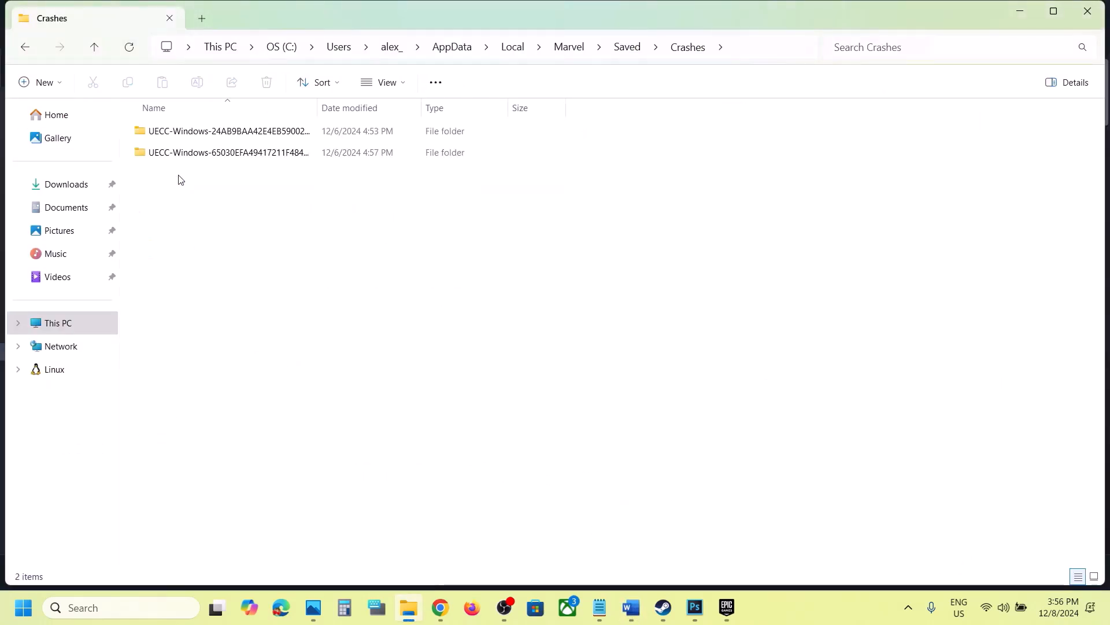
drag(405, 246, 201, 131)
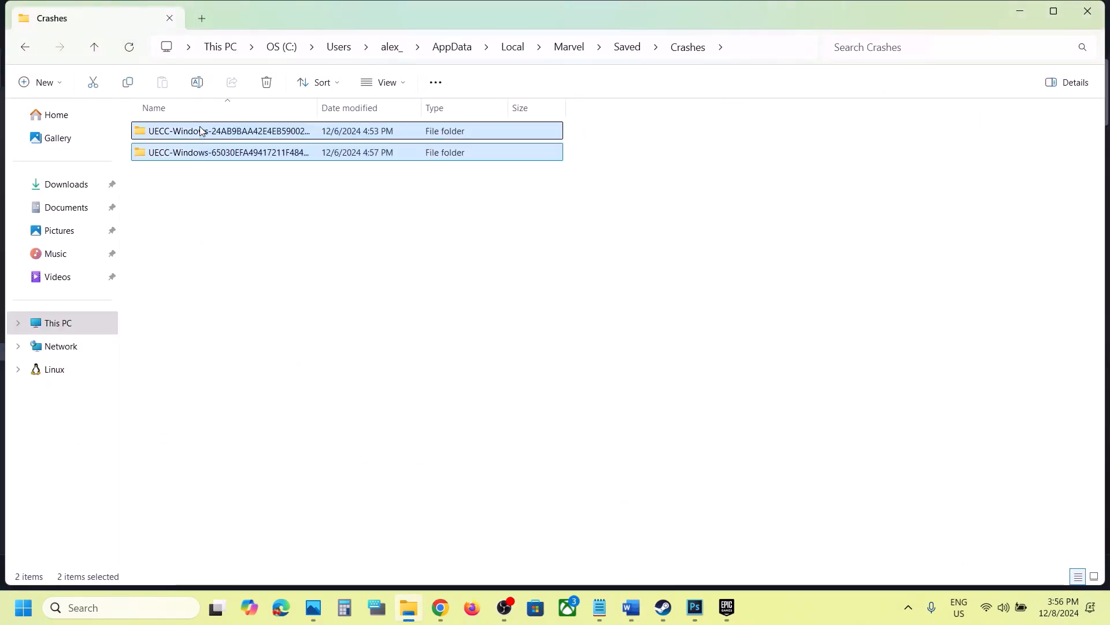
right_click(201, 130)
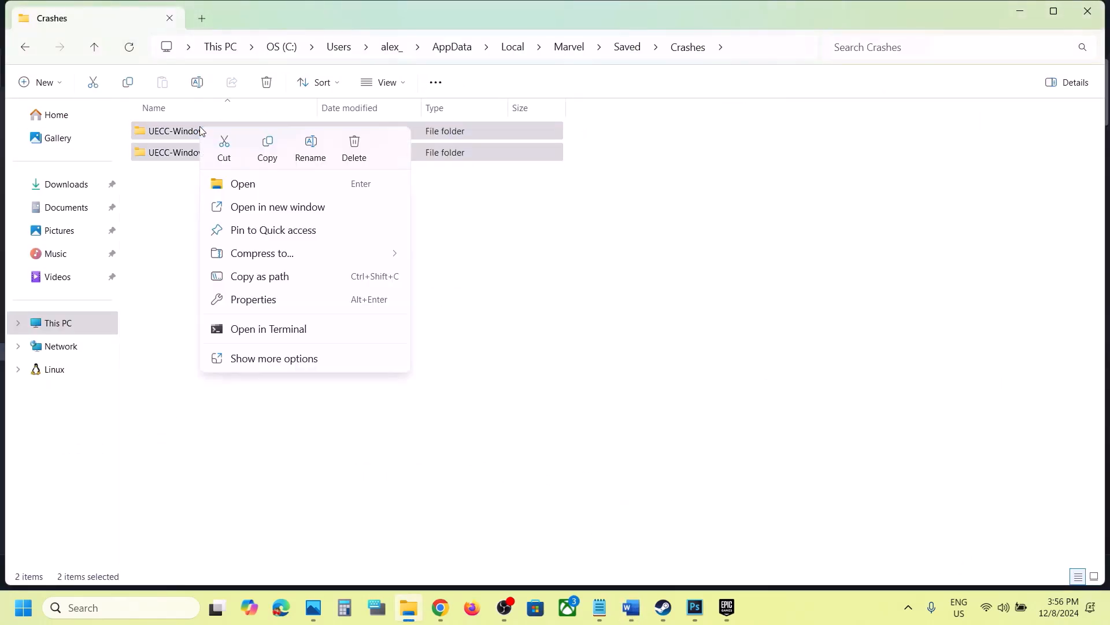
click(354, 151)
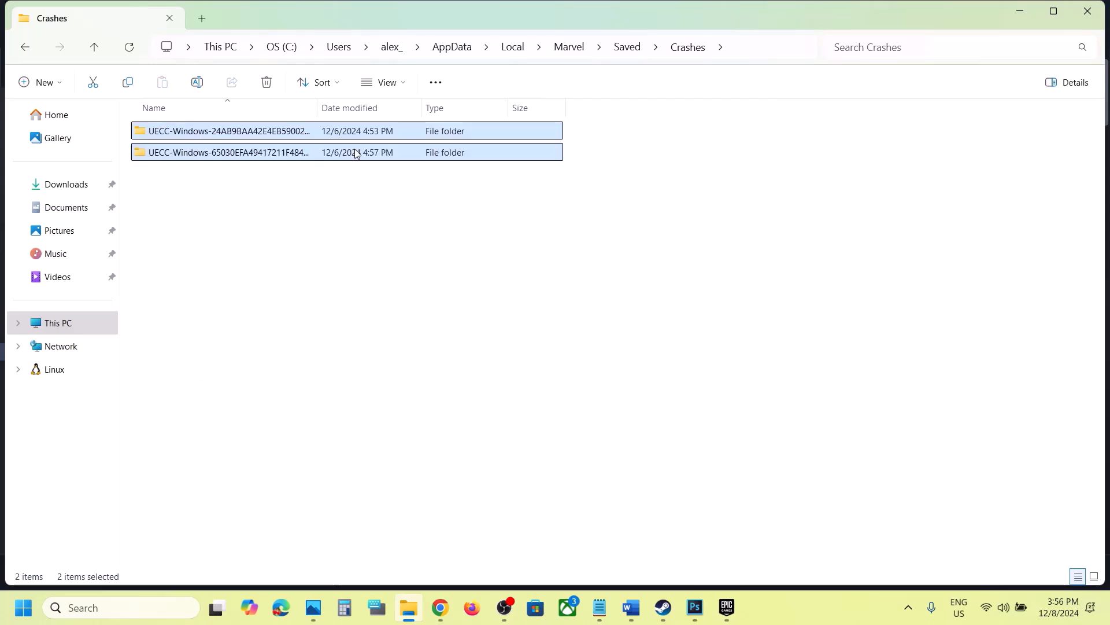
Go back up to the Marvel folder and open Saved\Config\CrashReportClient
click(90, 51)
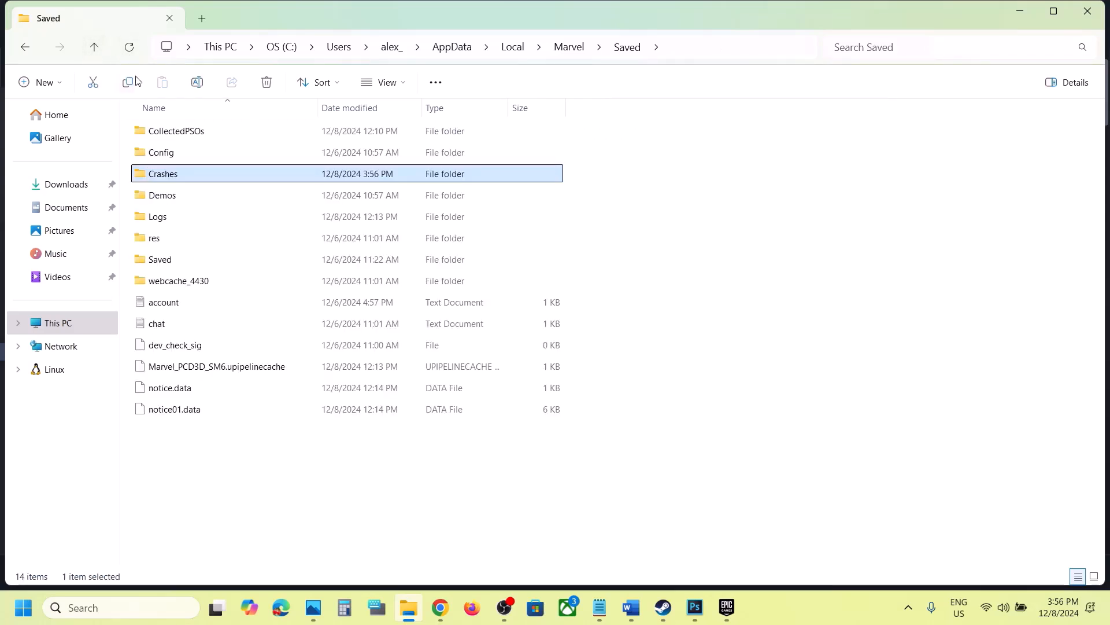
click(94, 46)
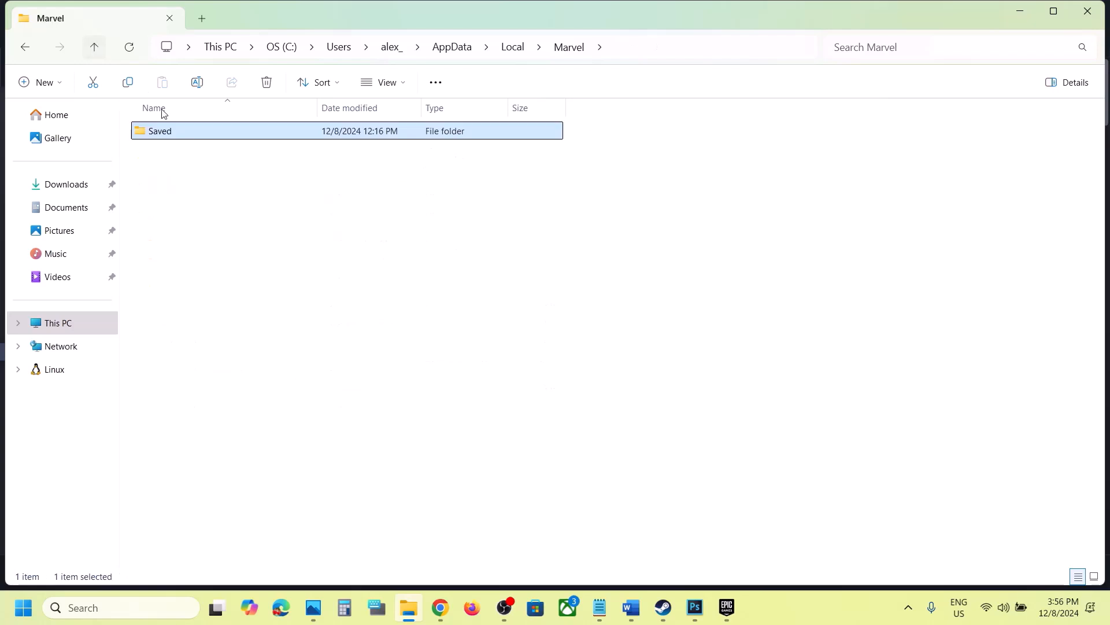
key(Delete)
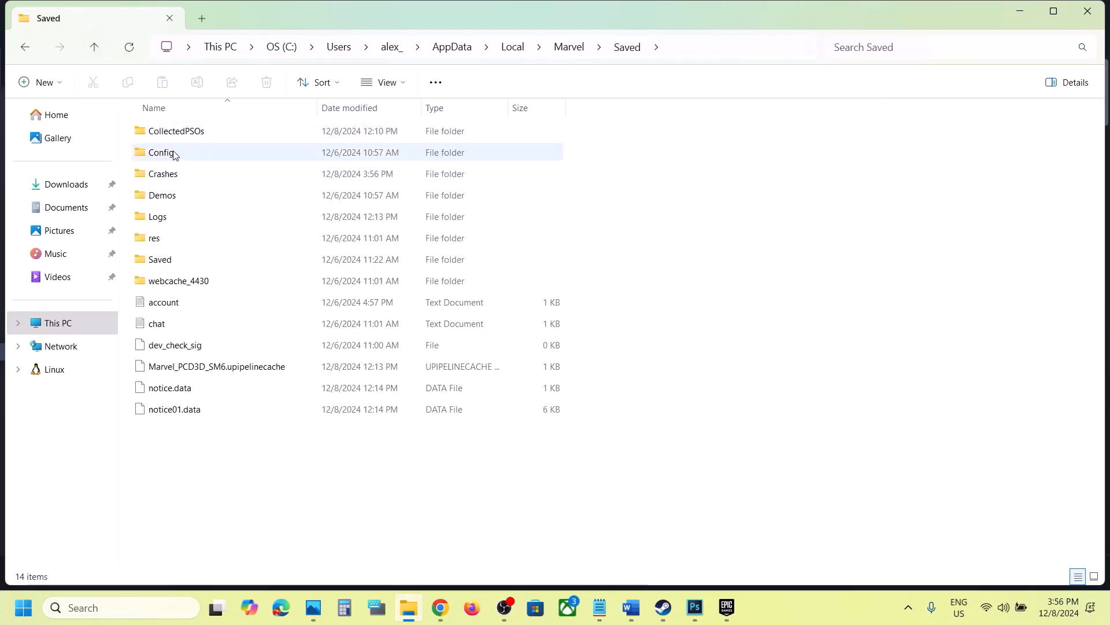
click(173, 153)
double_click(185, 158)
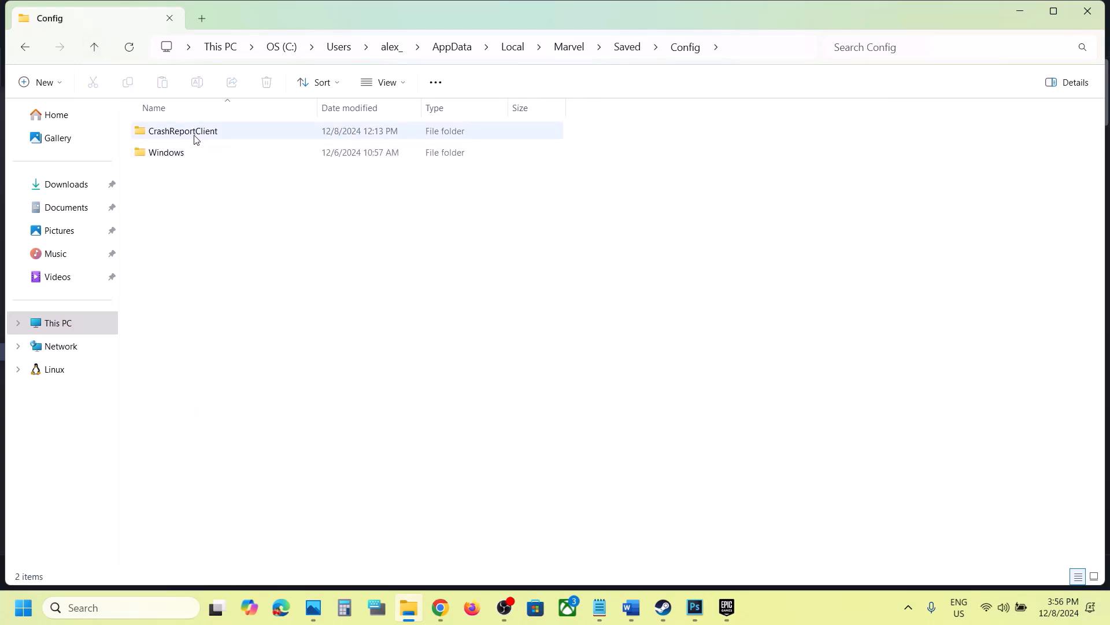
click(194, 139)
double_click(207, 139)
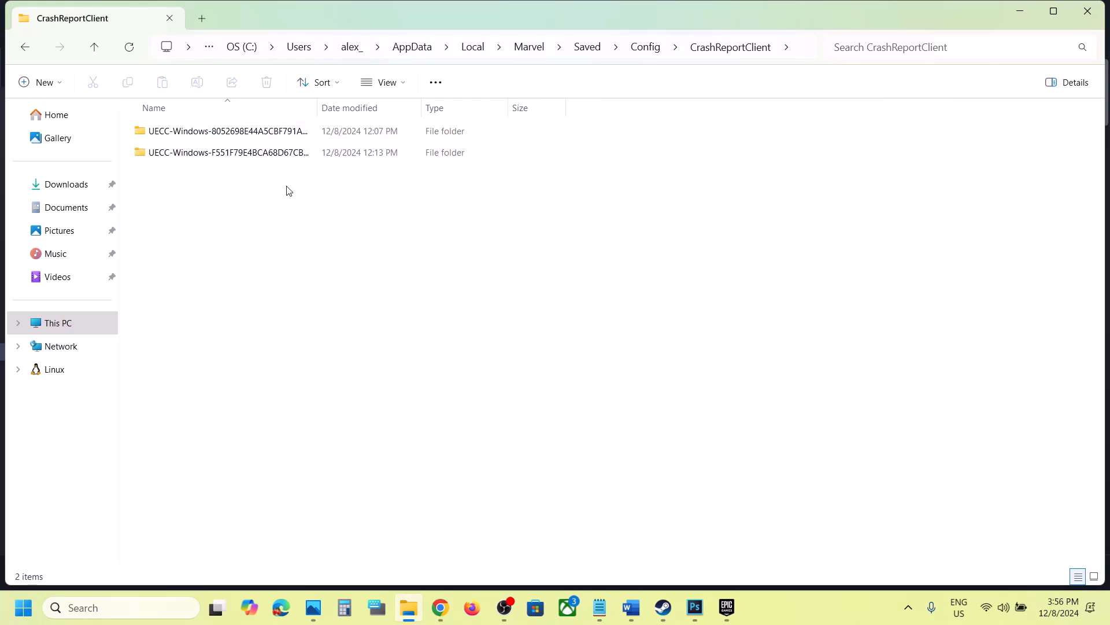
Delete both UECC-Windows folders inside the CrashReportClient folder
drag(289, 202, 209, 130)
right_click(210, 131)
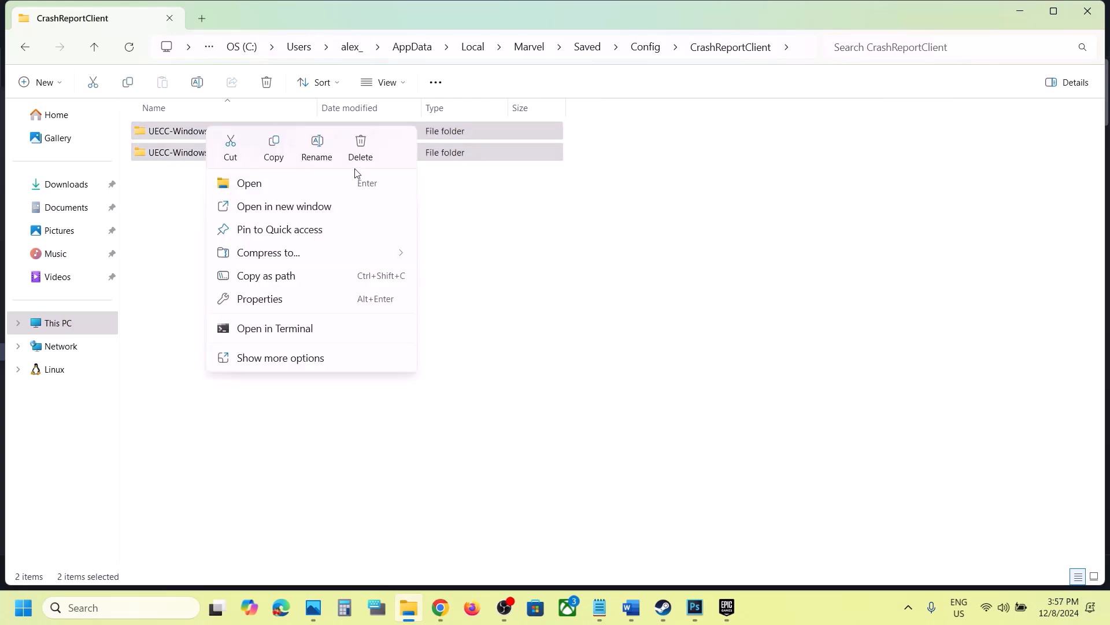
click(362, 148)
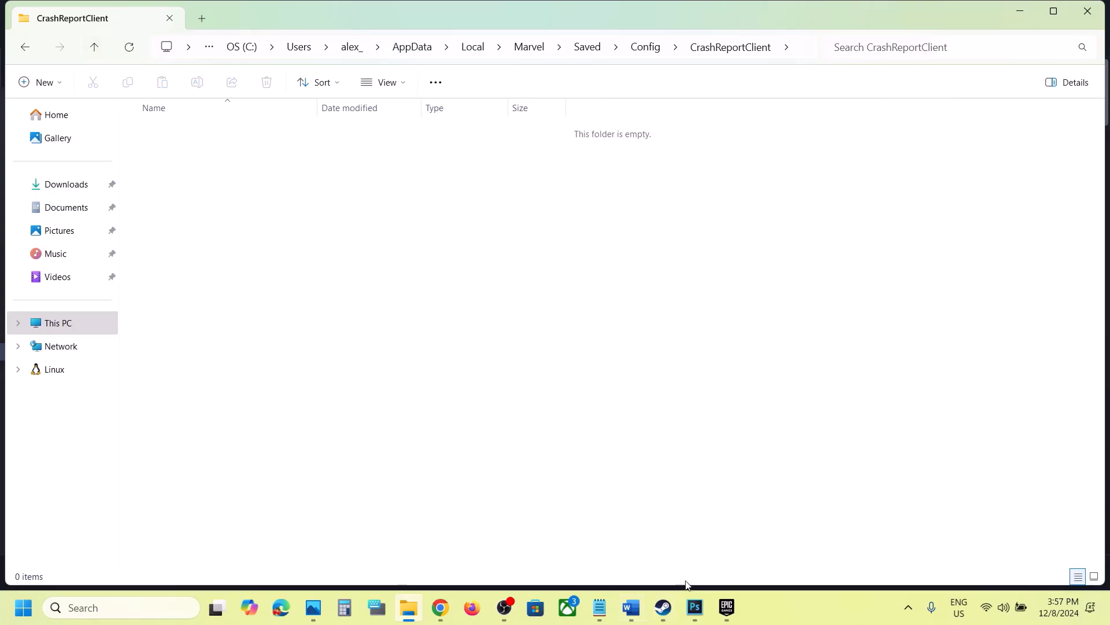
Switch to the Marvel Rivals page in Steam and return to the Word notes
click(665, 607)
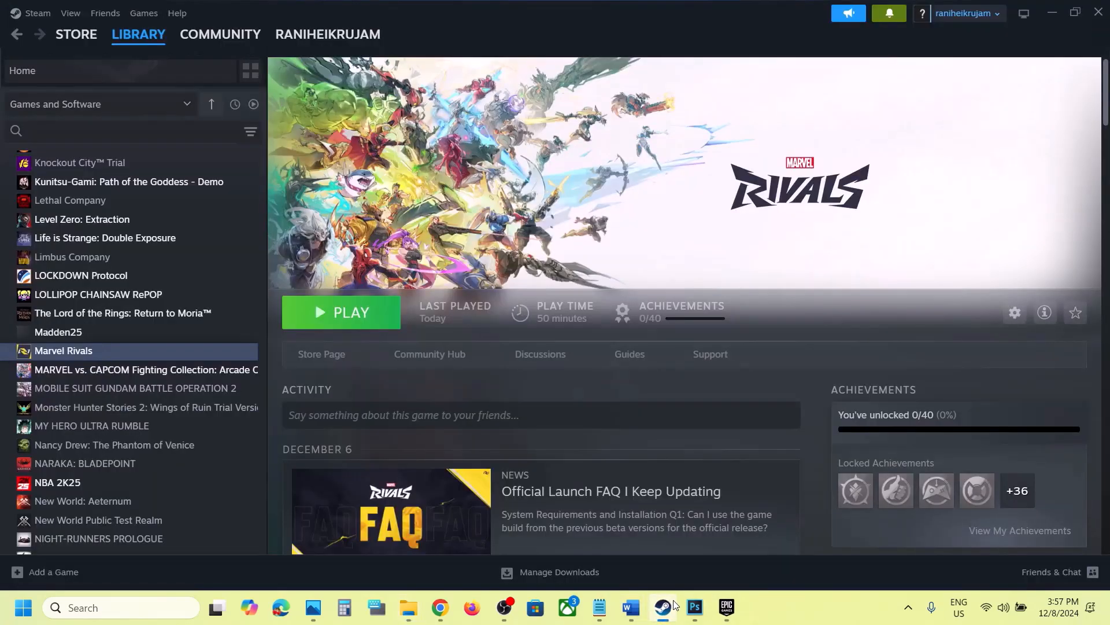
click(631, 607)
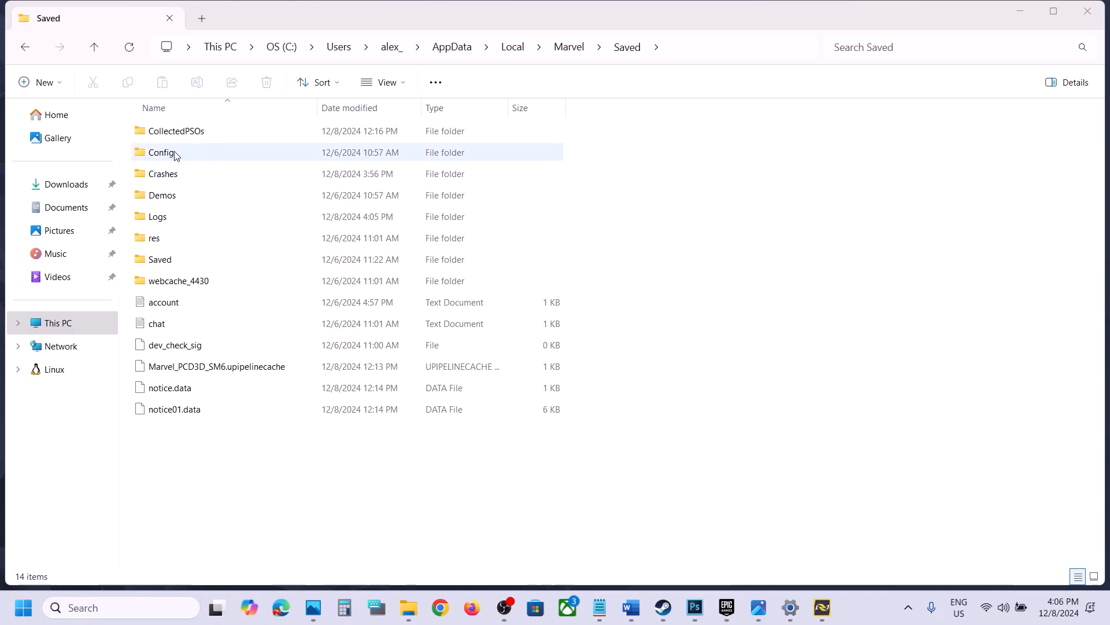
click(175, 155)
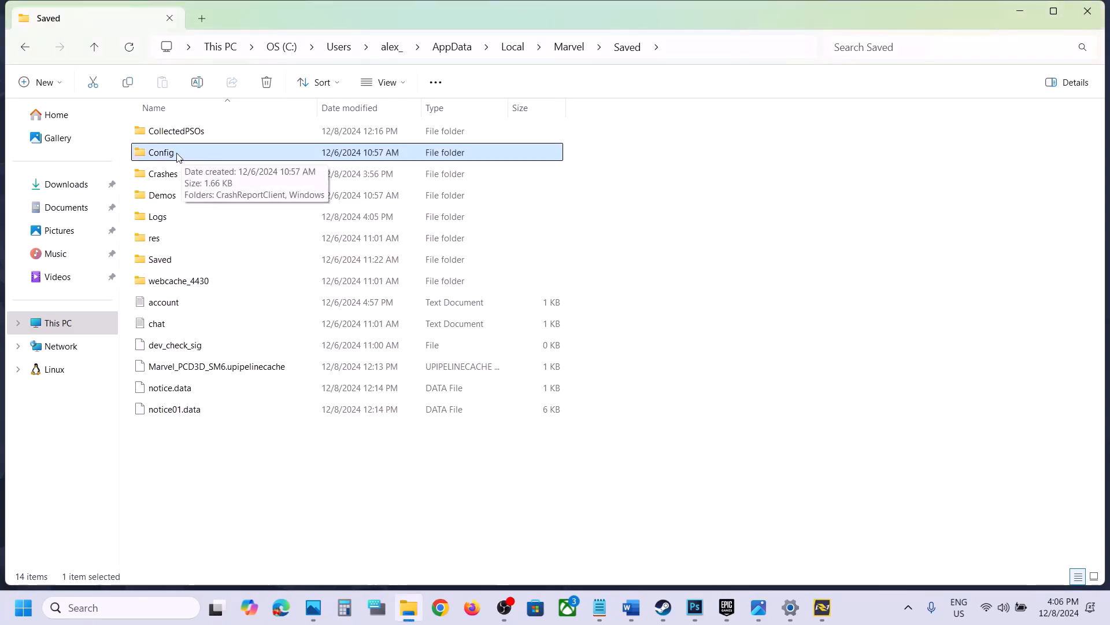
right_click(177, 157)
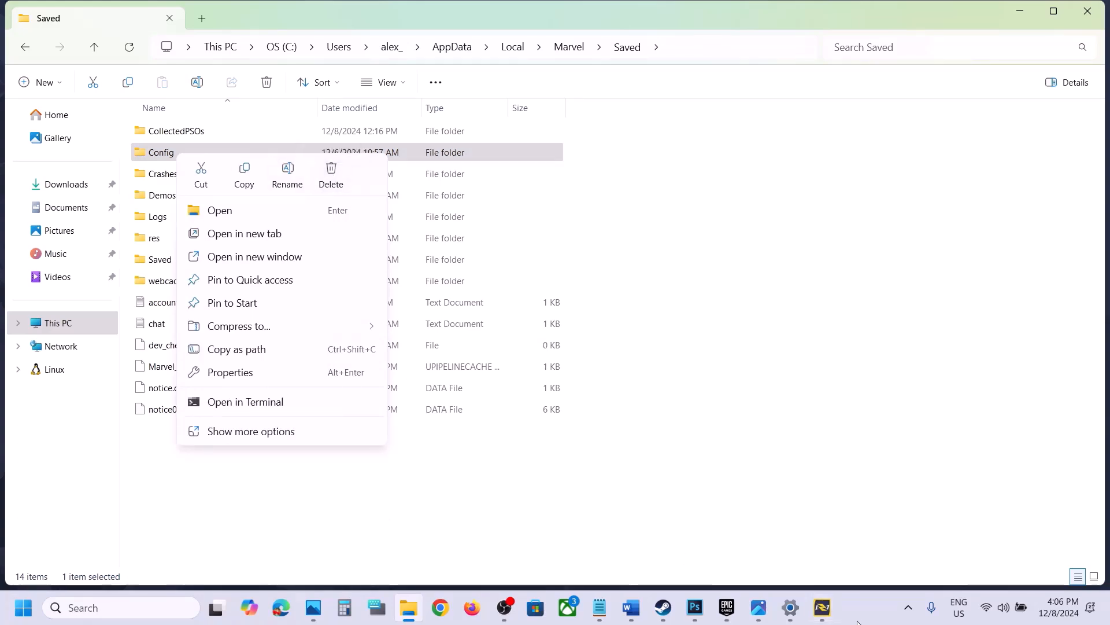
key(Escape)
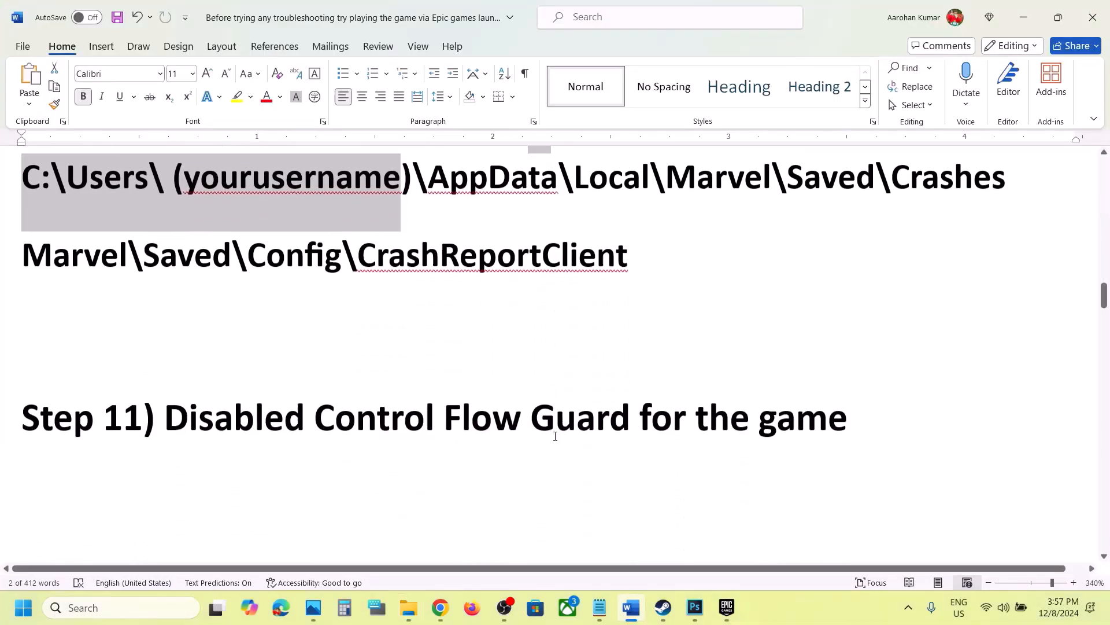
Highlight the whole Step 10 section in the Word notes, and "Control Flow Guard for the game" under Step 11
scroll(656, 428, up, 3)
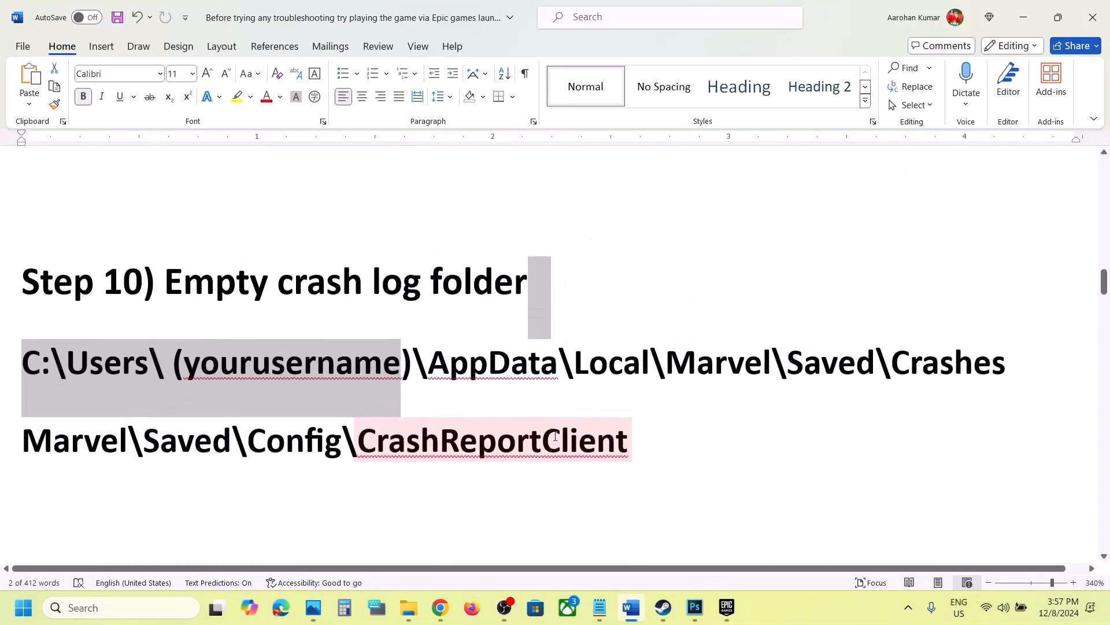
drag(656, 428, 31, 322)
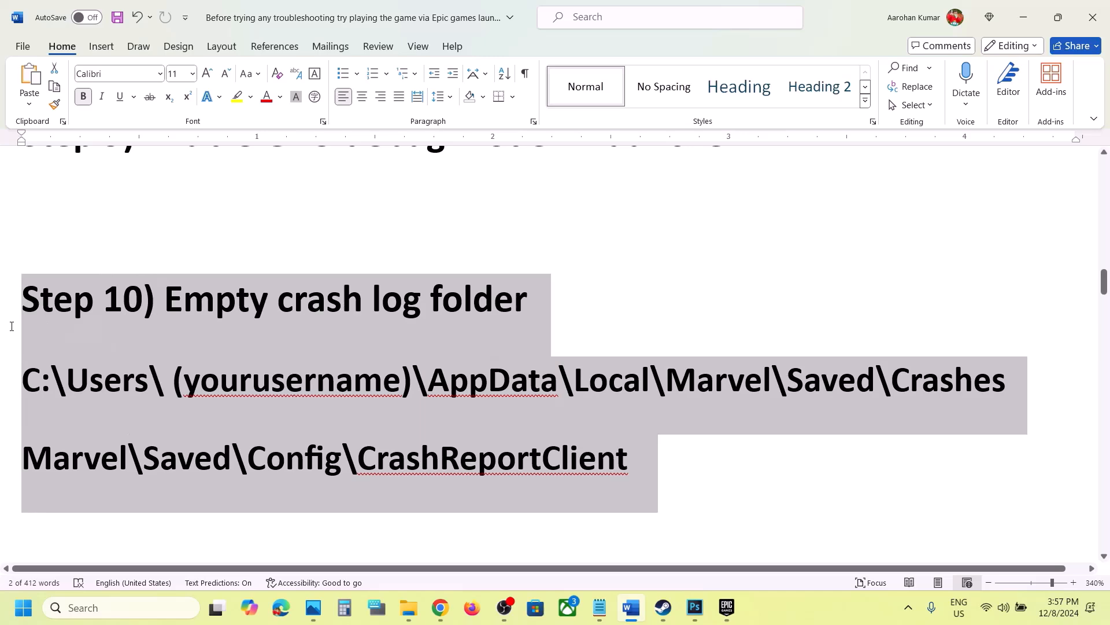
scroll(377, 428, down, 5)
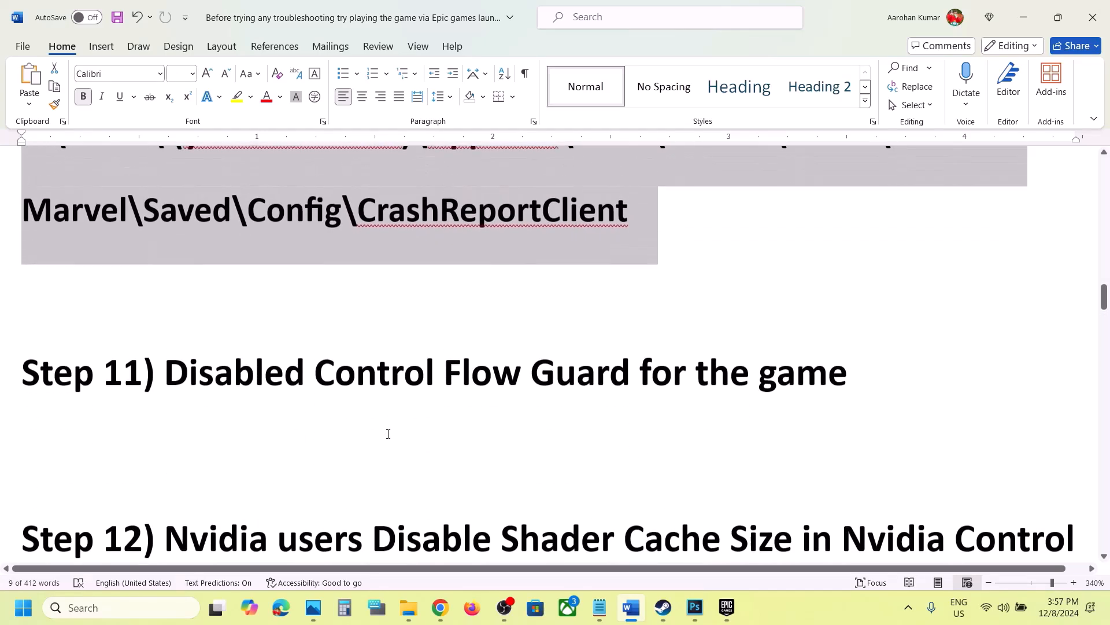
drag(322, 380, 852, 408)
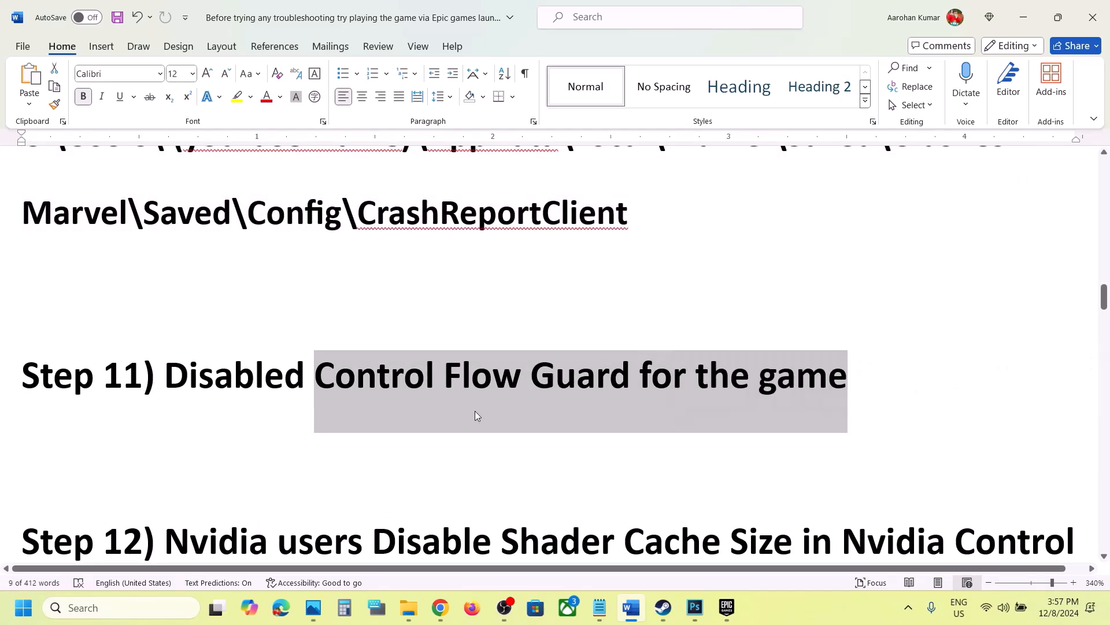
click(302, 426)
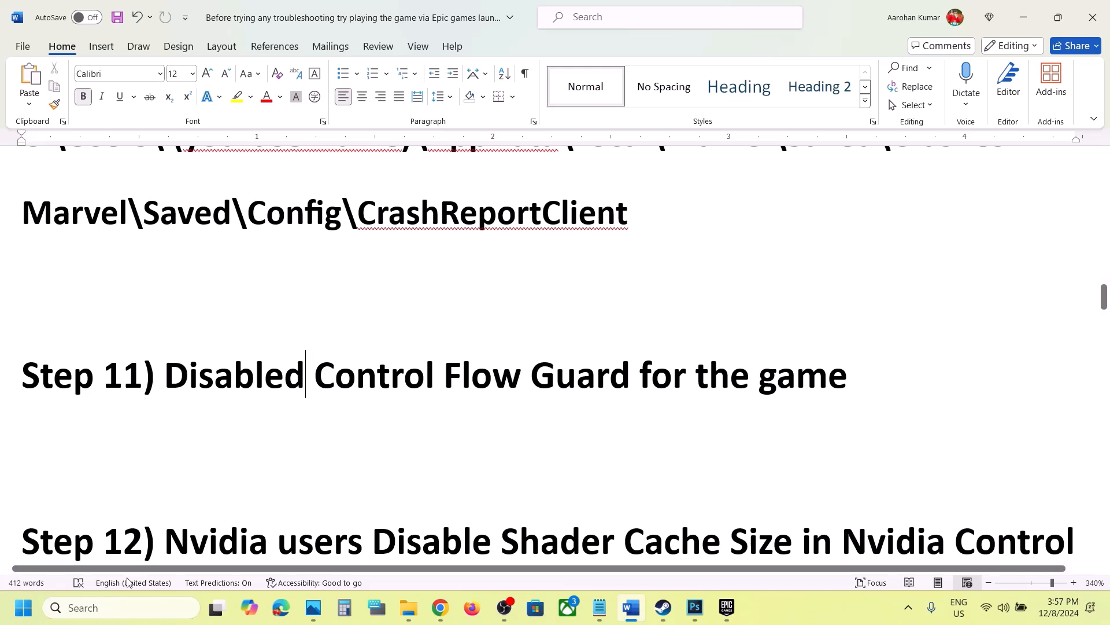
Search Windows for "exploit protection" and open the Exploit protection system settings
click(108, 606)
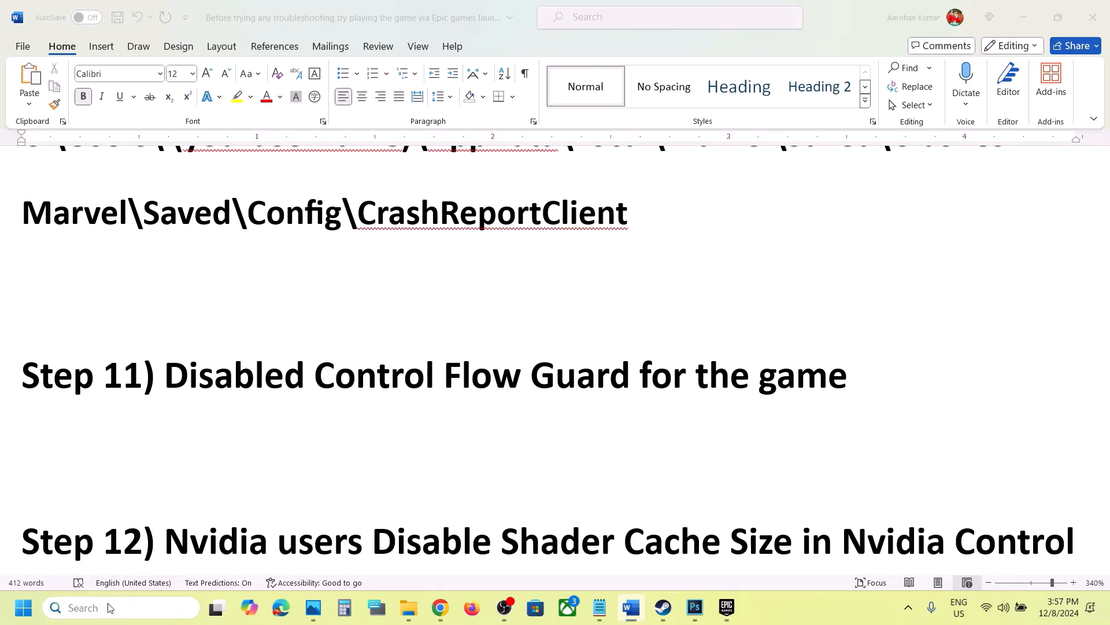
text(exploit protection)
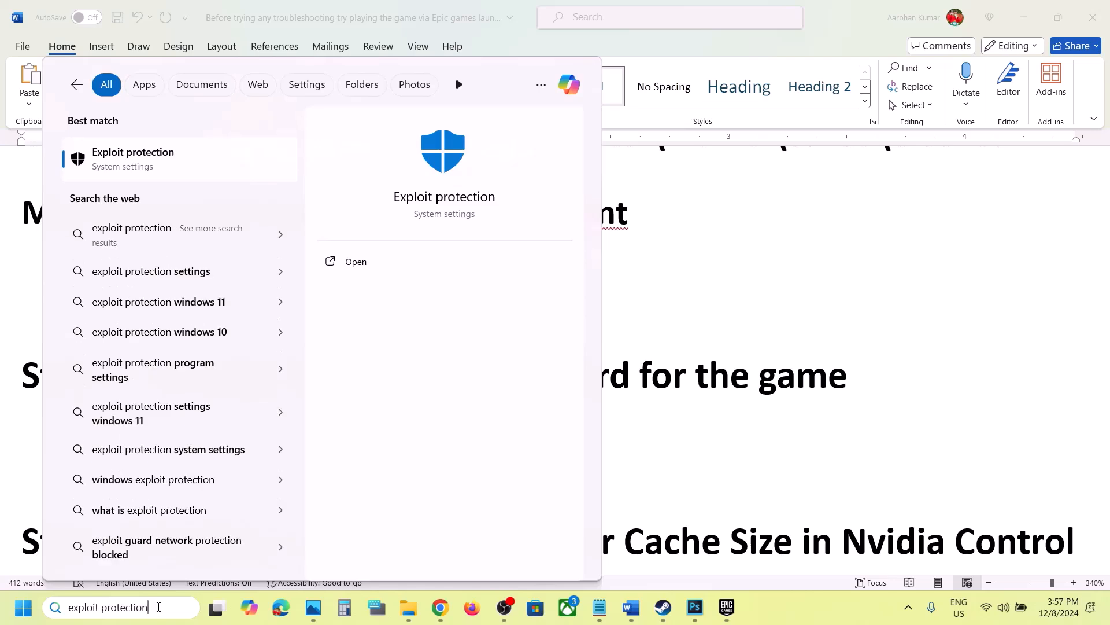
drag(151, 607, 56, 613)
click(146, 154)
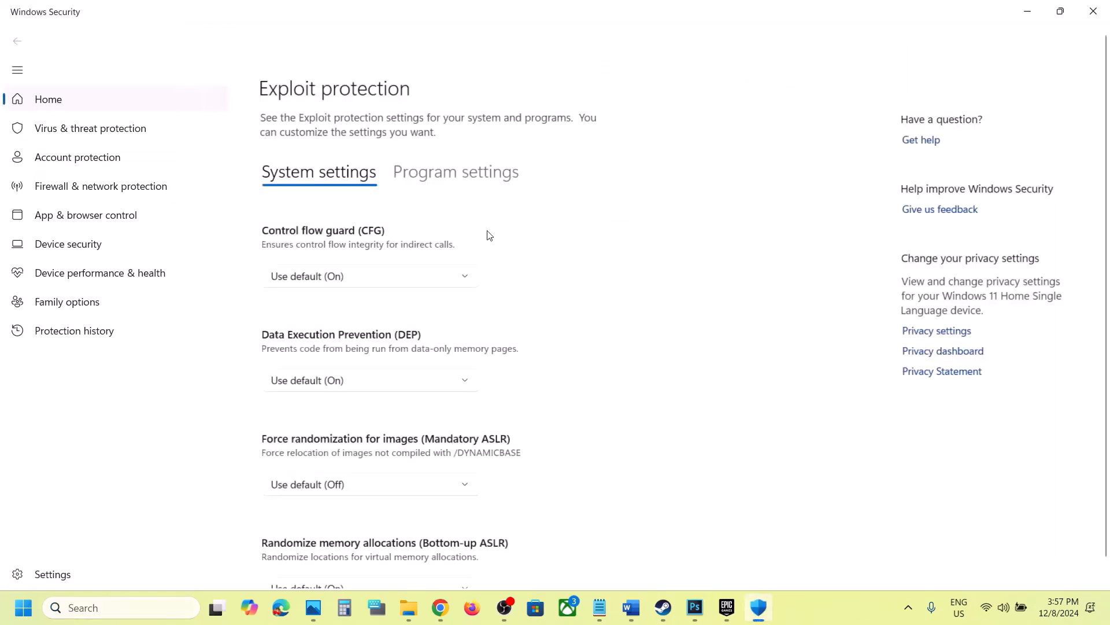
Begin adding a program by its exact file path in the Exploit protection program settings
click(467, 142)
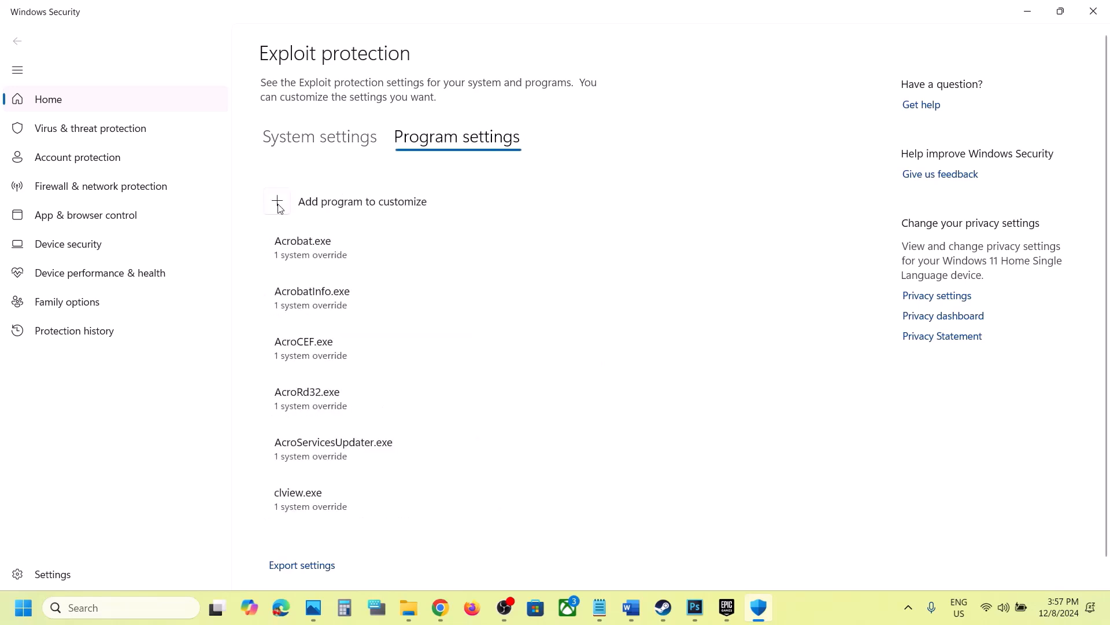
click(278, 202)
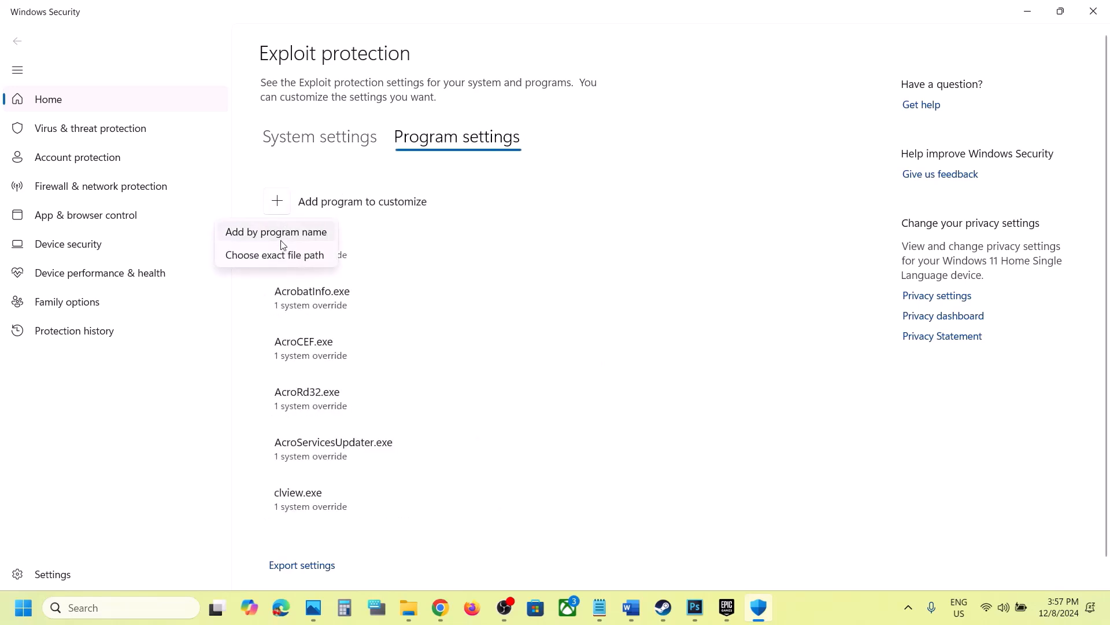
click(269, 257)
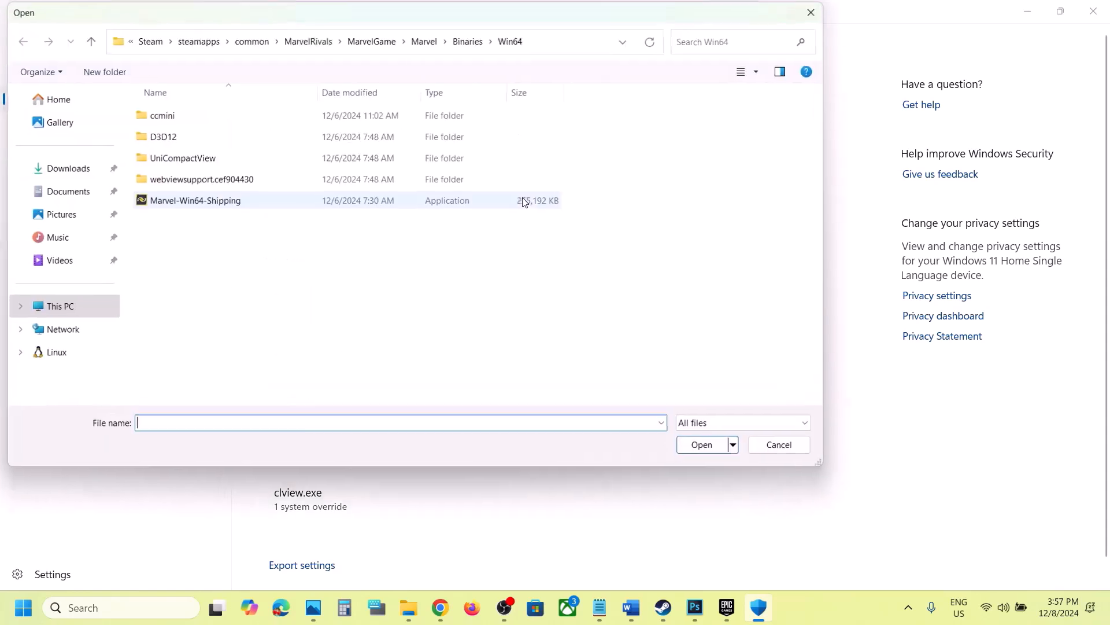
Browse to the MarvelGame folder inside MarvelRivals and choose the Marvel application as the program to customize
click(412, 39)
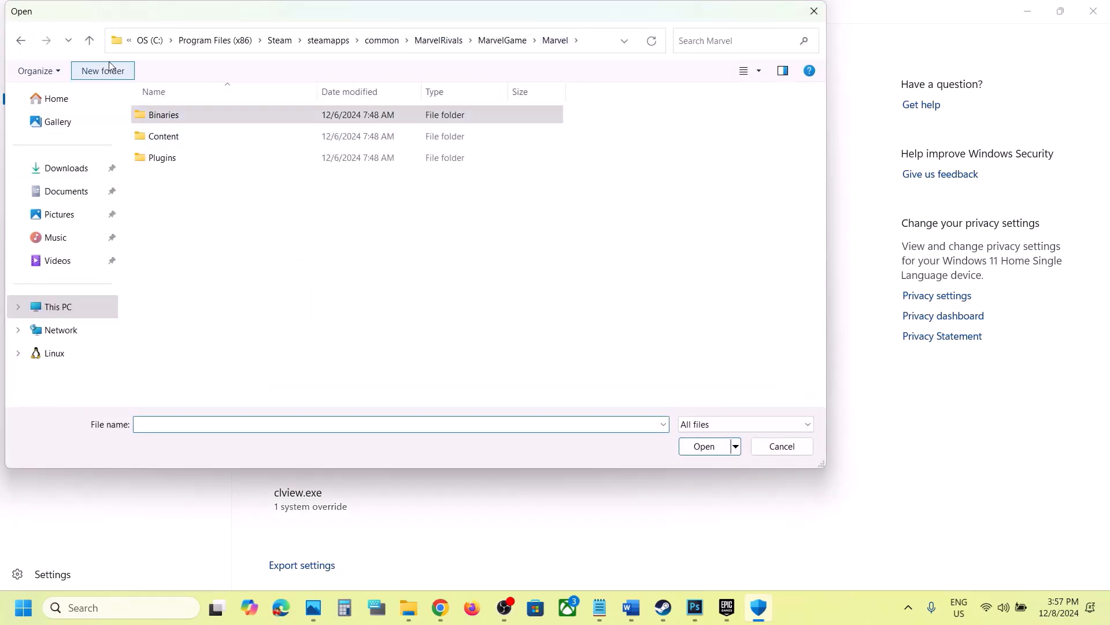
click(89, 40)
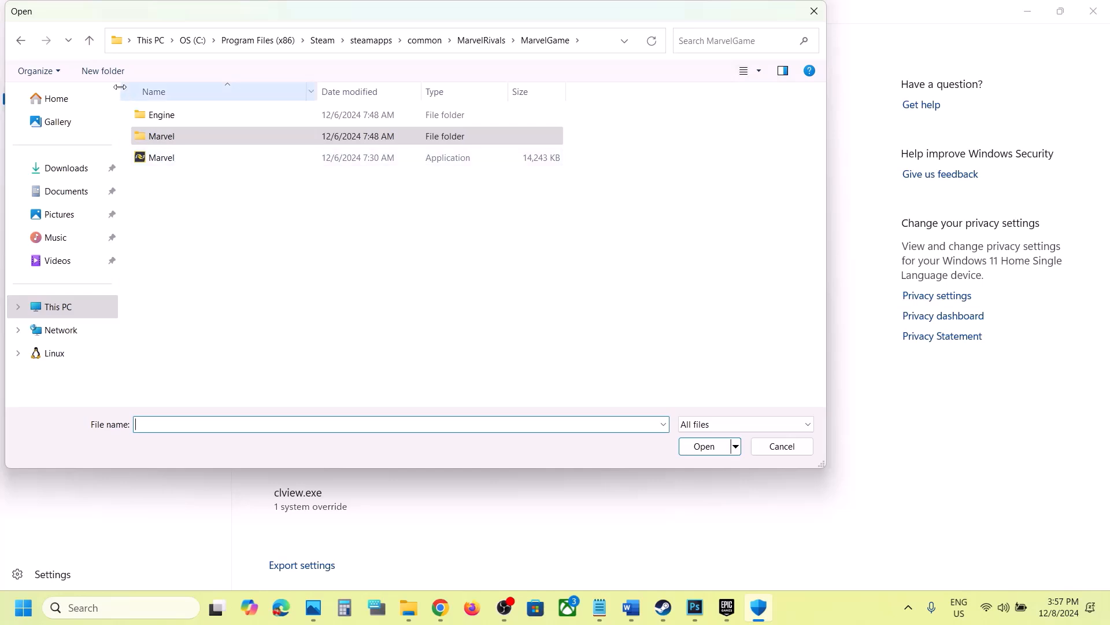
click(89, 40)
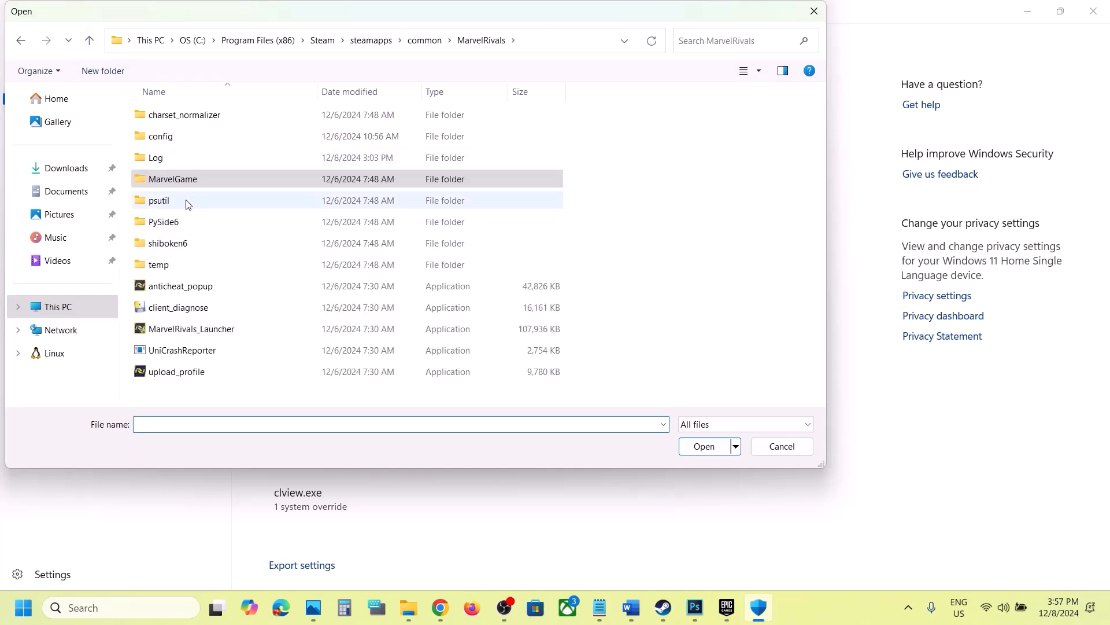
click(170, 183)
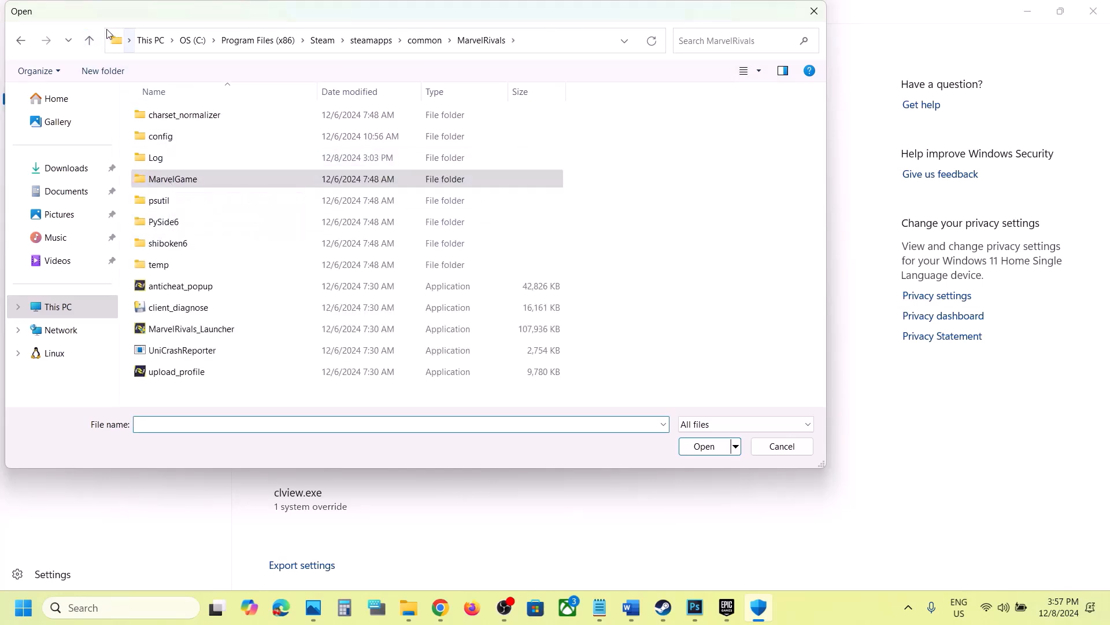
click(89, 40)
double_click(207, 184)
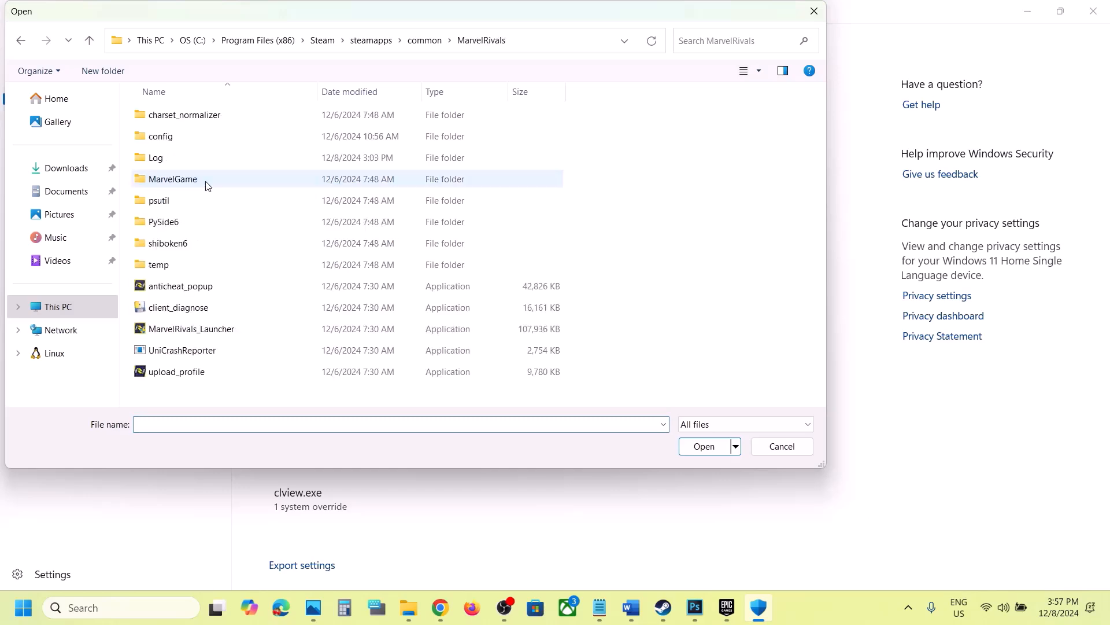
click(188, 182)
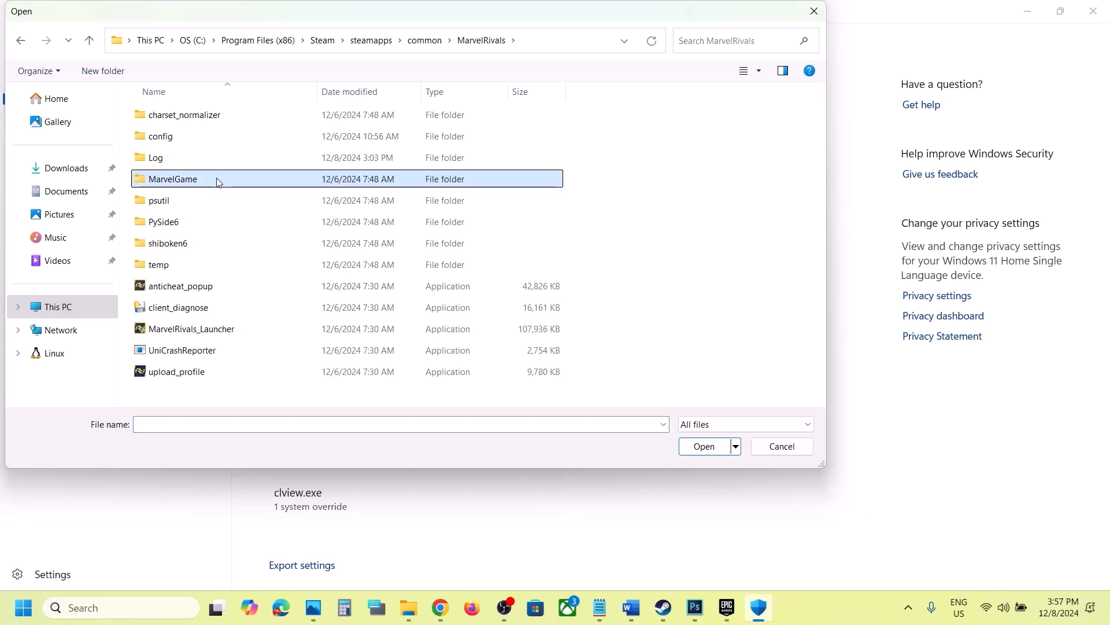
double_click(218, 181)
click(173, 166)
click(704, 447)
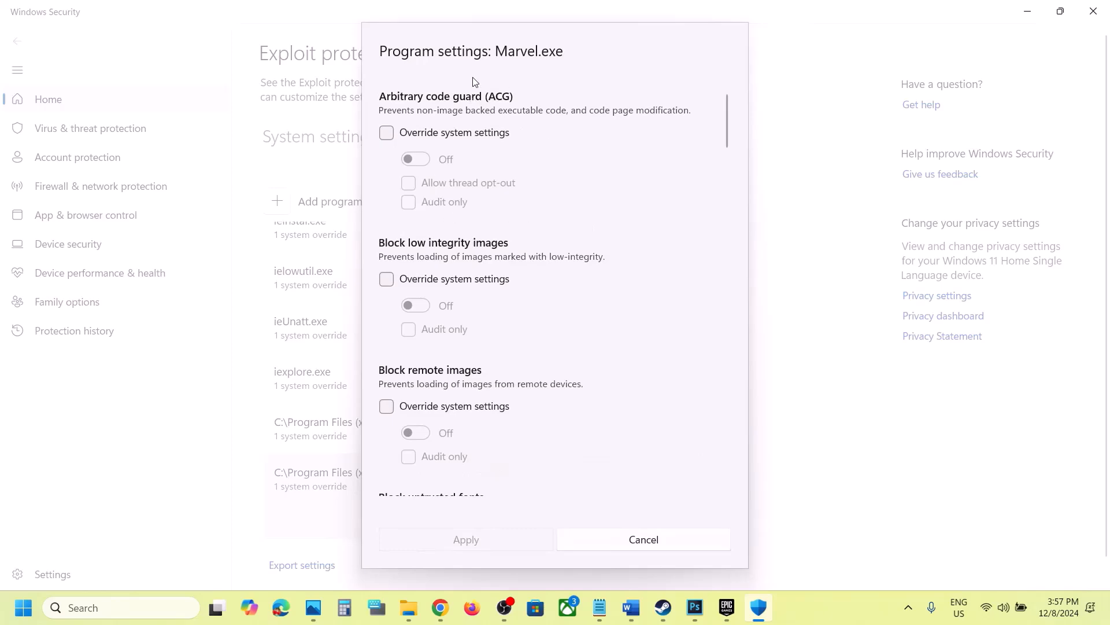
Clear and re-enable the Control flow guard (CFG) system override for Marvel.exe, switch it to On, and apply the settings
scroll(525, 278, down, 6)
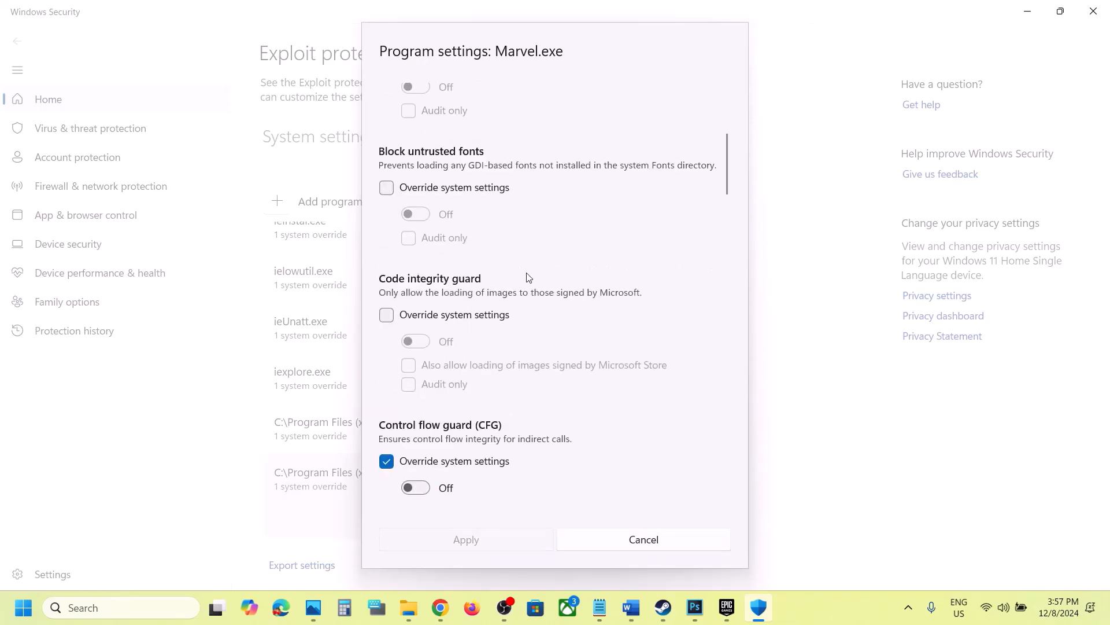
scroll(528, 278, down, 3)
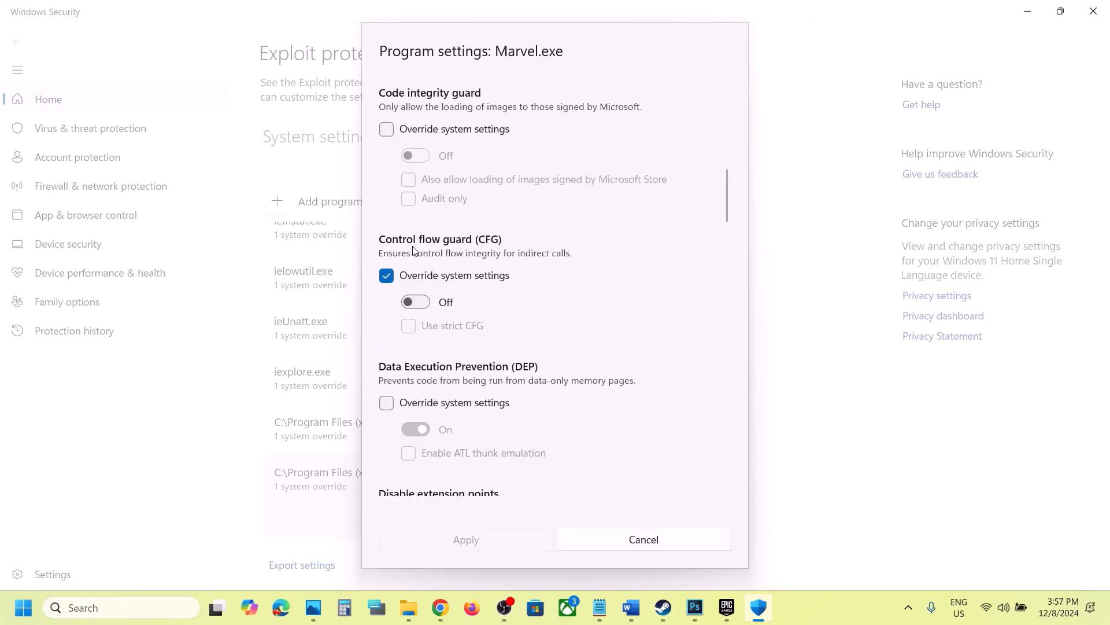
click(387, 276)
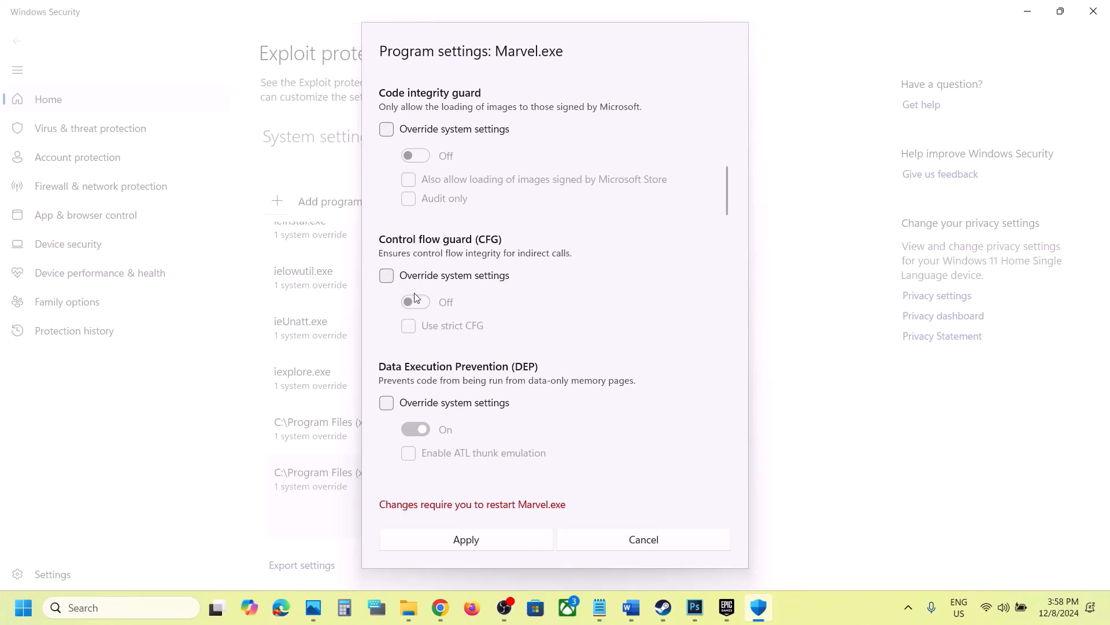
click(387, 276)
click(414, 302)
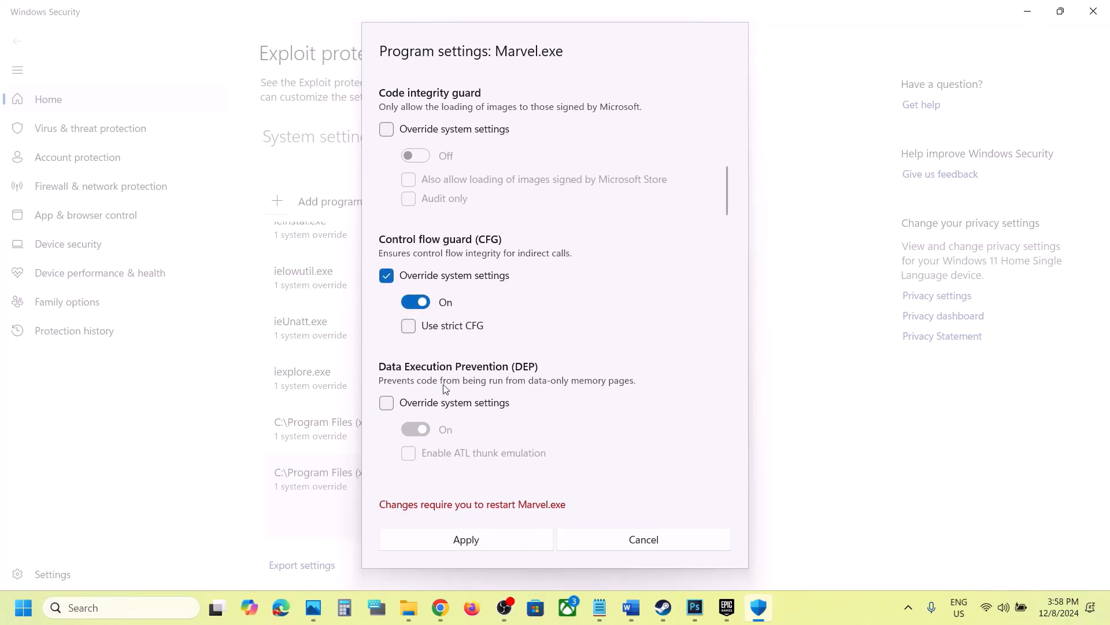
click(457, 540)
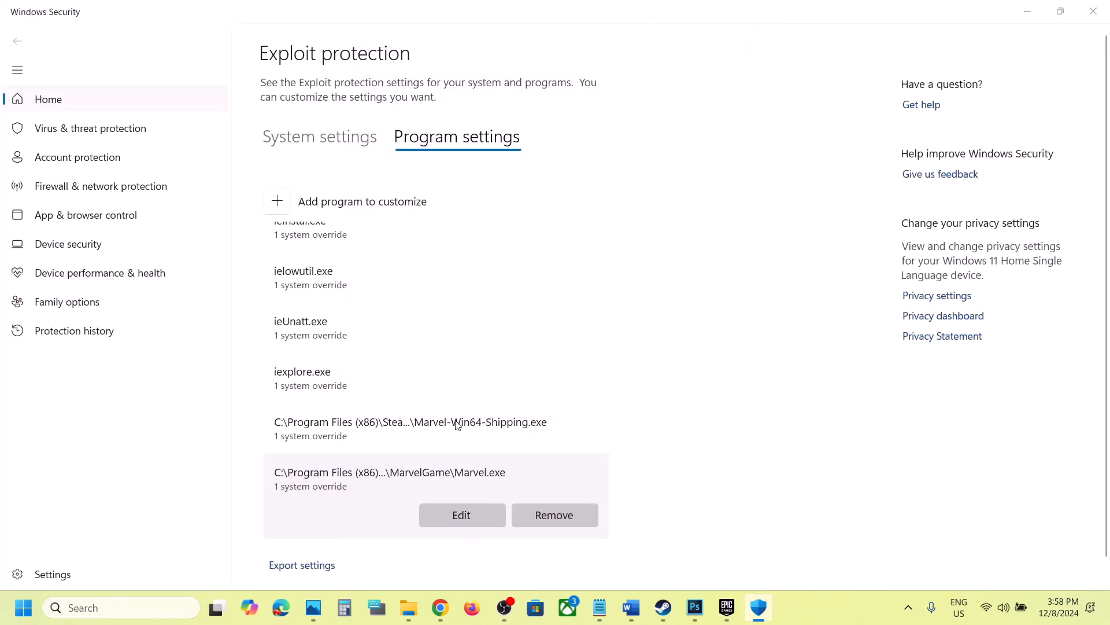
Choose the Marvel application by exact file path again to reopen its program settings
click(284, 209)
click(280, 255)
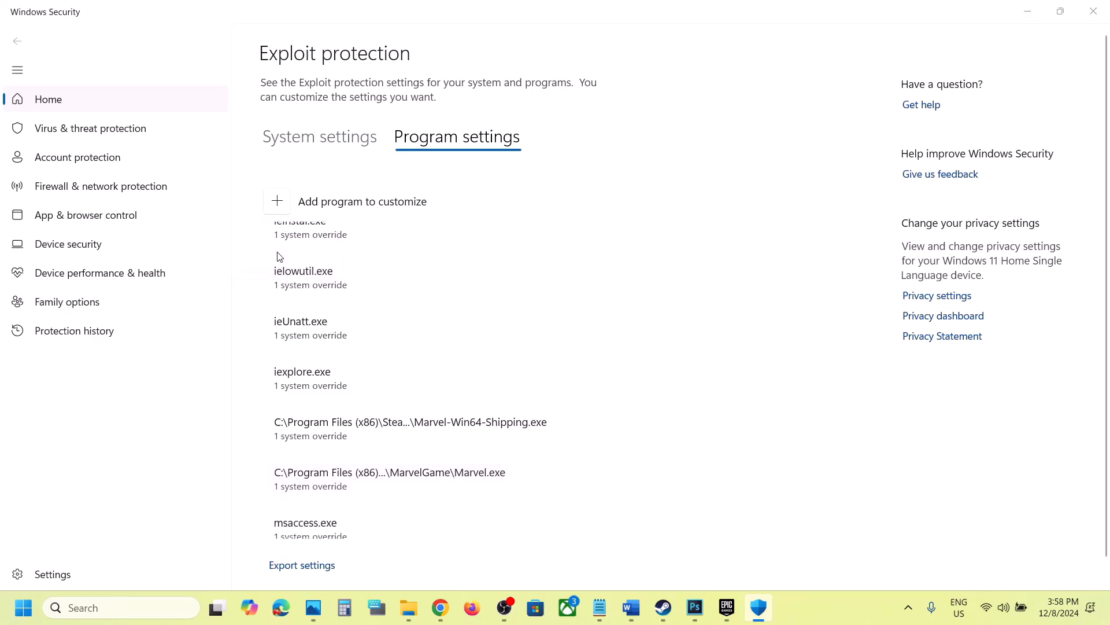
double_click(166, 164)
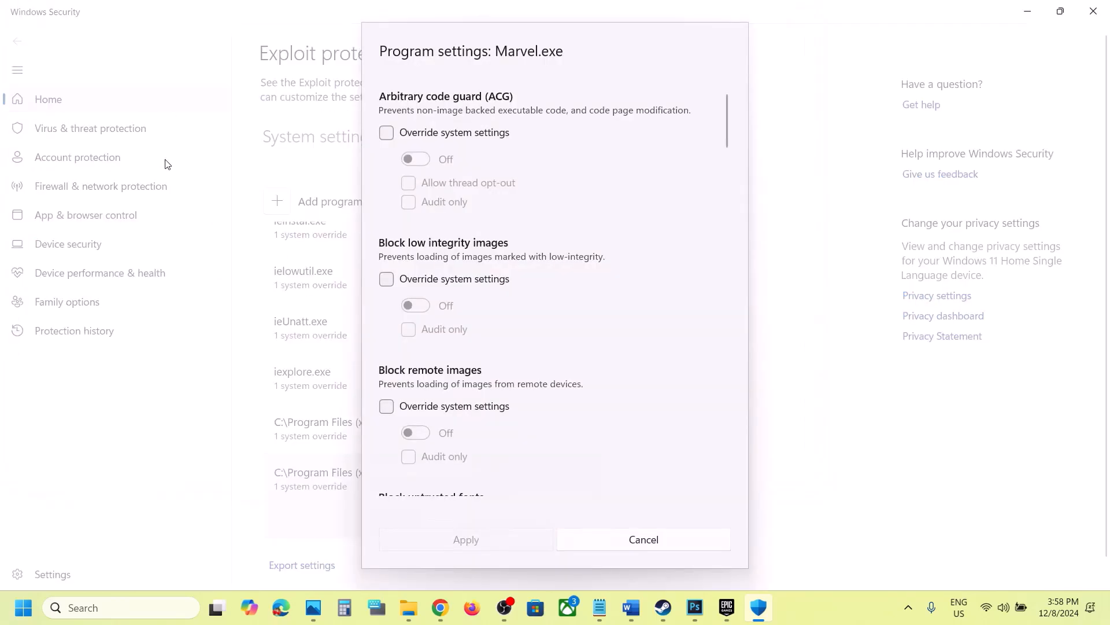
Override the system setting for Control flow guard (CFG) on Marvel.exe, switch it off and apply the change
scroll(532, 322, down, 10)
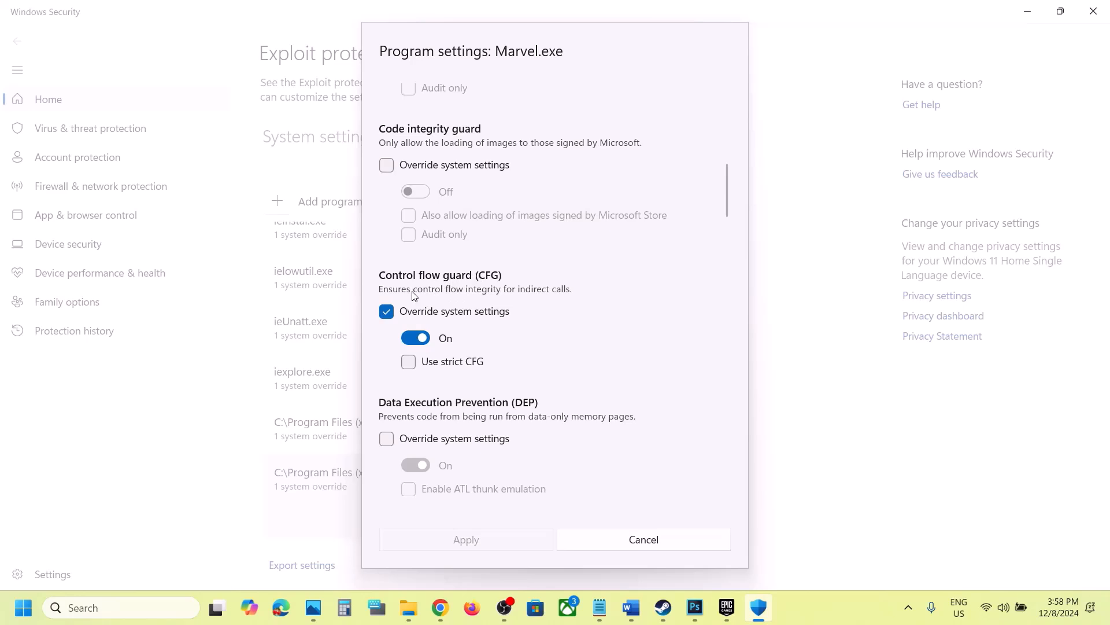
click(387, 312)
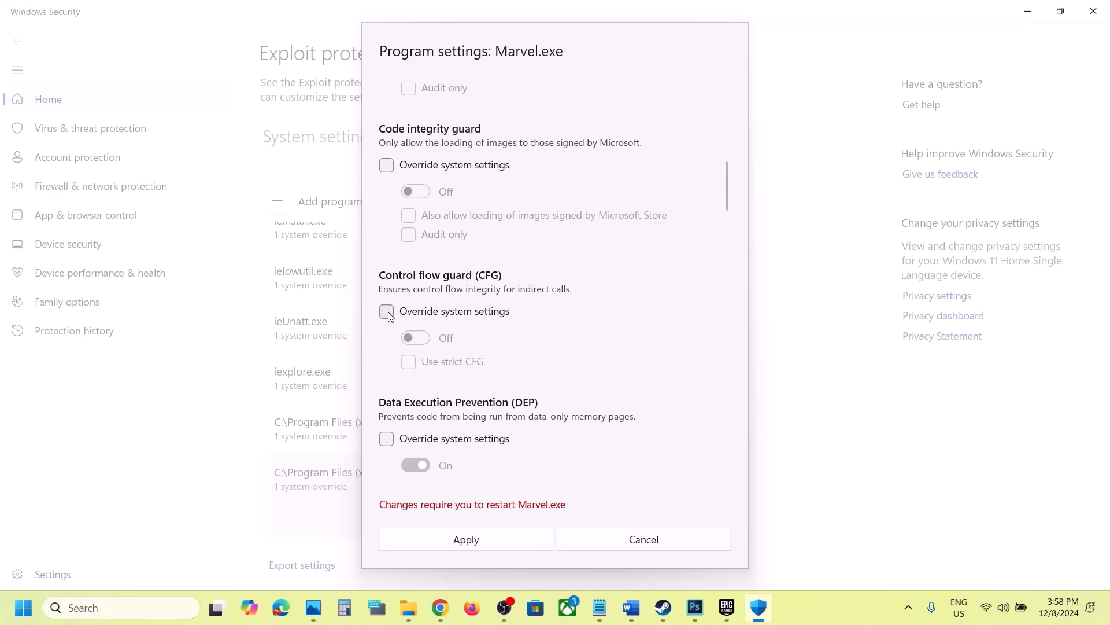
click(387, 312)
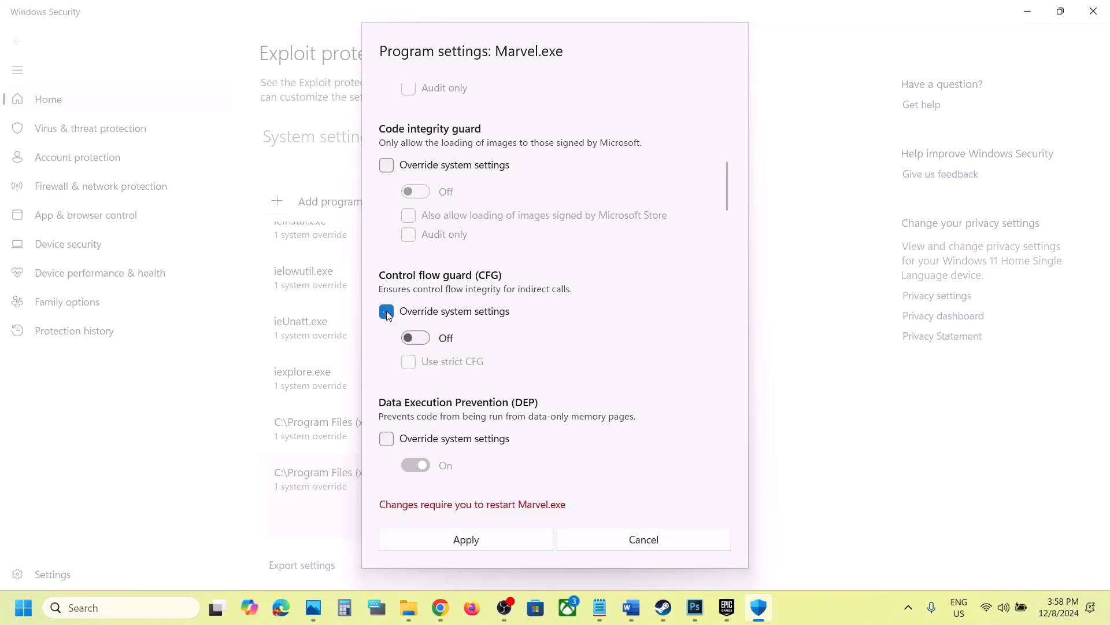
click(426, 342)
click(414, 344)
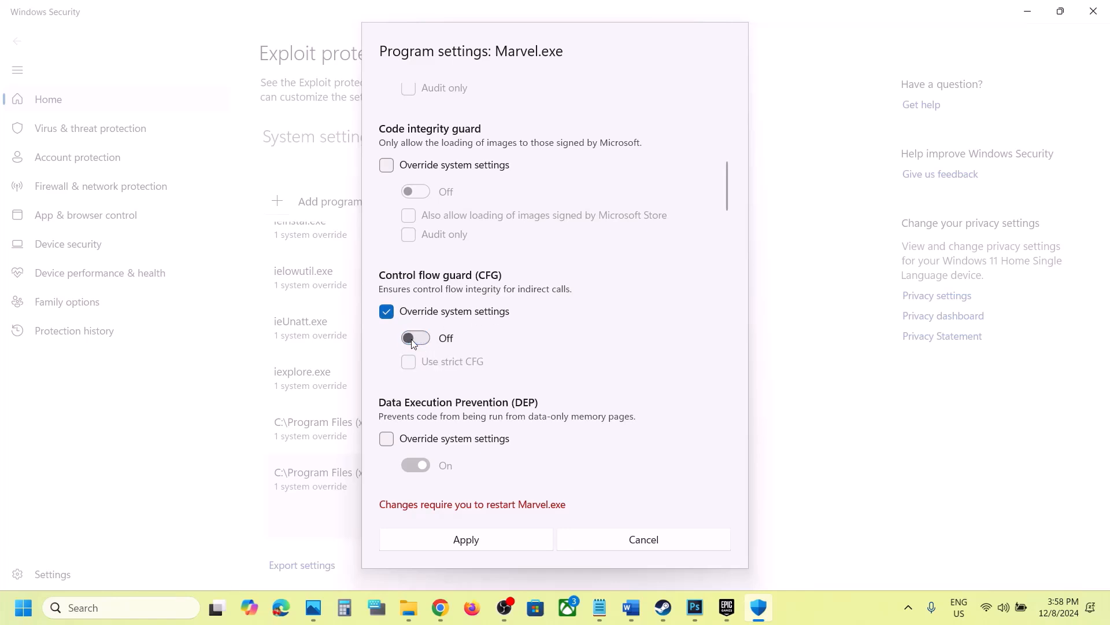
click(476, 534)
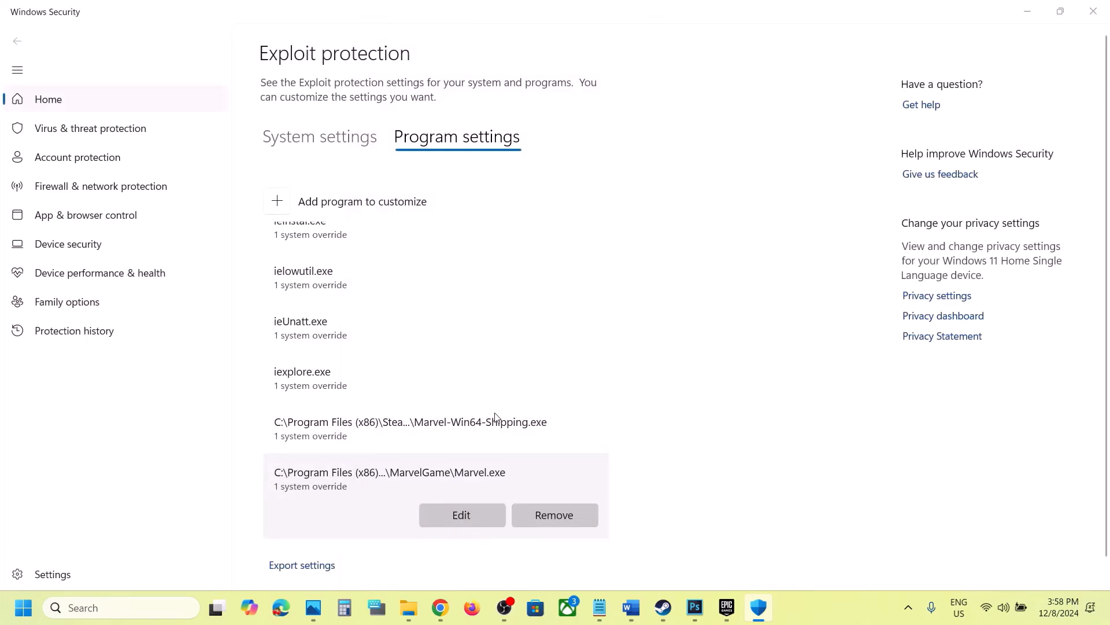
Add Marvel-Win64-Shipping from MarvelGame\Marvel\Binaries\Win64 as a program to customize in Exploit protection
click(285, 207)
click(279, 252)
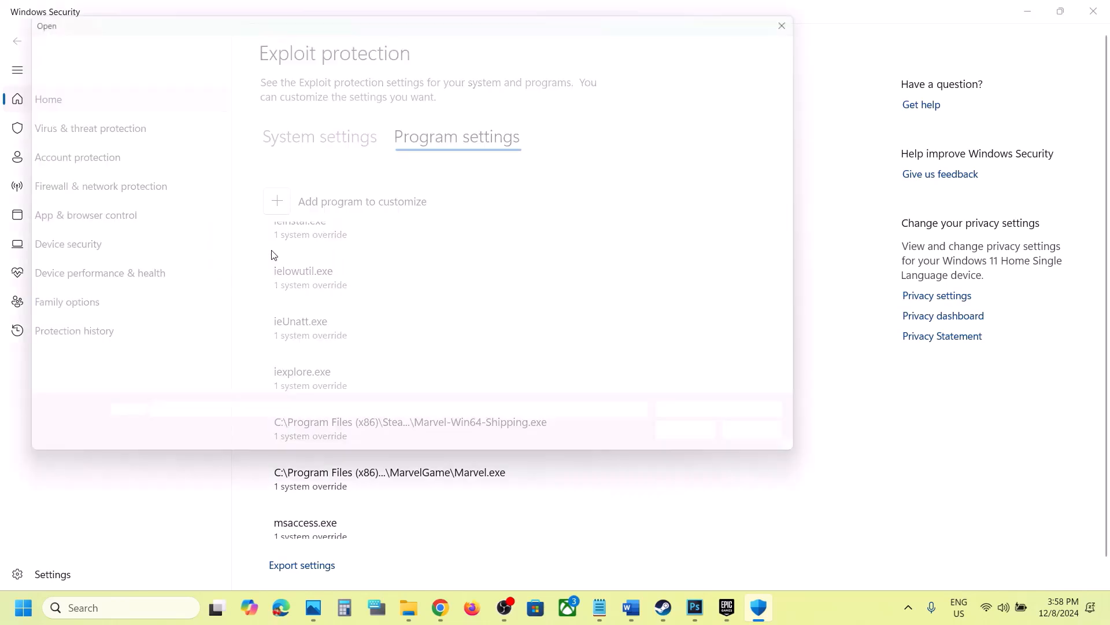
double_click(173, 137)
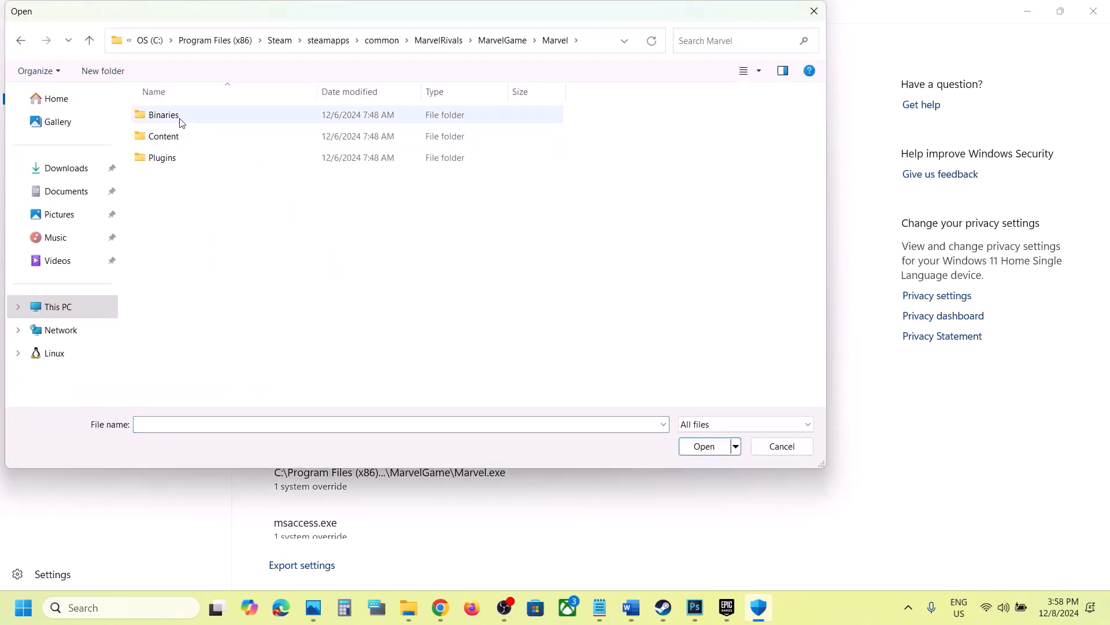
double_click(179, 115)
double_click(179, 116)
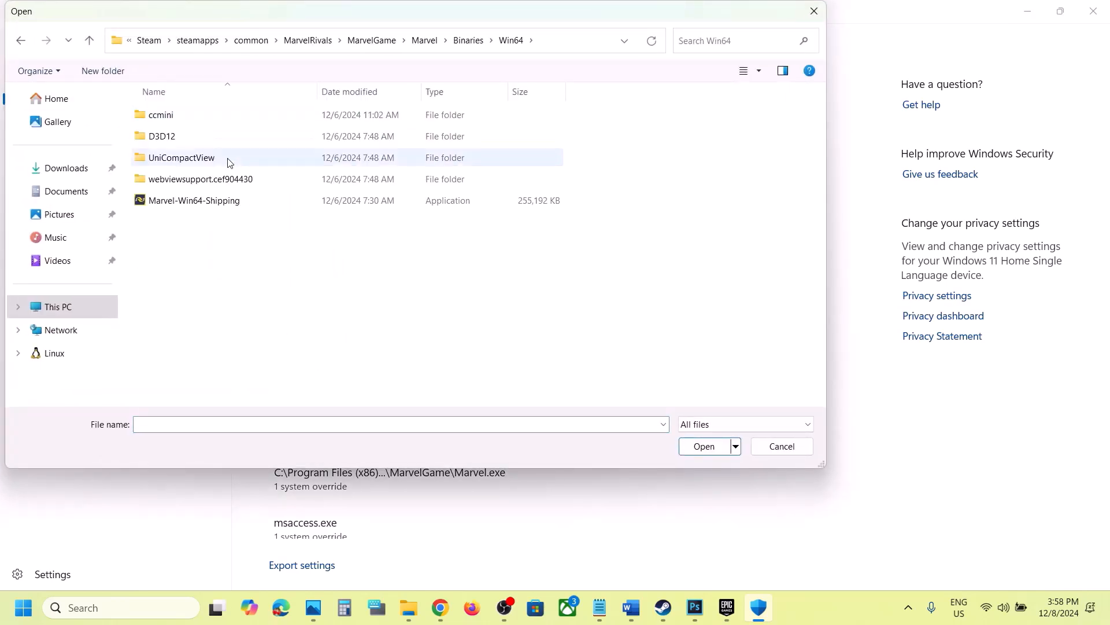
click(199, 208)
click(690, 448)
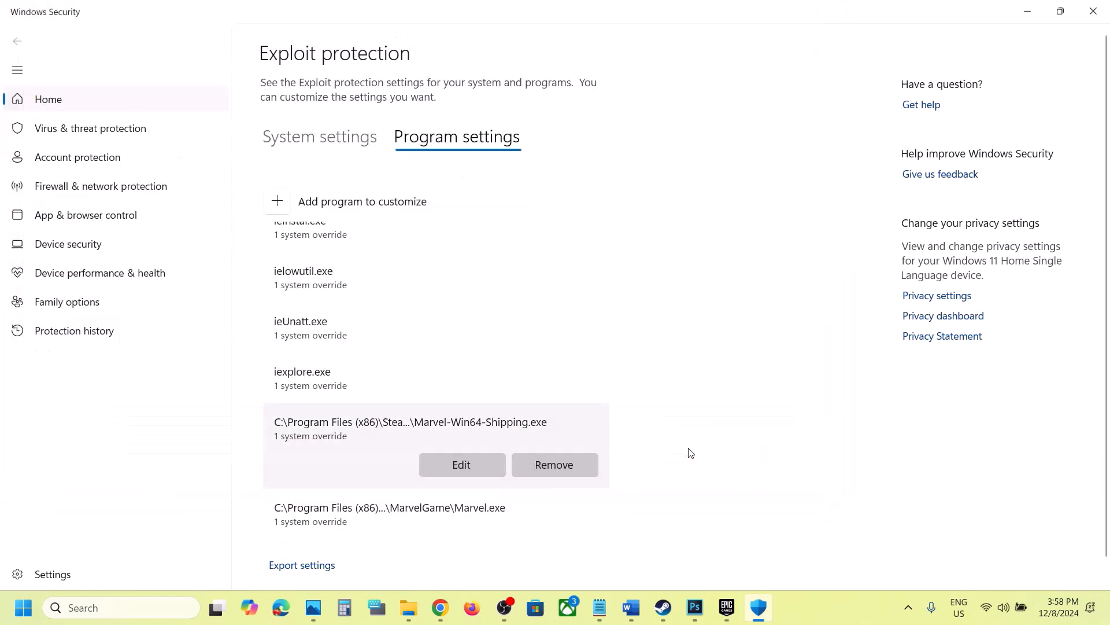
Override Control flow guard (CFG) to Off for Marvel-Win64-Shipping.exe, apply it and close Windows Security
scroll(495, 328, down, 9)
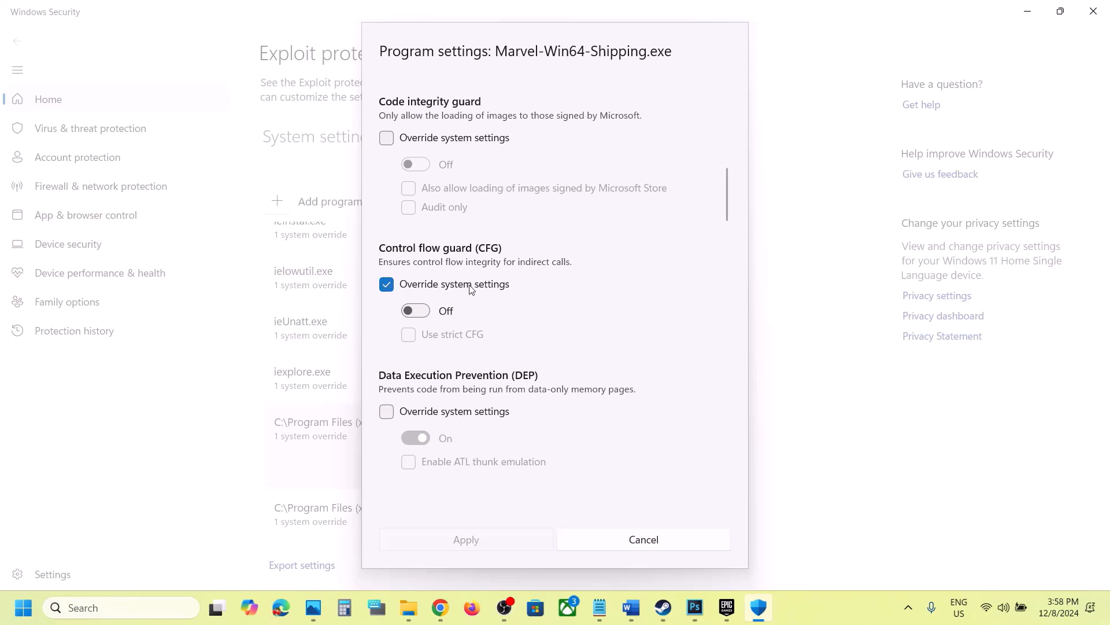
click(425, 315)
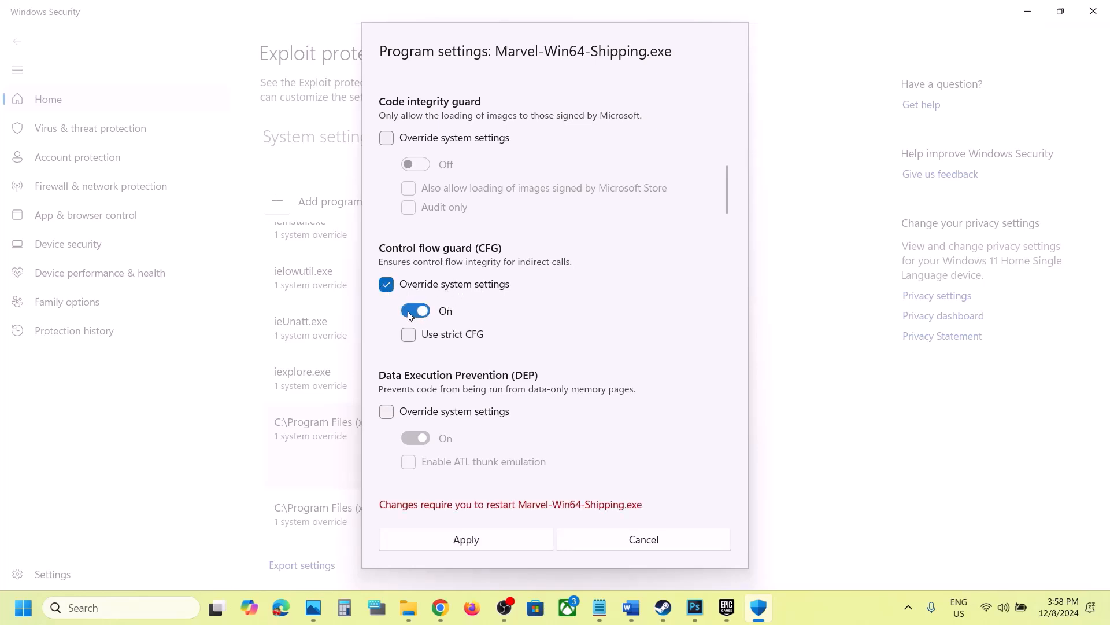
click(407, 311)
click(472, 547)
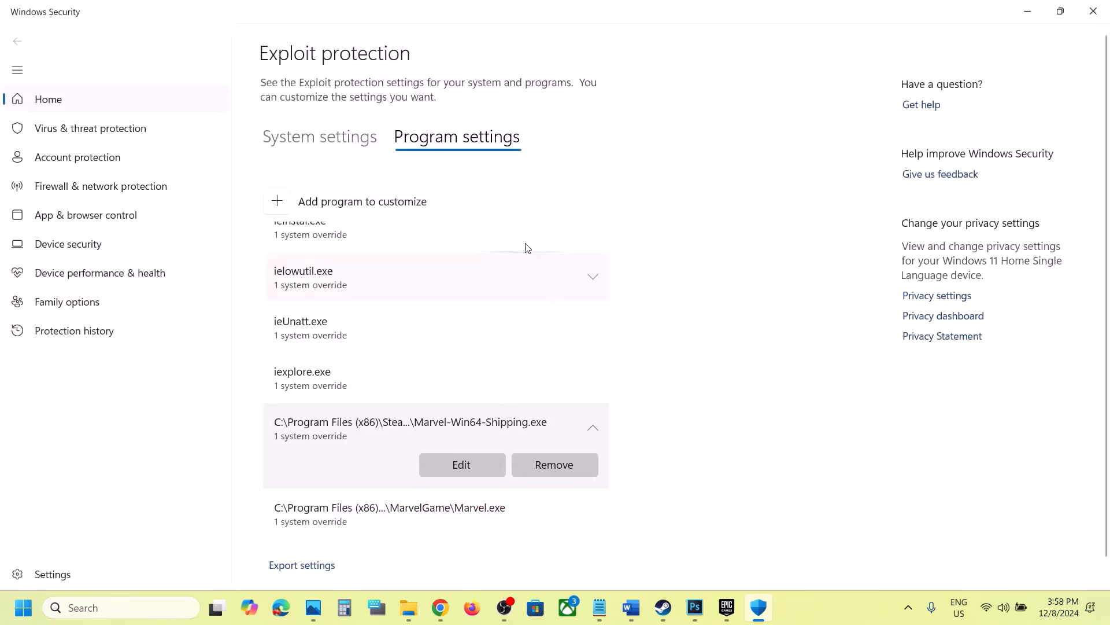
click(1086, 12)
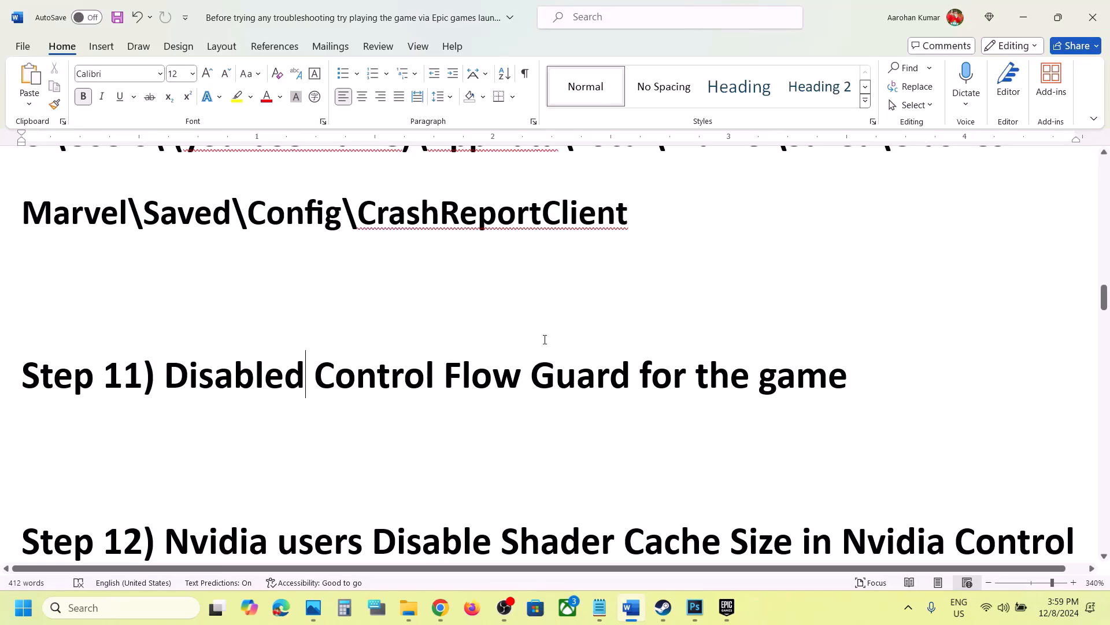
Read Step 12 in the Word troubleshooting notes, on disabling Shader Cache Size for Nvidia users
scroll(399, 386, down, 3)
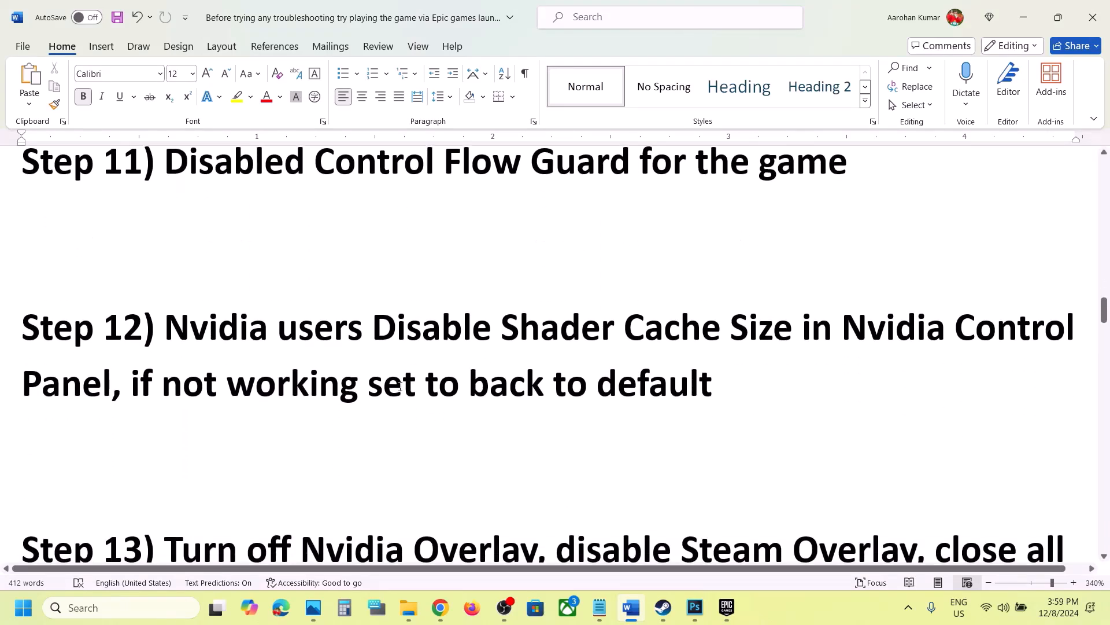
scroll(208, 347, up, 1)
drag(165, 416, 703, 420)
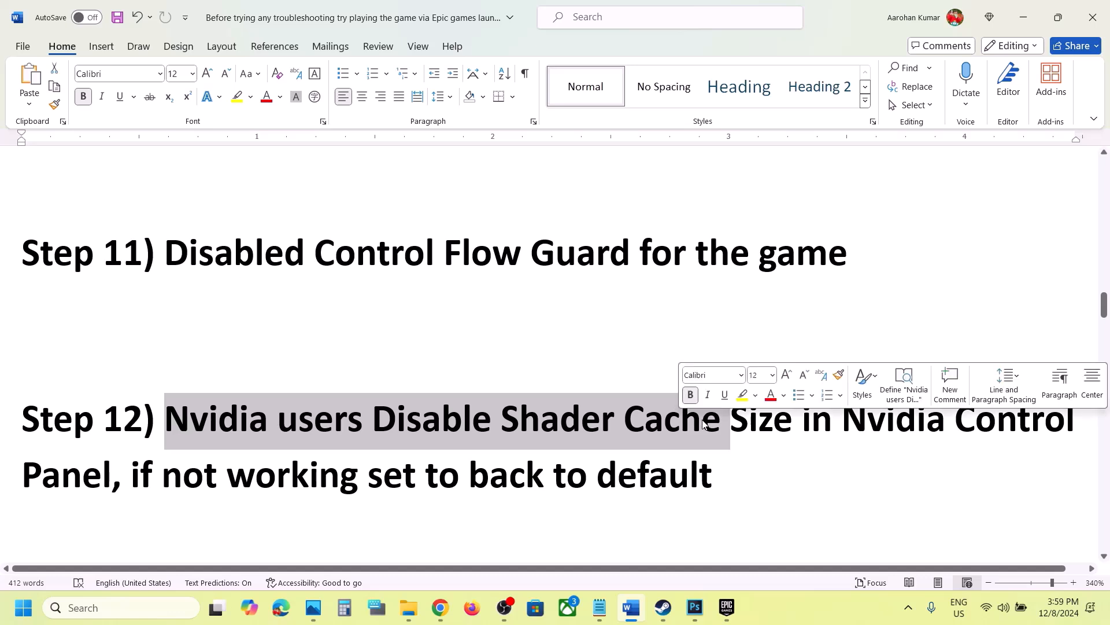
click(581, 420)
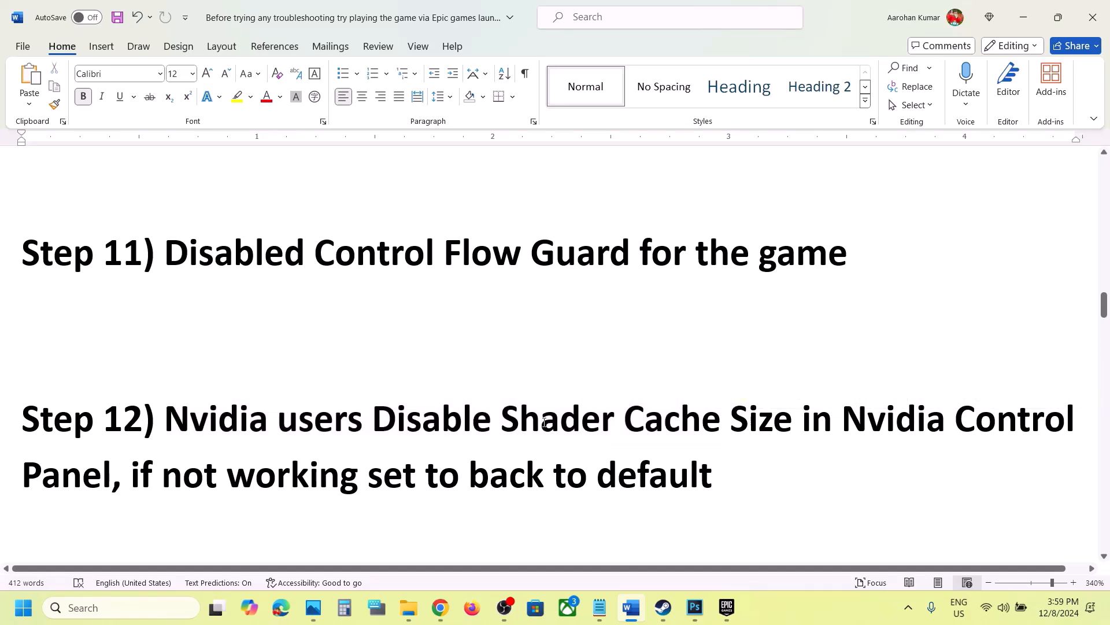
Show the desktop and open the NVIDIA Control Panel from it
click(811, 609)
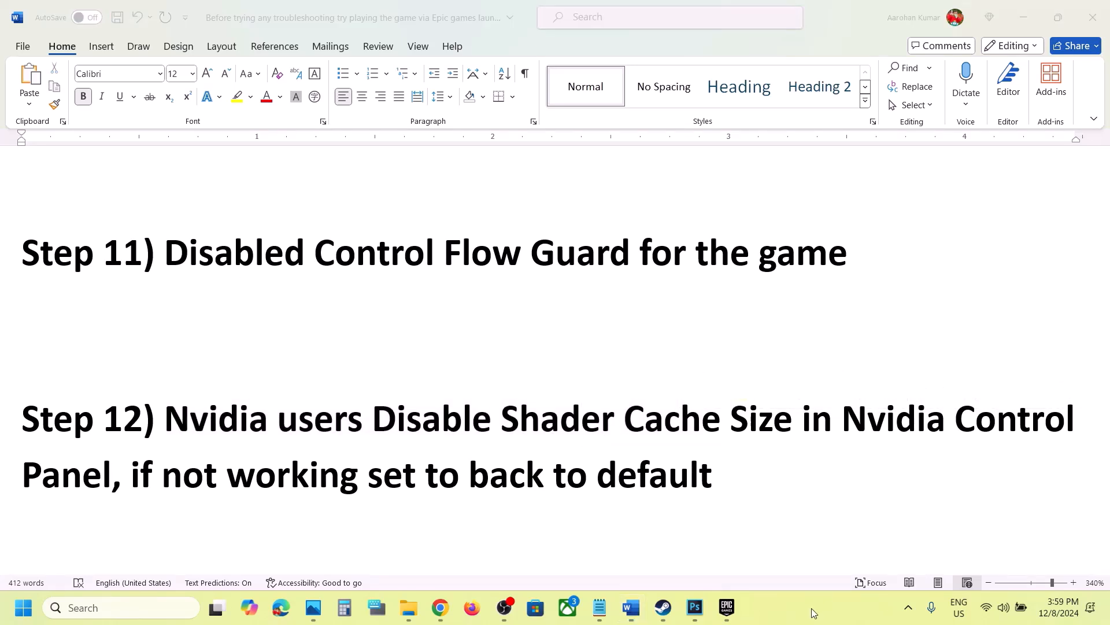
key(super+d)
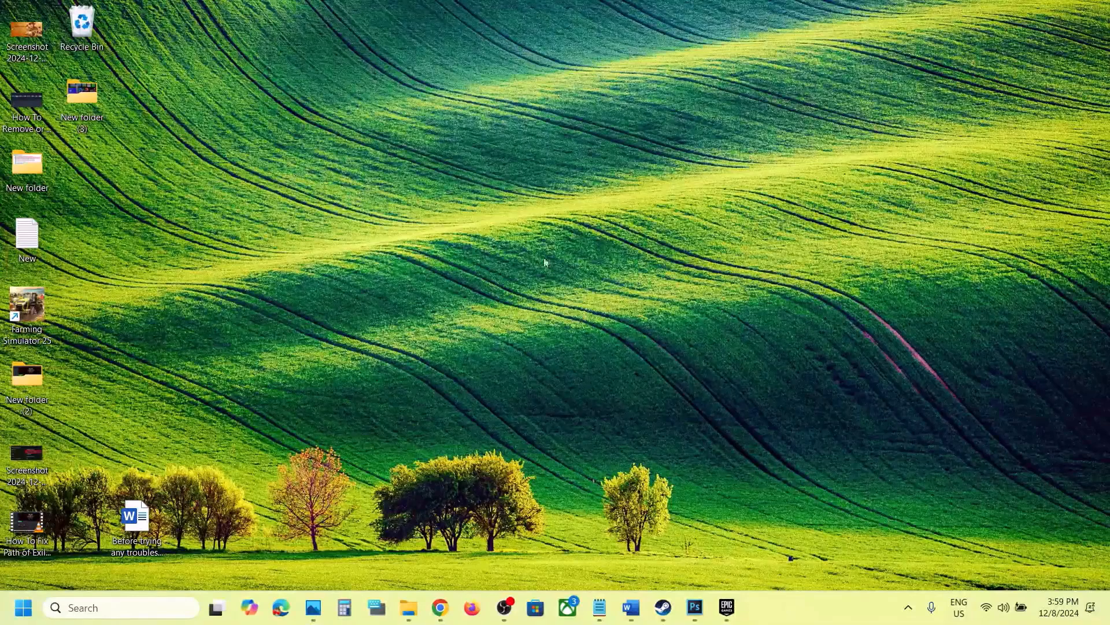
right_click(570, 267)
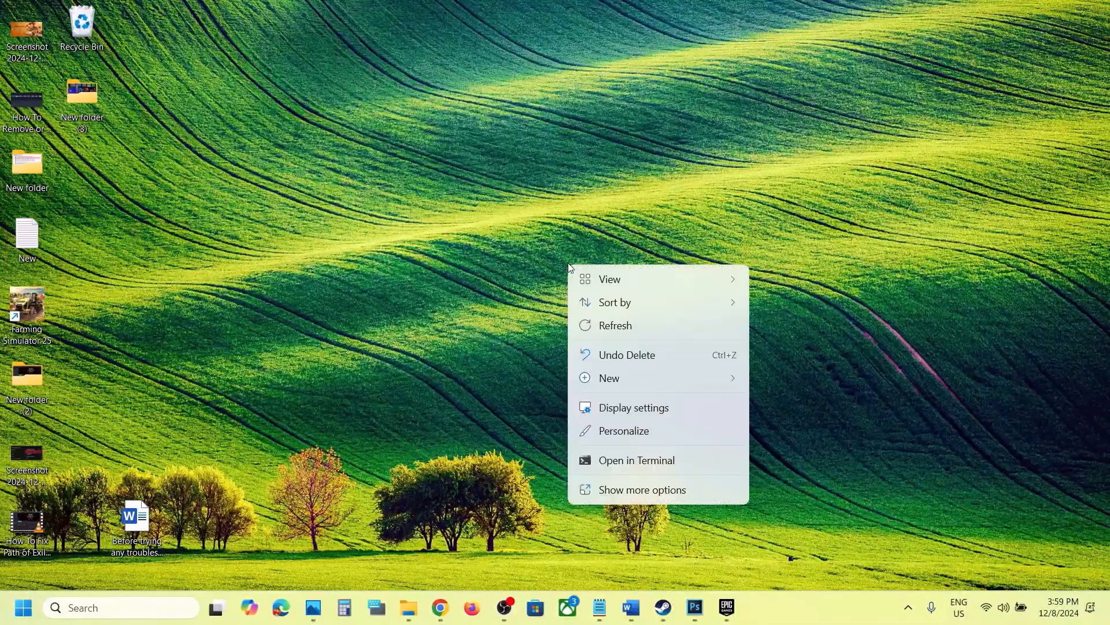
click(636, 491)
click(638, 382)
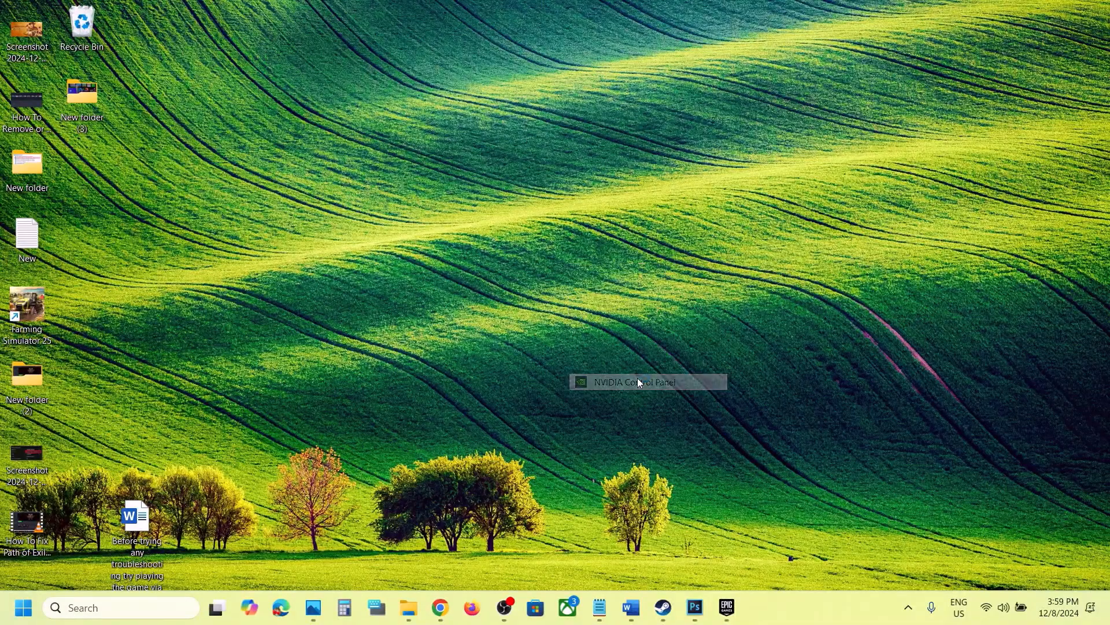
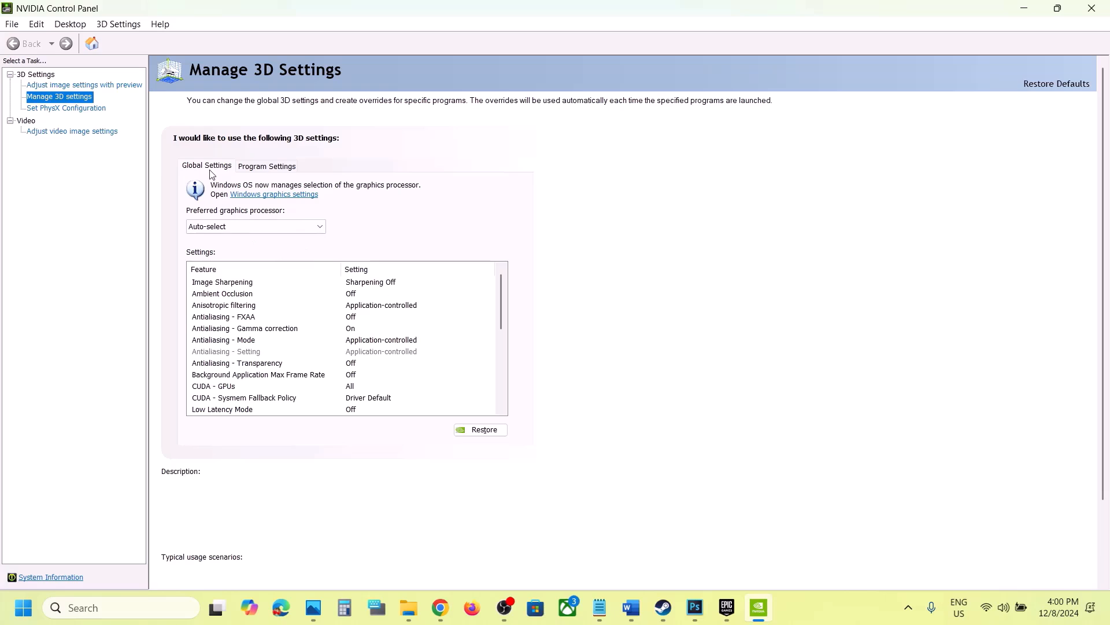
Set Shader Cache Size to Disabled in the global 3D settings and apply the change
click(297, 378)
scroll(297, 376, down, 1)
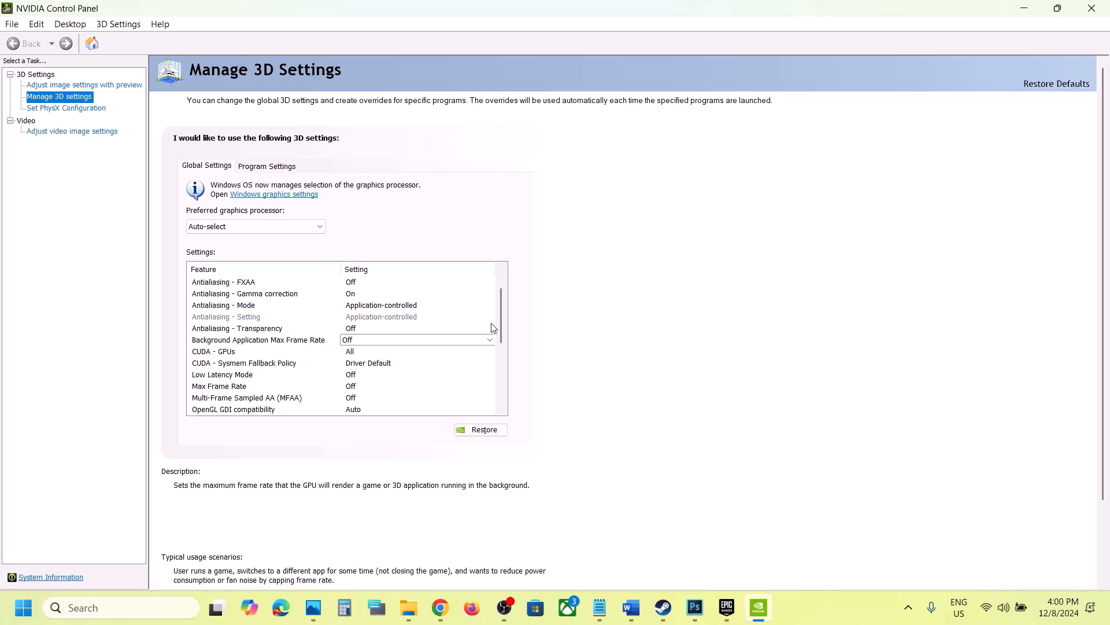
scroll(500, 312, down, 5)
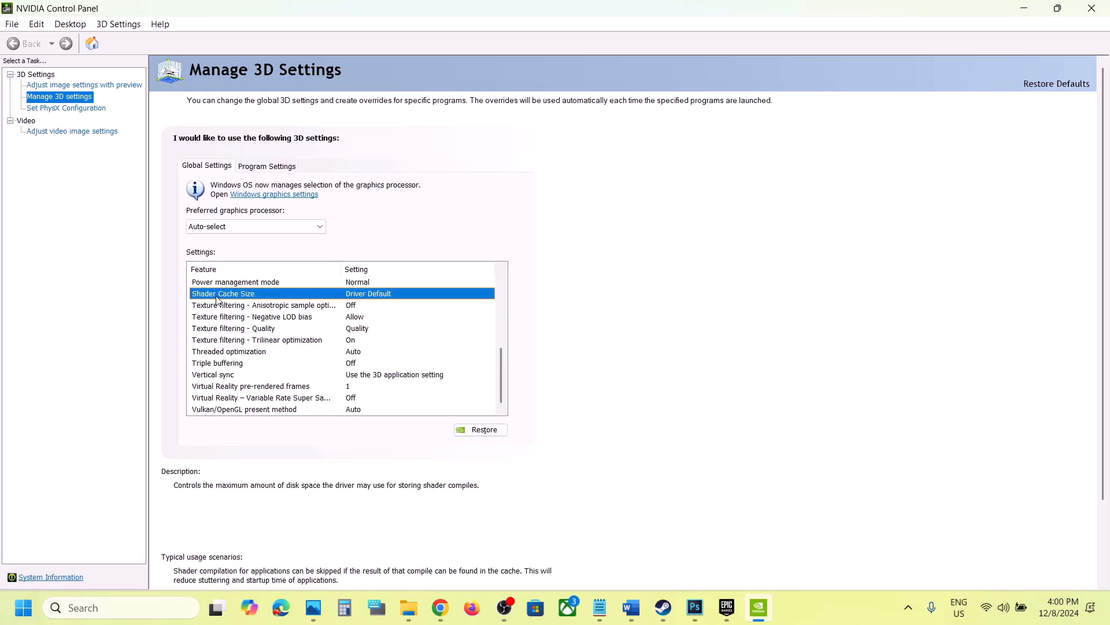
click(399, 294)
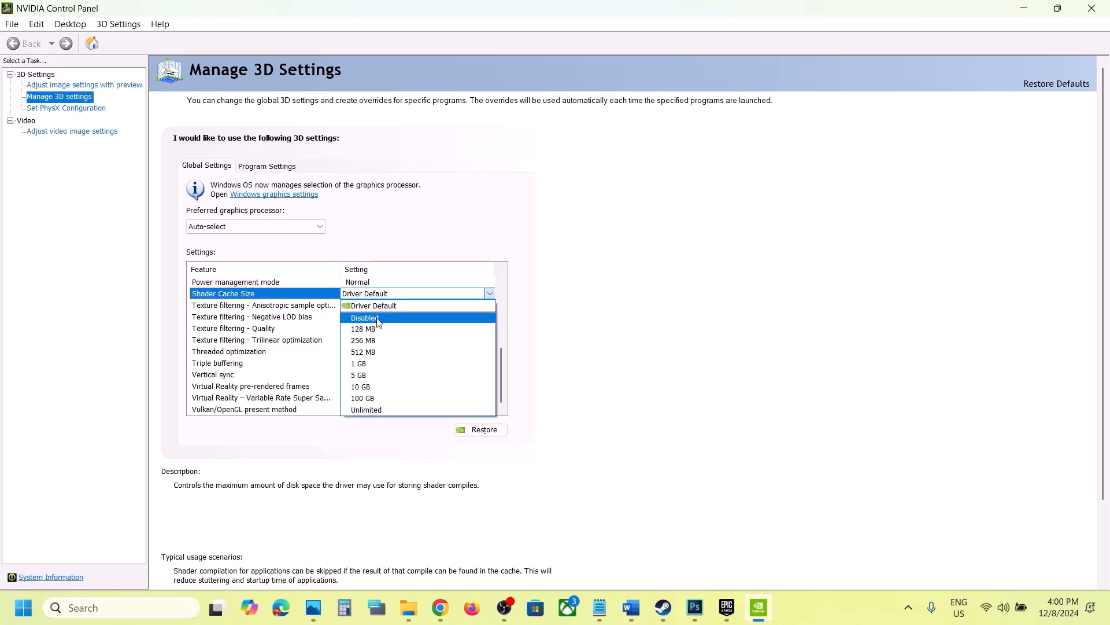
click(375, 318)
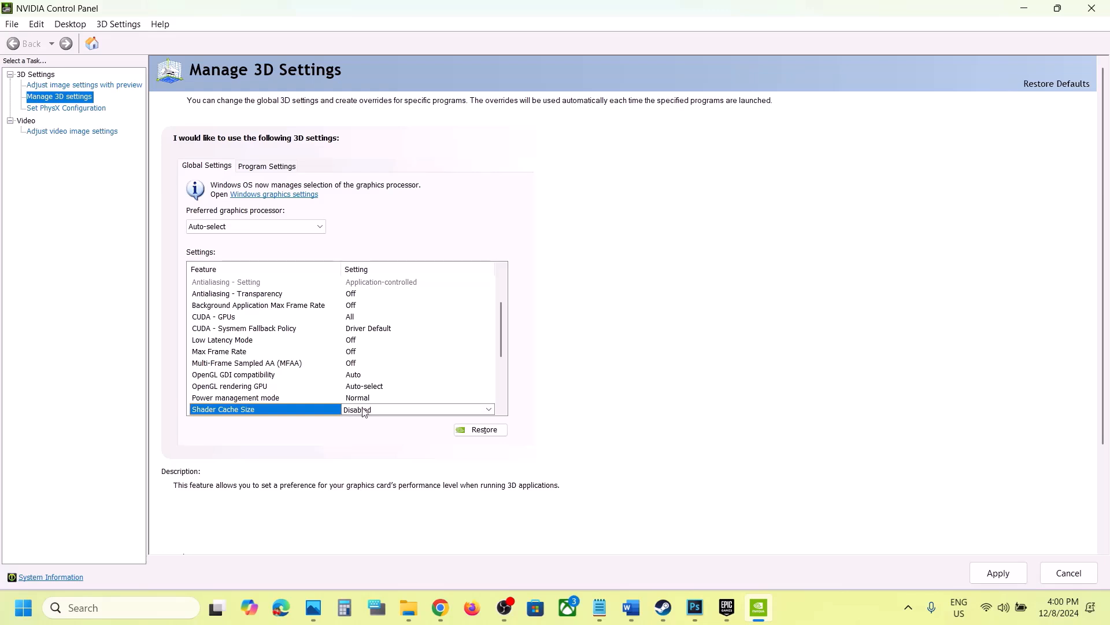
click(994, 574)
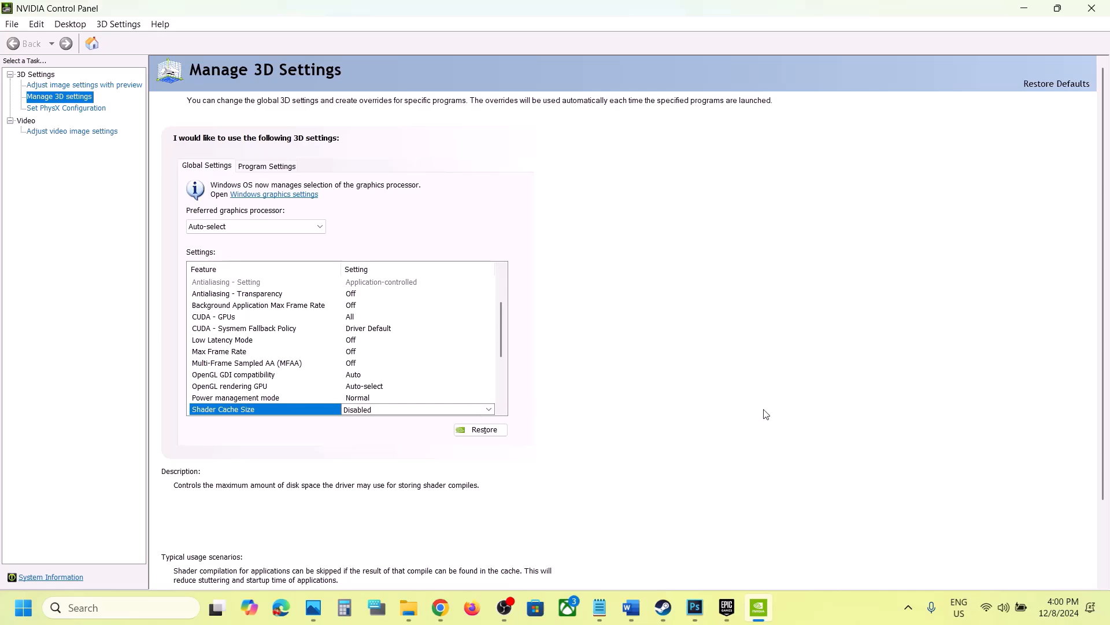
Return to the Word notes, review Step 12 and highlight "Turn off Nvidia Overlay" in Step 13
click(633, 617)
drag(764, 468, 205, 422)
scroll(204, 431, down, 2)
scroll(203, 431, down, 5)
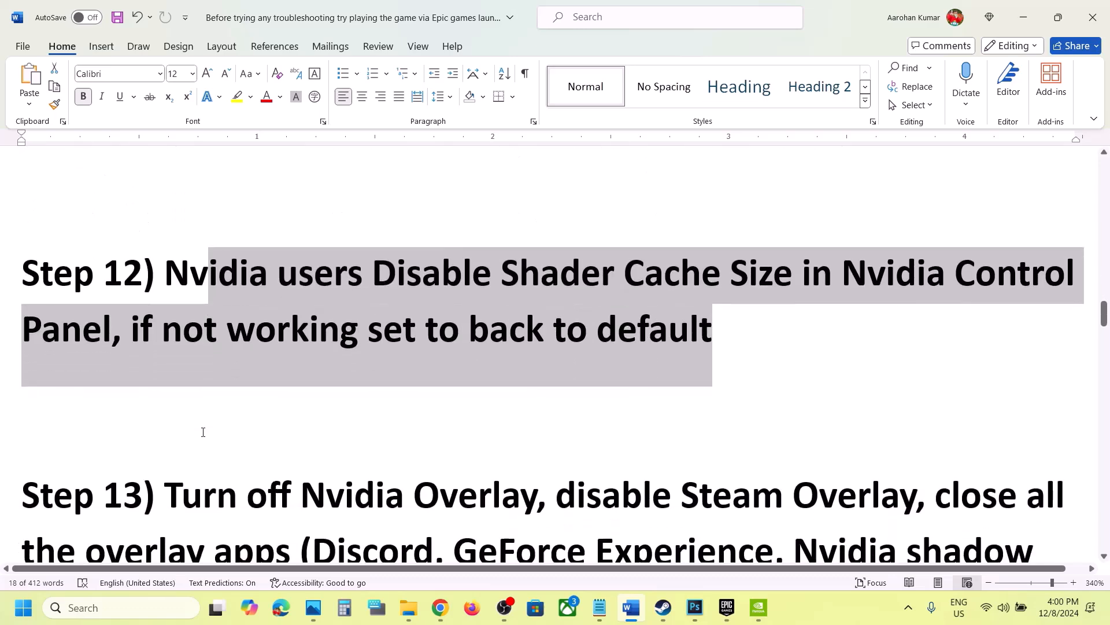
scroll(200, 417, up, 1)
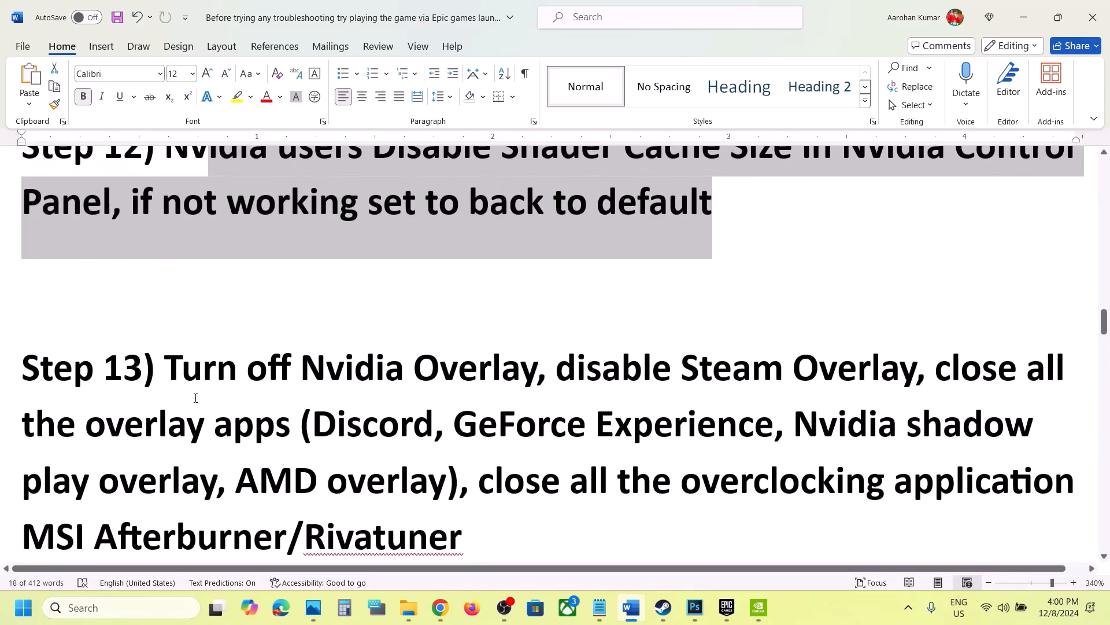
drag(177, 376, 554, 373)
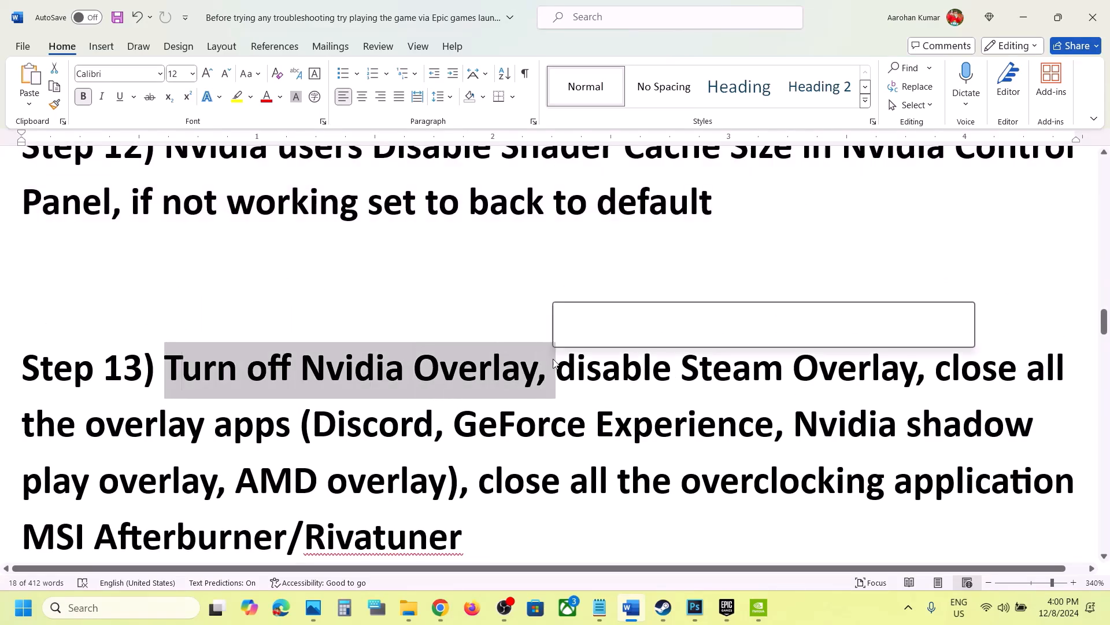
Find and open the NVIDIA app, turn off NVIDIA overlay in its settings and close the app
click(130, 607)
text(nvi)
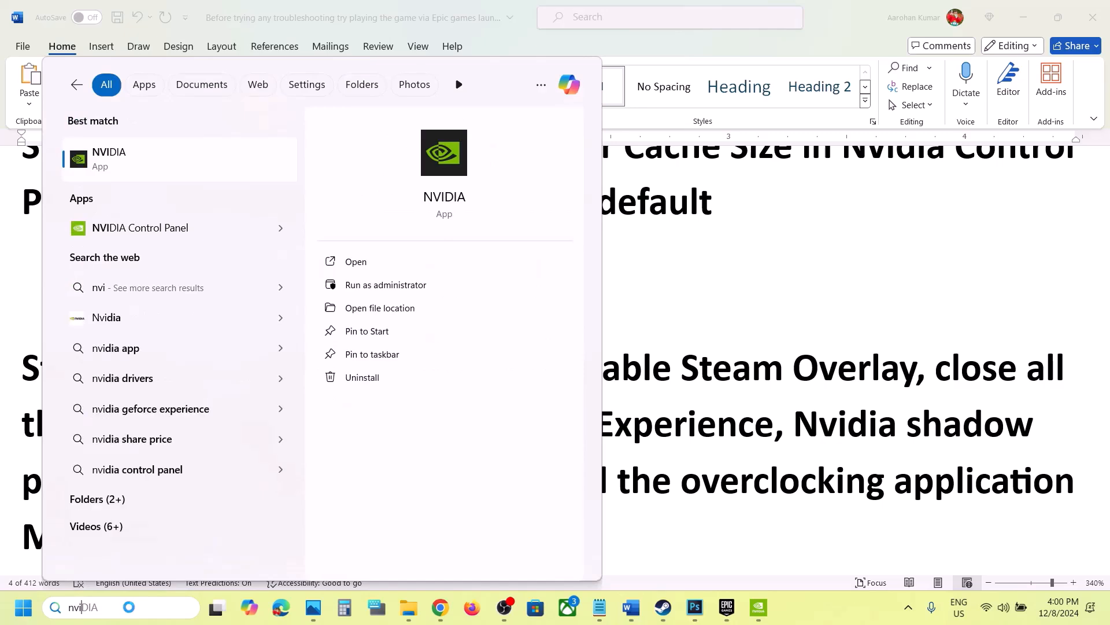
key(Return)
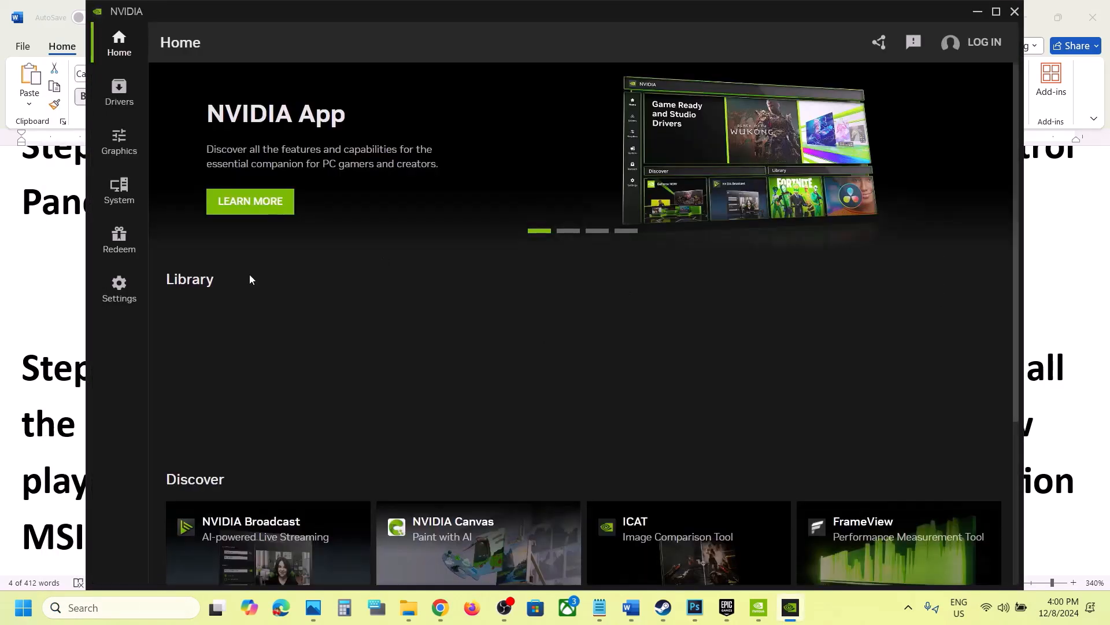
click(138, 287)
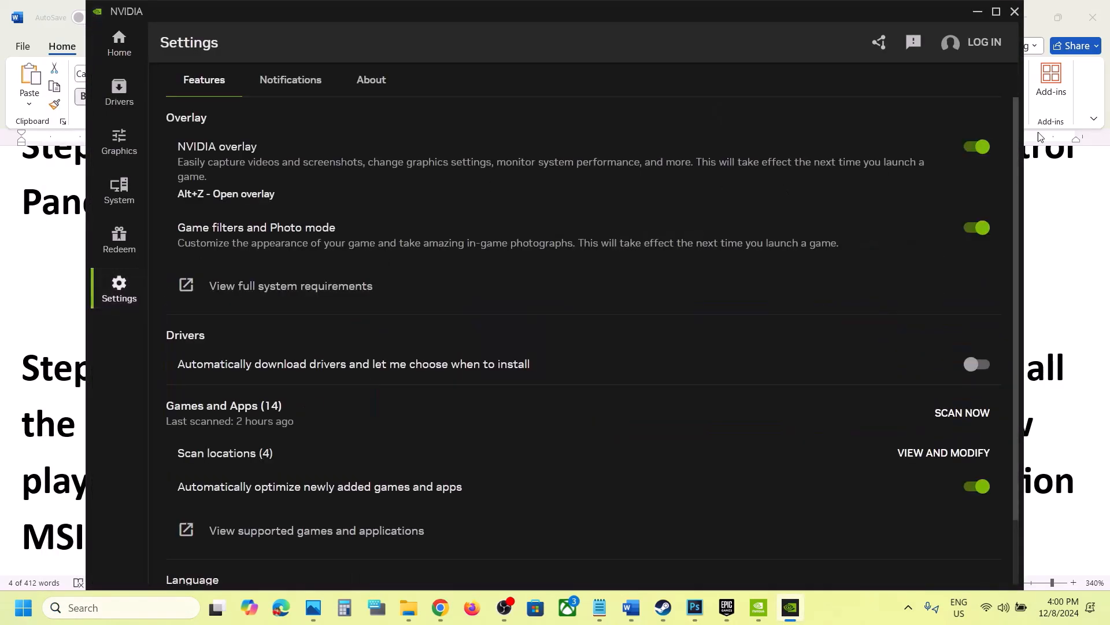
click(970, 151)
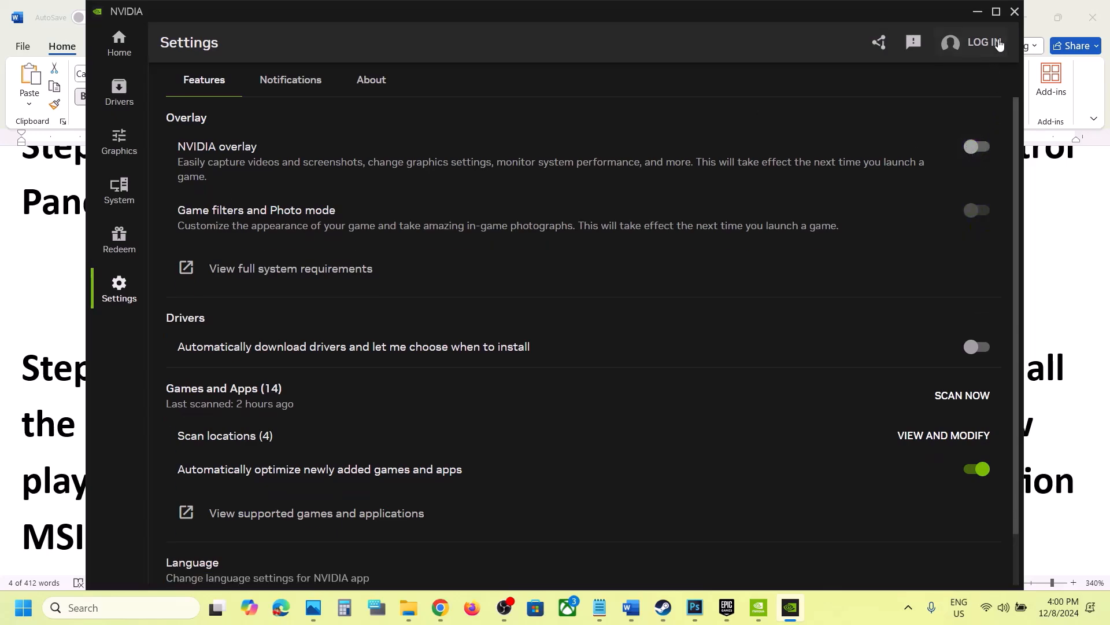
click(1015, 12)
Highlight the Nvidia Overlay instruction and "disable Steam Overlay" in Step 13 of the Word notes
drag(166, 370, 548, 347)
scroll(549, 344, down, 1)
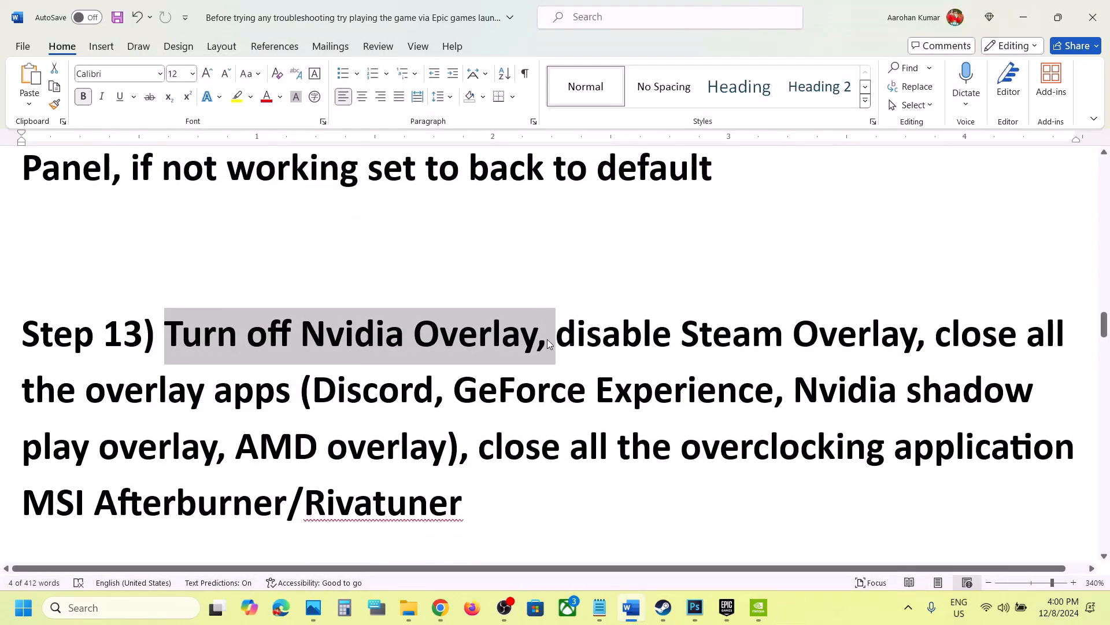
drag(557, 303, 916, 306)
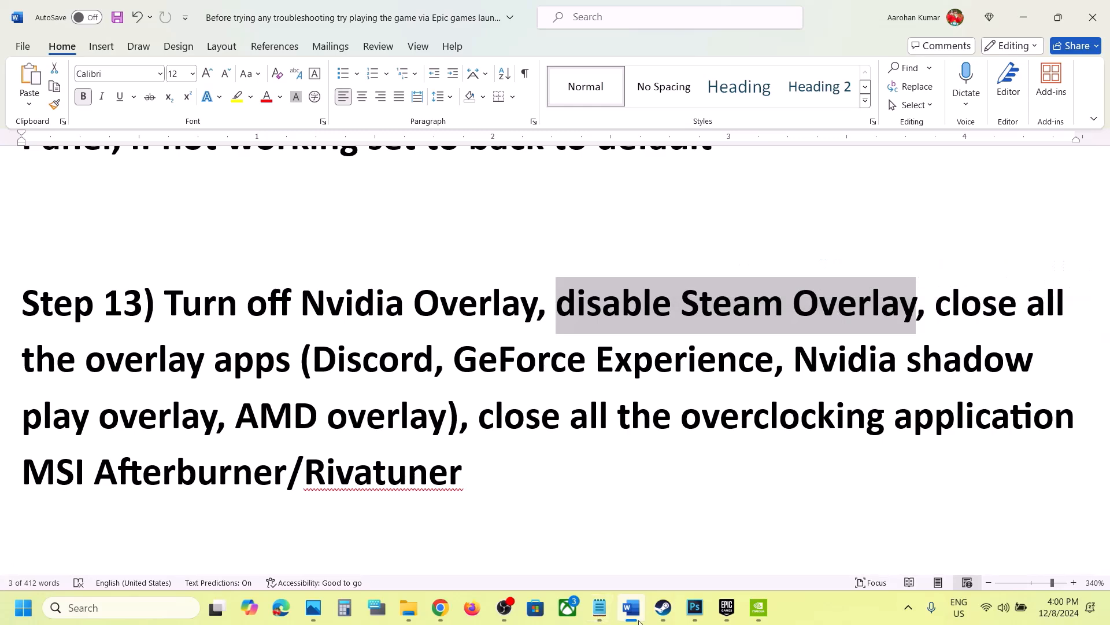
Switch to Steam, turn off the in-game Steam Overlay in the Marvel Rivals properties and close them
click(663, 607)
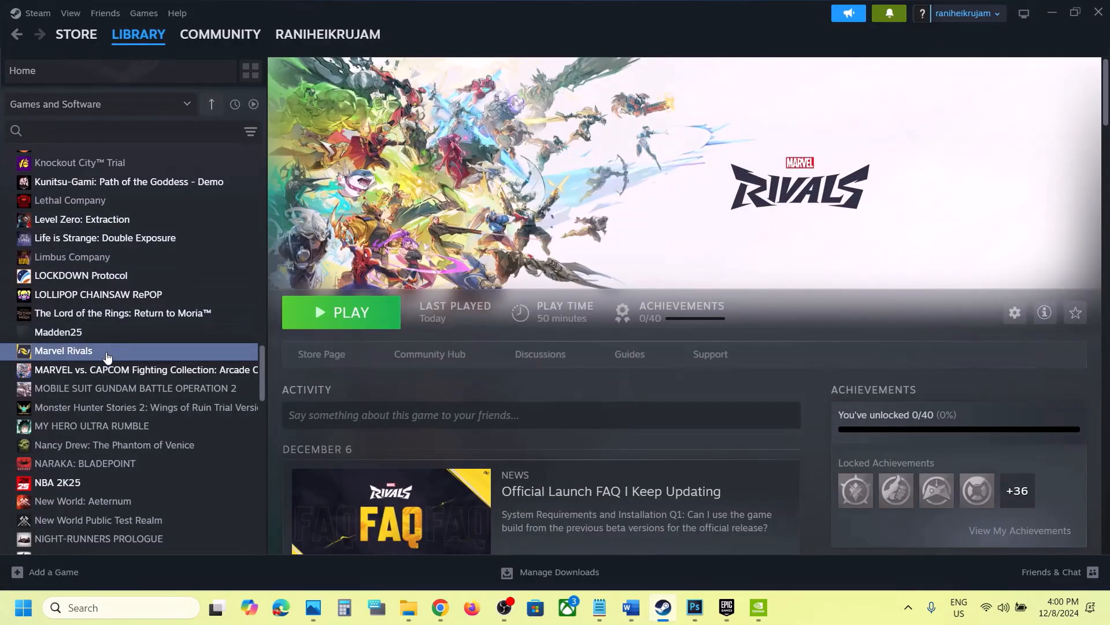
right_click(107, 357)
click(149, 461)
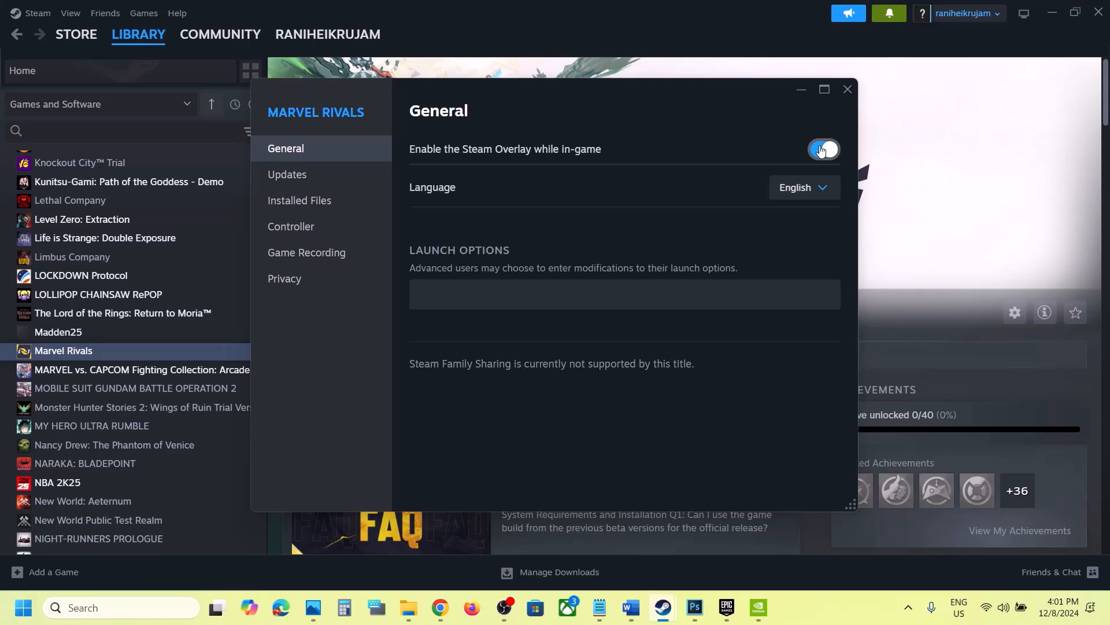
click(822, 149)
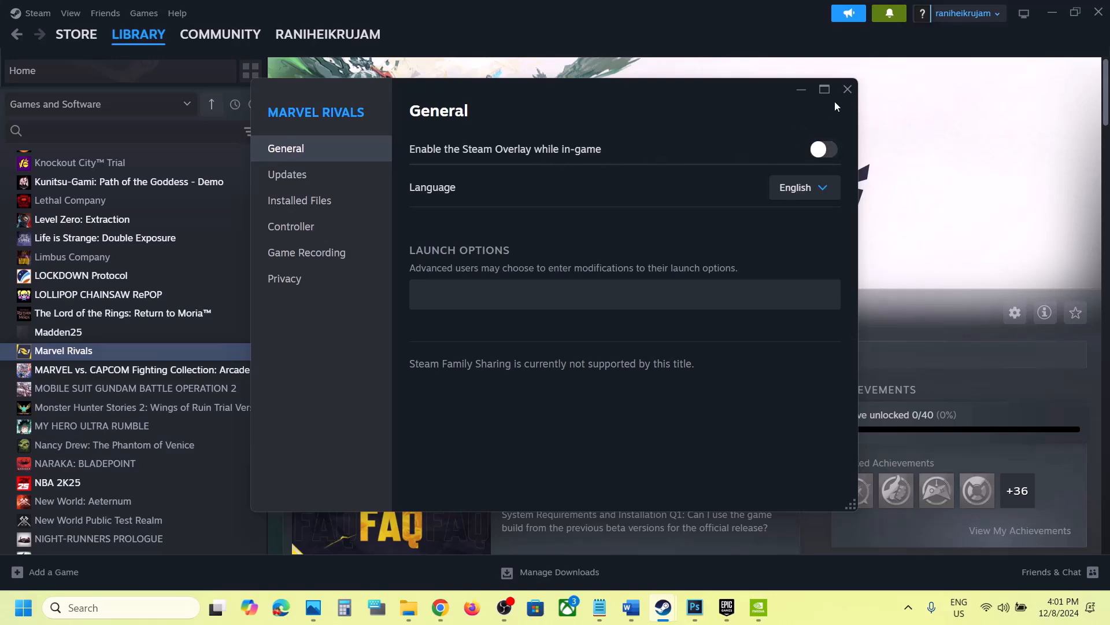
click(848, 89)
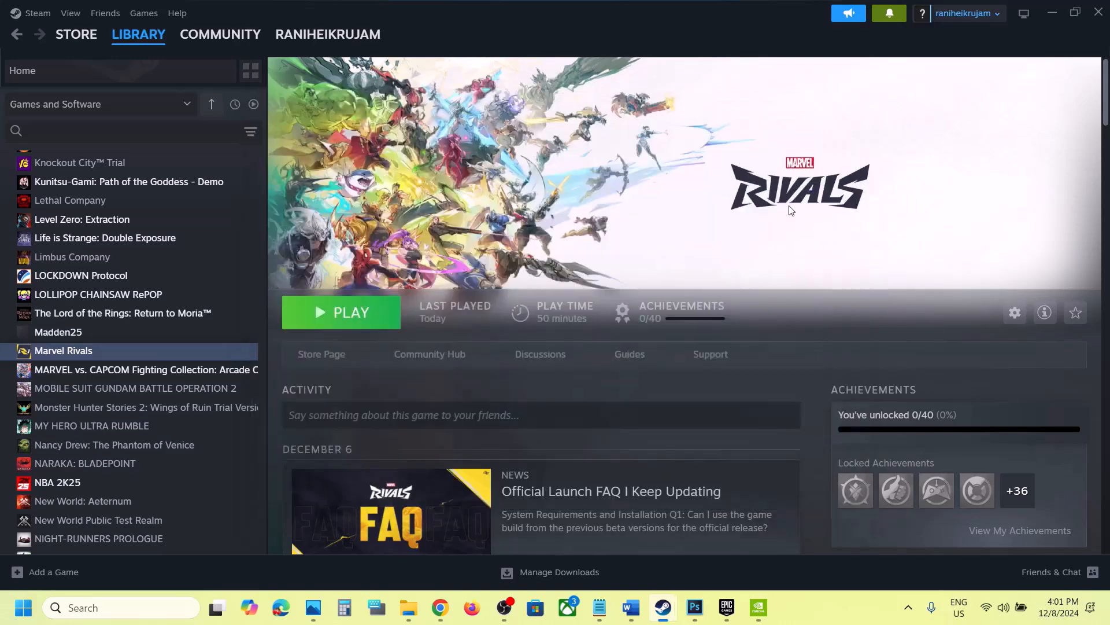
Return to the Word notes and highlight the Step 13 instruction to close all overlay apps, including Discord
click(638, 607)
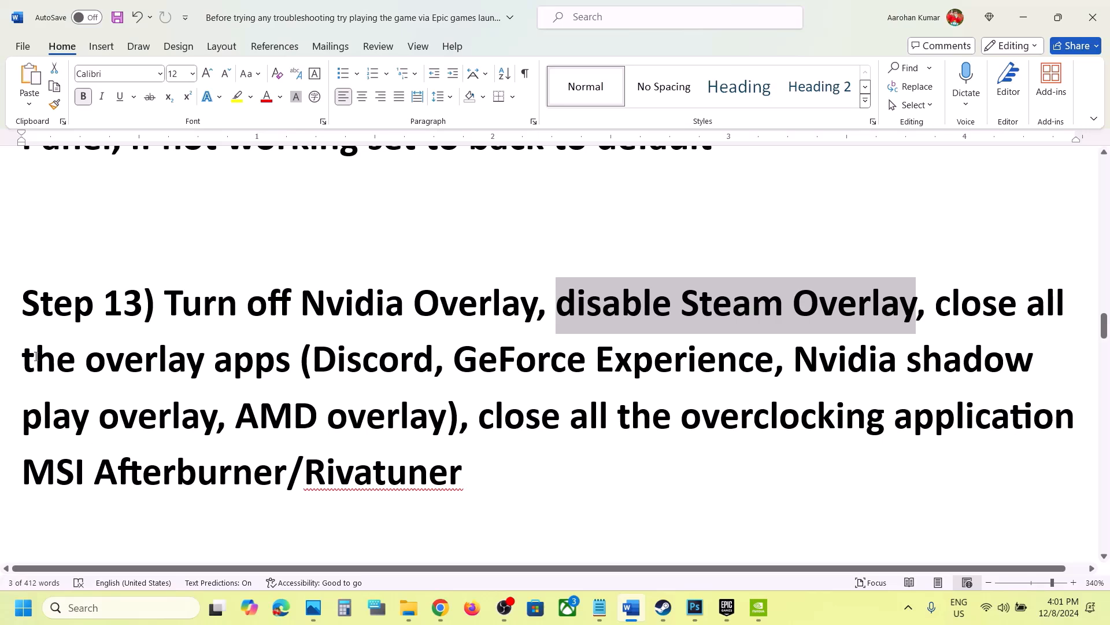
drag(36, 357, 434, 360)
drag(943, 305, 322, 354)
click(451, 359)
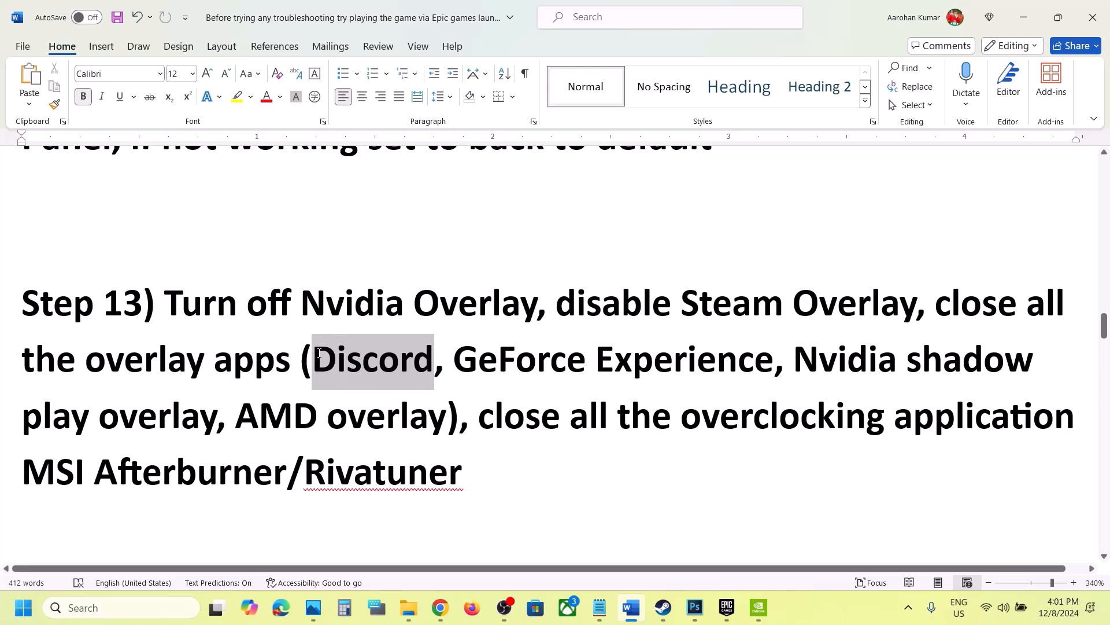
click(319, 354)
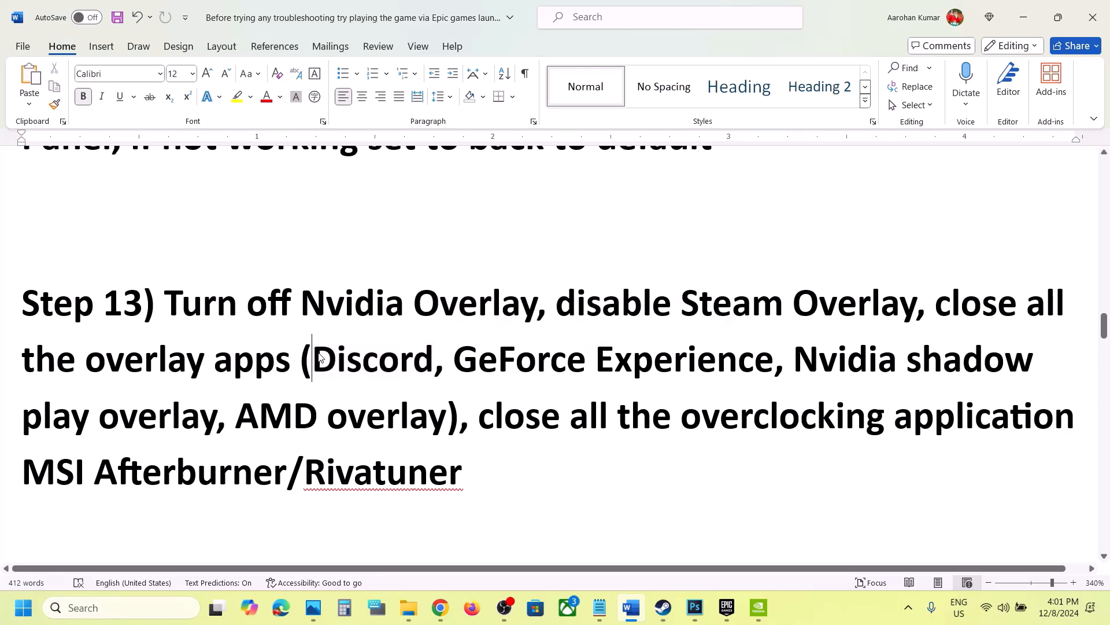
drag(936, 300, 933, 410)
Highlight "close all the overclocking application" in Step 13
drag(495, 415, 475, 473)
click(475, 472)
drag(478, 414, 1082, 418)
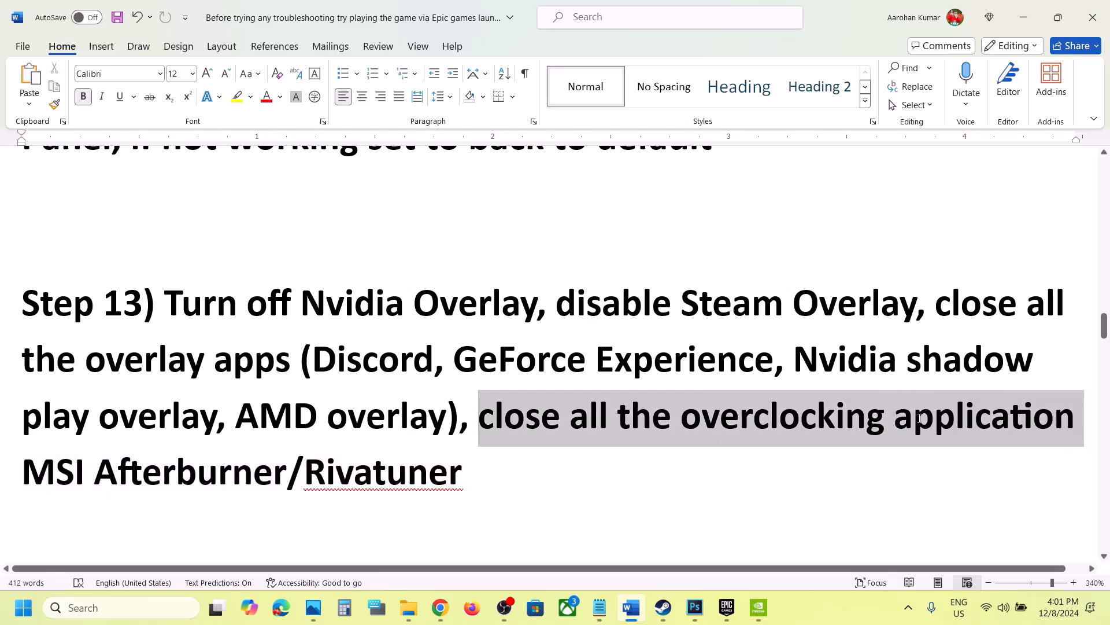
Go on to Step 14 in the notes and highlight "Roll back graphics driver"
scroll(440, 418, down, 5)
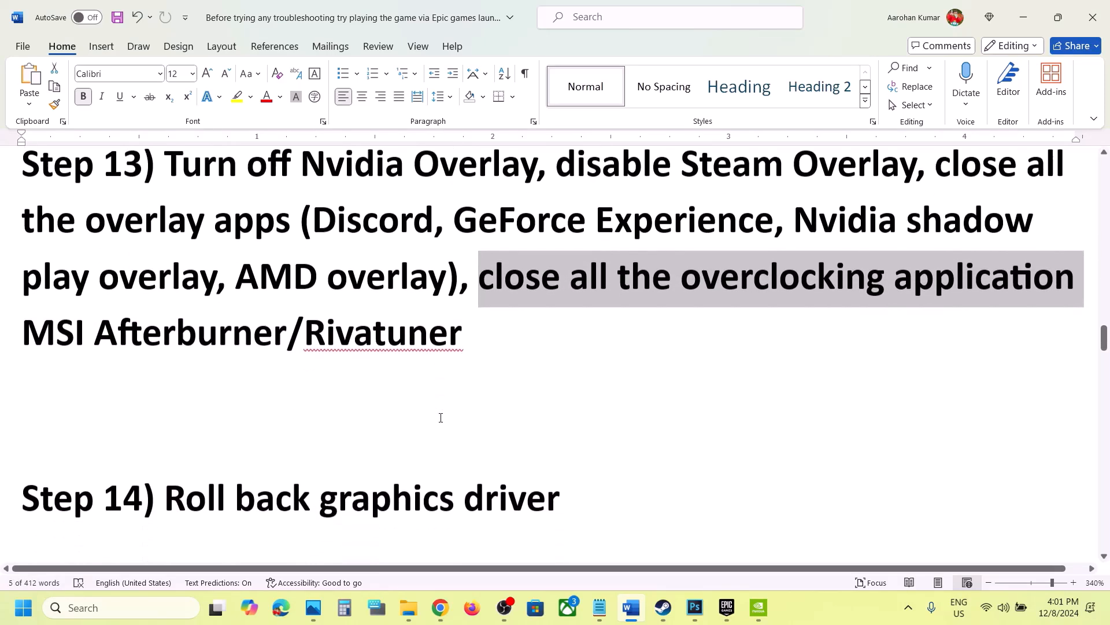
scroll(440, 417, up, 1)
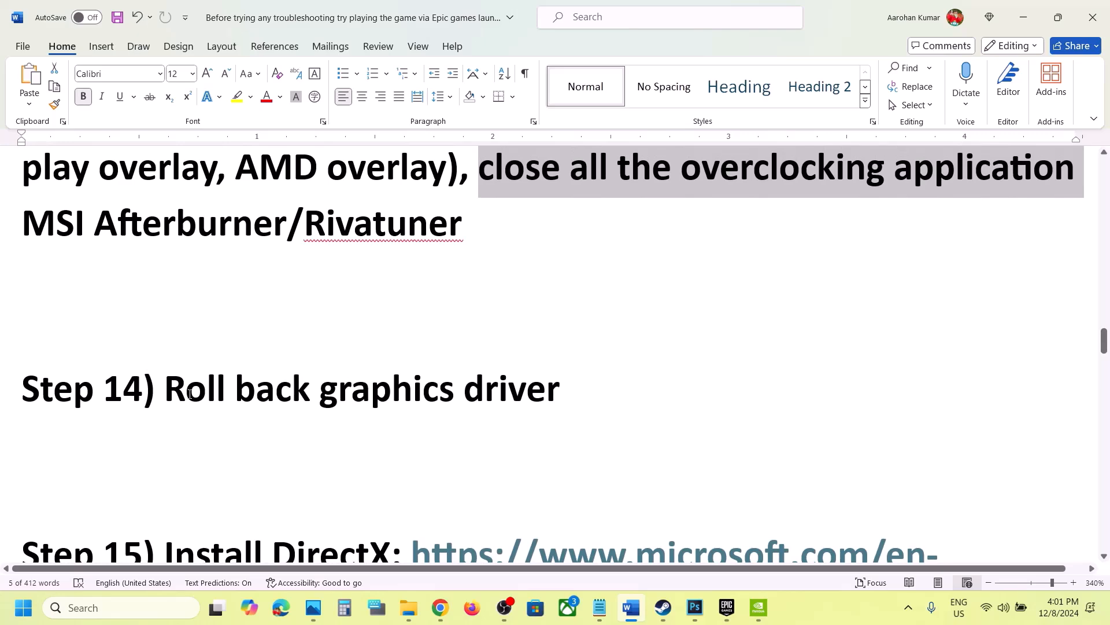
drag(189, 394, 550, 396)
scroll(549, 396, down, 1)
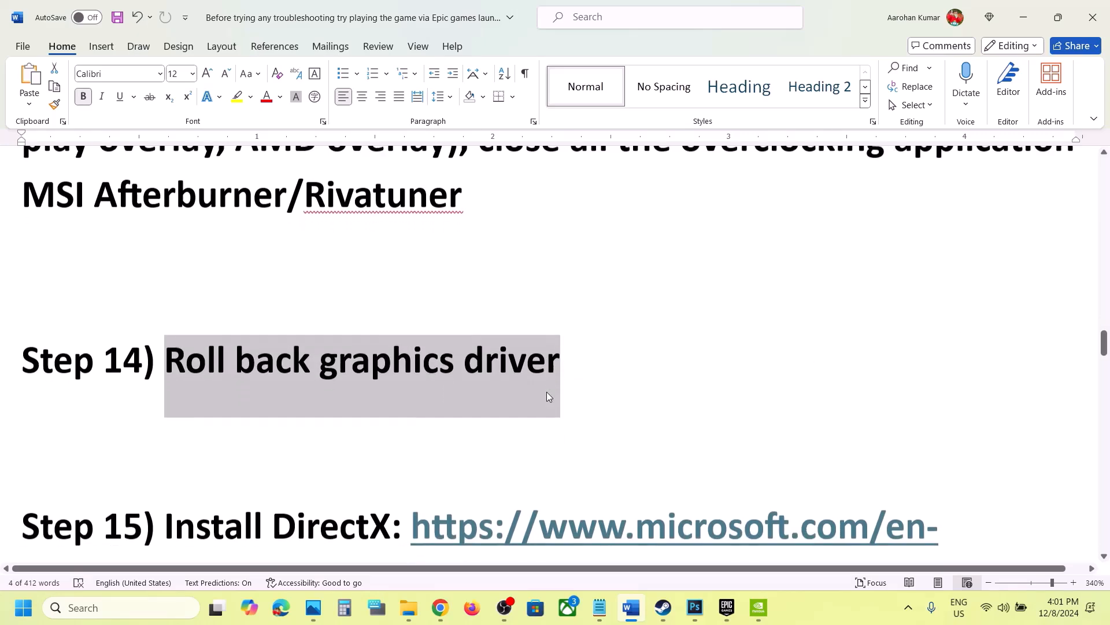
triple_click(599, 351)
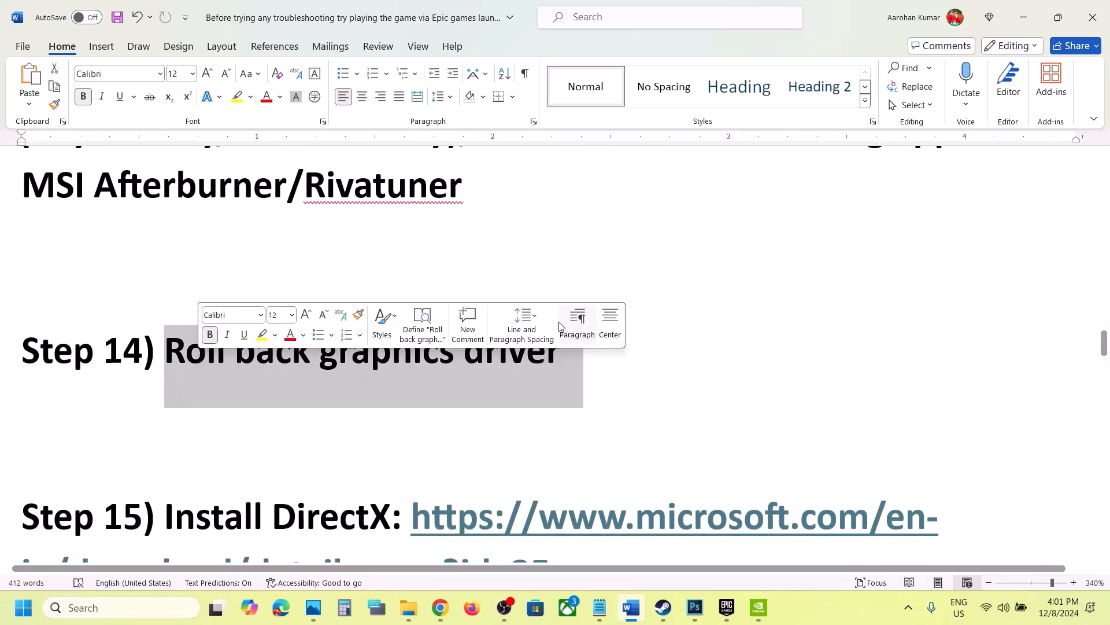
Go back to Step 2 in the notes and select the Nvidia driver download link
scroll(688, 228, up, 20)
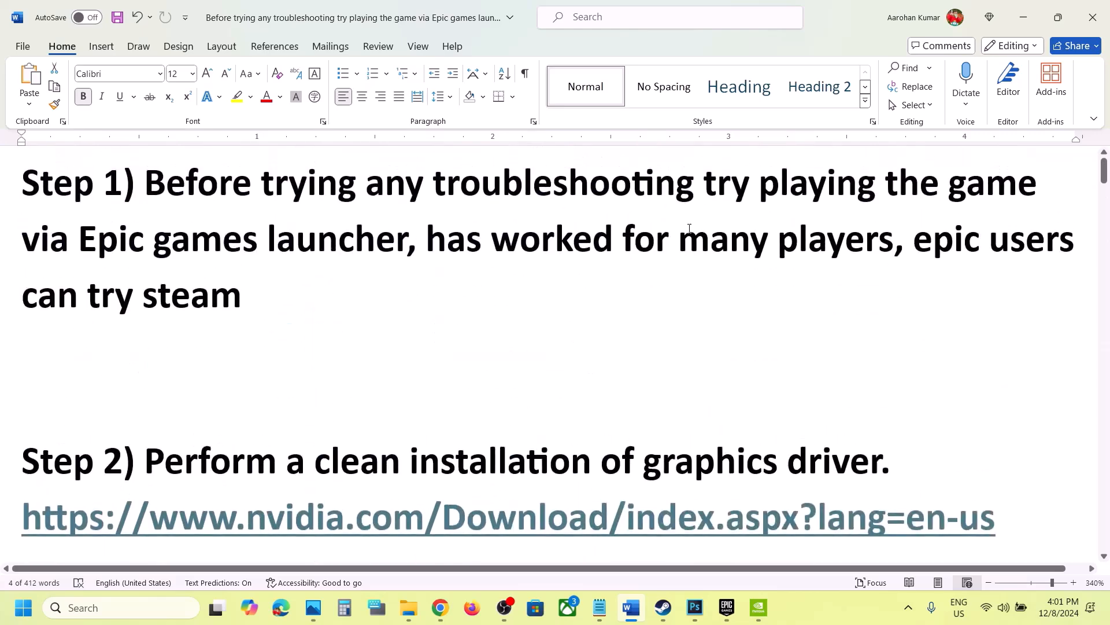
scroll(689, 241, down, 2)
scroll(688, 241, down, 3)
triple_click(1007, 178)
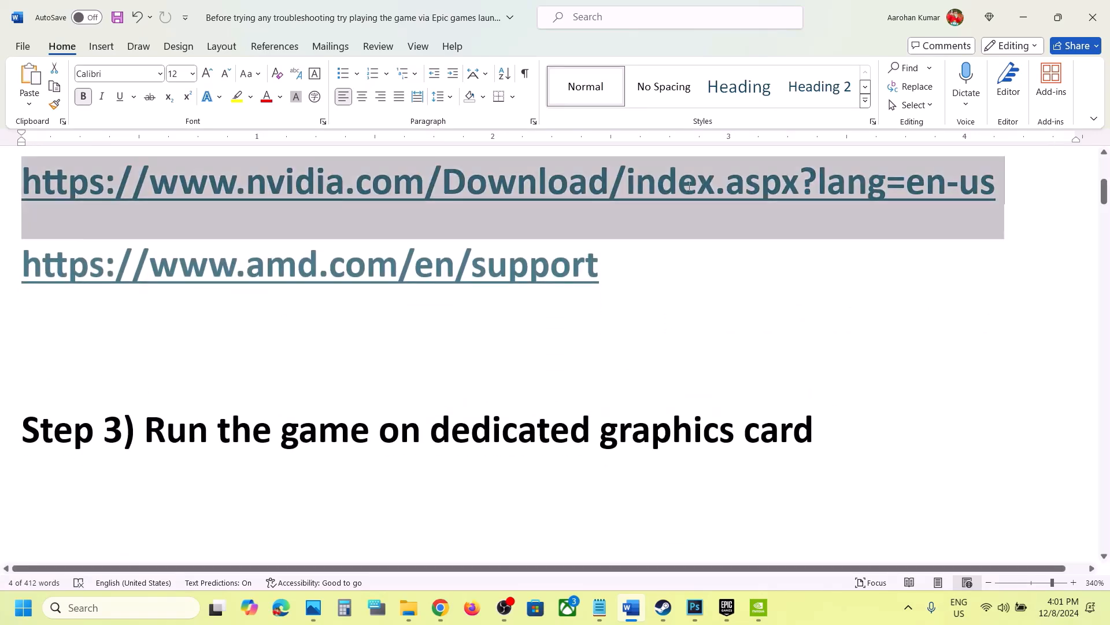
Switch to Chrome, open nvidia.com/en-us/drivers/ and search for GeForce RTX 3050 Laptop GPU drivers for Windows 11 in English (US)
click(440, 608)
click(211, 15)
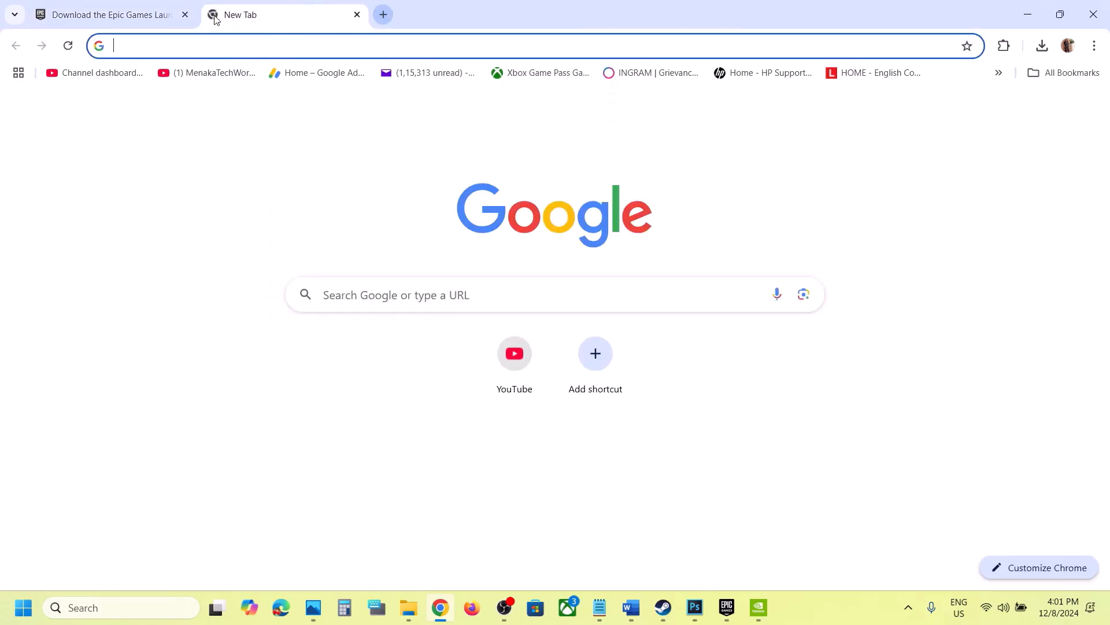
text(nvidia.com/en-us/drivers/)
key(Return)
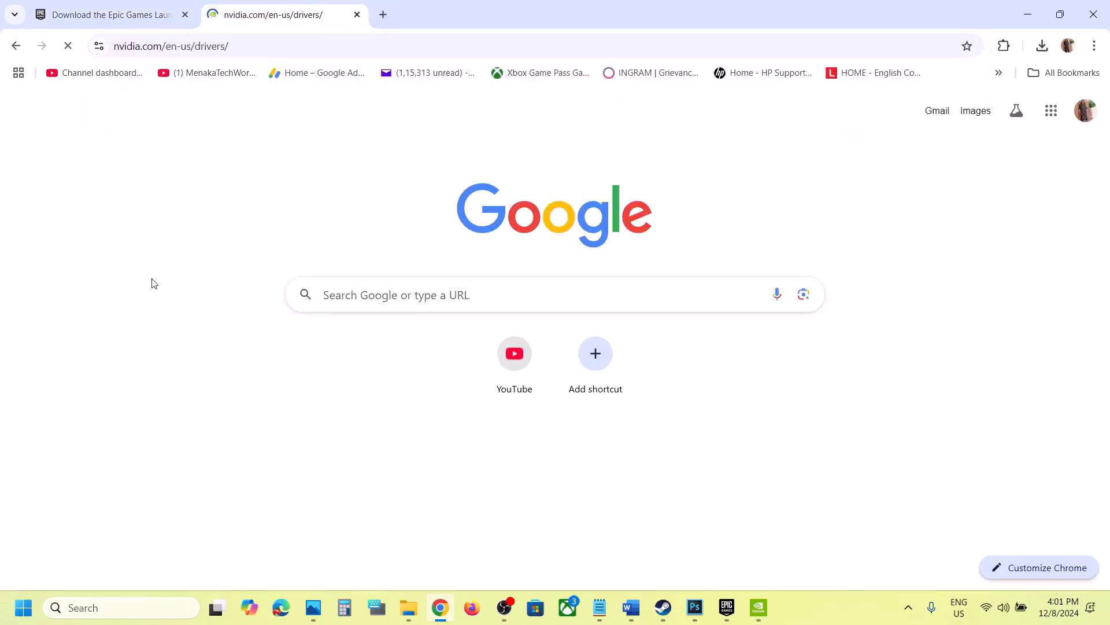
scroll(154, 283, down, 2)
scroll(317, 416, up, 2)
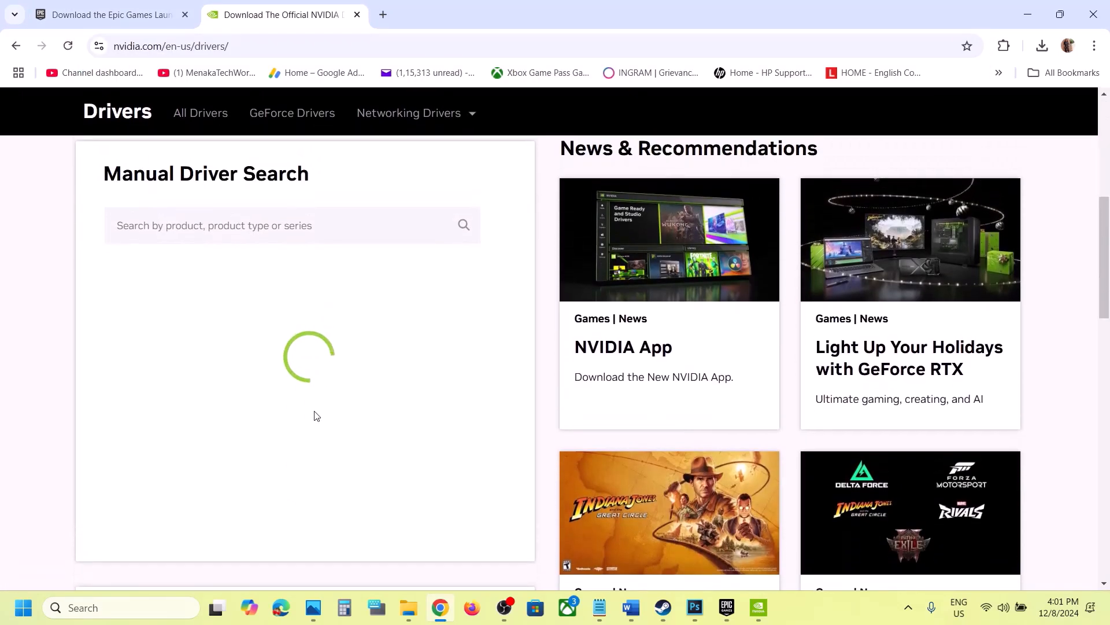
scroll(317, 417, down, 2)
scroll(317, 417, down, 1)
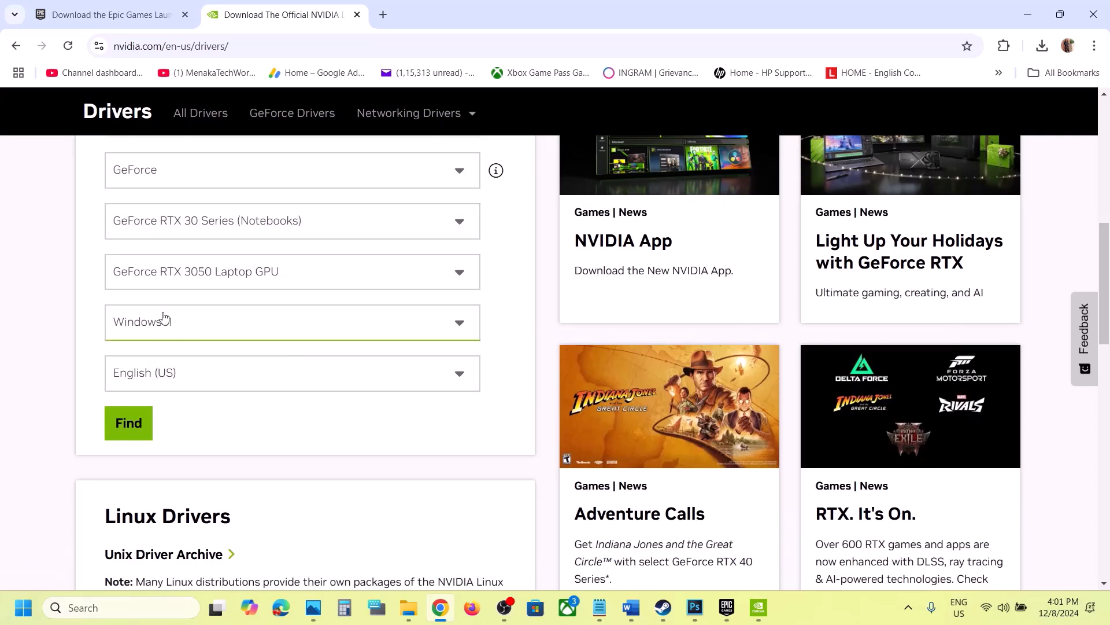
click(132, 434)
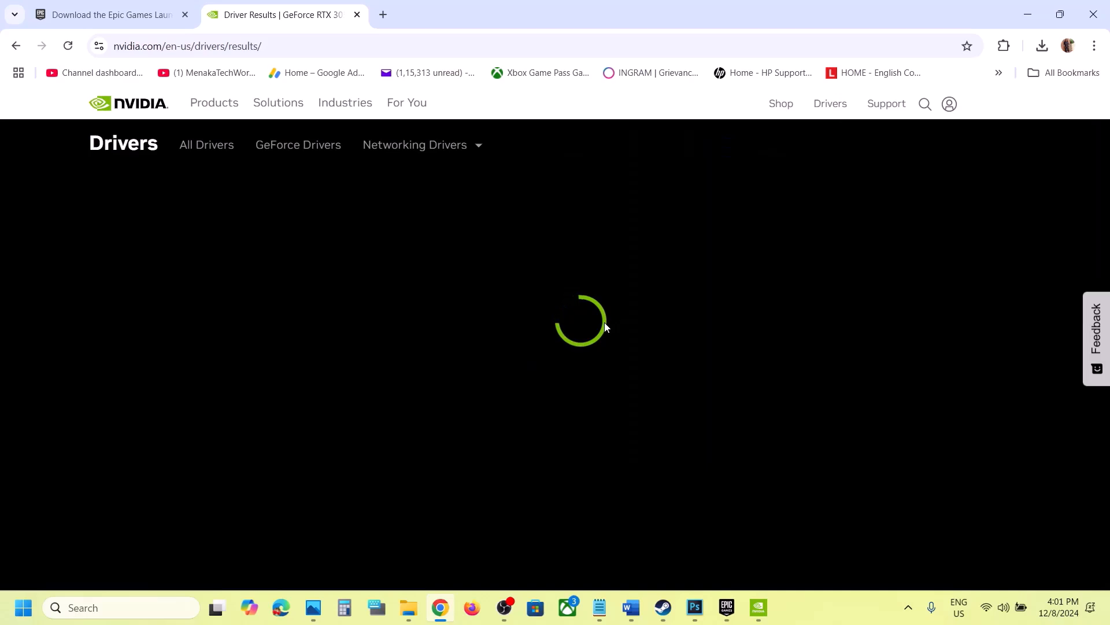
Expand the list of additional driver versions and look through the older GeForce Game Ready Drivers
scroll(411, 419, down, 5)
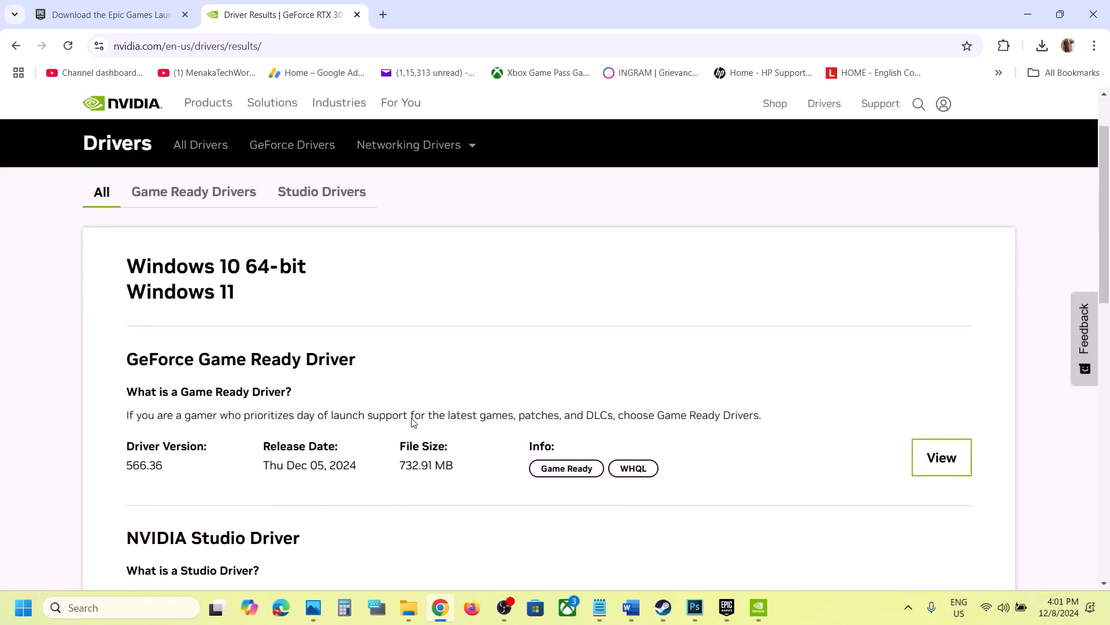
scroll(519, 455, down, 3)
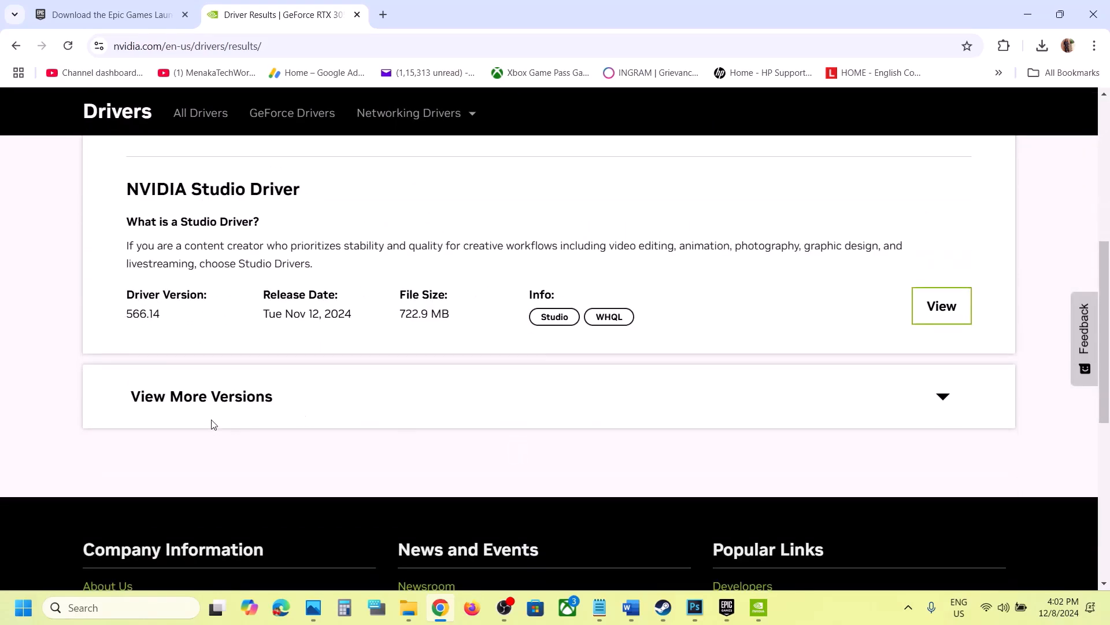
click(205, 399)
scroll(329, 371, down, 2)
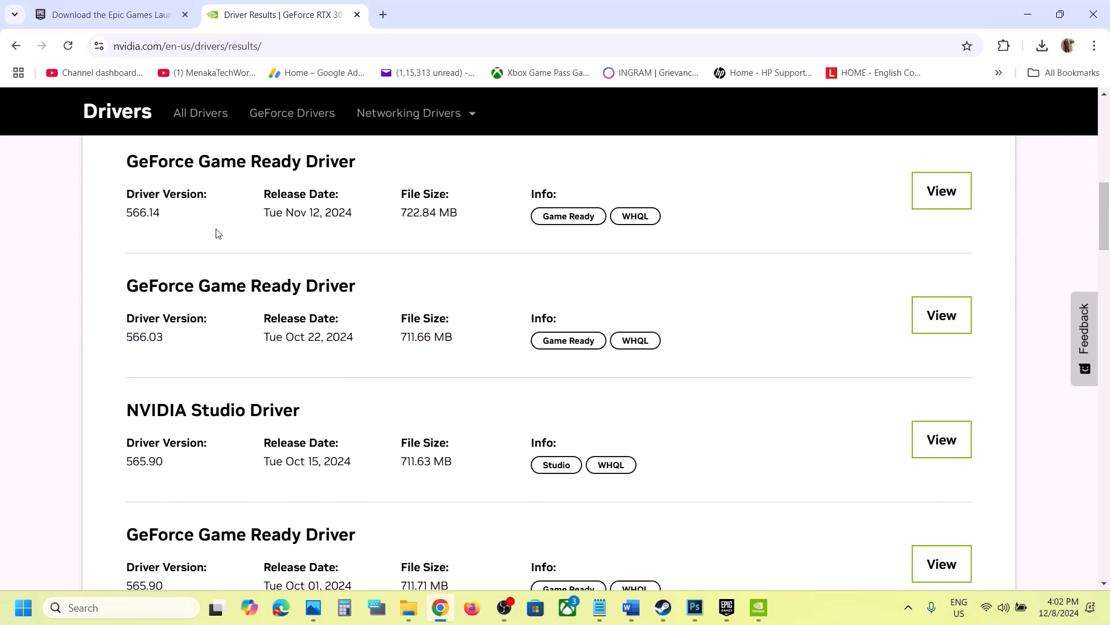
scroll(197, 229, up, 1)
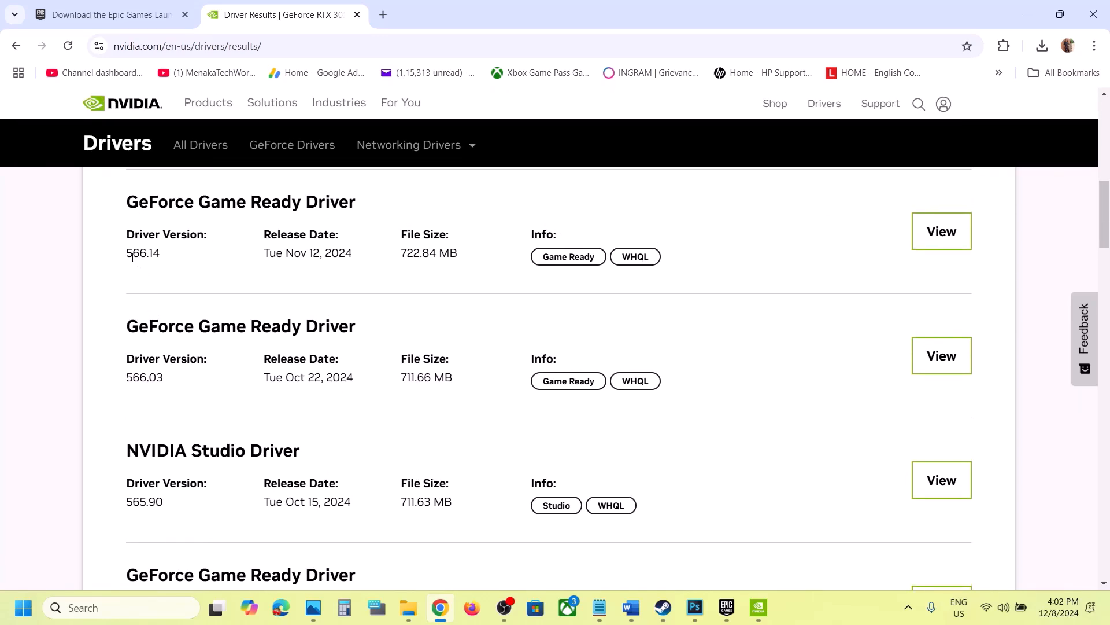
Highlight versions 566.14 and 566.03, open the GeForce Game Ready Driver 566.03 page and start its download
drag(131, 256, 180, 259)
drag(127, 376, 185, 380)
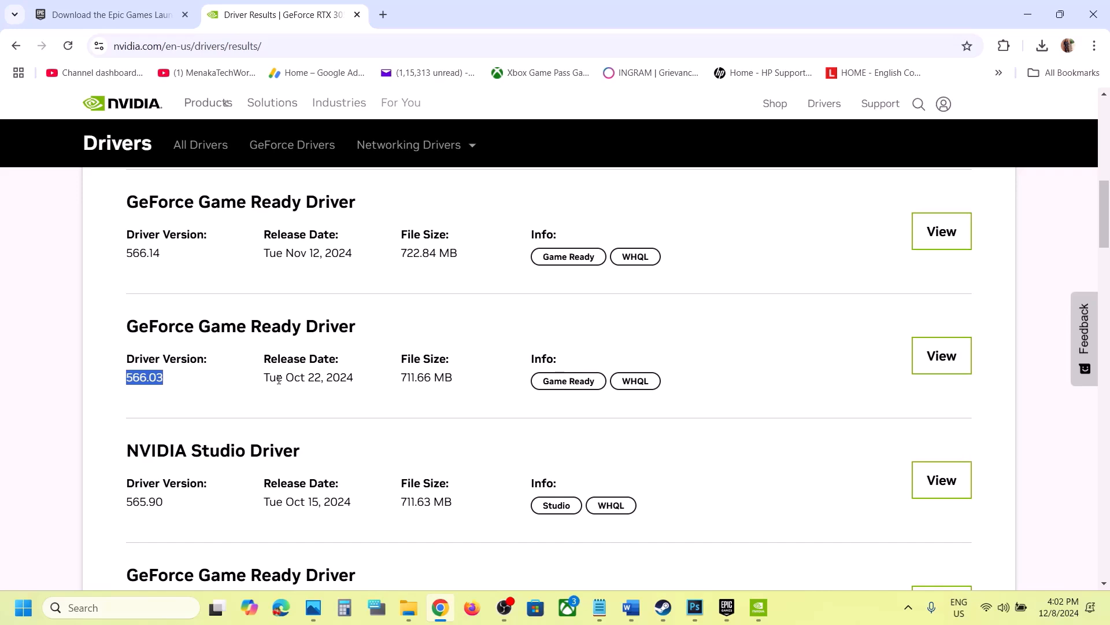
click(939, 357)
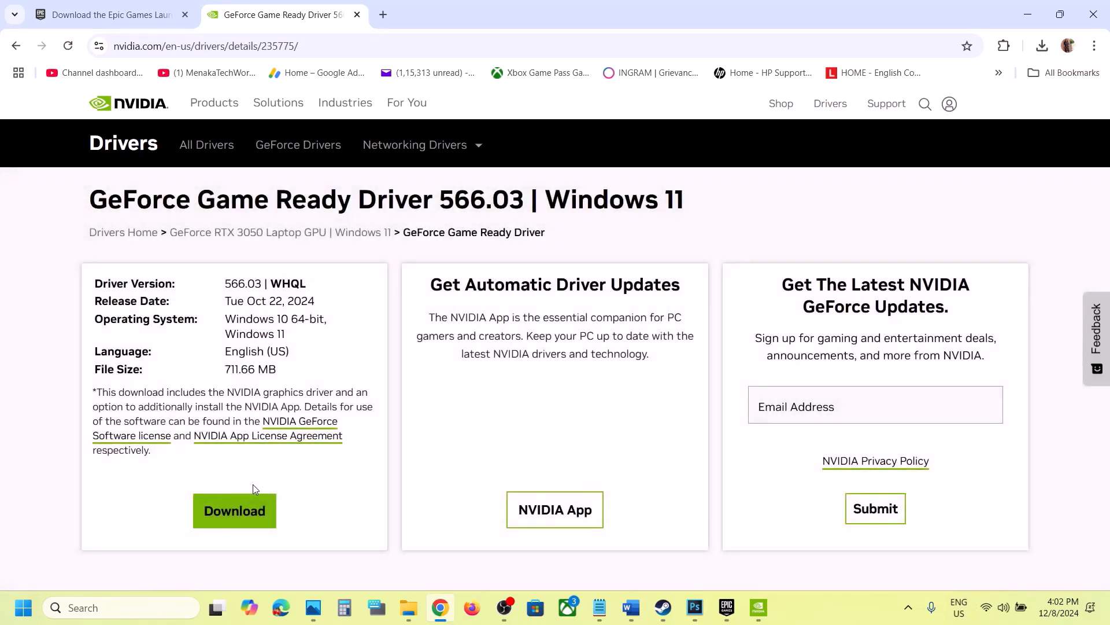
click(234, 509)
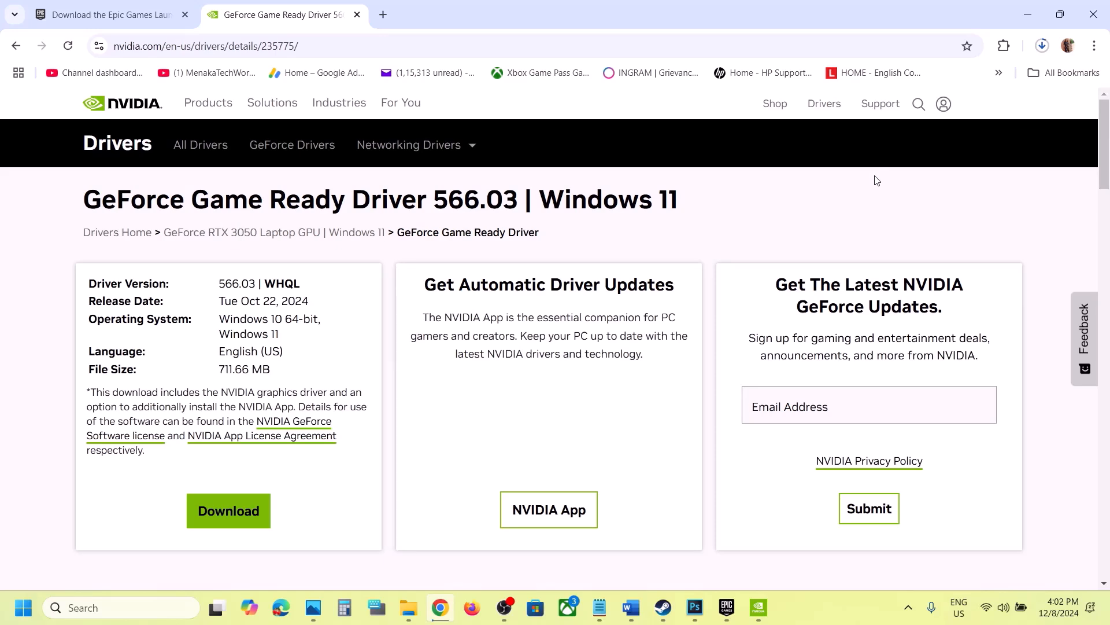
Return to the Word notes and copy the Install DirectX link from Step 15
click(631, 607)
scroll(393, 417, down, 1)
scroll(394, 417, down, 1)
scroll(394, 417, up, 2)
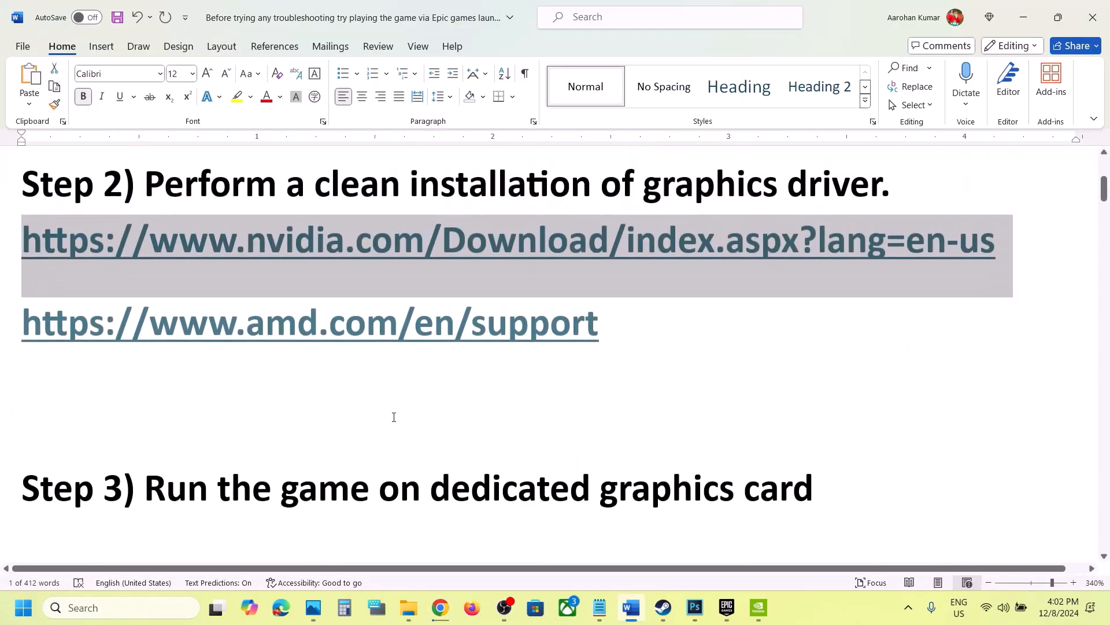
scroll(393, 417, down, 10)
scroll(393, 417, down, 5)
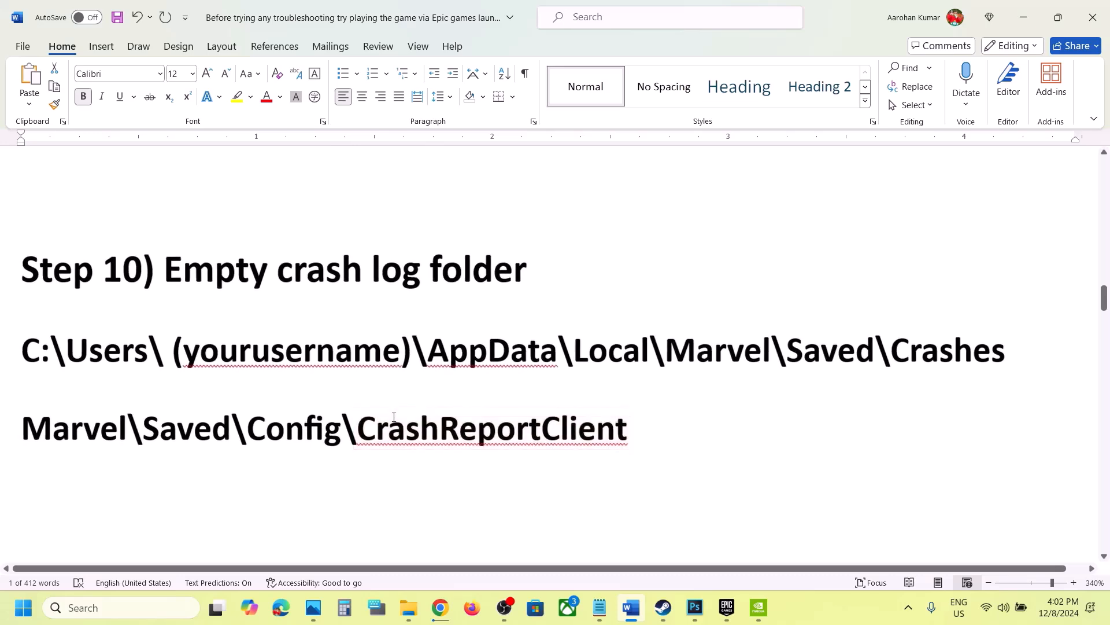
scroll(394, 417, down, 8)
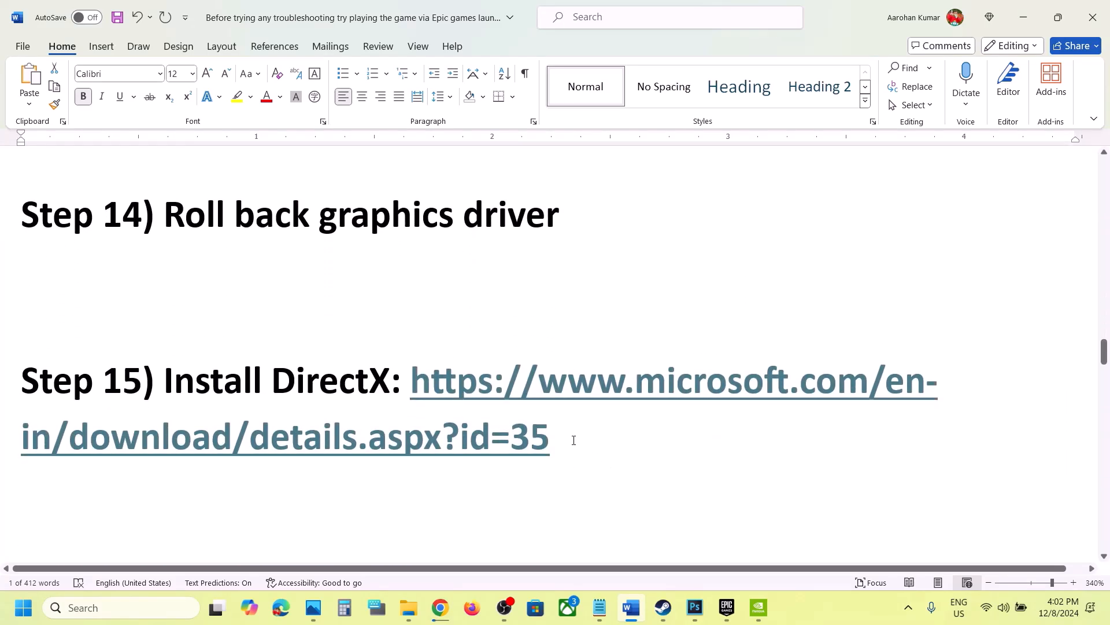
drag(574, 440, 482, 408)
key(ctrl+c)
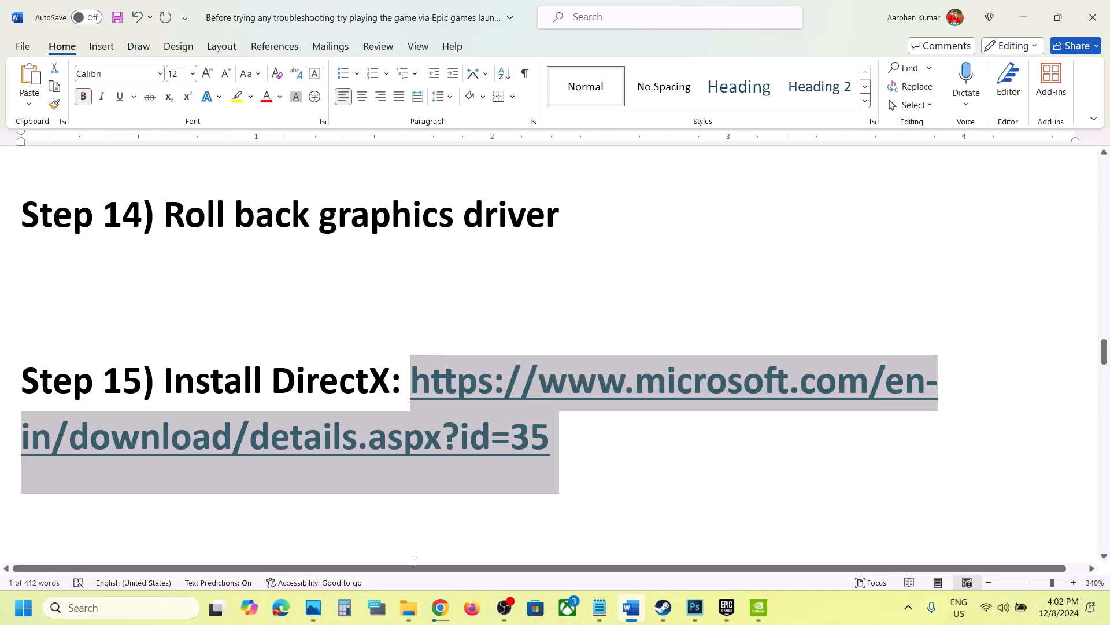
Switch to Chrome and open the copied DirectX link in a new tab
click(440, 607)
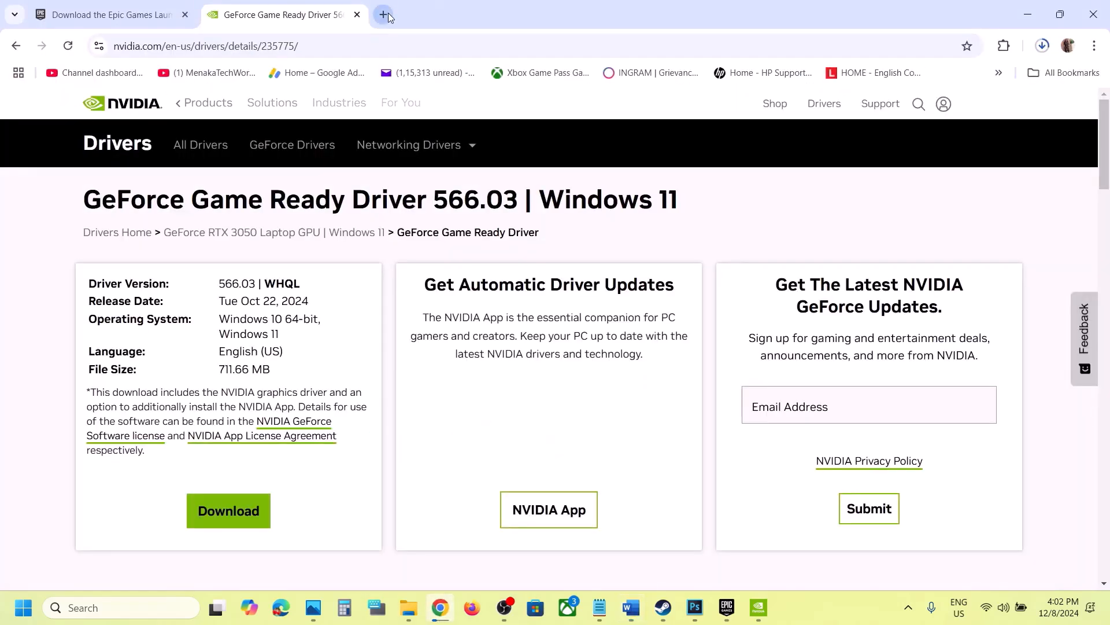
click(384, 14)
key(ctrl+v)
key(Return)
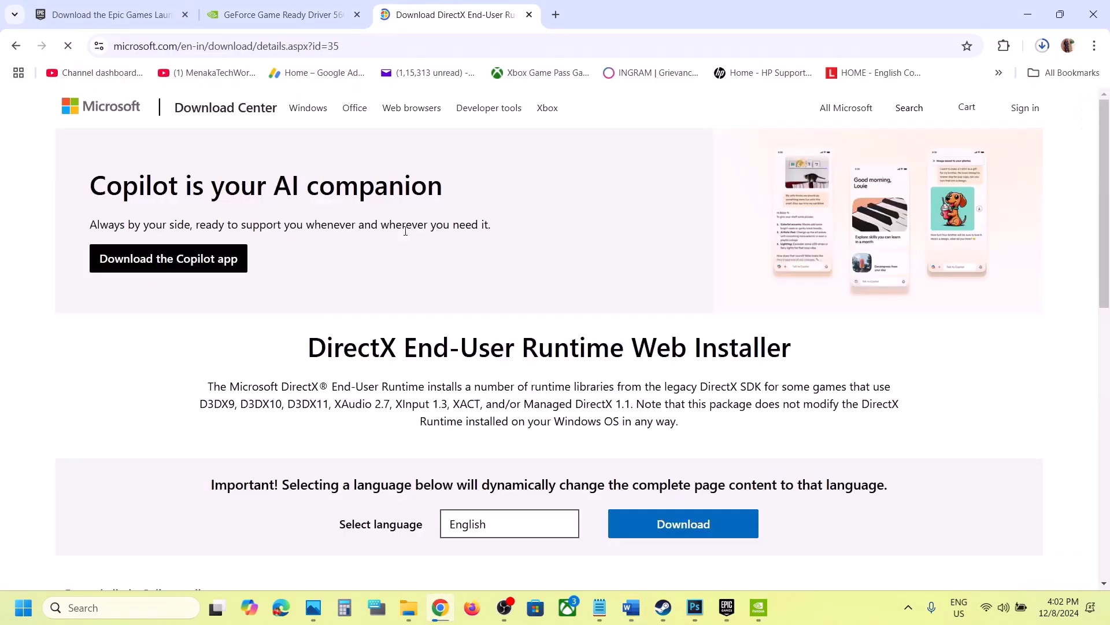
Download the DirectX End-User Runtime Web Installer in English and open the recent download history
scroll(698, 208, down, 2)
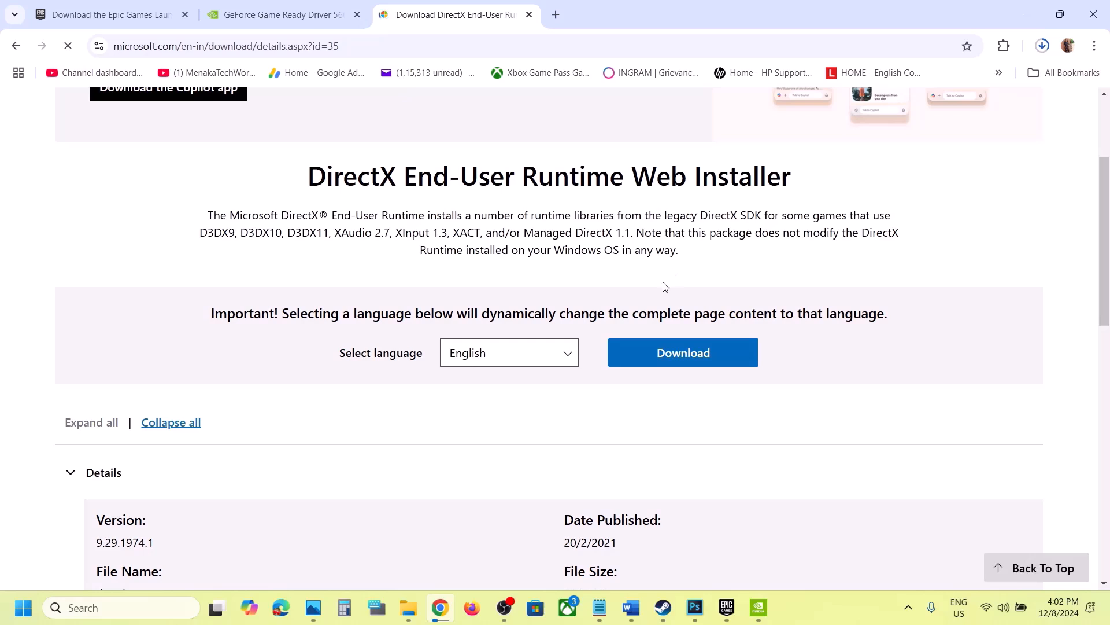
click(672, 351)
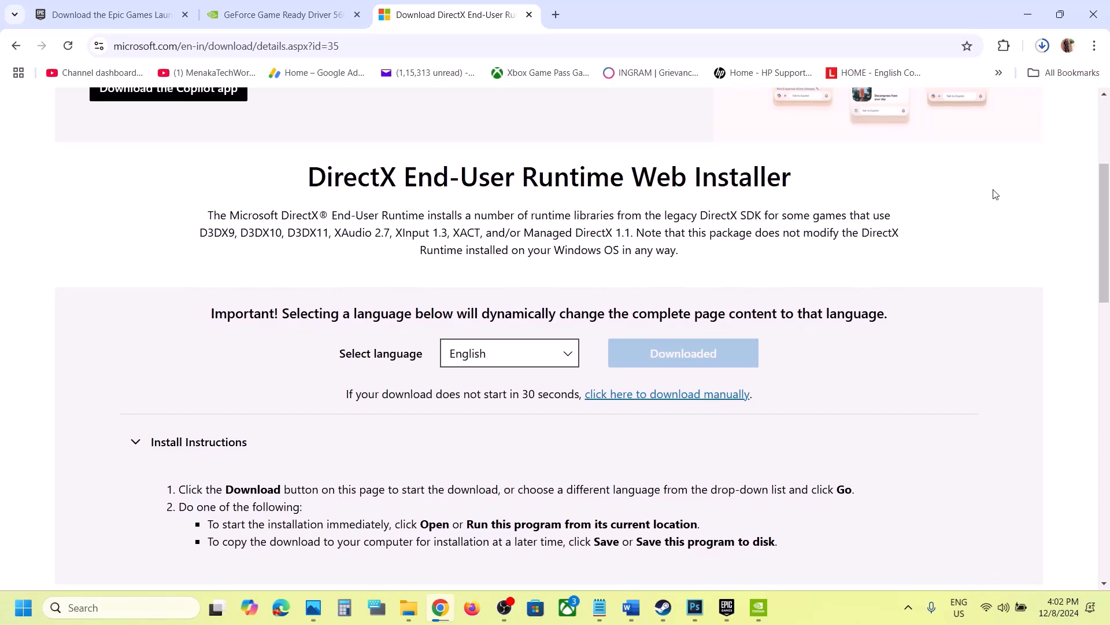
click(1042, 47)
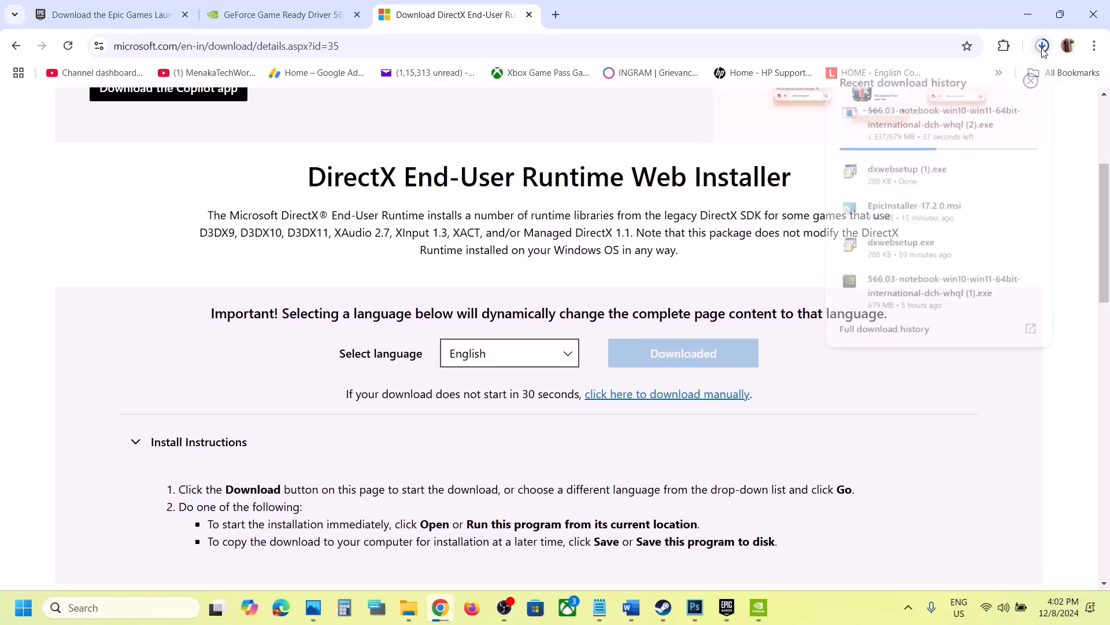
Run the downloaded dxwebsetup installer, accept the license agreement and continue past the Bing Bar offer to install the DirectX components
click(918, 177)
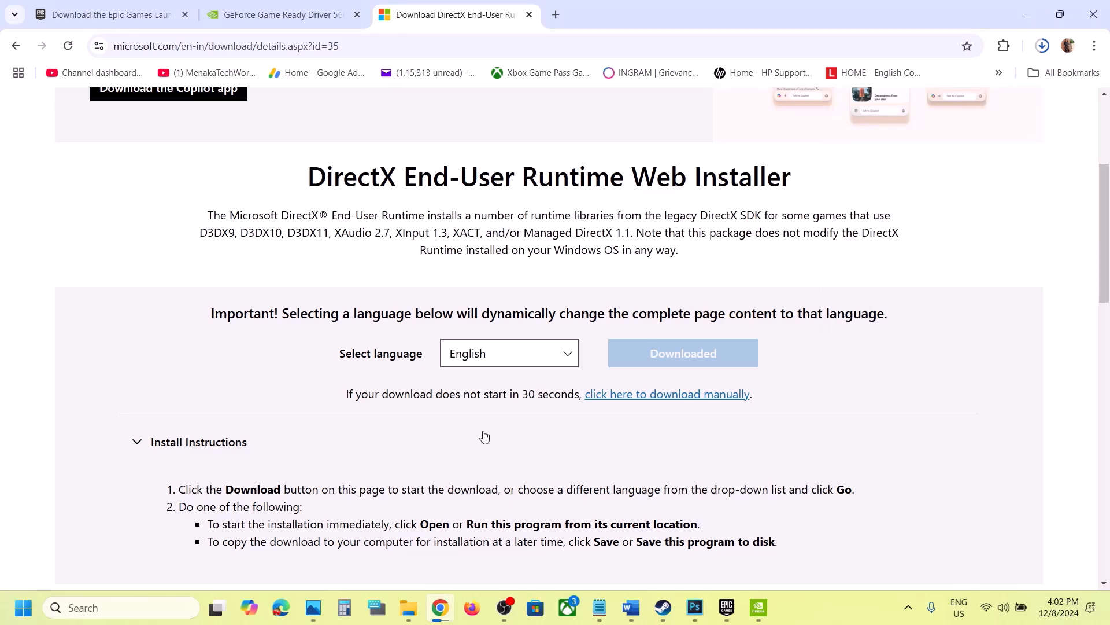
drag(232, 45, 458, 121)
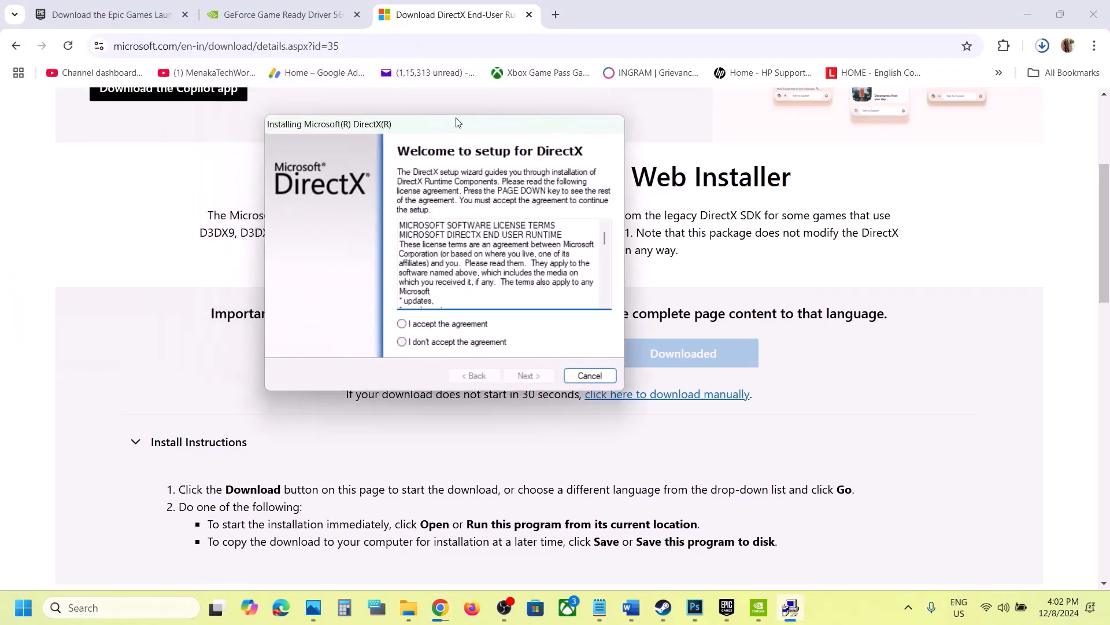
click(421, 327)
key(Return)
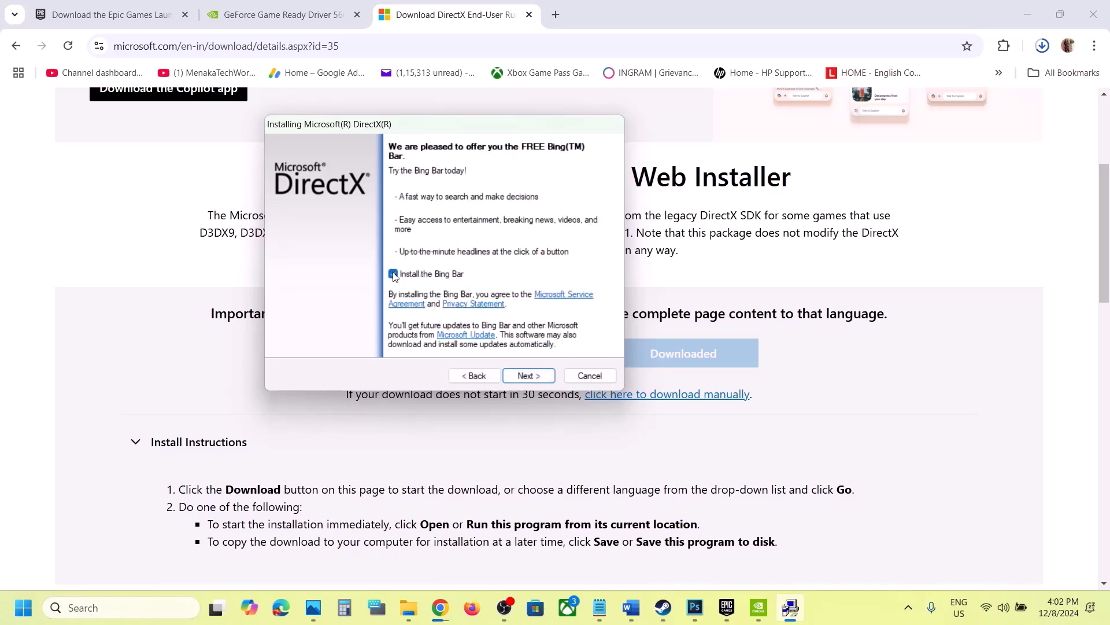
click(540, 375)
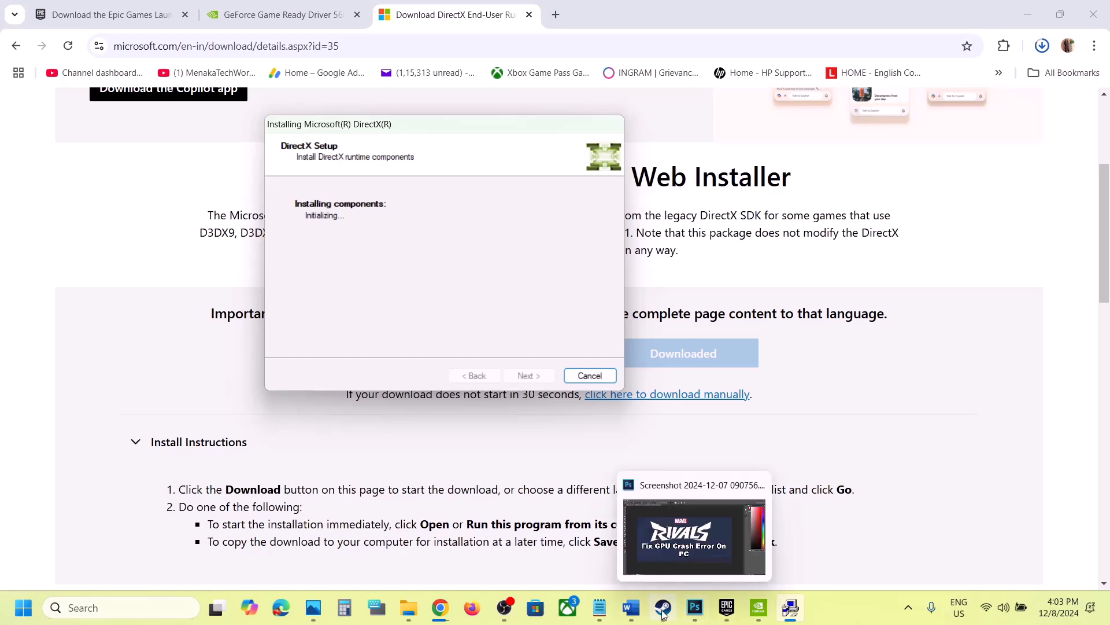
Return to the Word notes and highlight the Step 16 instruction "Turn Off/On VPN"
click(632, 613)
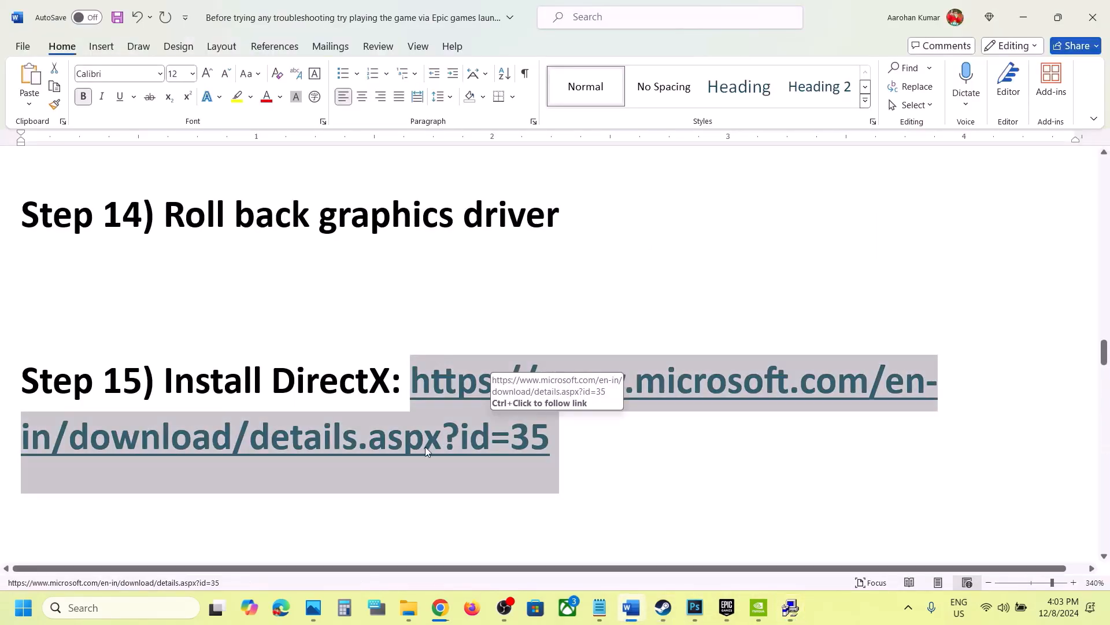
scroll(427, 449, down, 5)
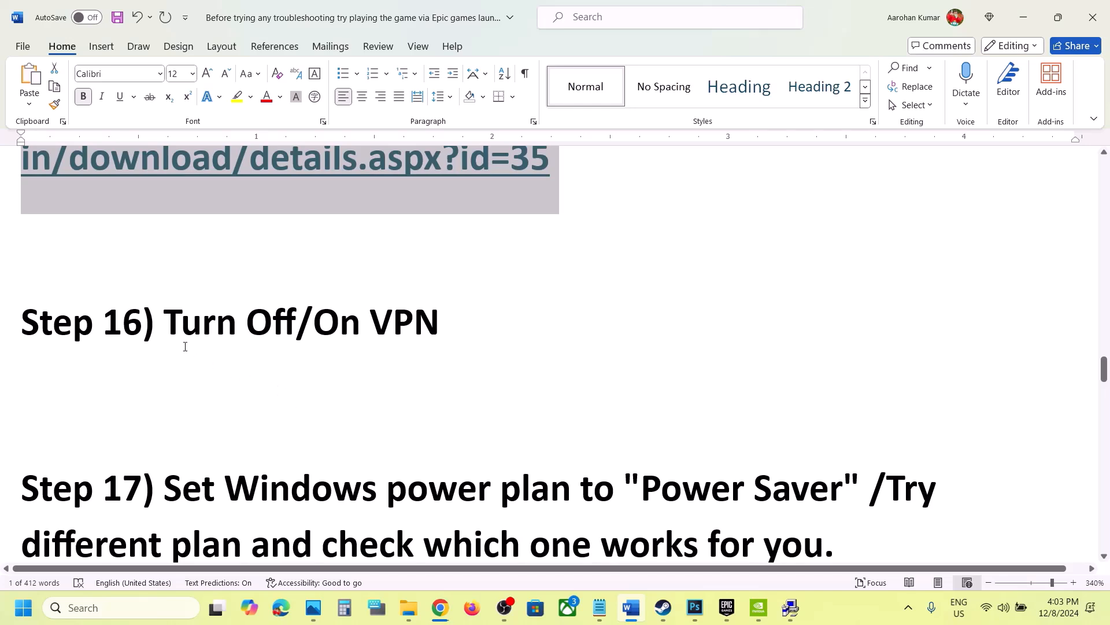
drag(177, 337, 454, 317)
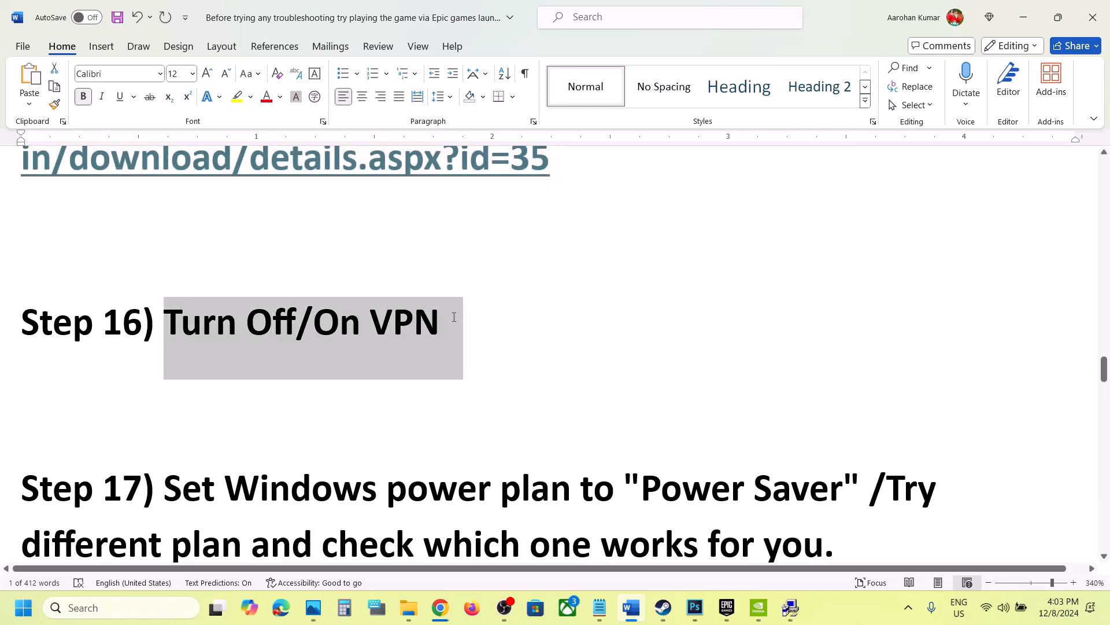
click(452, 319)
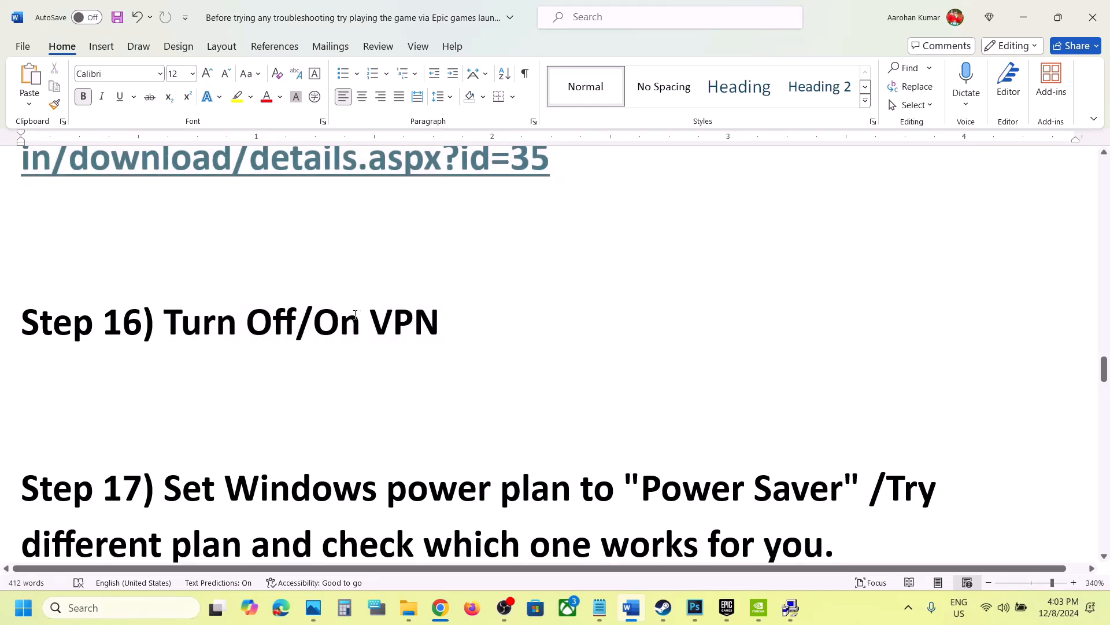
drag(355, 314, 323, 316)
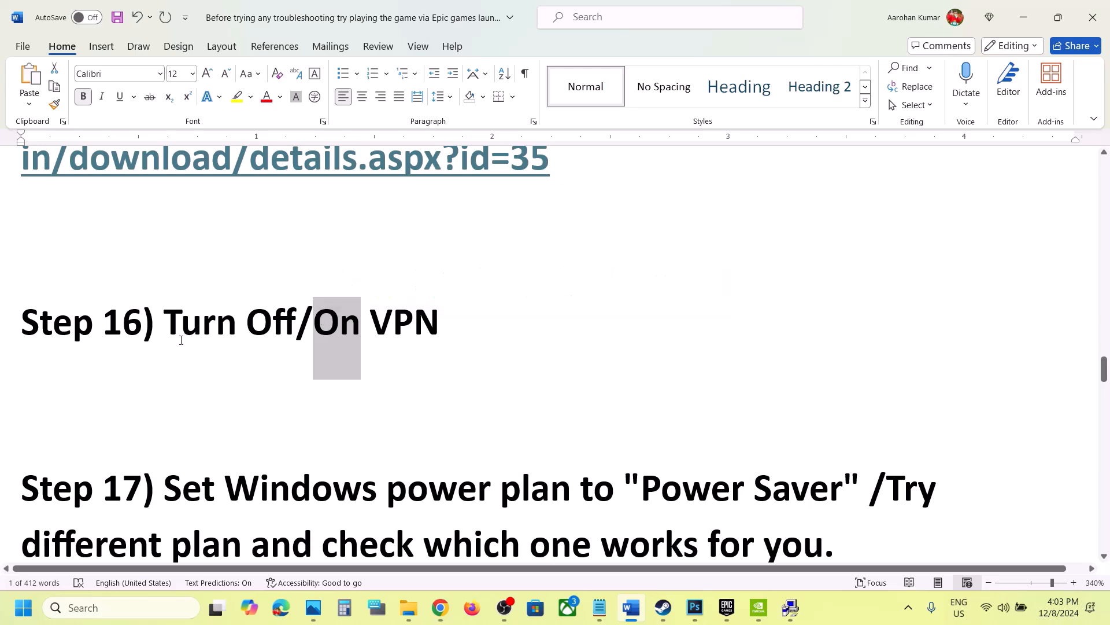
drag(157, 326, 501, 302)
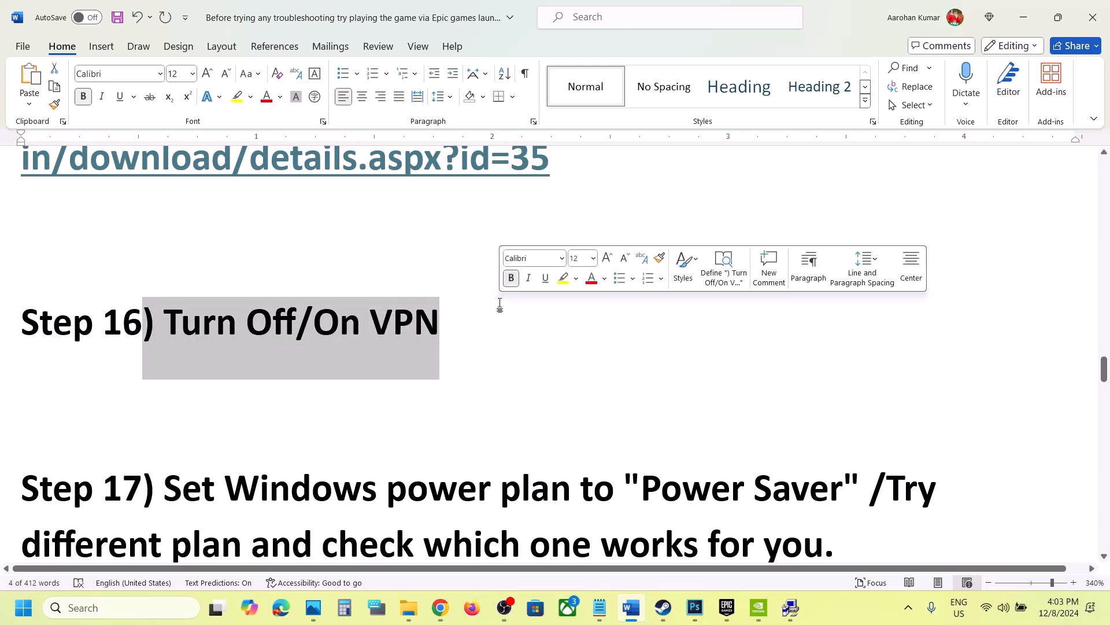
Highlight the Step 17 instruction about setting the Windows power plan to "Power Saver" or trying a different plan
scroll(500, 303, up, 3)
scroll(500, 303, down, 8)
scroll(501, 303, up, 1)
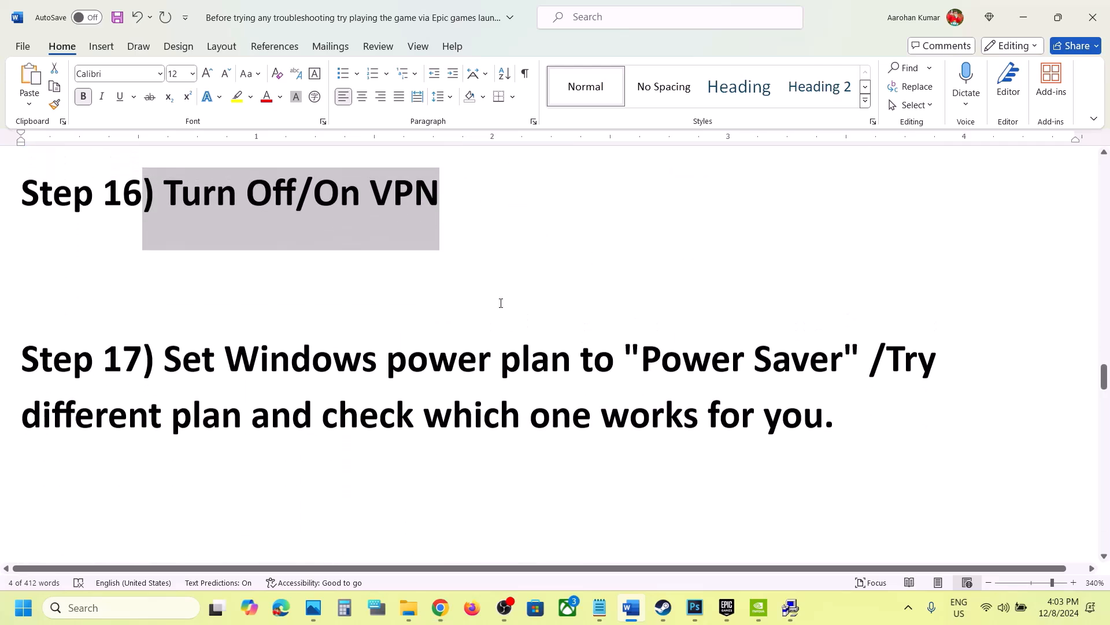
drag(167, 364, 810, 377)
click(809, 377)
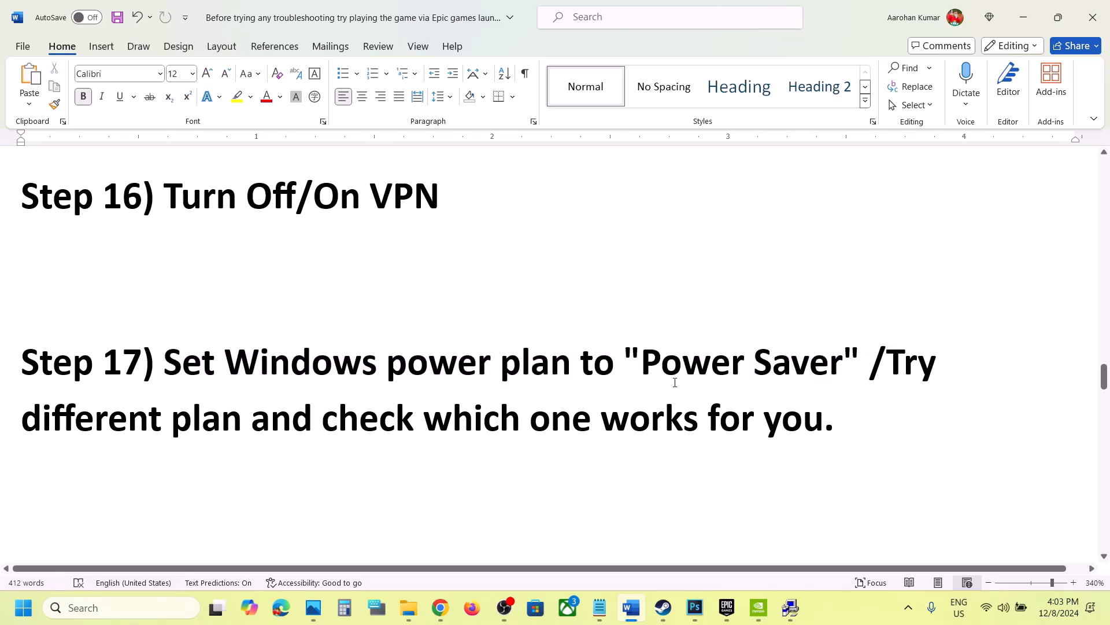
Open Control Panel and go to Power Options under Hardware and Sound
click(121, 607)
text(control)
key(Return)
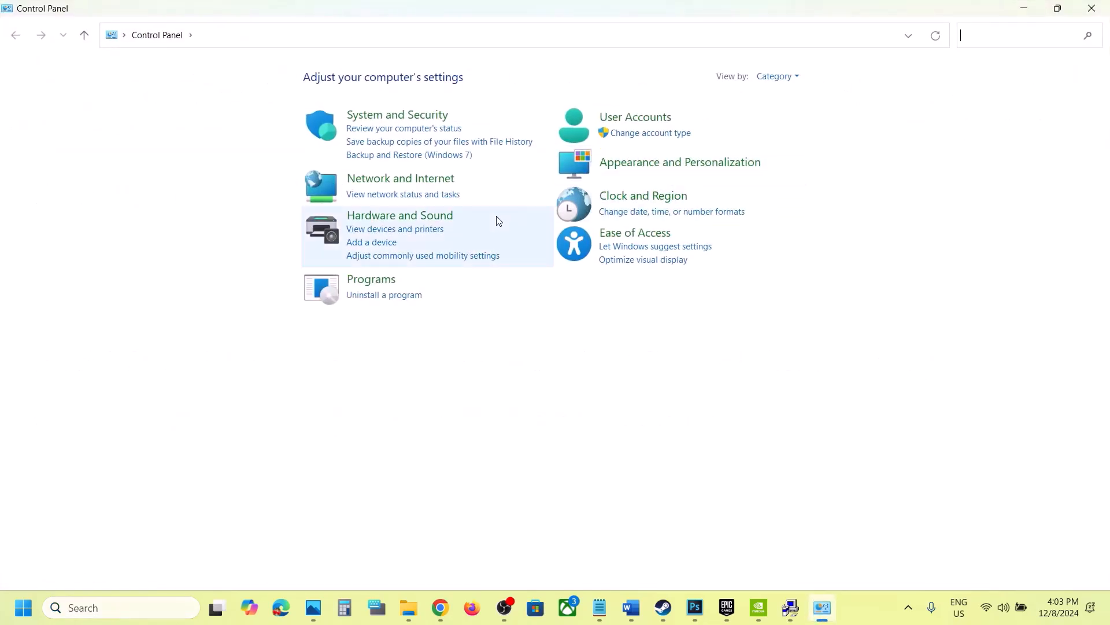
click(392, 216)
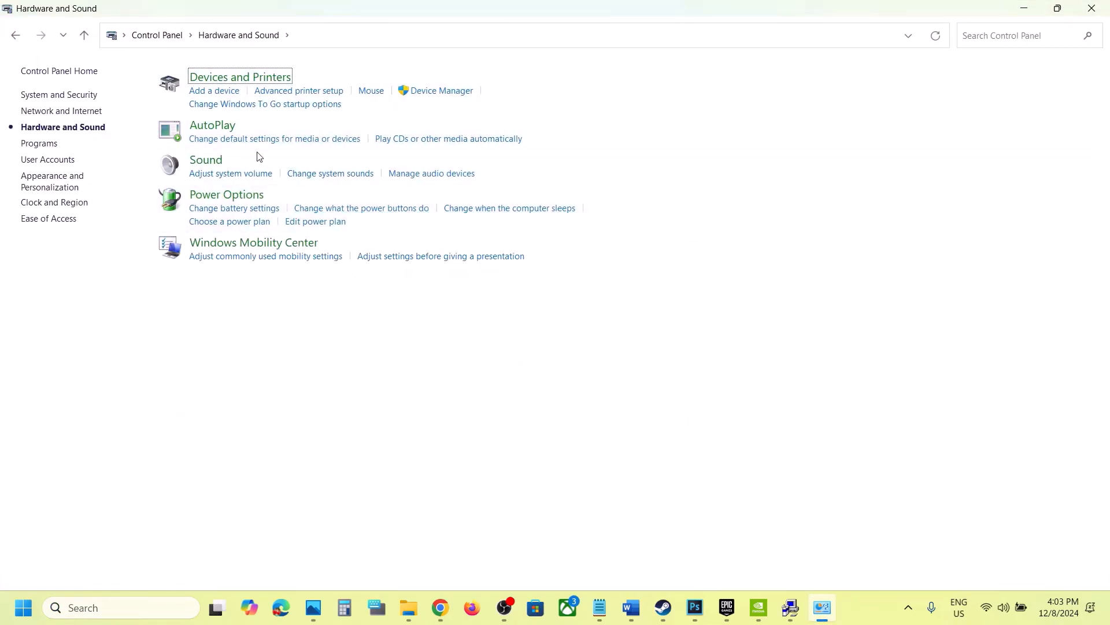
click(231, 197)
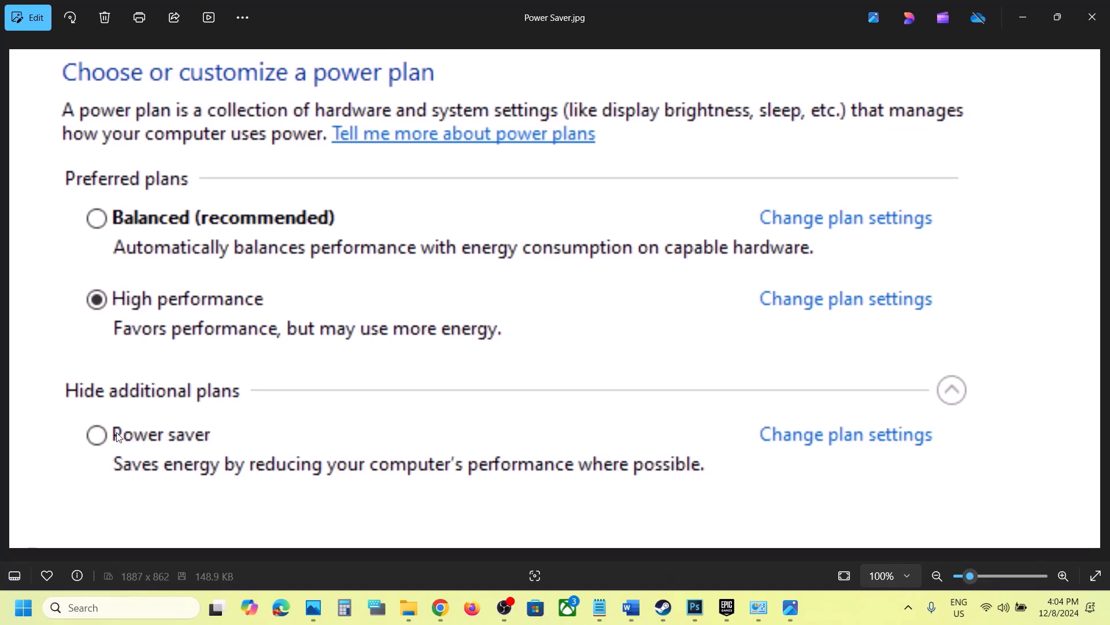
Switch back to the Word notes and highlight the Step 18 instruction "Install the game to SSD"
click(664, 607)
click(631, 608)
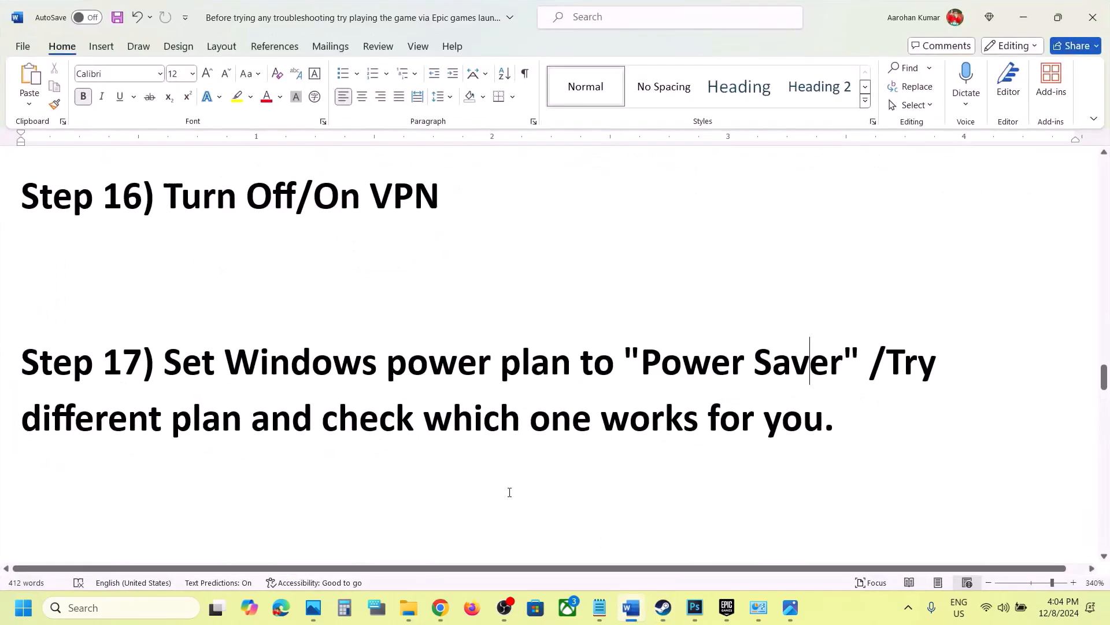
scroll(510, 492, down, 3)
scroll(510, 492, down, 1)
scroll(462, 486, up, 2)
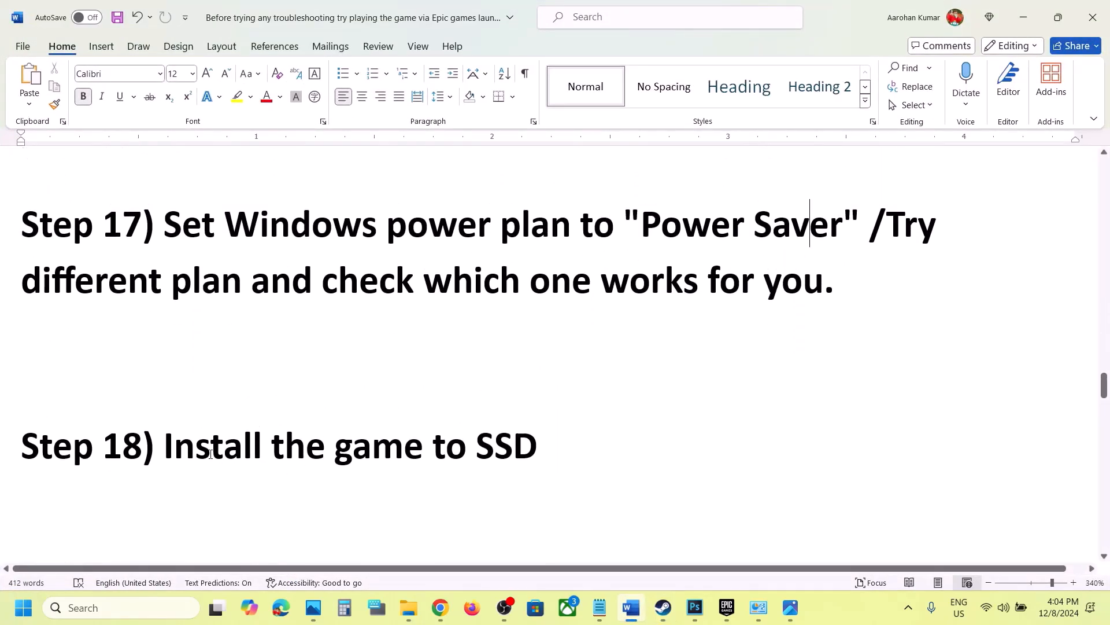
drag(203, 449, 525, 435)
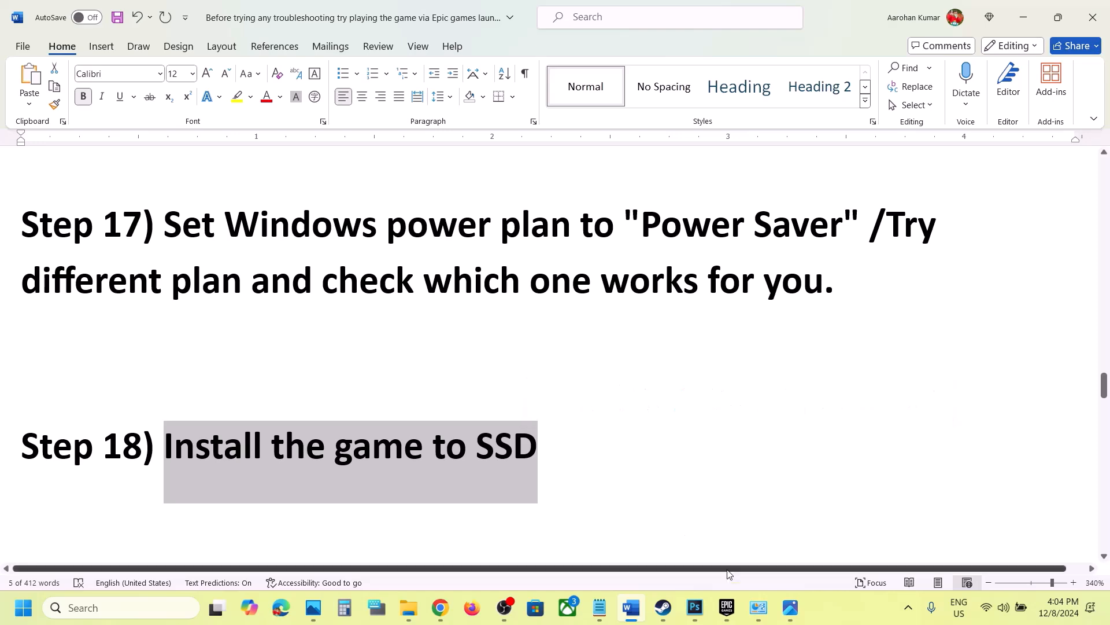
Switch to Steam and show the Manage options for Marvel Rivals in the library
click(665, 607)
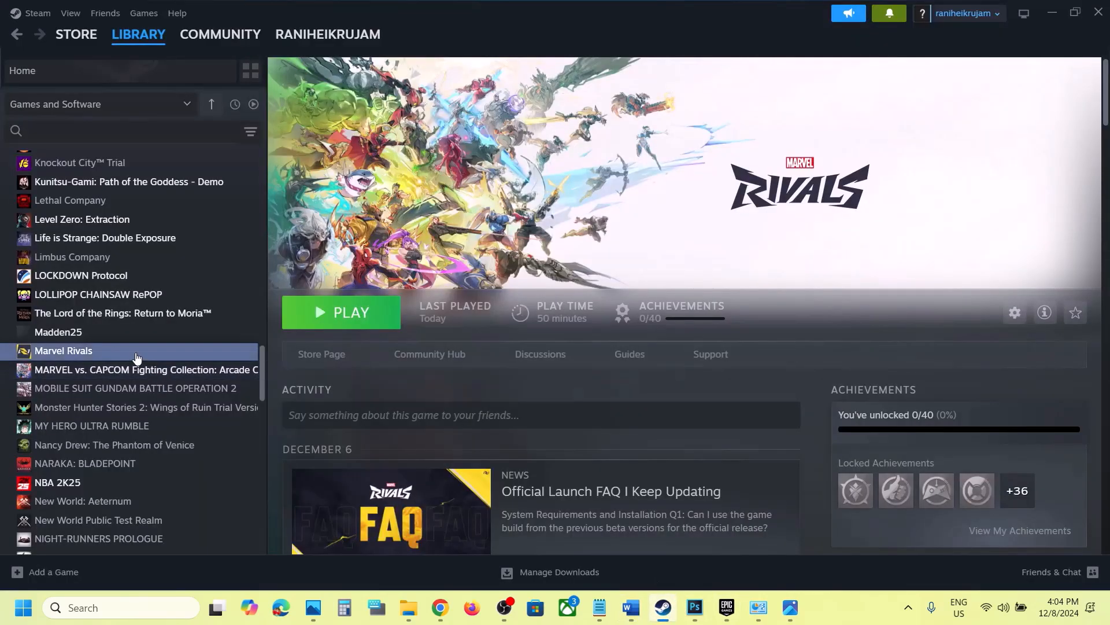
right_click(137, 352)
mouse_move(176, 439)
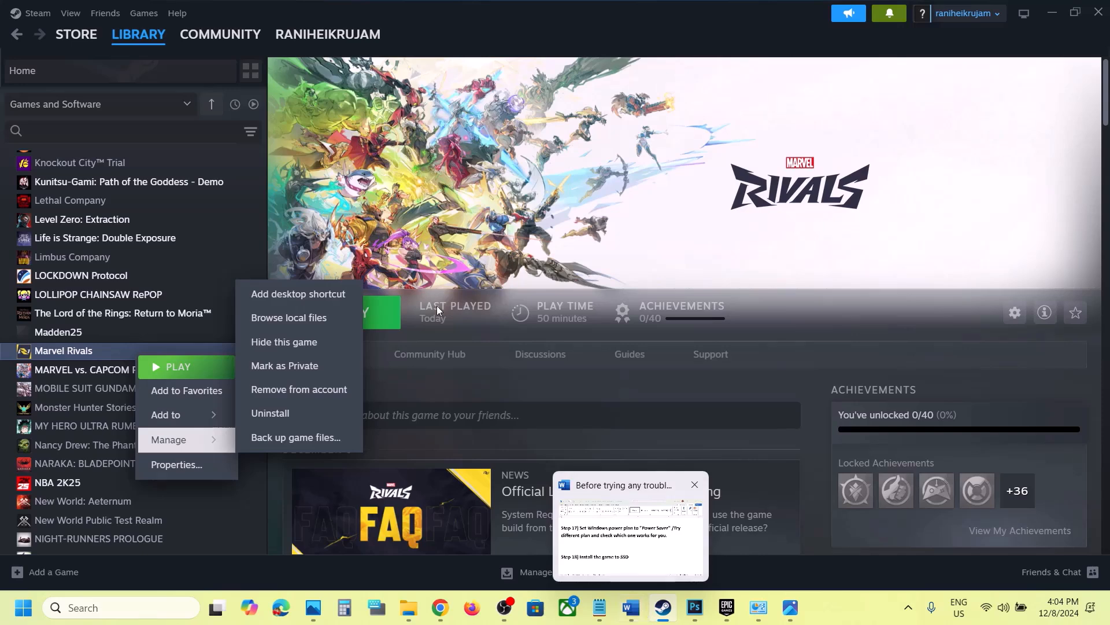
Return to the Word notes and highlight the word "SSD" in Step 18
click(631, 607)
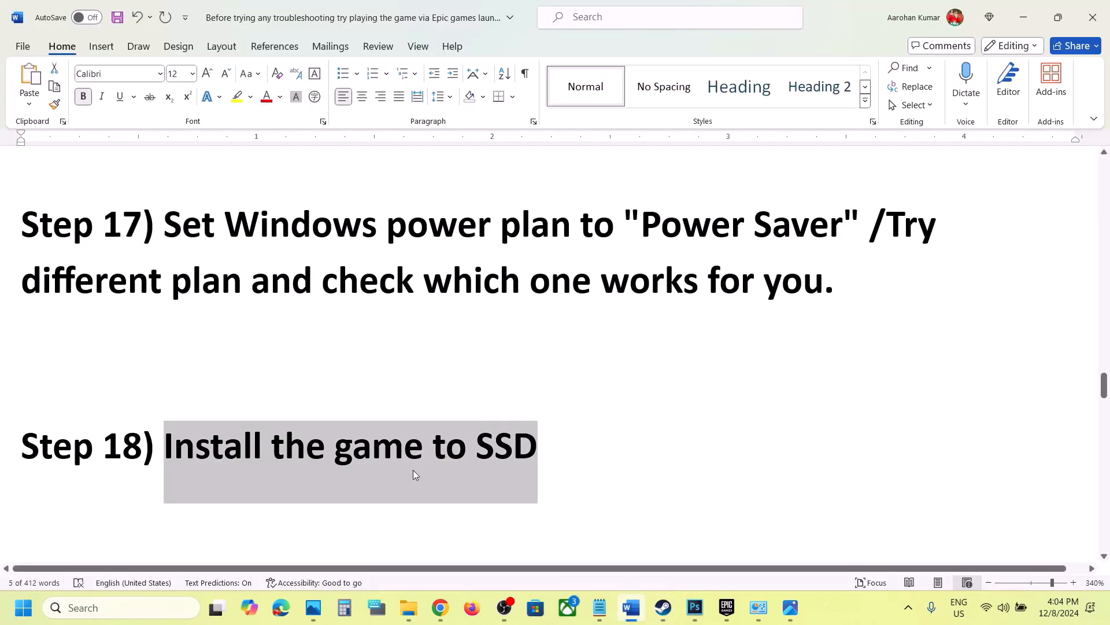
click(556, 454)
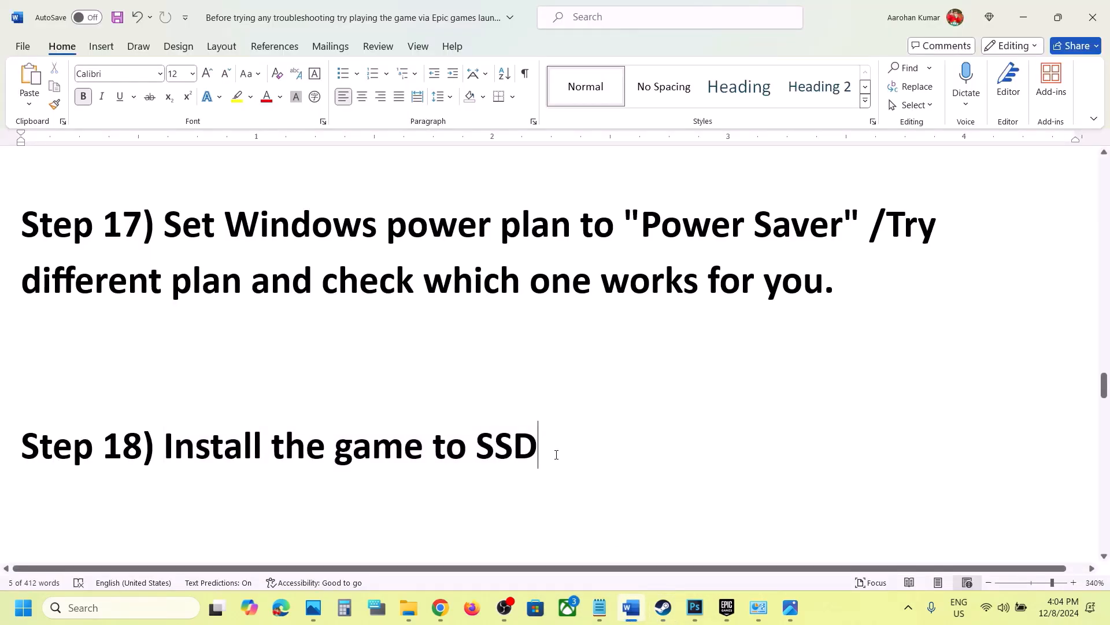
drag(569, 443, 483, 437)
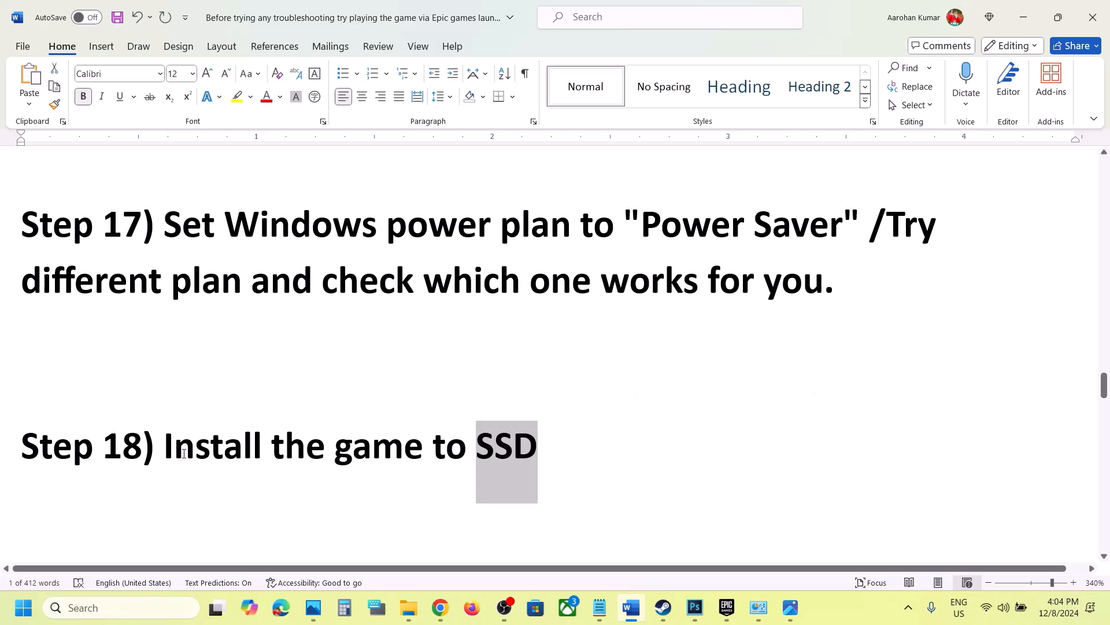
Highlight the Step 20 instruction "Update Windows to the latest version" in the notes
scroll(182, 452, down, 5)
scroll(183, 452, up, 5)
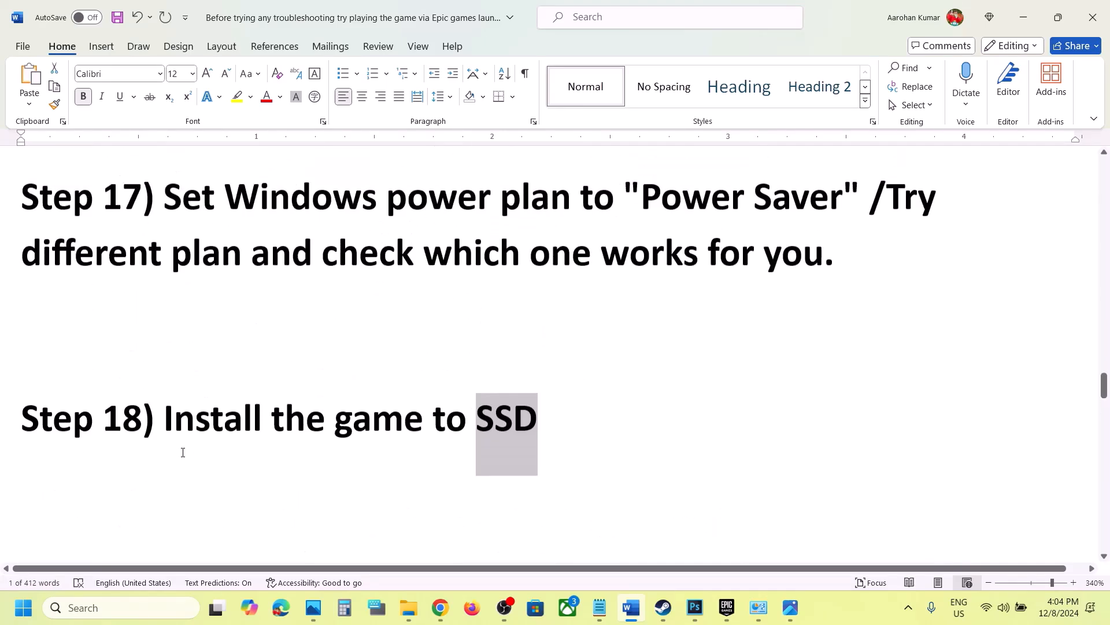
scroll(182, 452, down, 5)
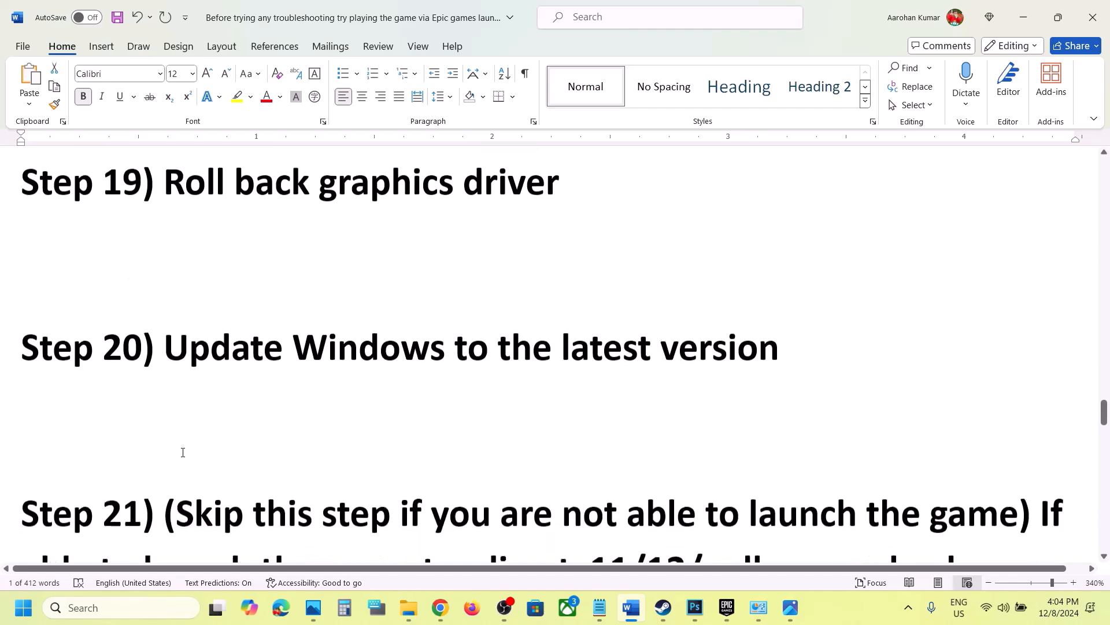
triple_click(291, 336)
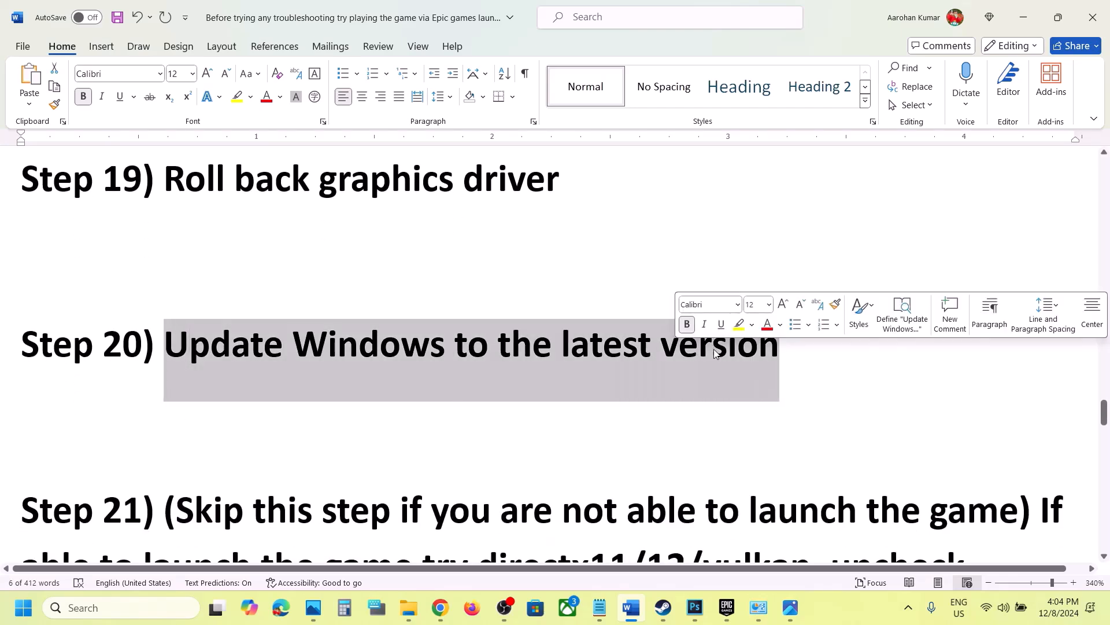
Open Windows Update in Settings, check for updates and bring up the computer's power options
key(super+i)
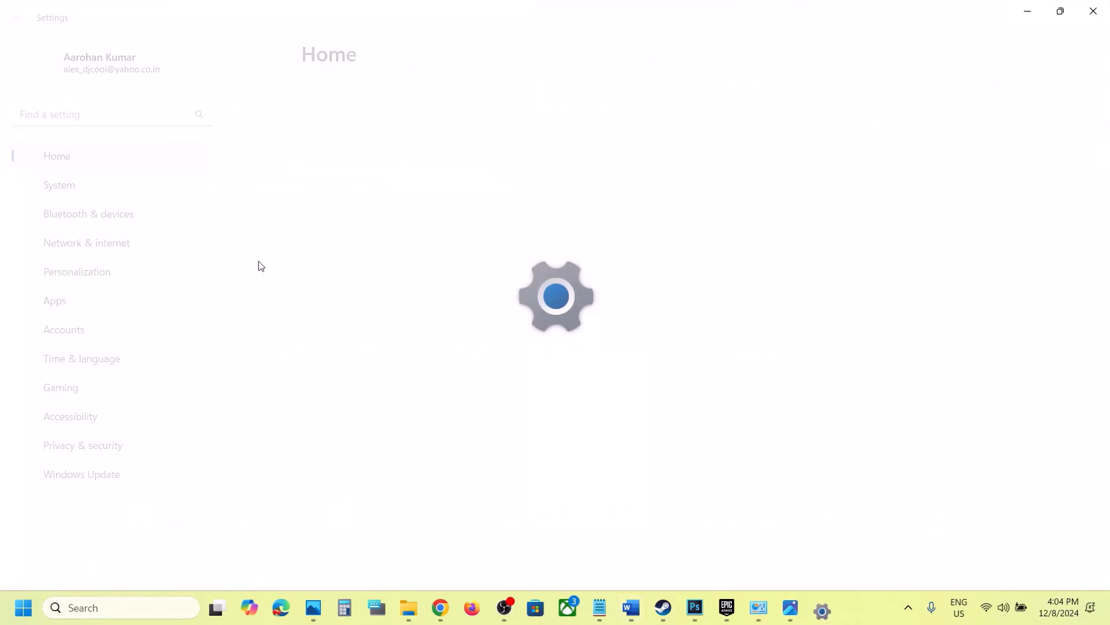
click(96, 475)
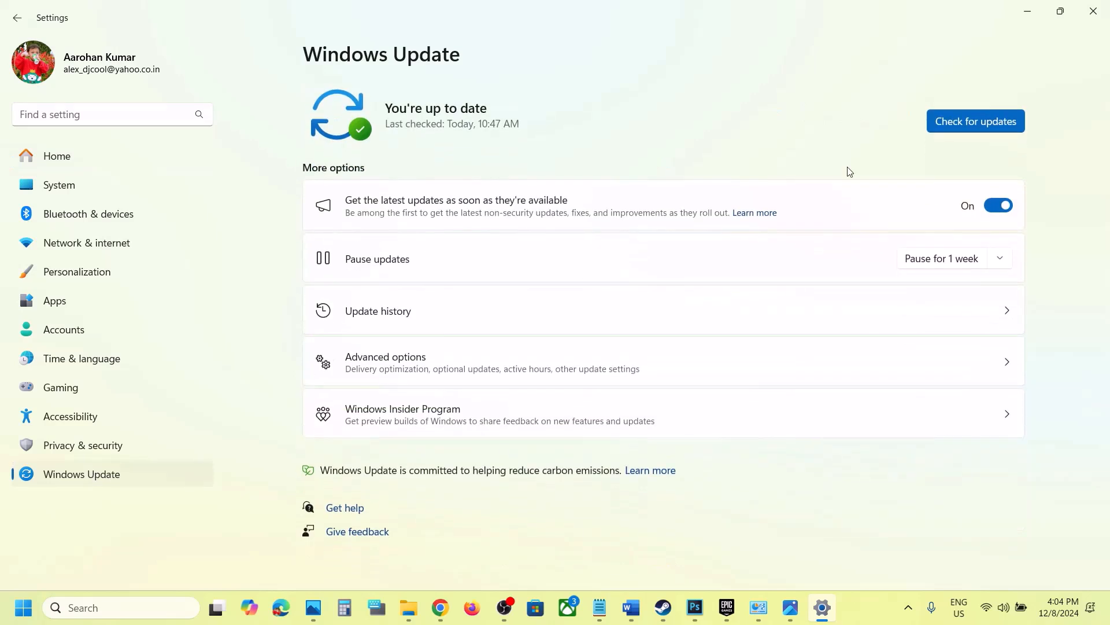
click(967, 129)
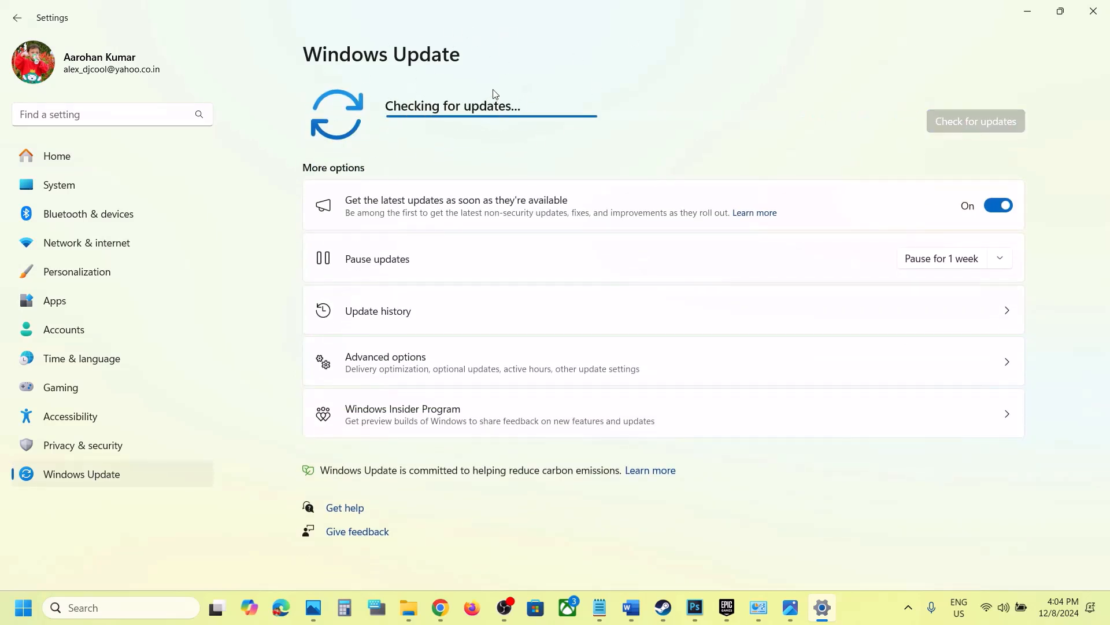
click(34, 608)
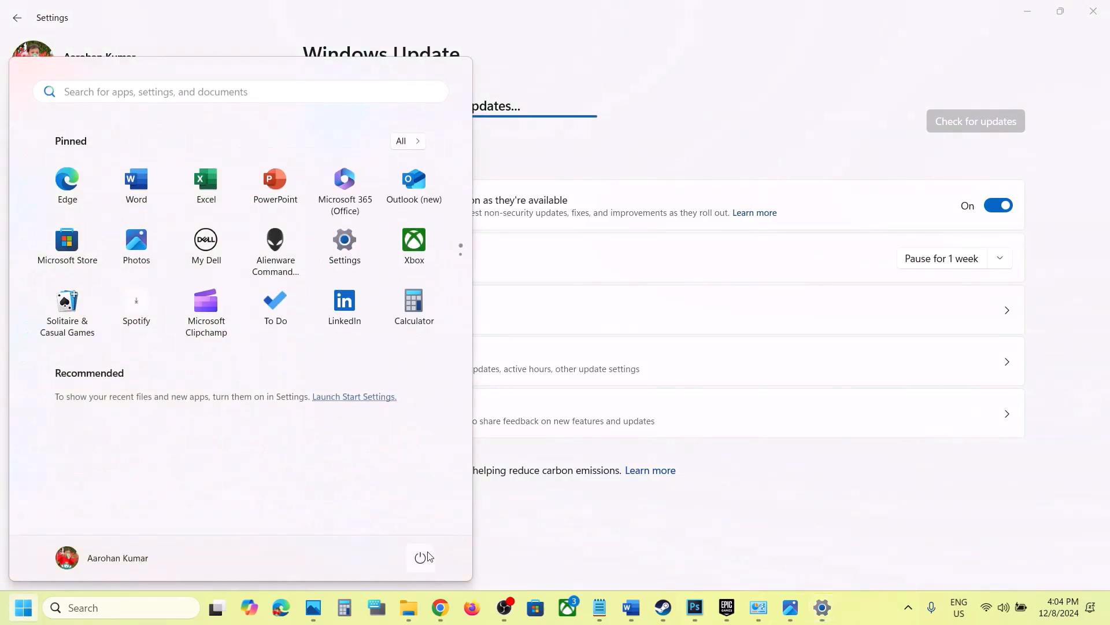
click(420, 557)
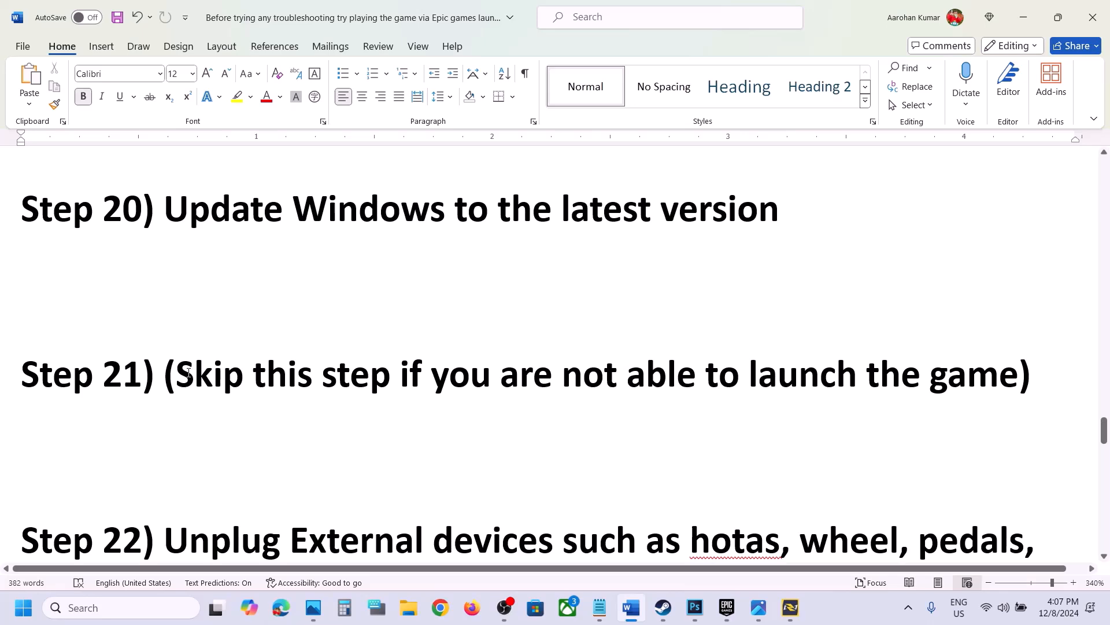
Highlight the skip note in Step 21, then switch to the running Marvel Rivals game and open its display settings
drag(188, 373, 994, 365)
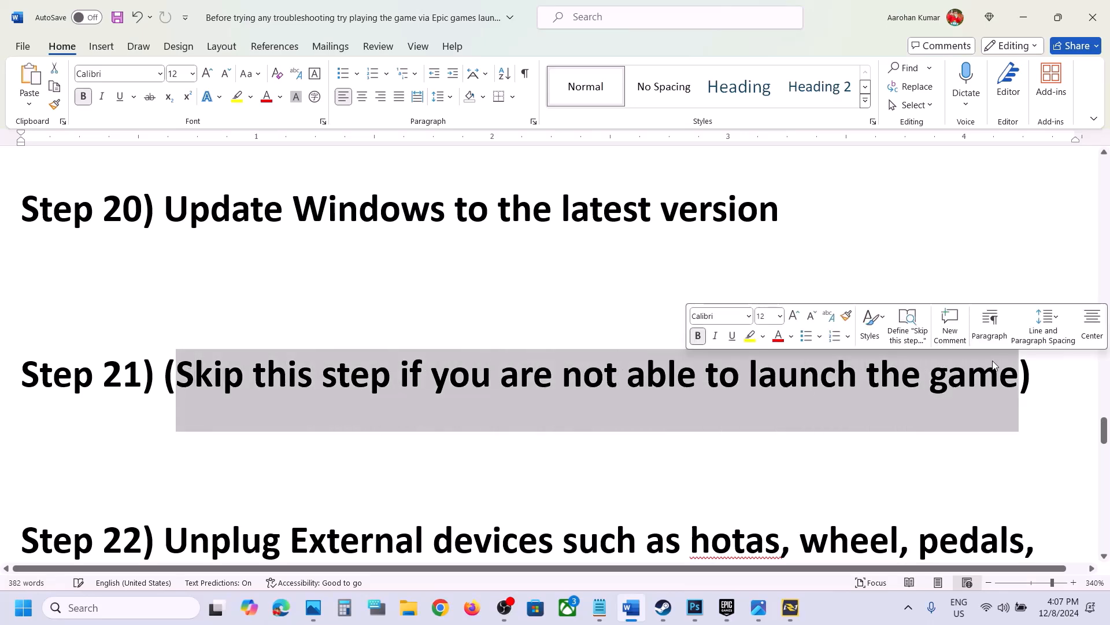
click(664, 608)
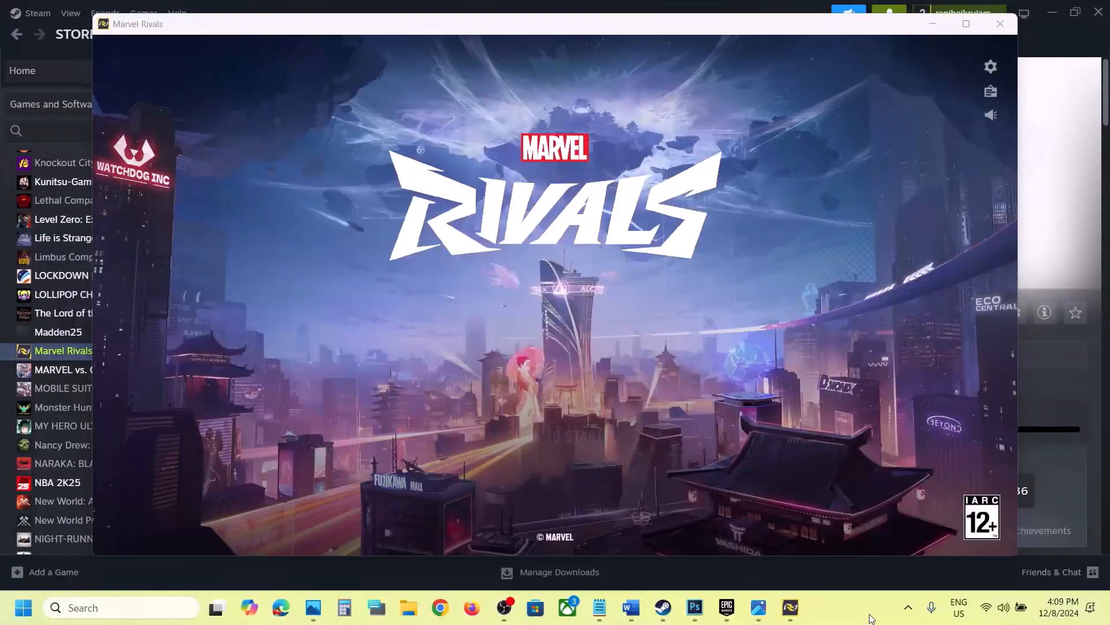
click(992, 69)
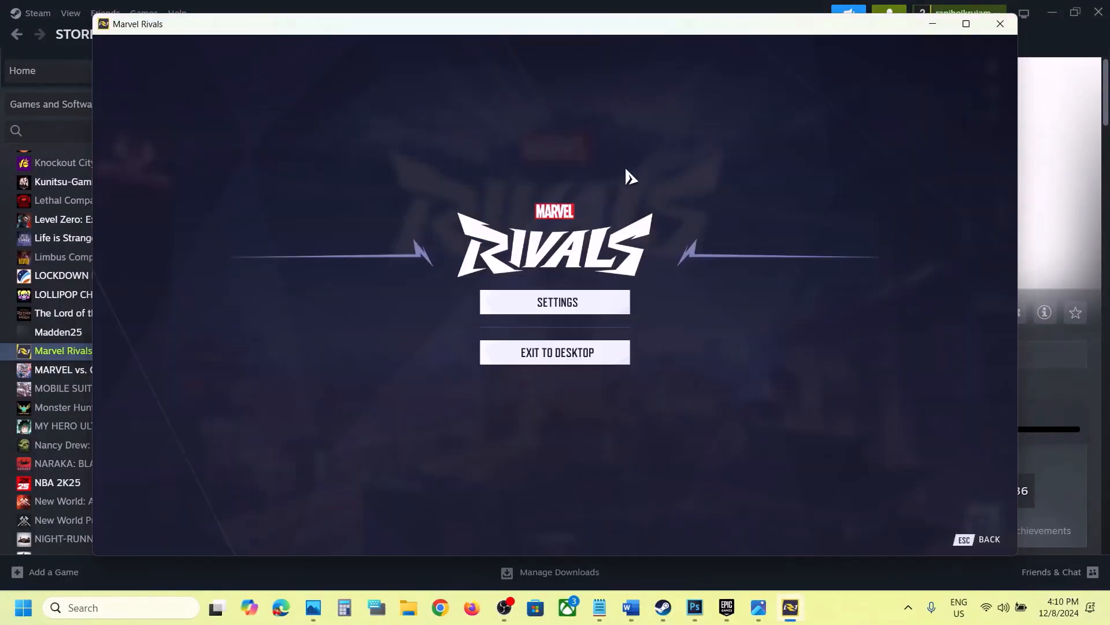
click(564, 310)
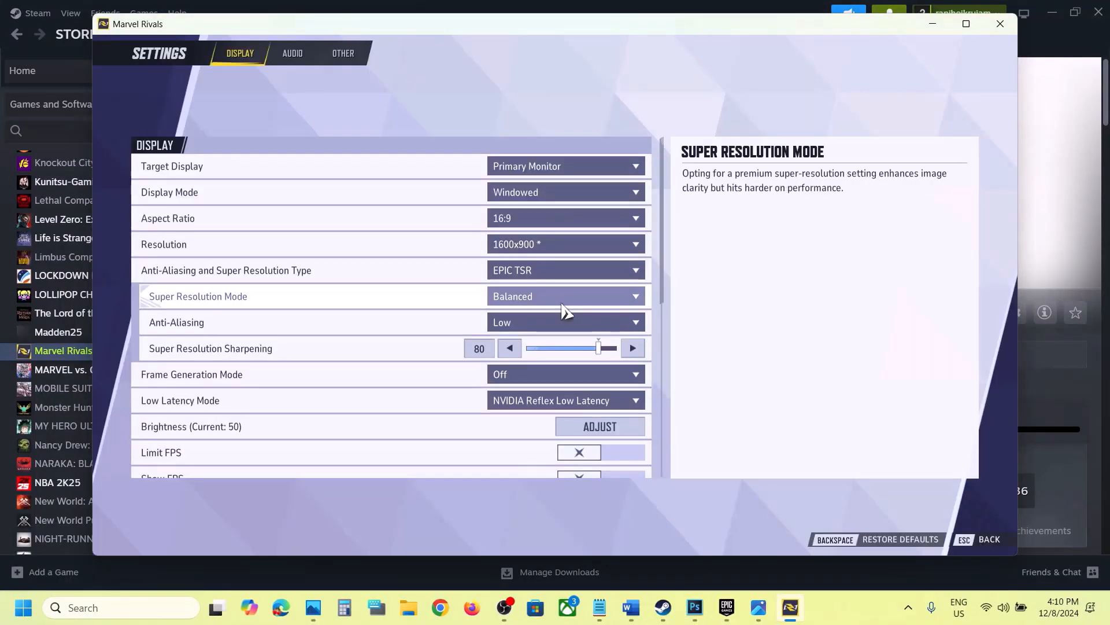
Choose Windowed as the game's display mode and 1600x900 as its resolution
click(547, 195)
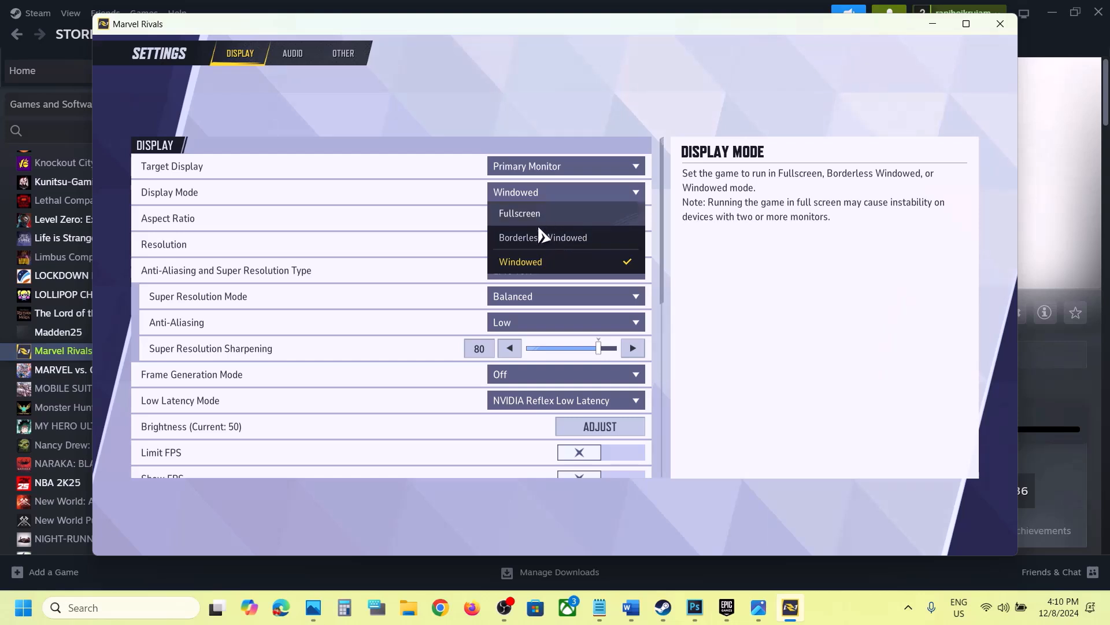
click(541, 263)
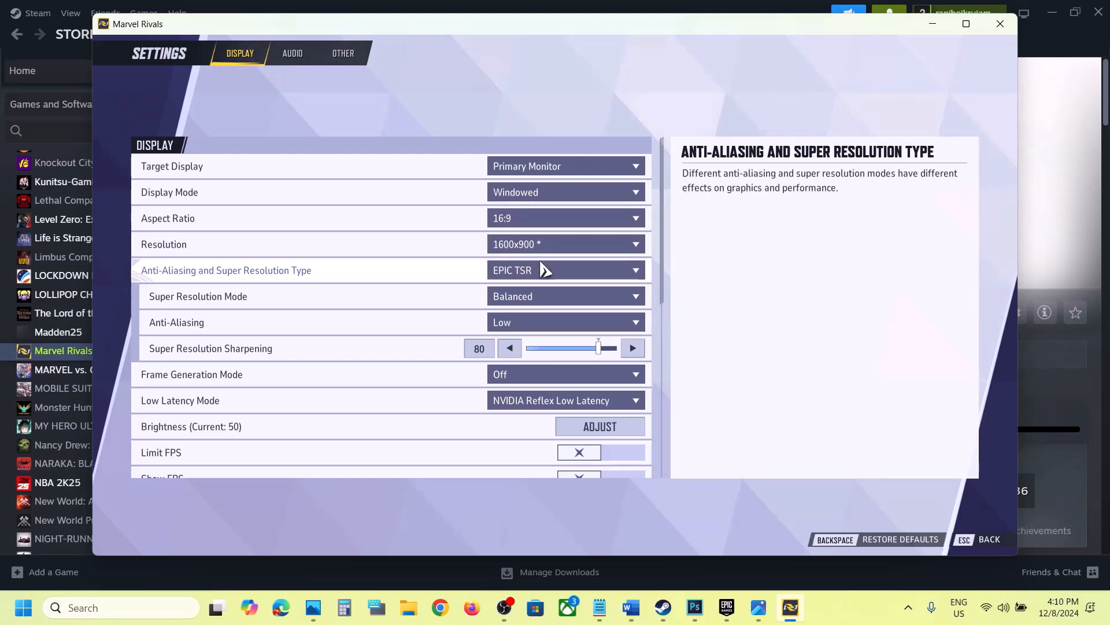
click(569, 249)
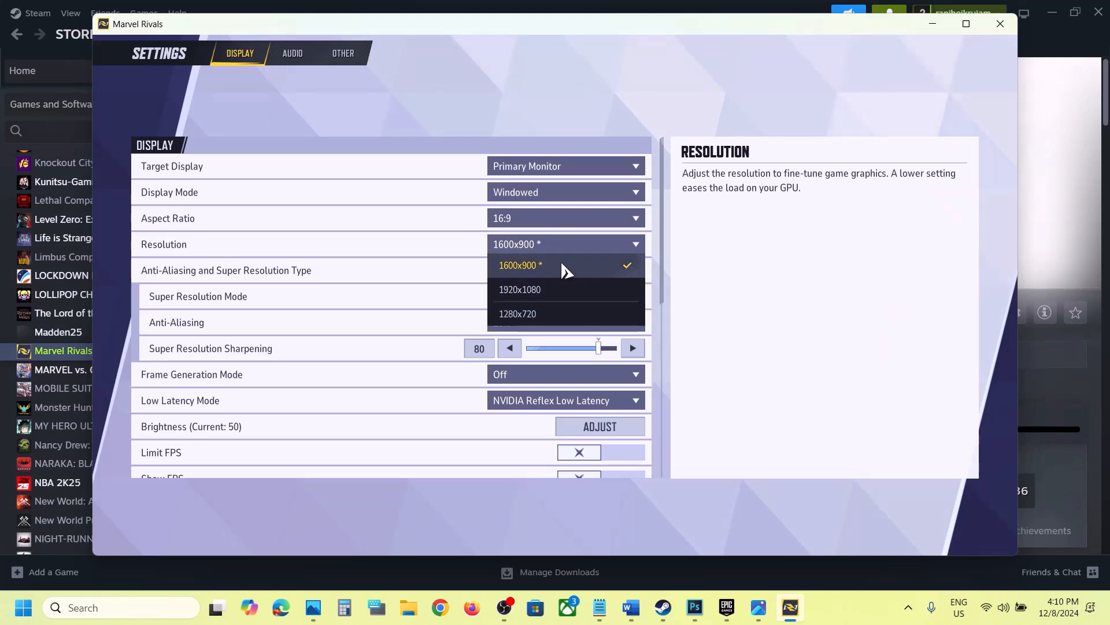
click(578, 266)
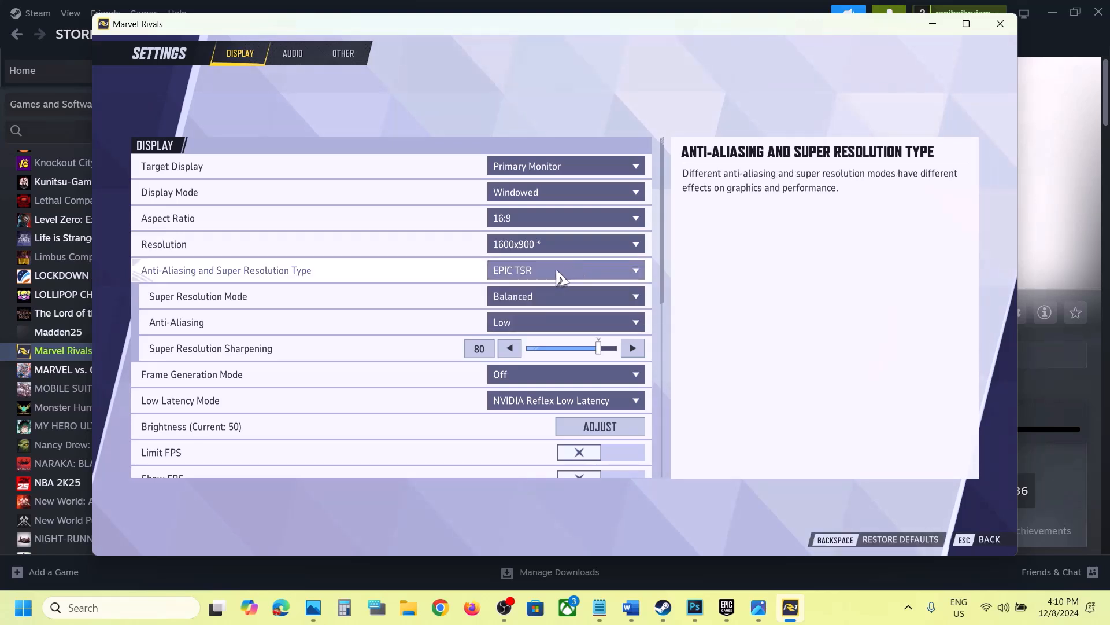
Set the anti-aliasing and super resolution type to NVIDIA DLSS and the super resolution mode to Quality
click(559, 276)
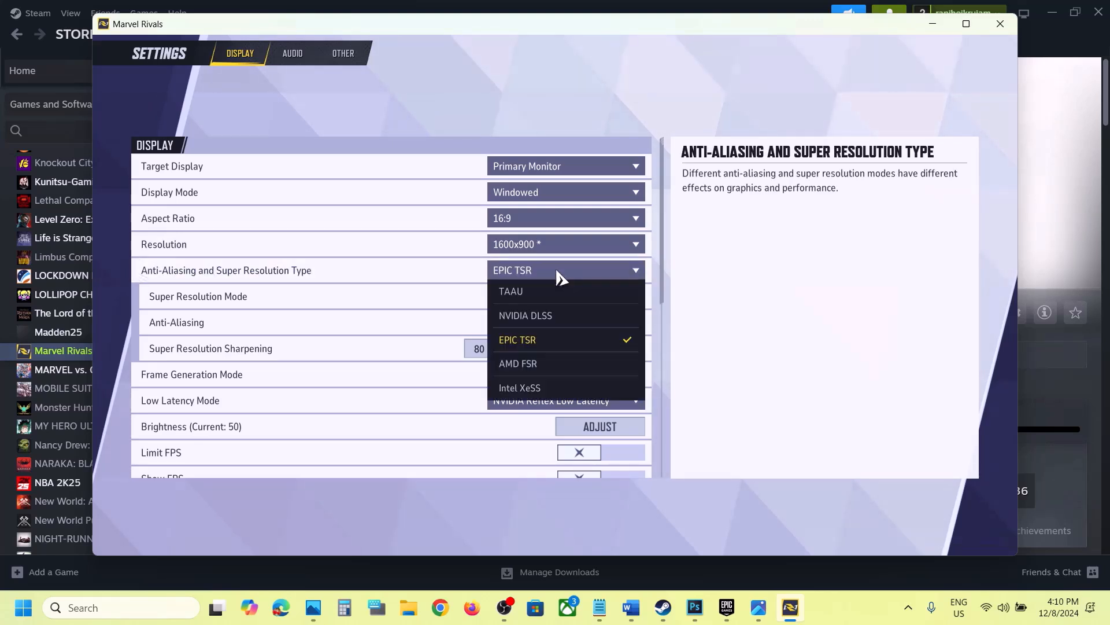
click(540, 317)
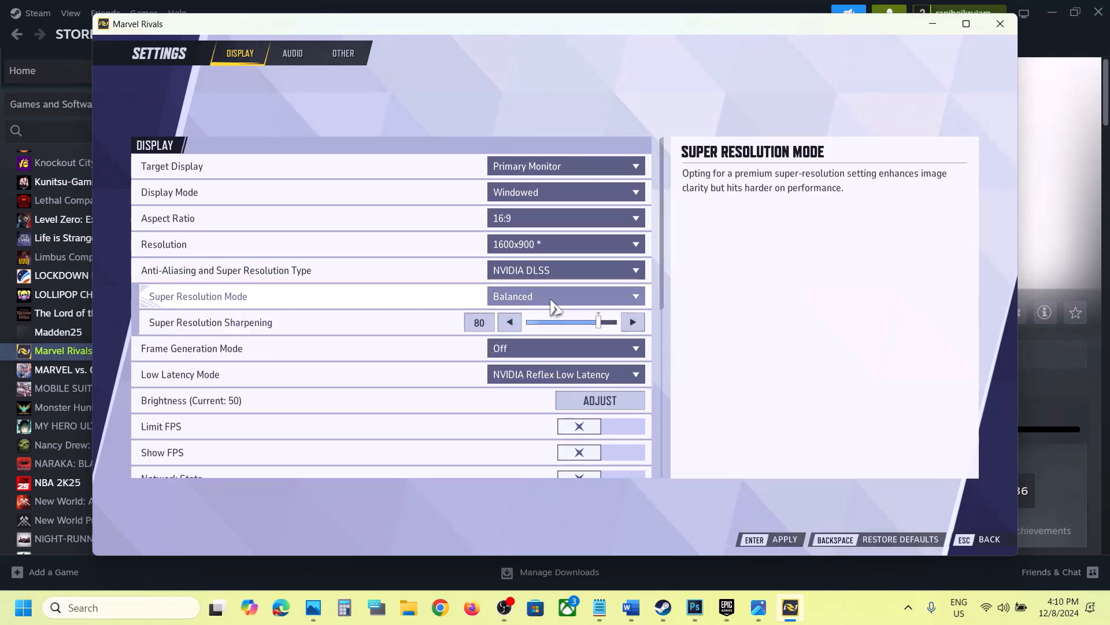
click(553, 302)
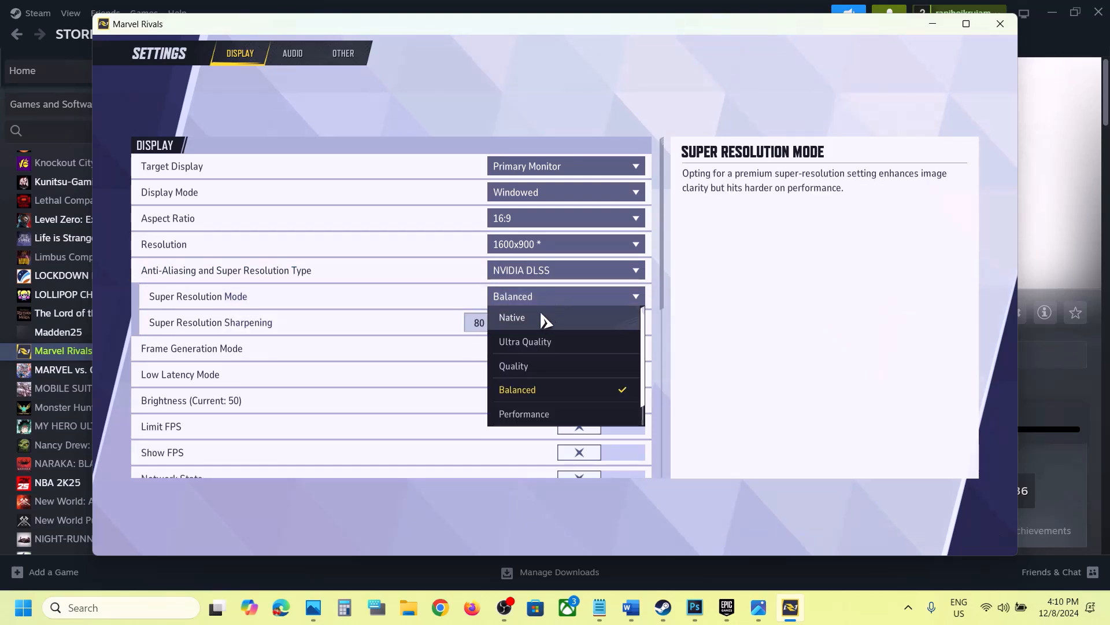
click(536, 367)
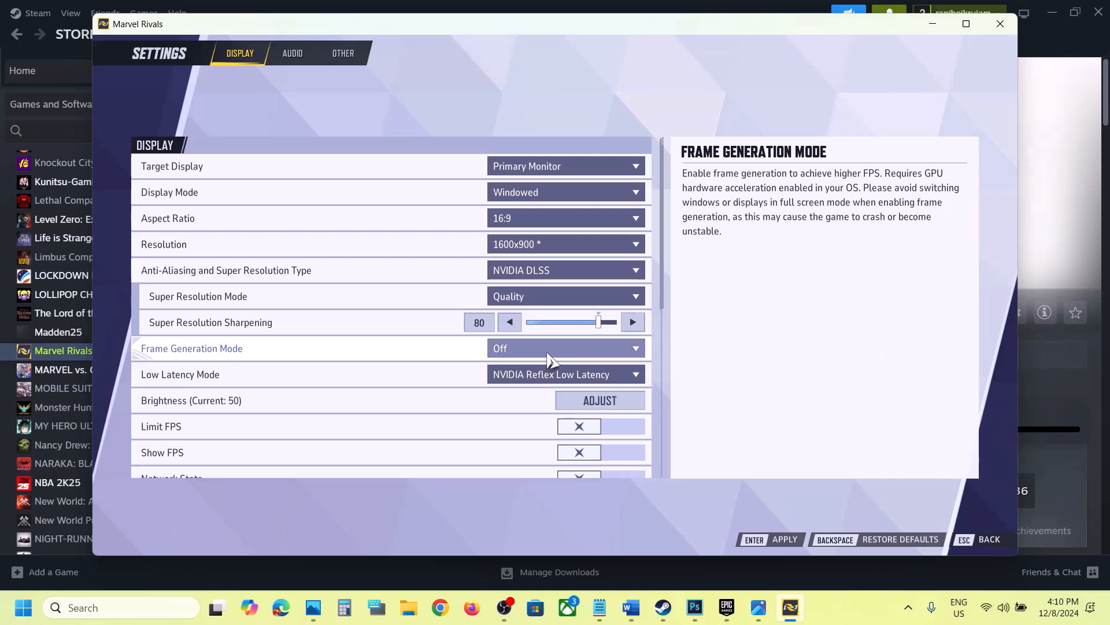
click(557, 272)
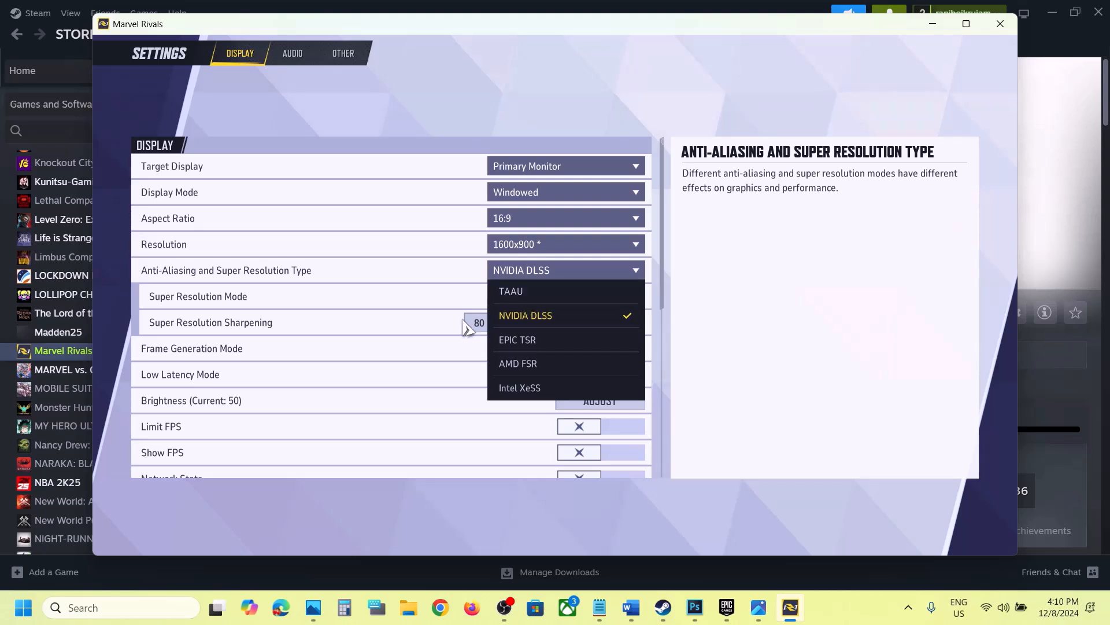
click(446, 273)
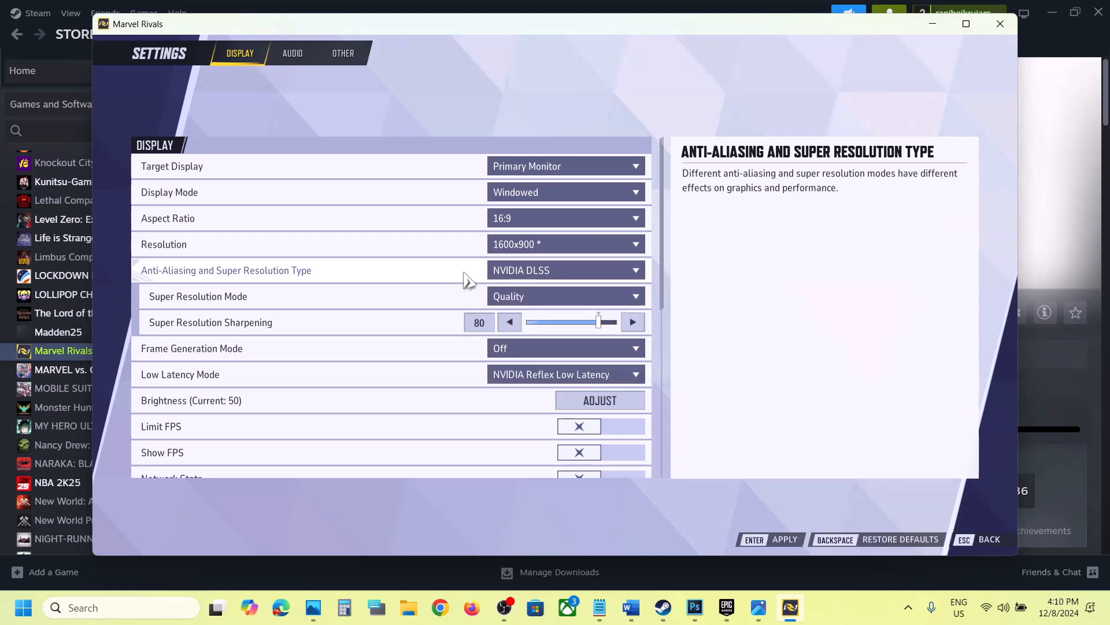
click(545, 277)
click(709, 297)
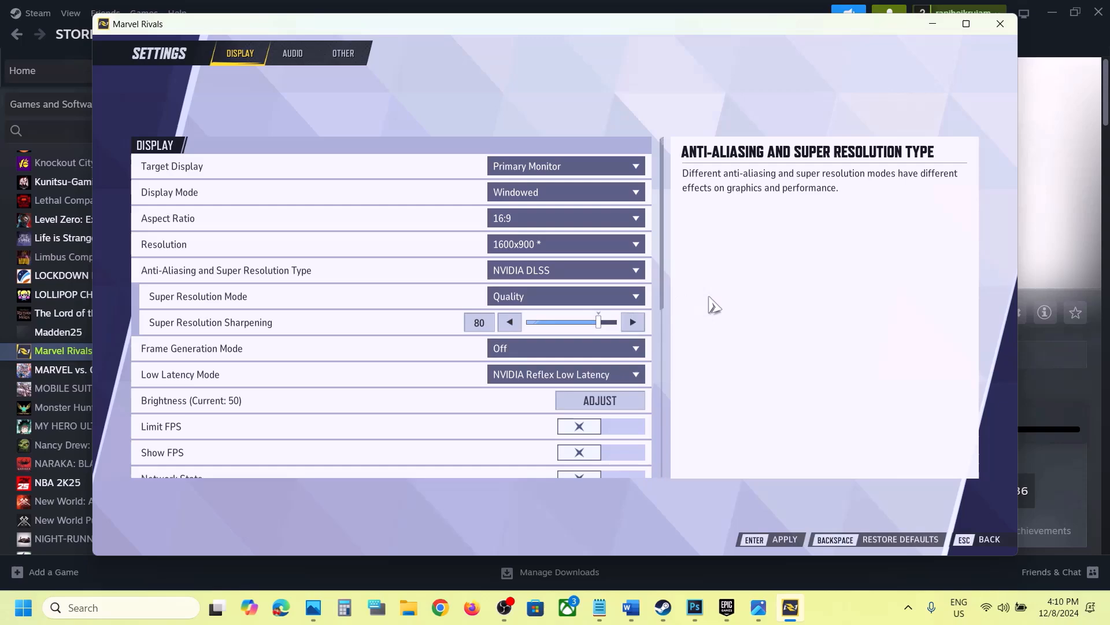
Restore all display settings to their defaults and check the anti-aliasing and super resolution type options
click(889, 540)
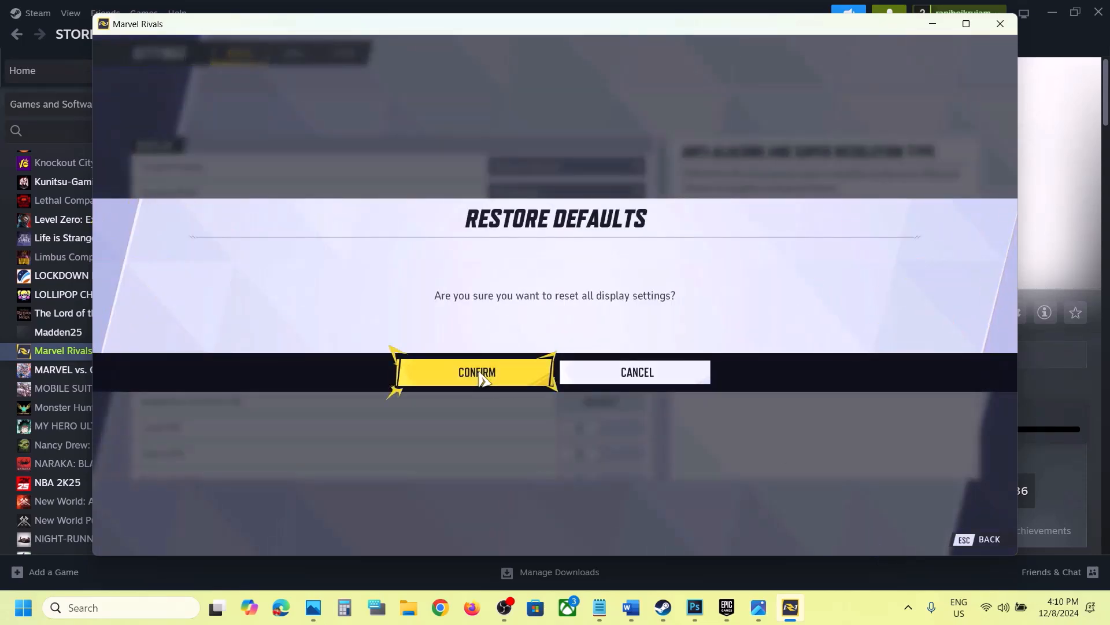
click(528, 377)
click(543, 285)
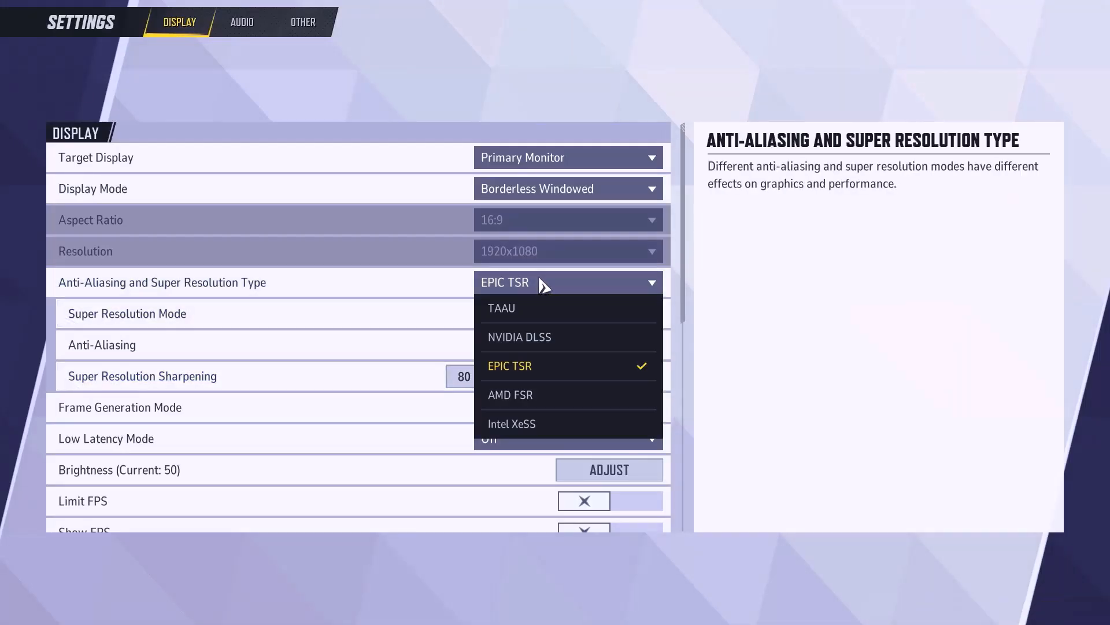
click(708, 295)
Set the display mode to Windowed with a 1600x900 resolution, then apply and confirm the new display settings
click(567, 194)
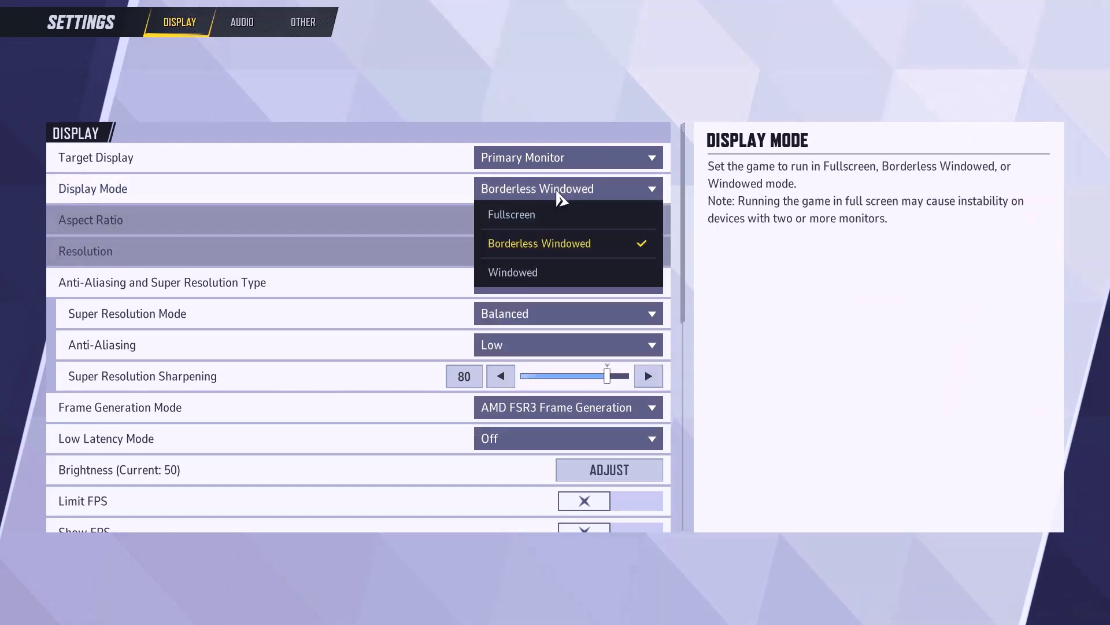
click(528, 270)
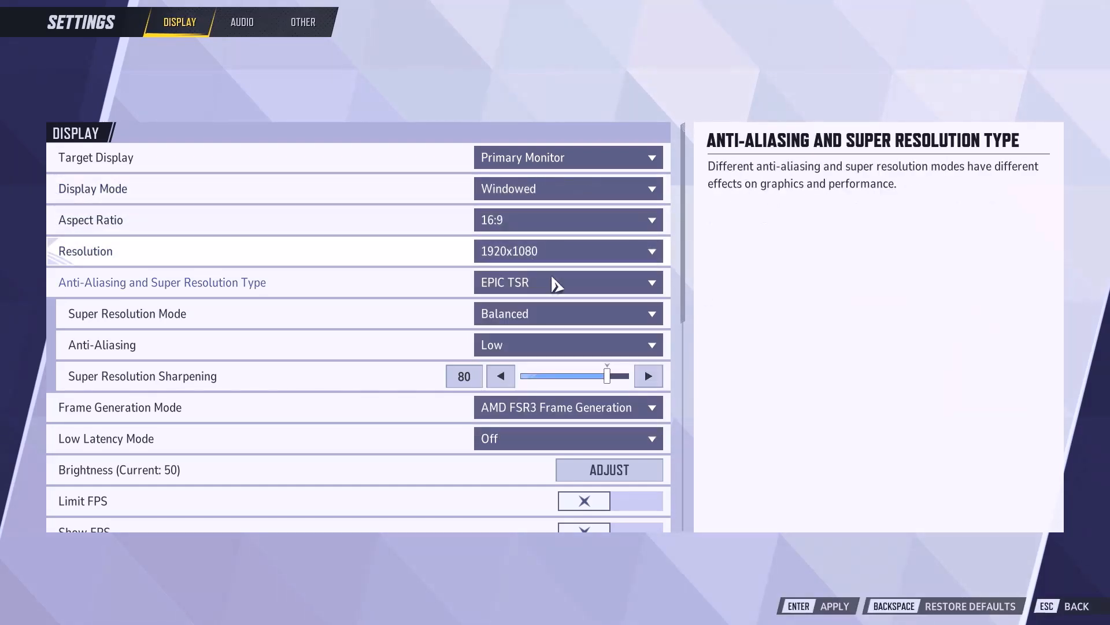
click(544, 267)
click(538, 276)
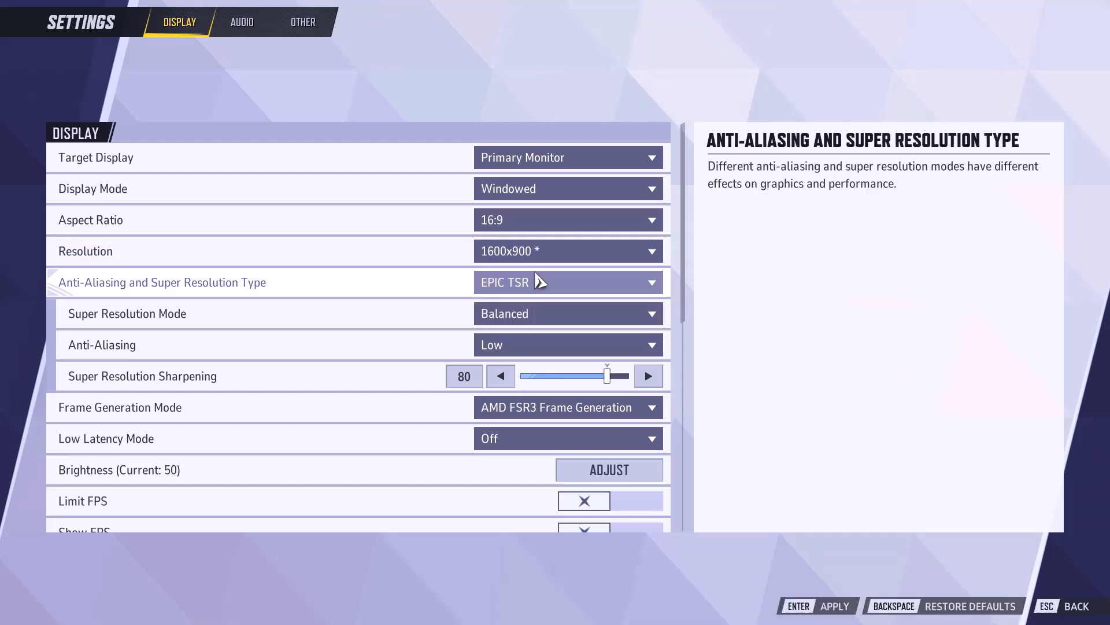
click(836, 606)
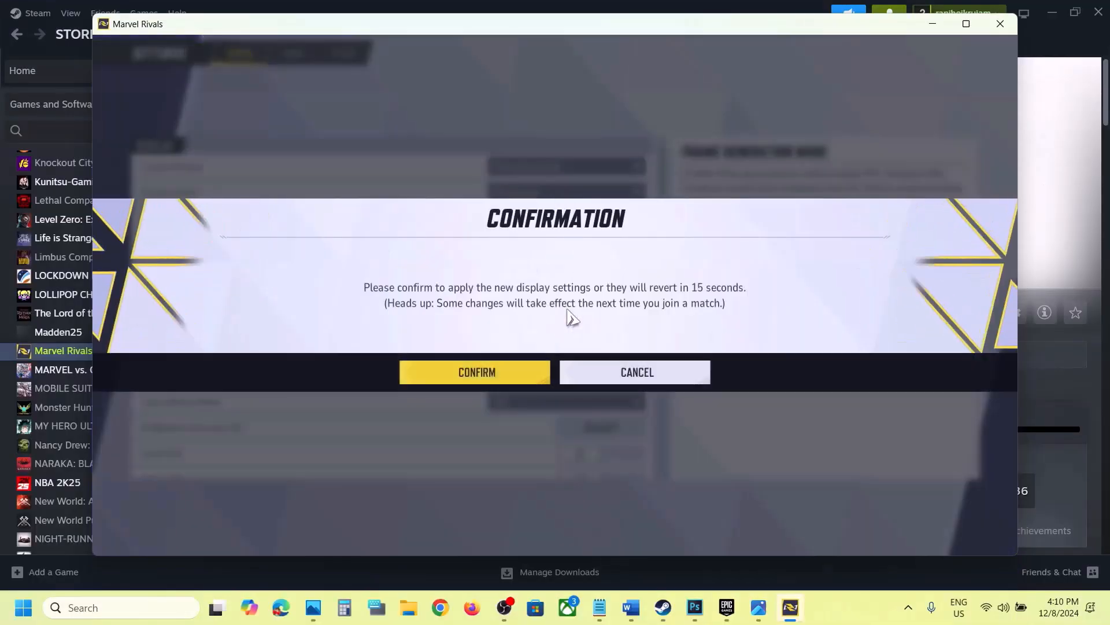
click(508, 377)
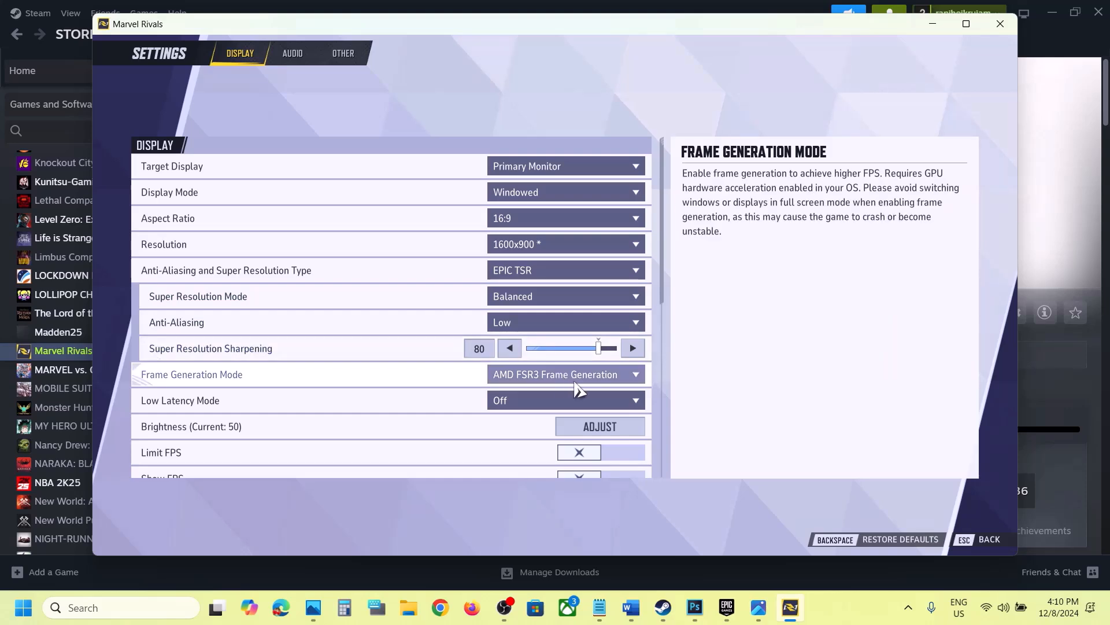
Set Frame Generation Mode to Off in the display settings
scroll(585, 389, down, 4)
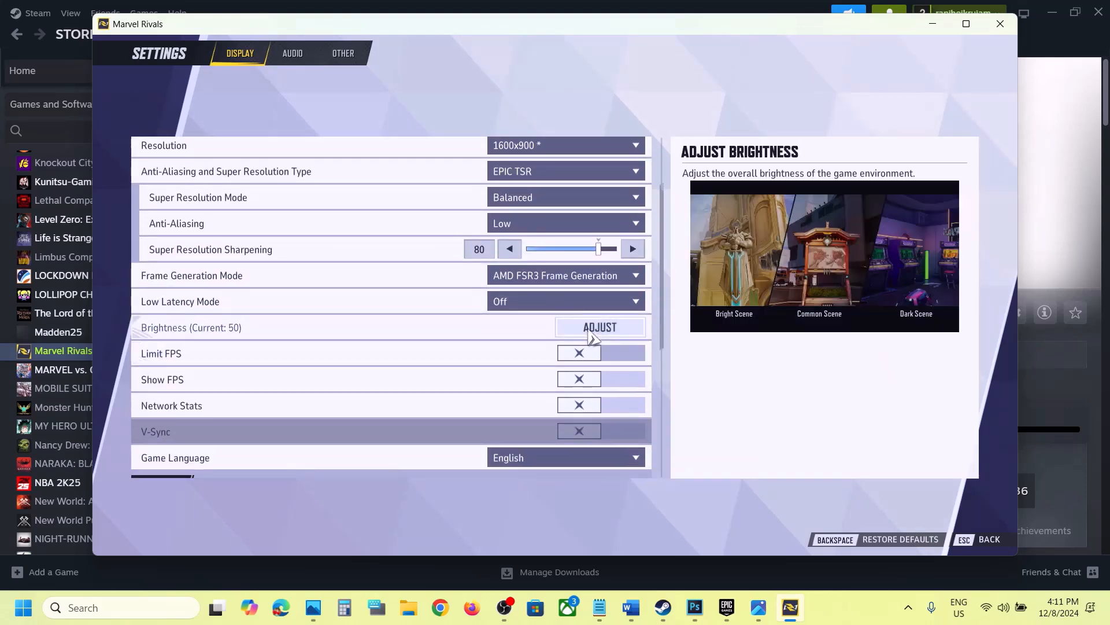
click(576, 284)
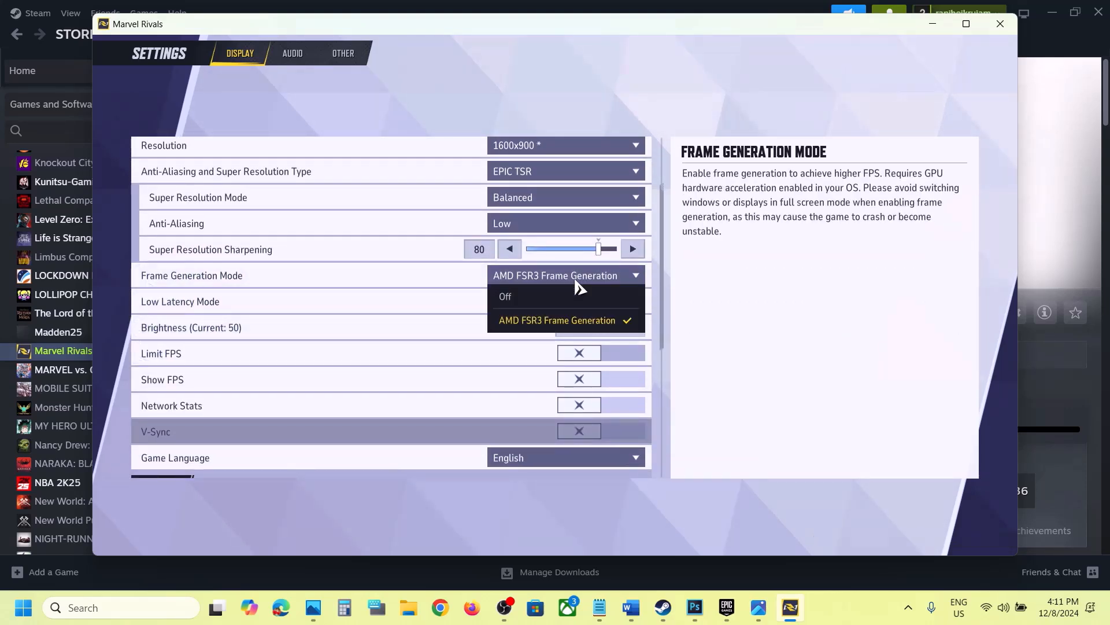
click(550, 300)
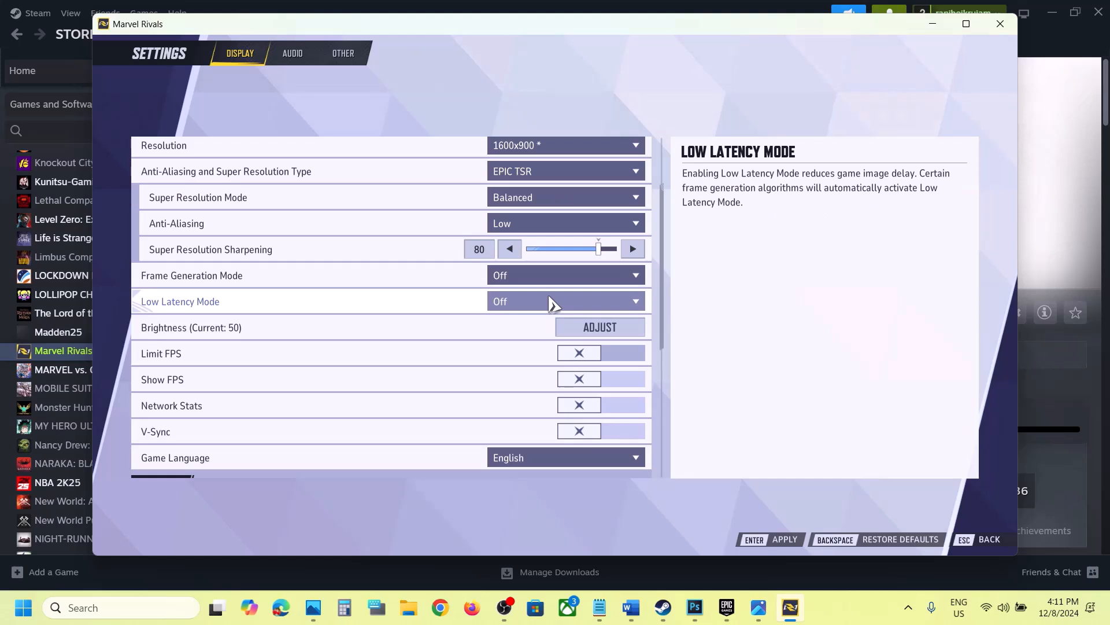
Enable Limit FPS with an FPS cap of 60 and apply the changed display settings
scroll(595, 335, down, 3)
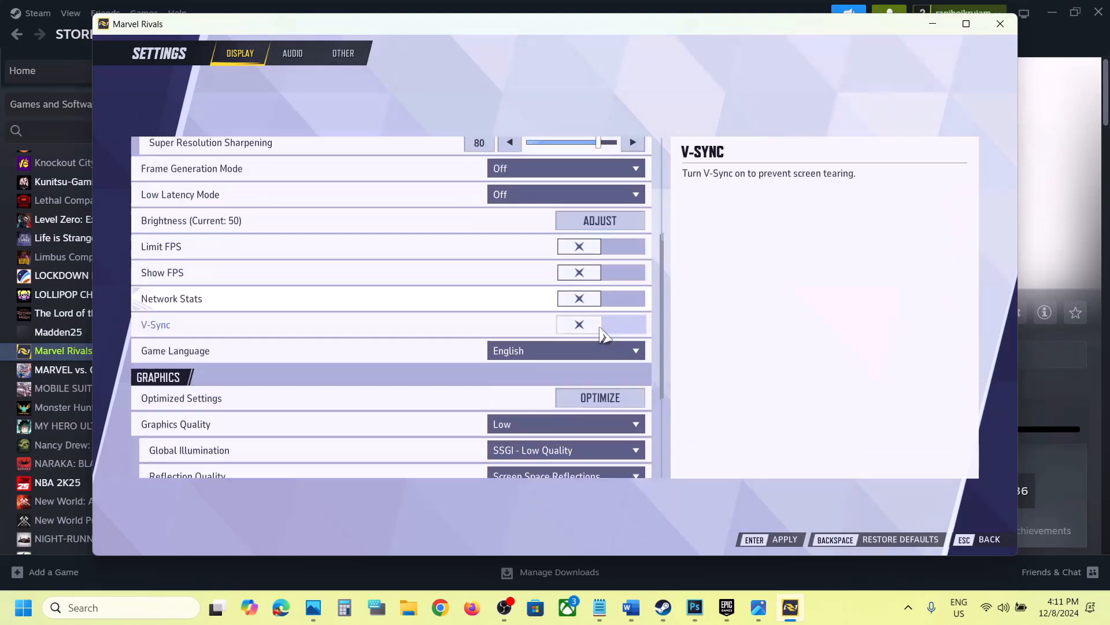
scroll(601, 335, down, 3)
scroll(601, 335, up, 2)
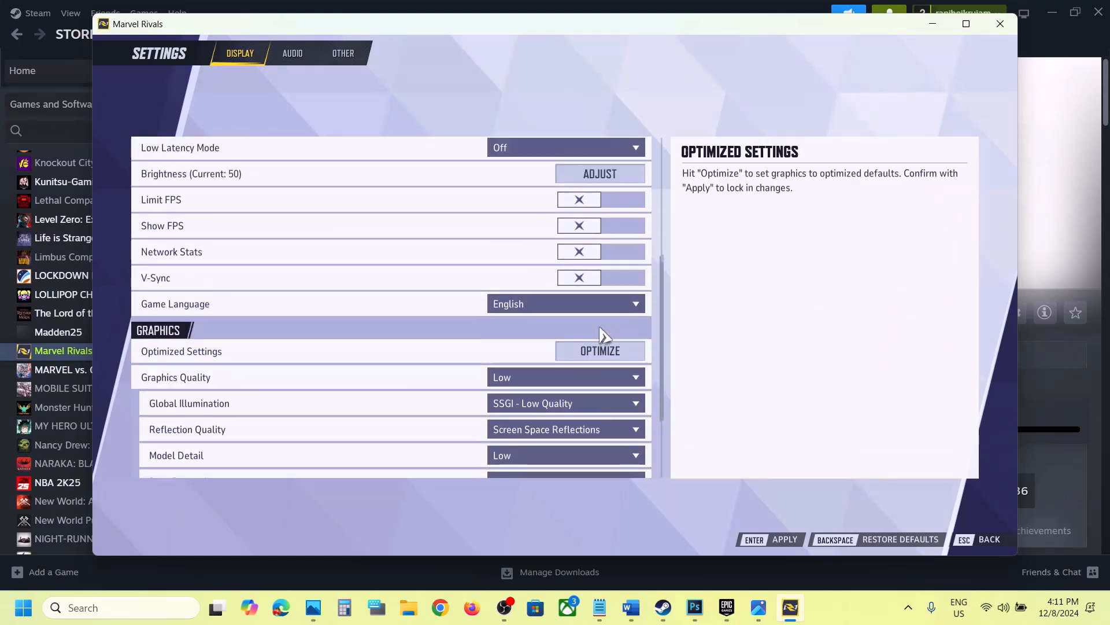
click(623, 200)
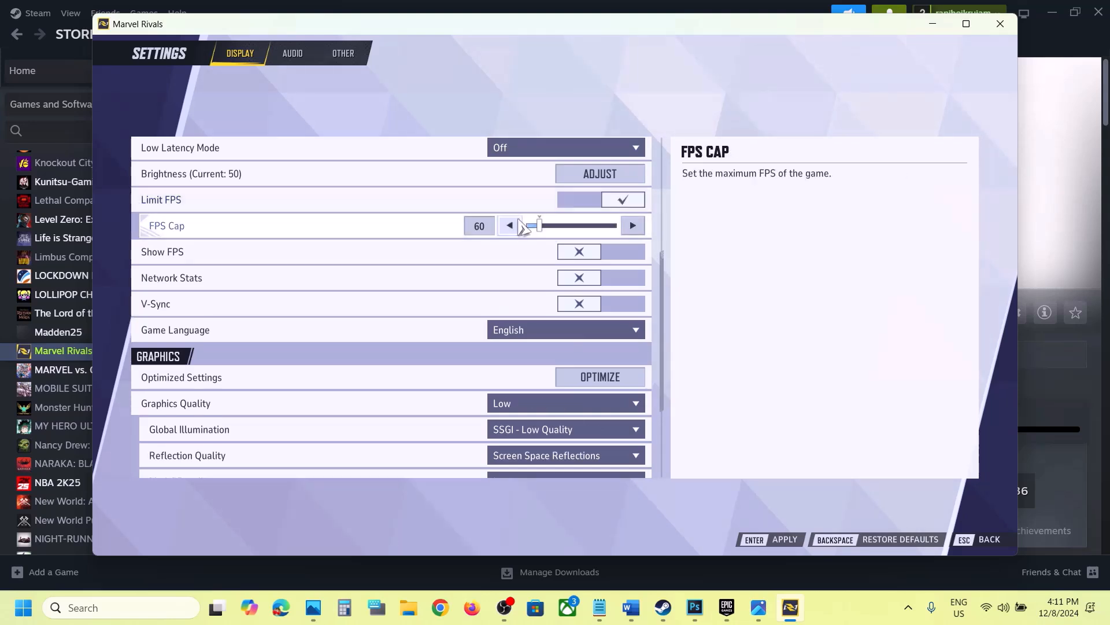
click(785, 543)
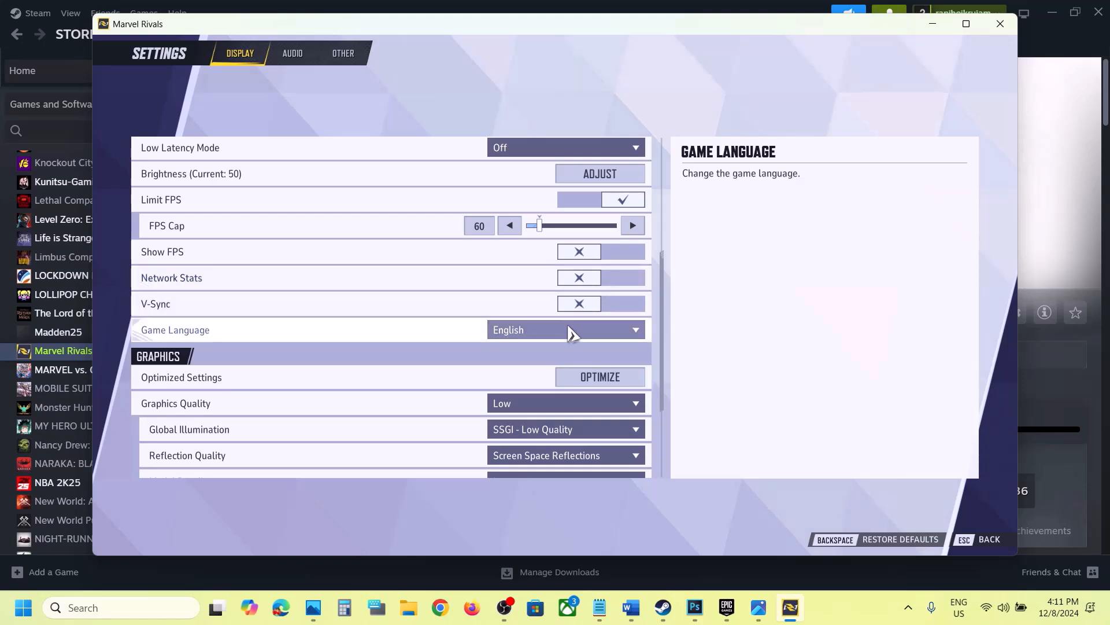
Choose Low as the overall Graphics Quality in the graphics settings
scroll(561, 341, down, 3)
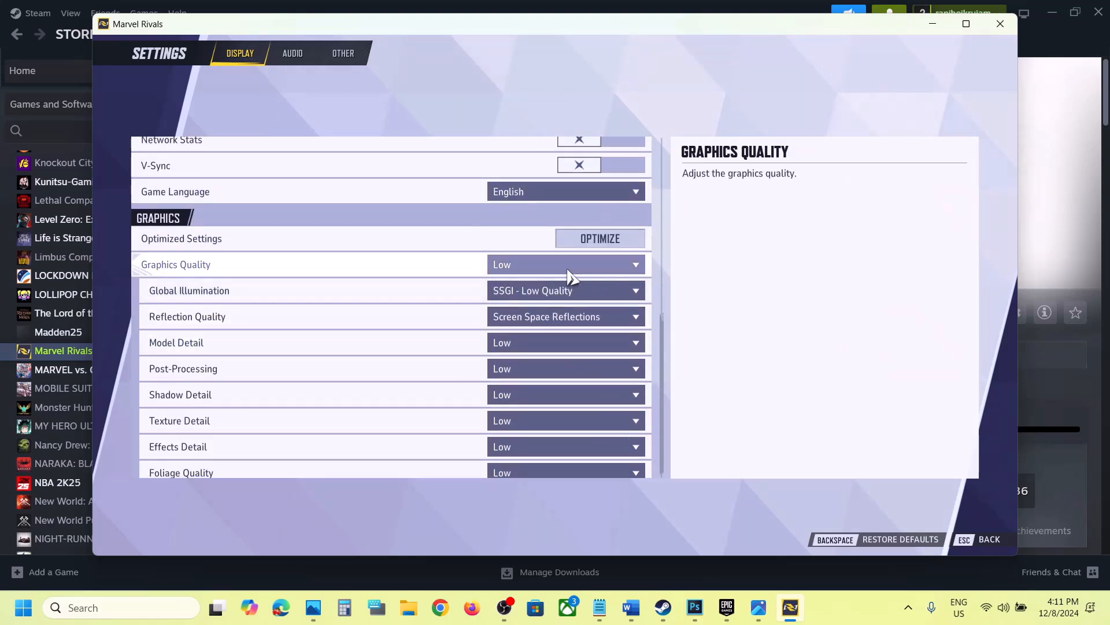
click(566, 272)
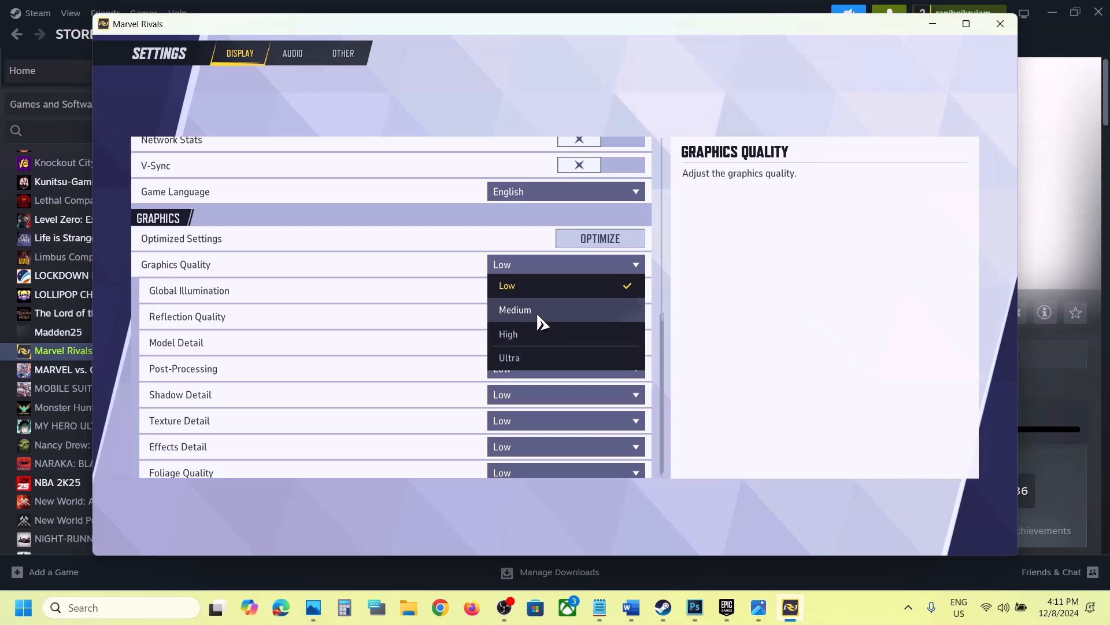
click(533, 293)
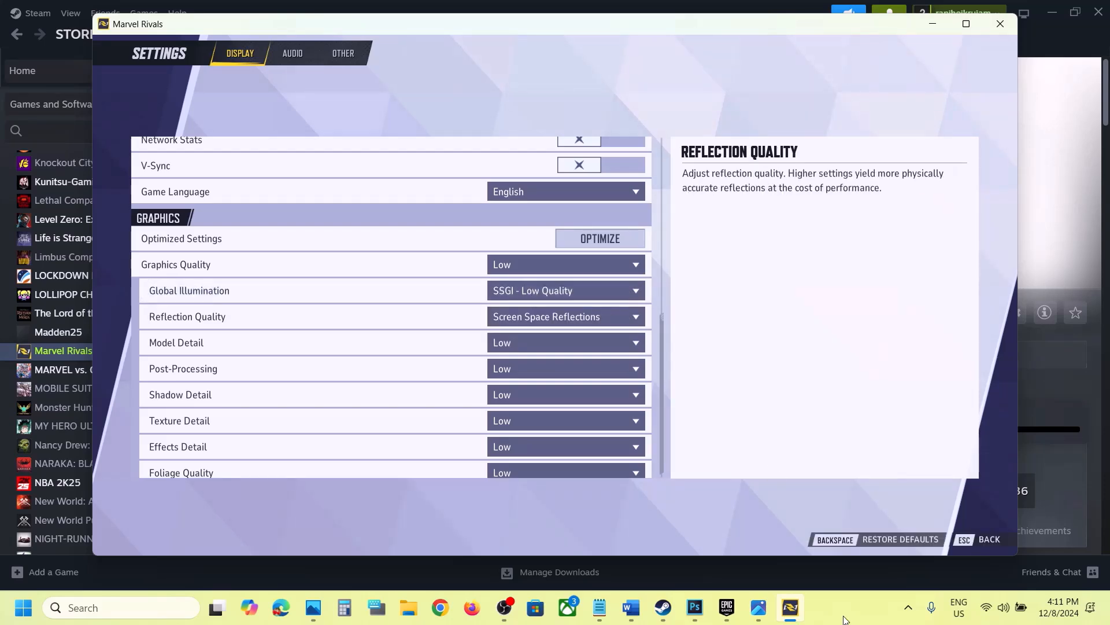
Leave the game settings, close Marvel Rivals and switch back to the Word troubleshooting notes
key(Escape)
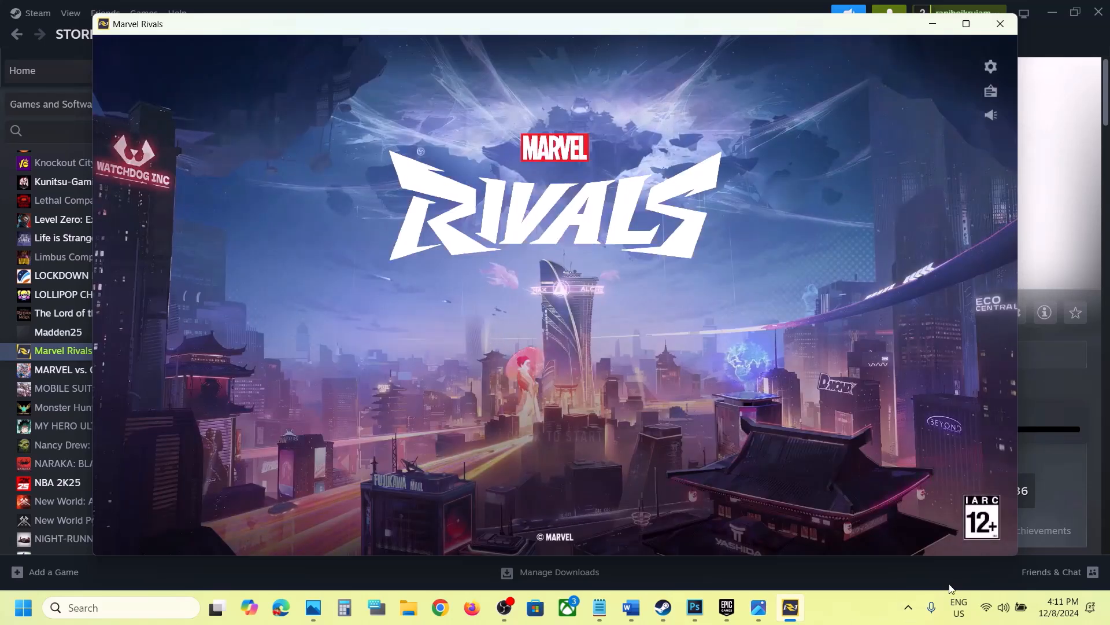
click(865, 614)
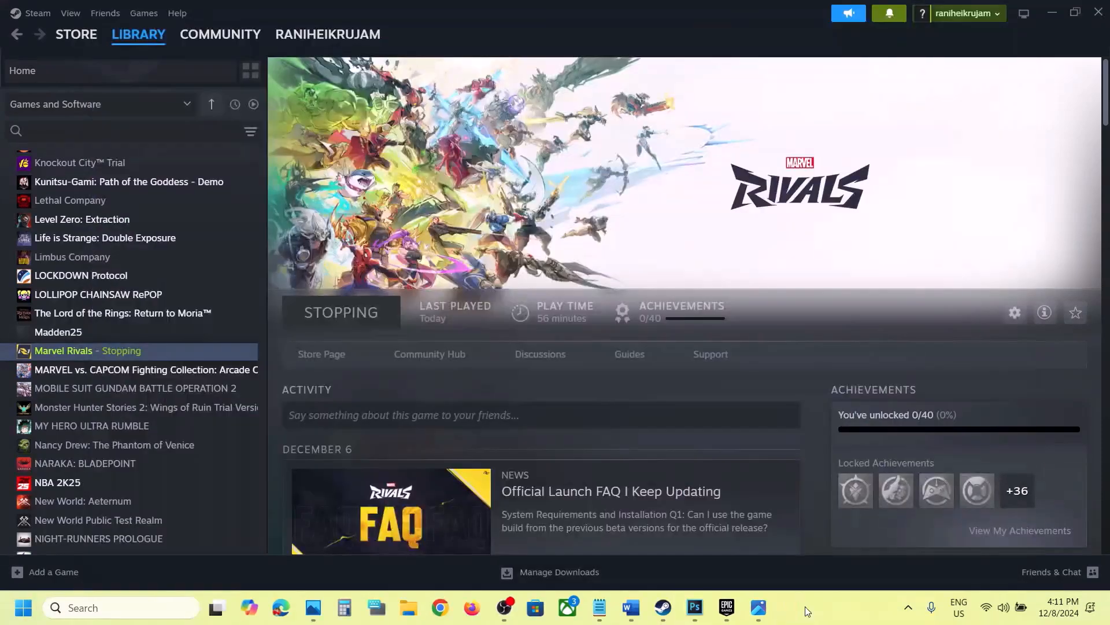
click(631, 607)
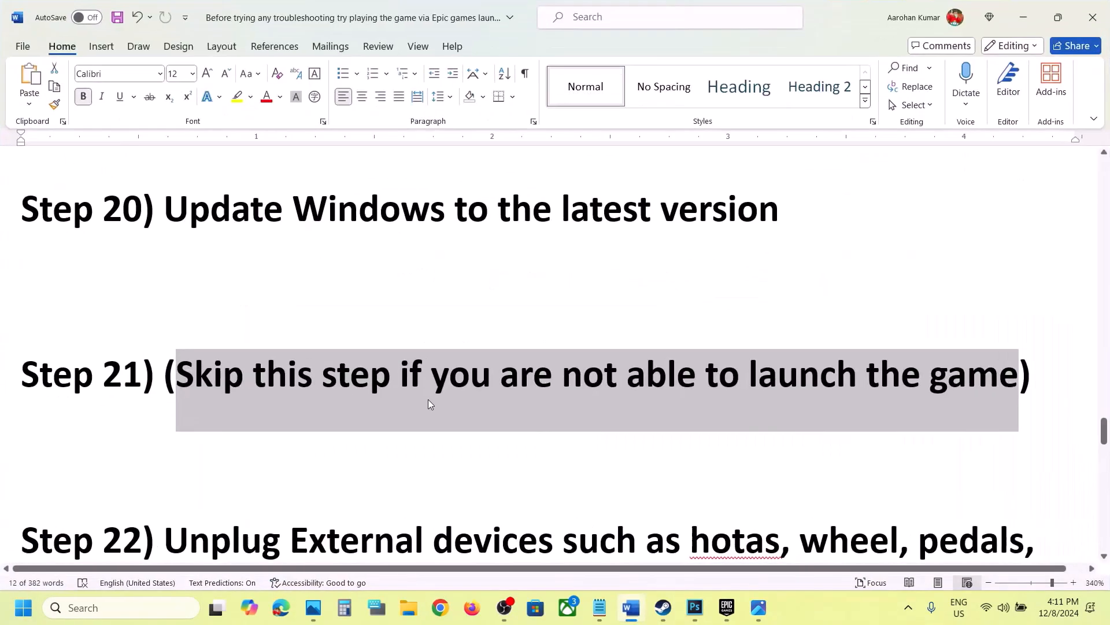
Go to Step 22 in the notes and highlight its advice on unplugging external devices and closing third-party services
scroll(430, 403, down, 5)
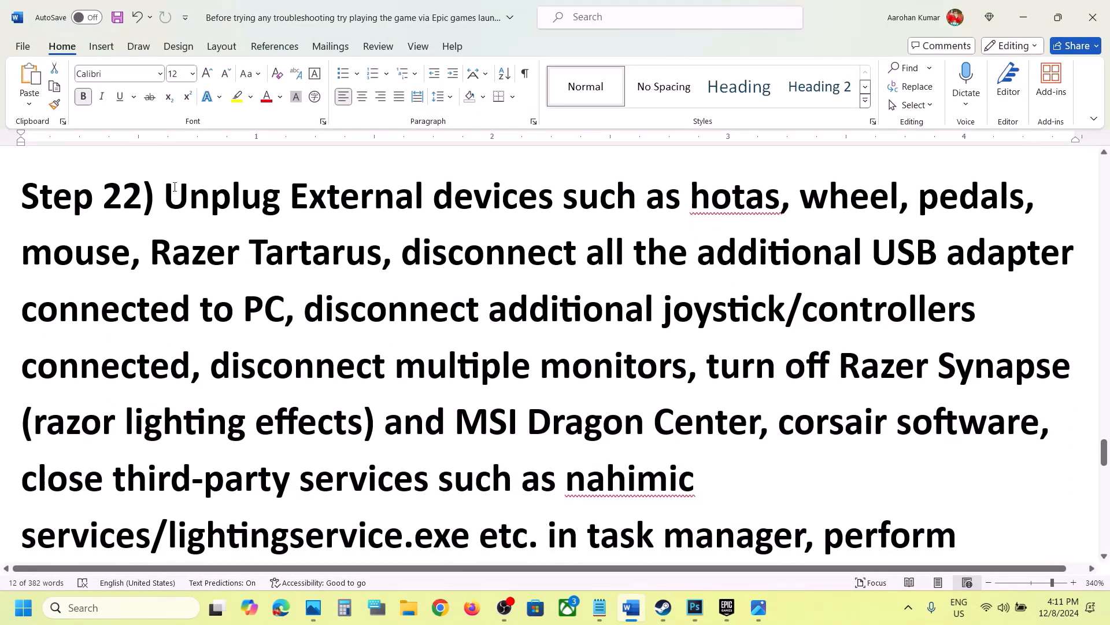
drag(169, 188, 808, 528)
scroll(808, 528, down, 5)
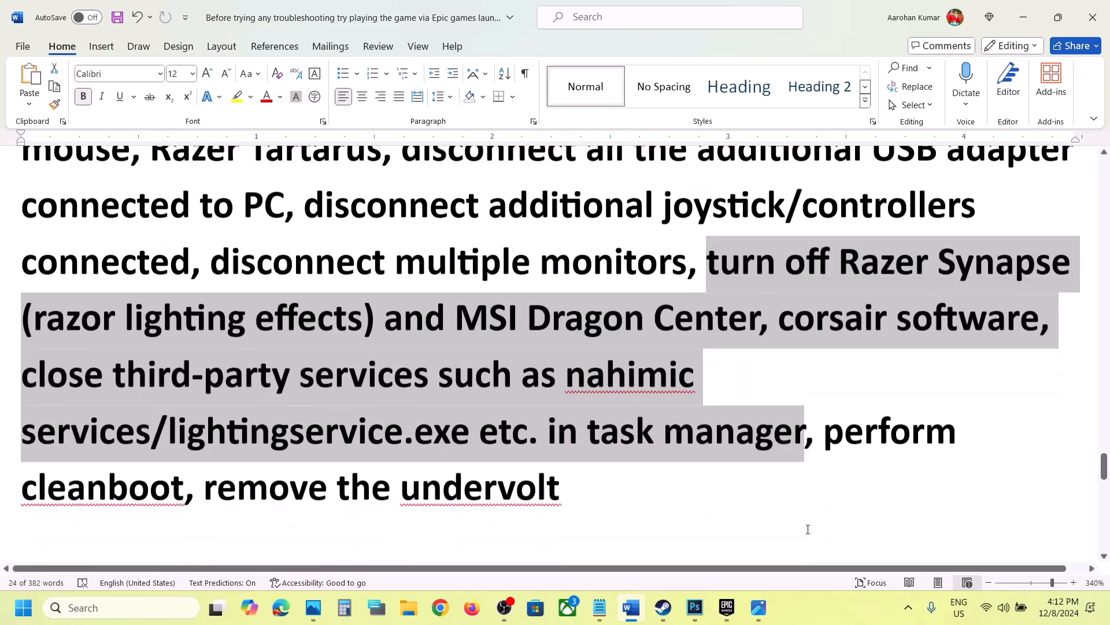
drag(728, 312, 701, 323)
Highlight the line "View Advanced system settings" in the notes about initial and maximum size
scroll(232, 328, down, 3)
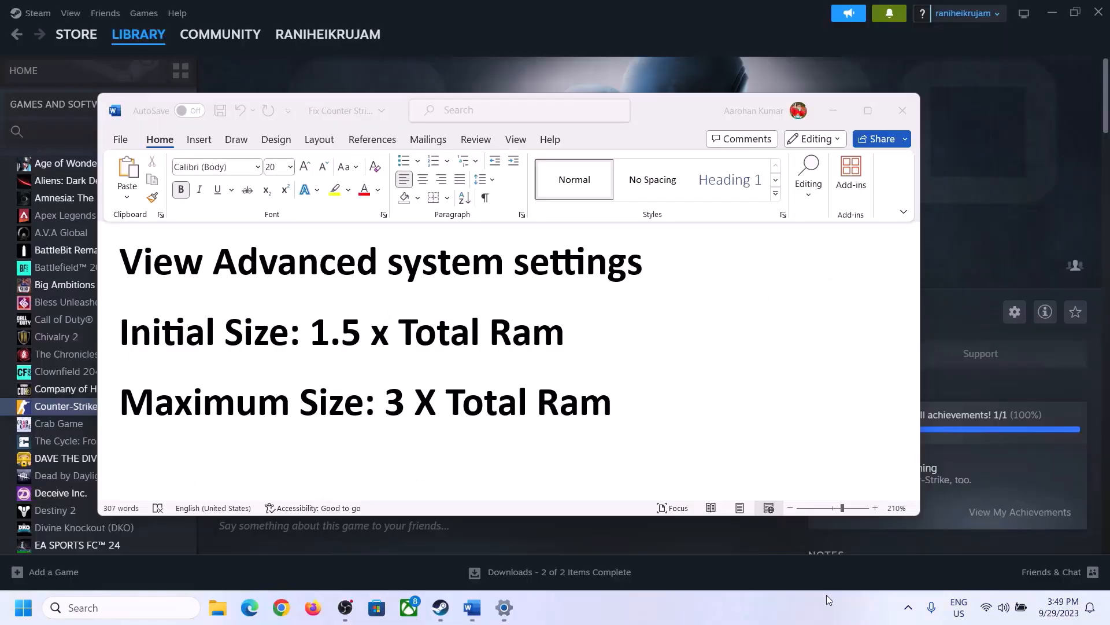
click(205, 258)
drag(124, 266, 606, 280)
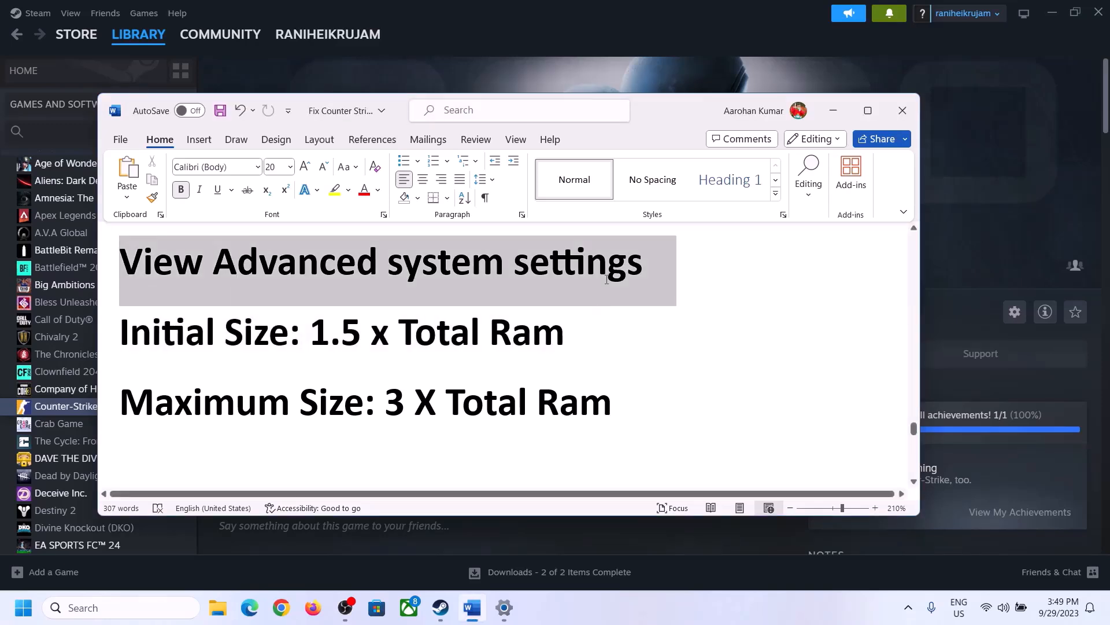
Search Windows for "Advanced system settings", open System Properties and place its window over the notes
click(132, 607)
text(Advanced system settings)
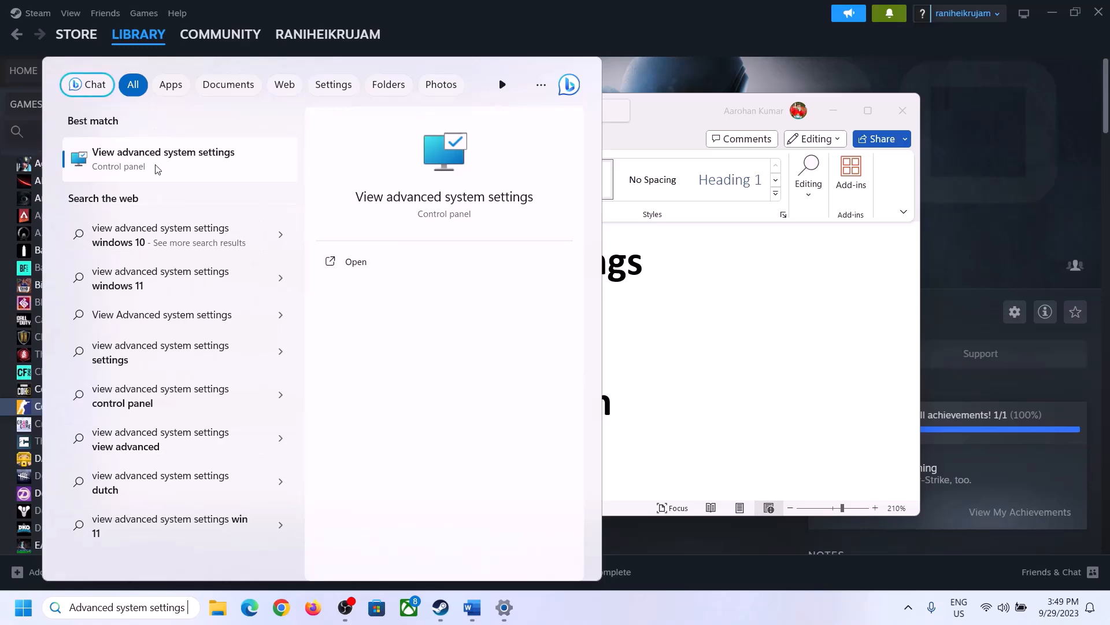
click(156, 169)
drag(231, 111, 497, 200)
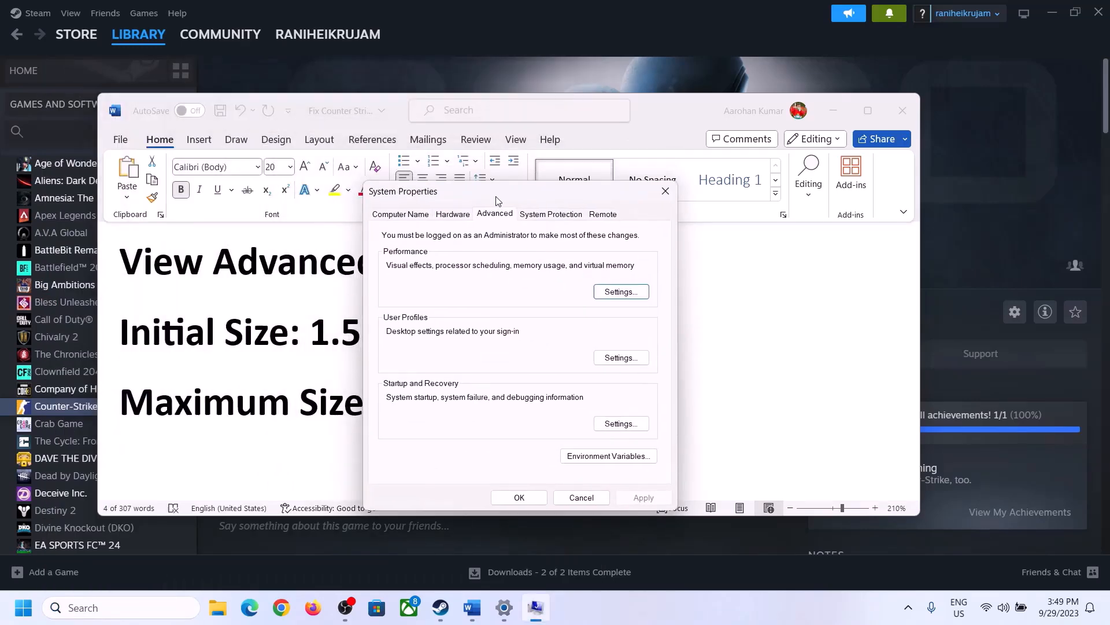
In the advanced performance options, turn off automatic paging file management for virtual memory and choose Custom size for drive C
click(621, 292)
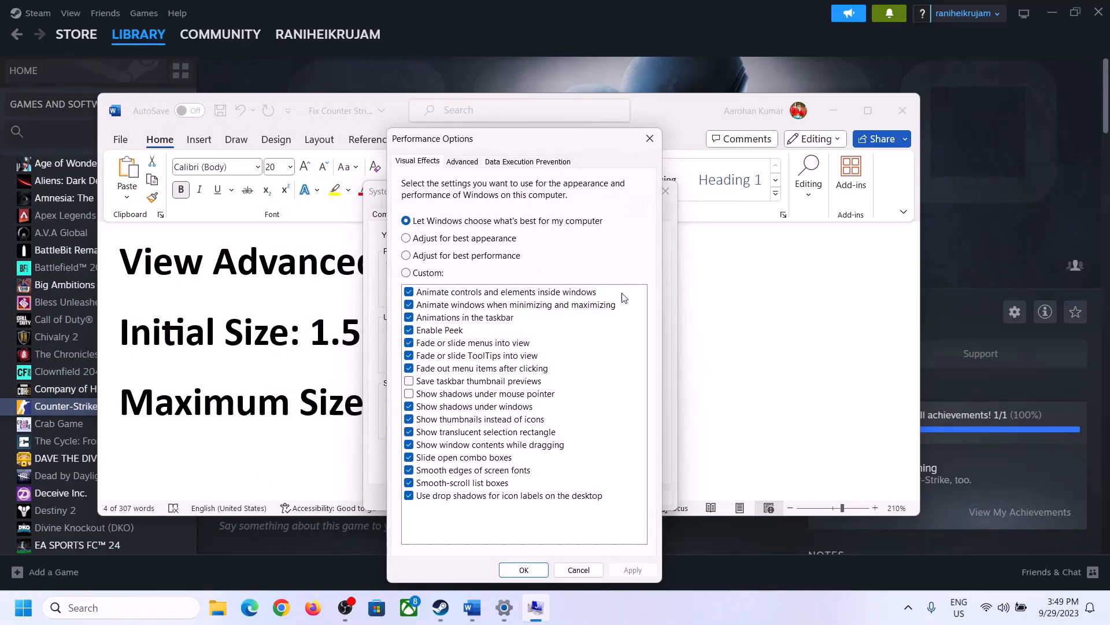
click(468, 166)
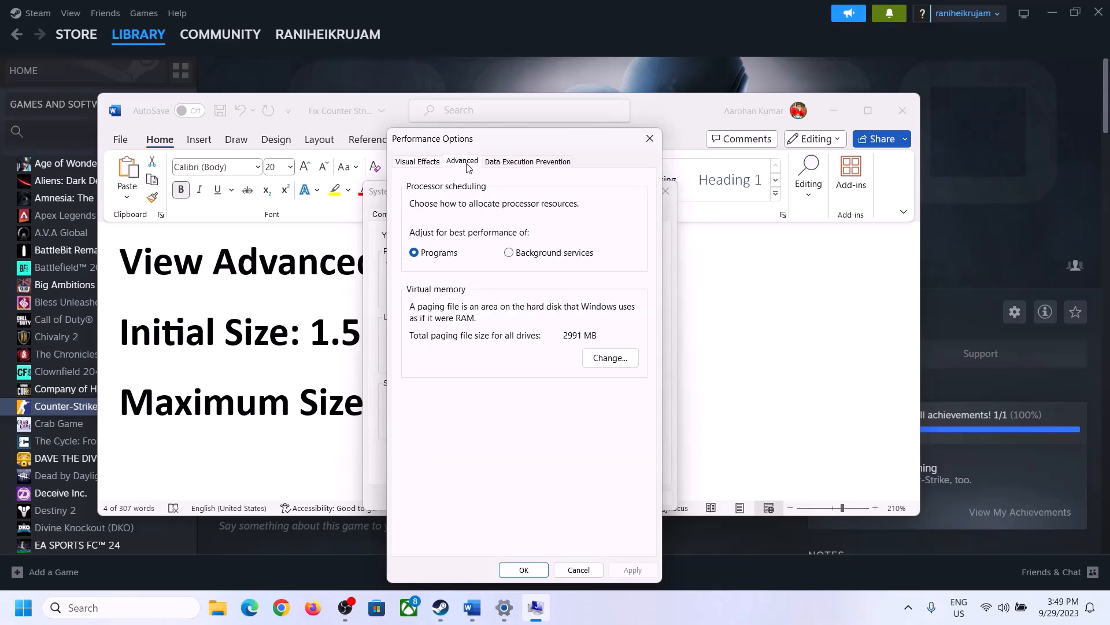
click(612, 359)
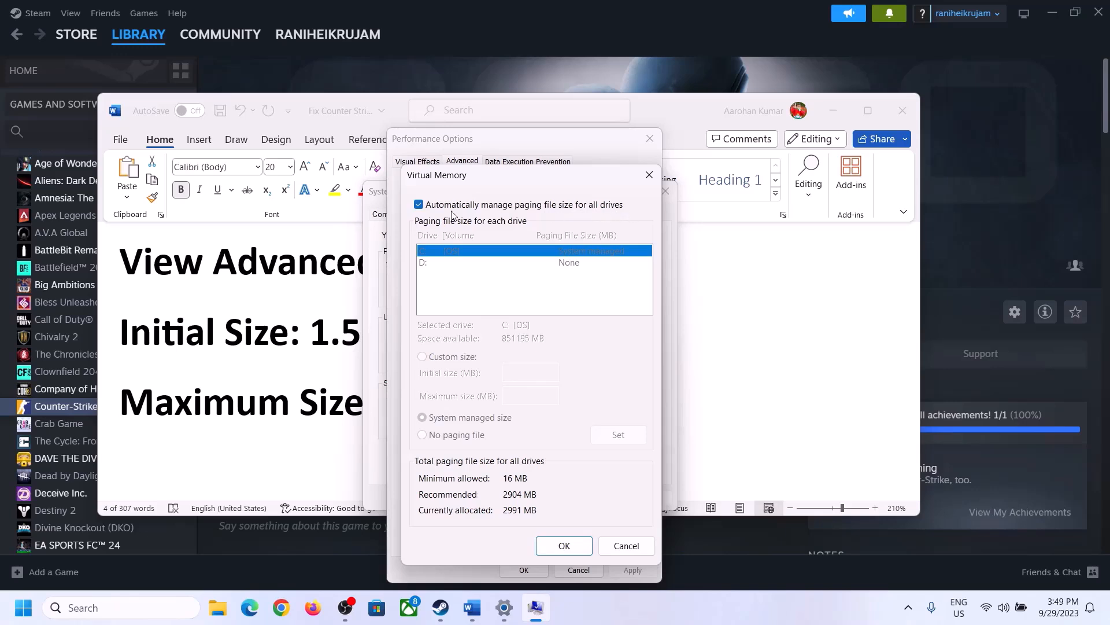
click(419, 206)
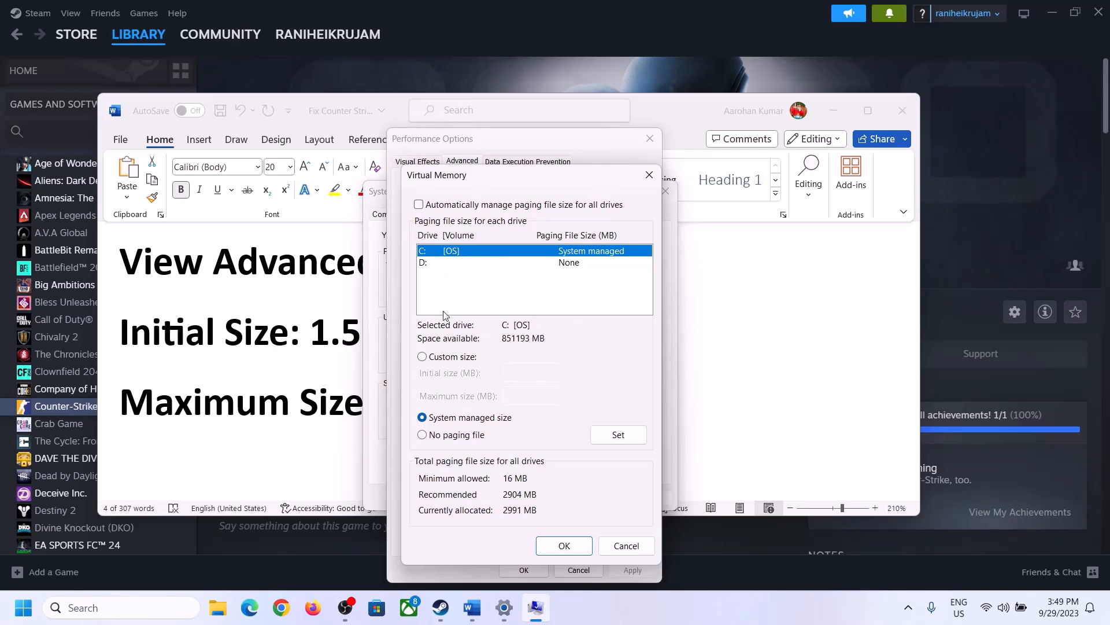
click(422, 358)
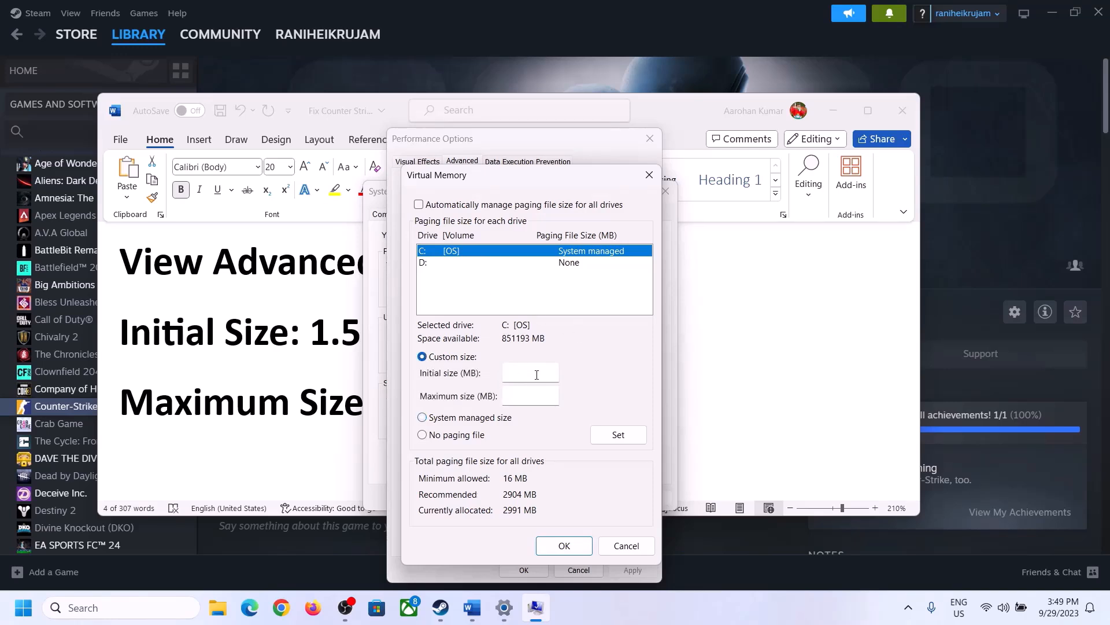
Highlight "1.5 x Total Ram" in the notes and look up the installed RAM on the System About page in Windows Settings
click(304, 345)
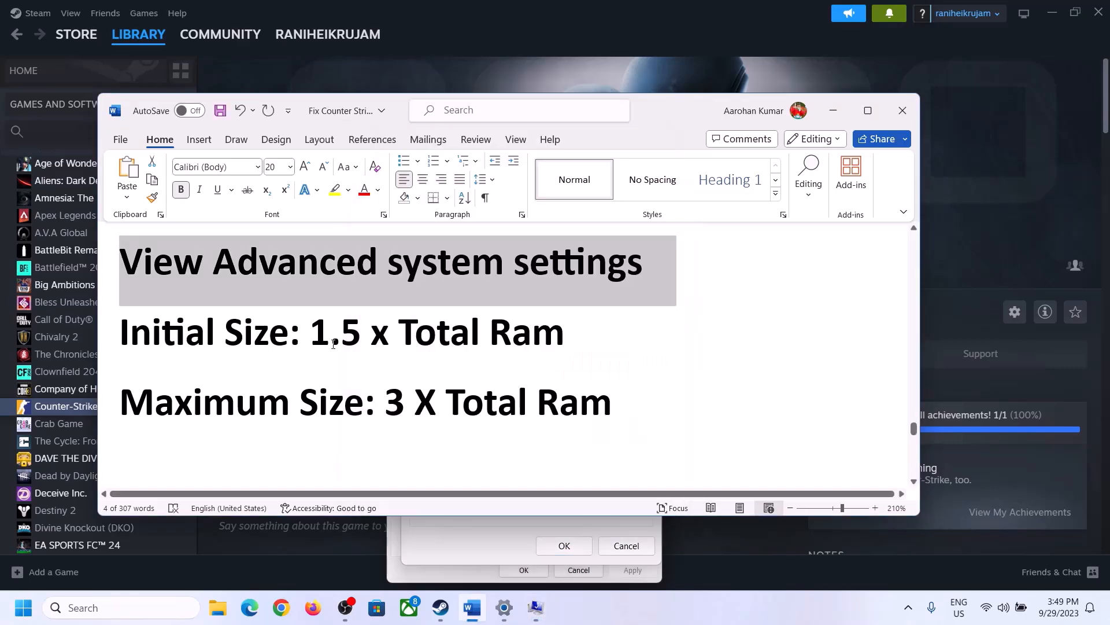
drag(342, 332, 573, 341)
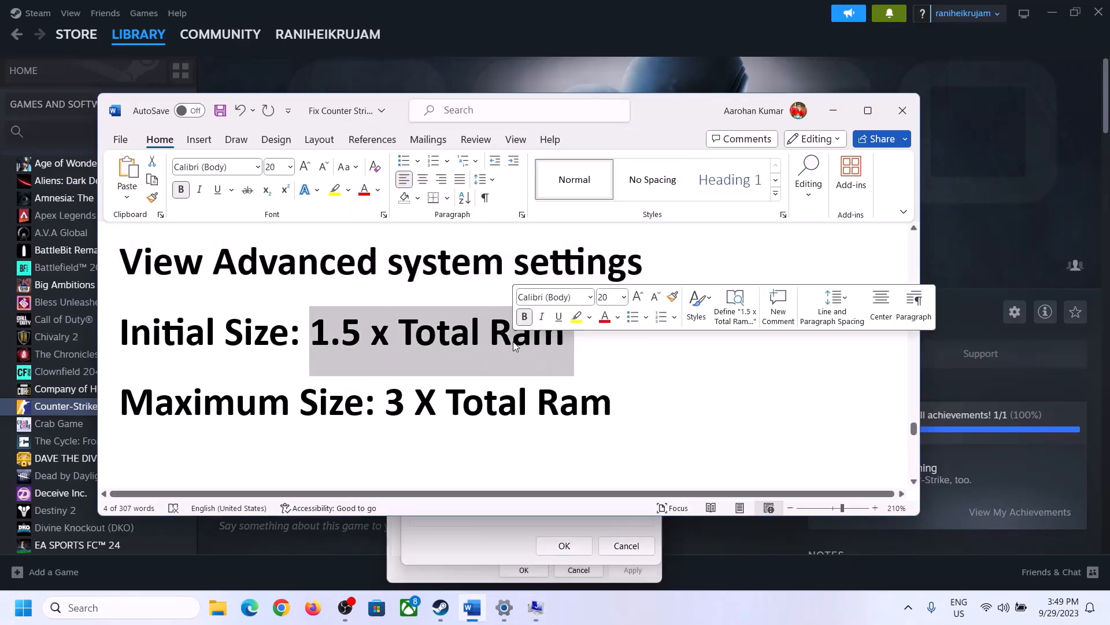
click(505, 609)
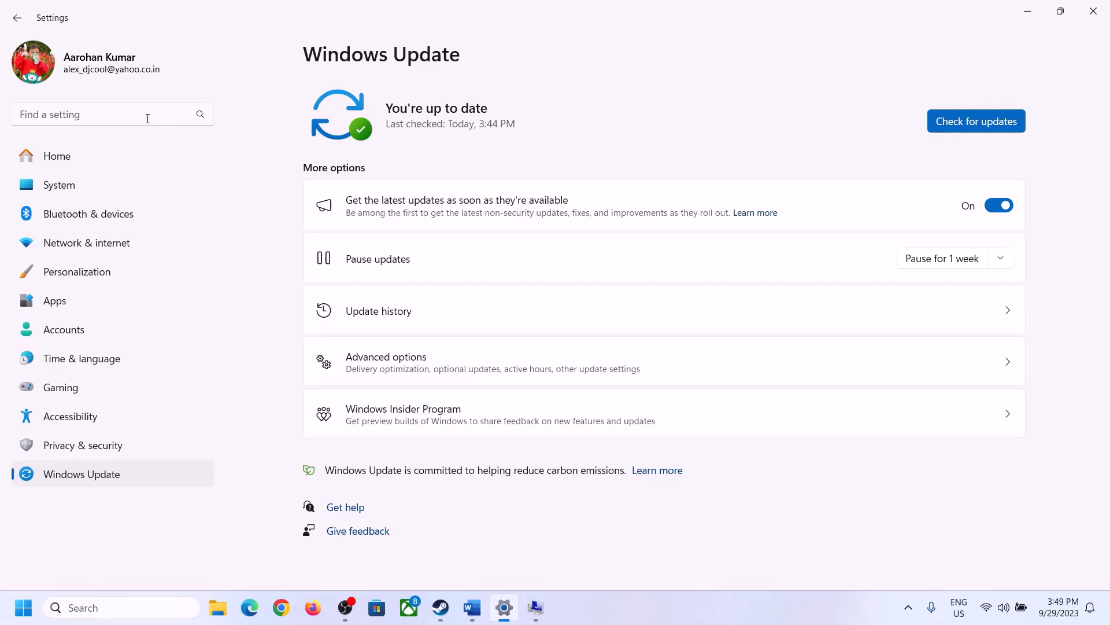
click(49, 191)
scroll(395, 480, down, 8)
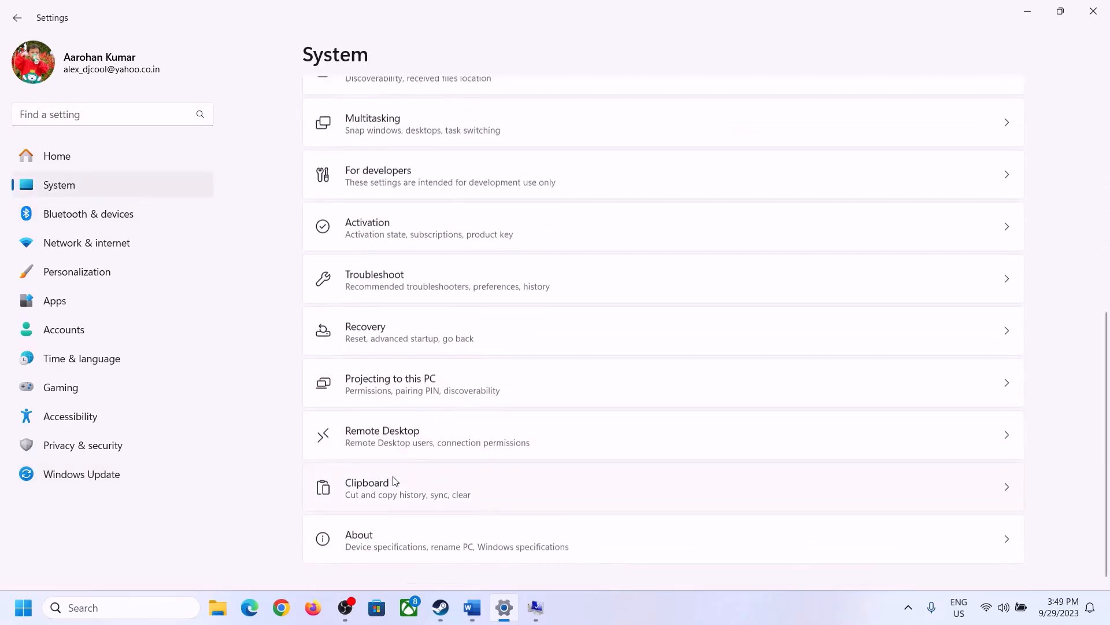
click(364, 550)
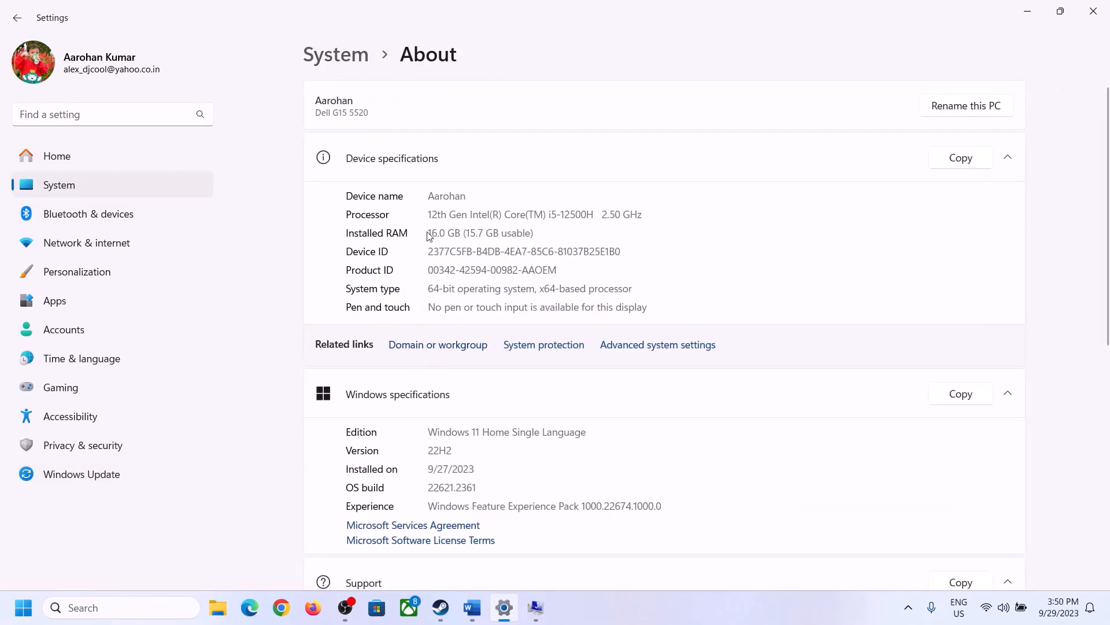
drag(437, 232, 423, 234)
click(447, 235)
drag(439, 227, 422, 228)
Launch Calculator with the Run command calc and place it beside the Virtual Memory dialog, with the notes on view
click(535, 609)
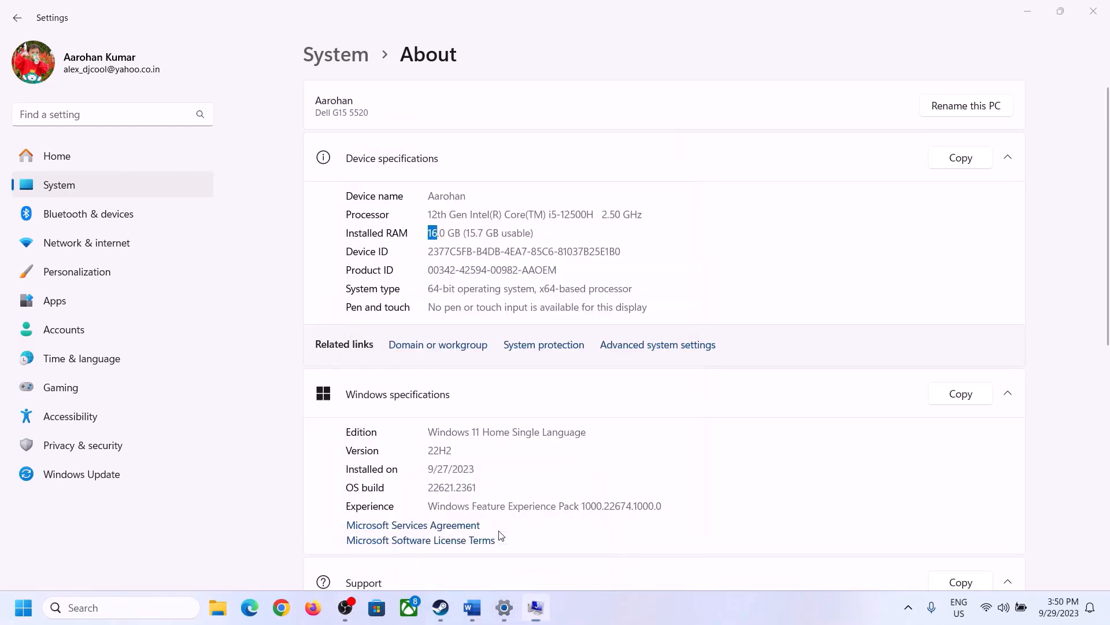
key(super+r)
text(cal)
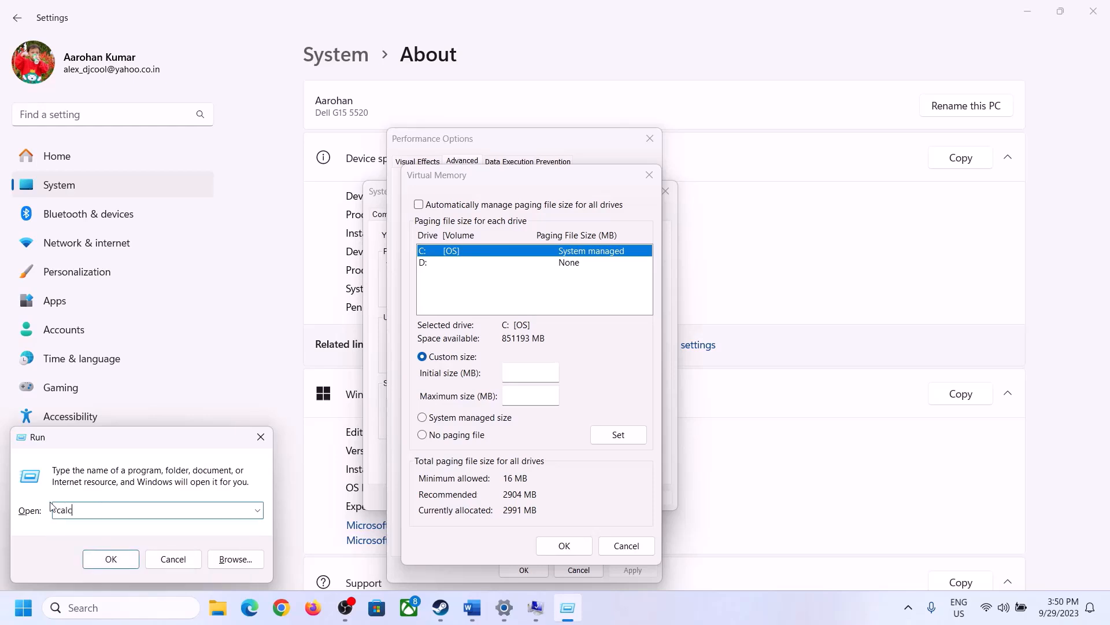
click(107, 559)
drag(144, 25, 815, 196)
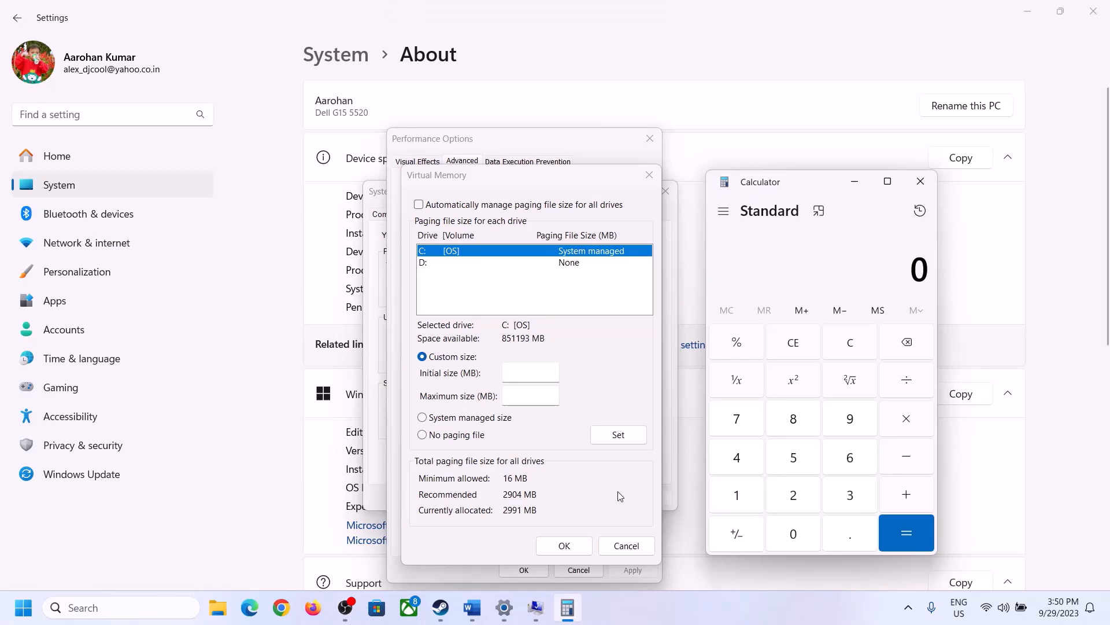
click(471, 608)
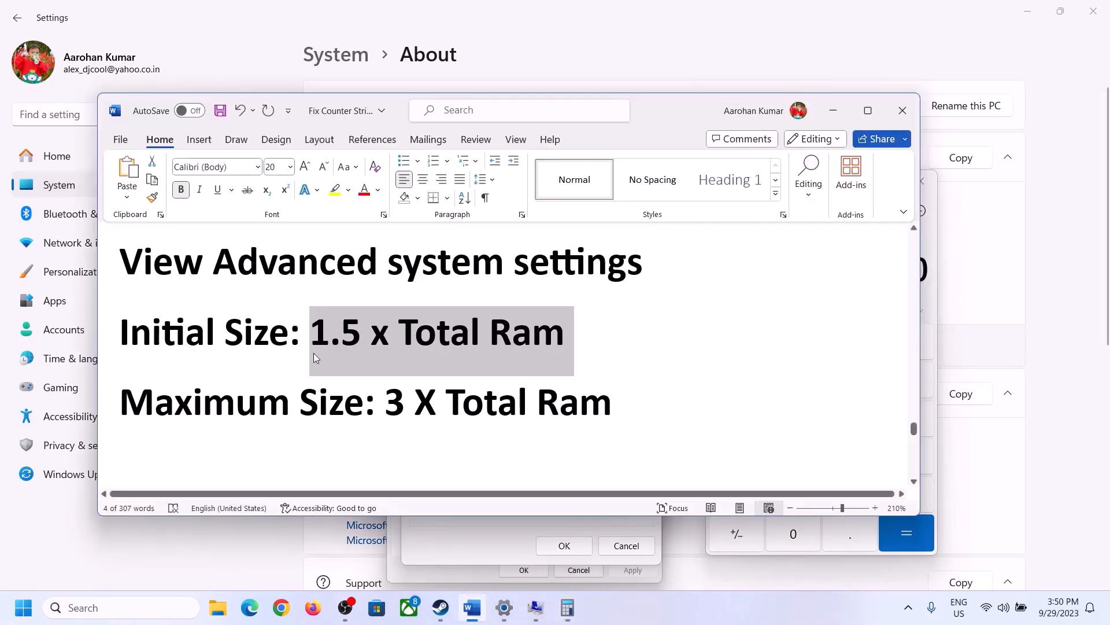
click(579, 607)
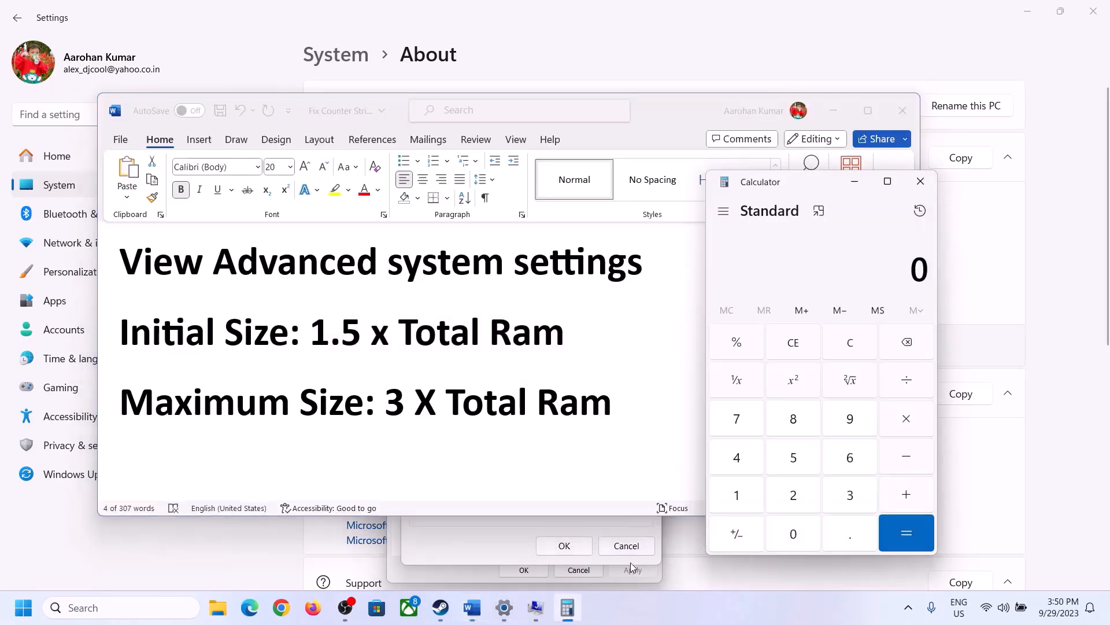
click(738, 498)
click(846, 465)
click(853, 355)
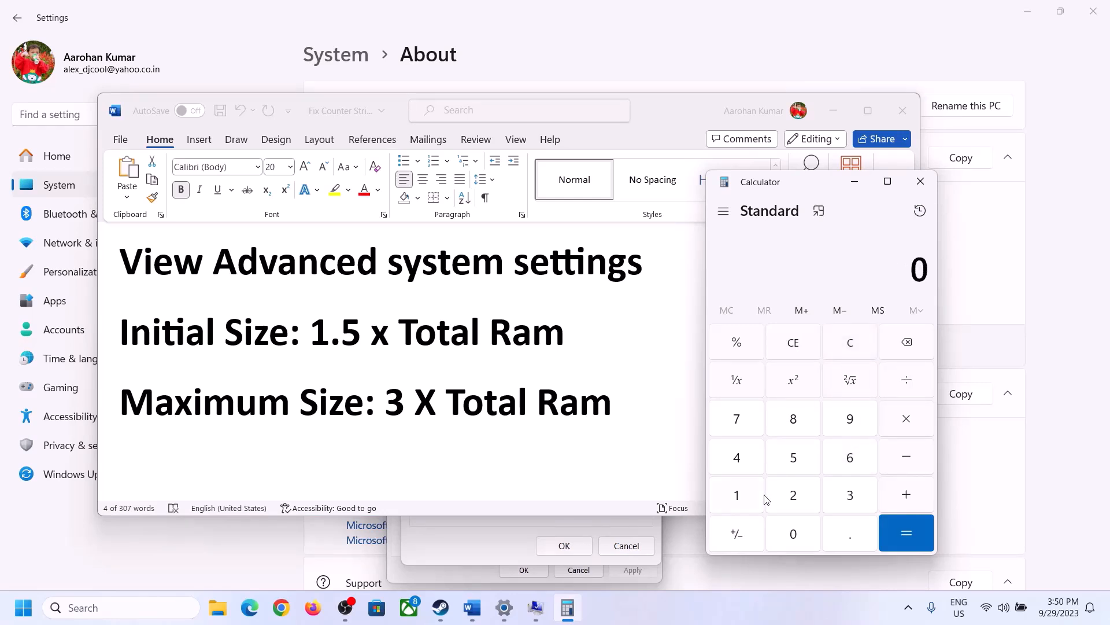
Convert the 16 GB of installed RAM to megabytes by calculating 16 × 1024
click(745, 496)
click(833, 466)
click(907, 427)
click(736, 500)
click(796, 541)
click(794, 496)
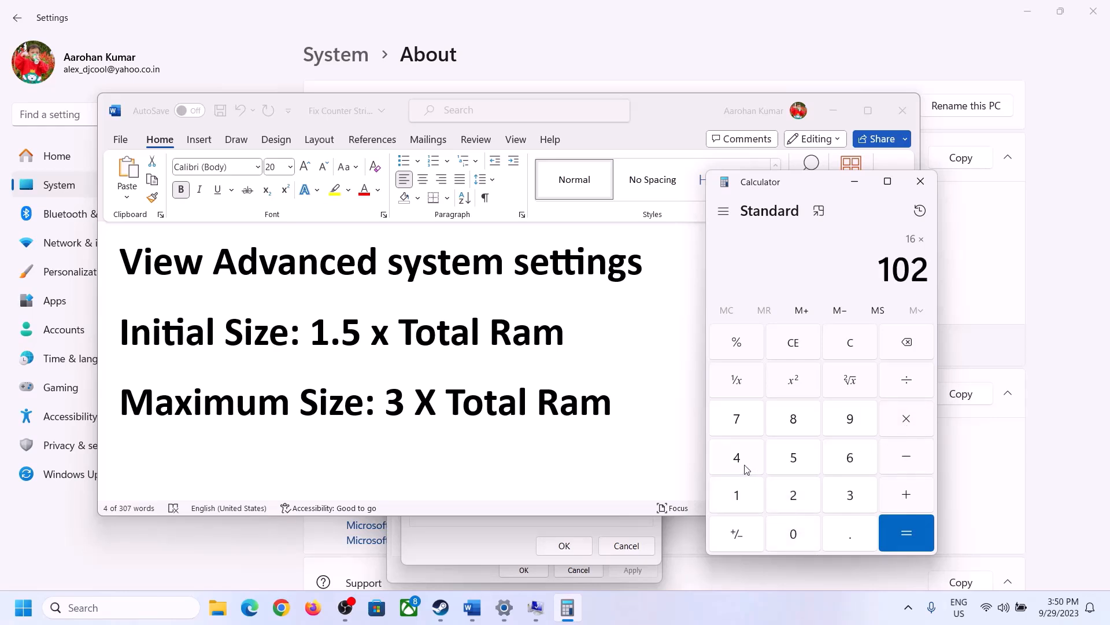
click(743, 465)
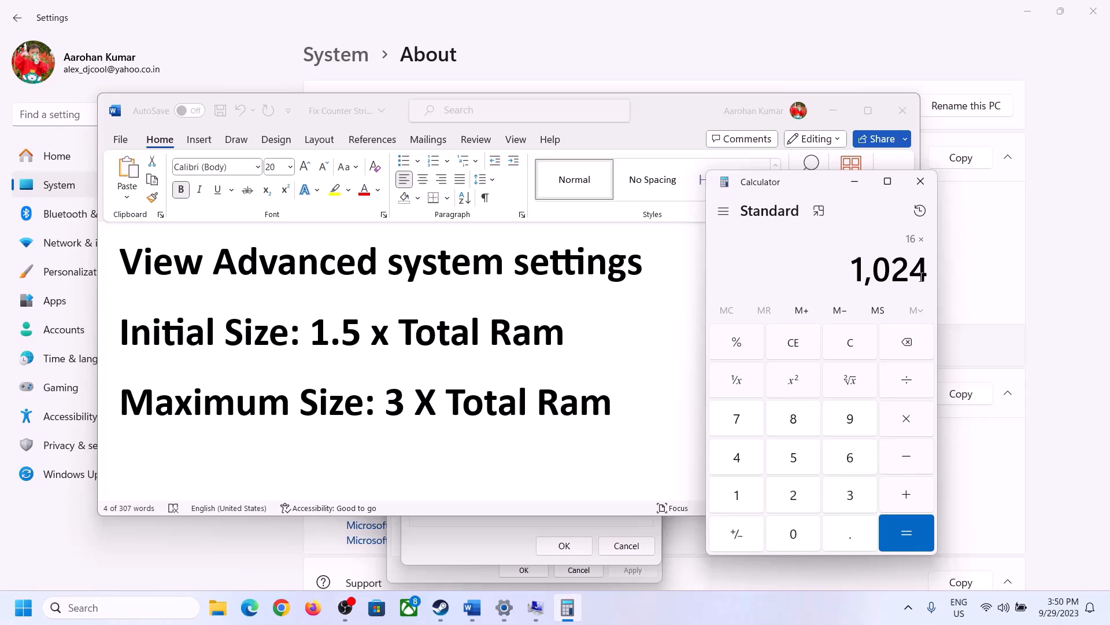
click(907, 538)
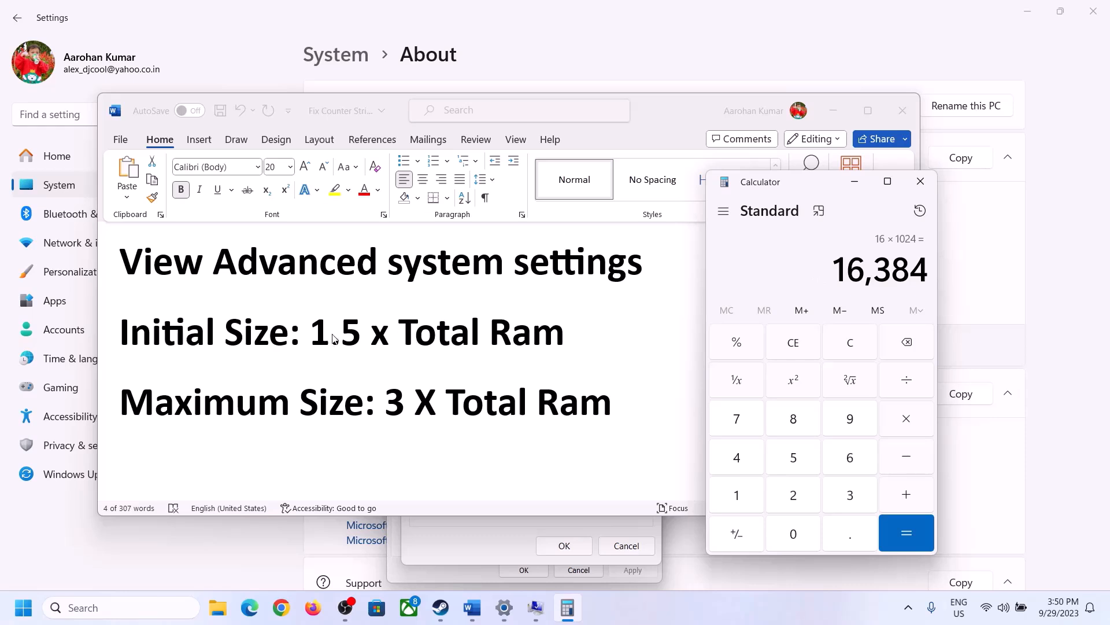
Multiply the converted RAM amount by 1.5 to get the initial paging file size
click(907, 419)
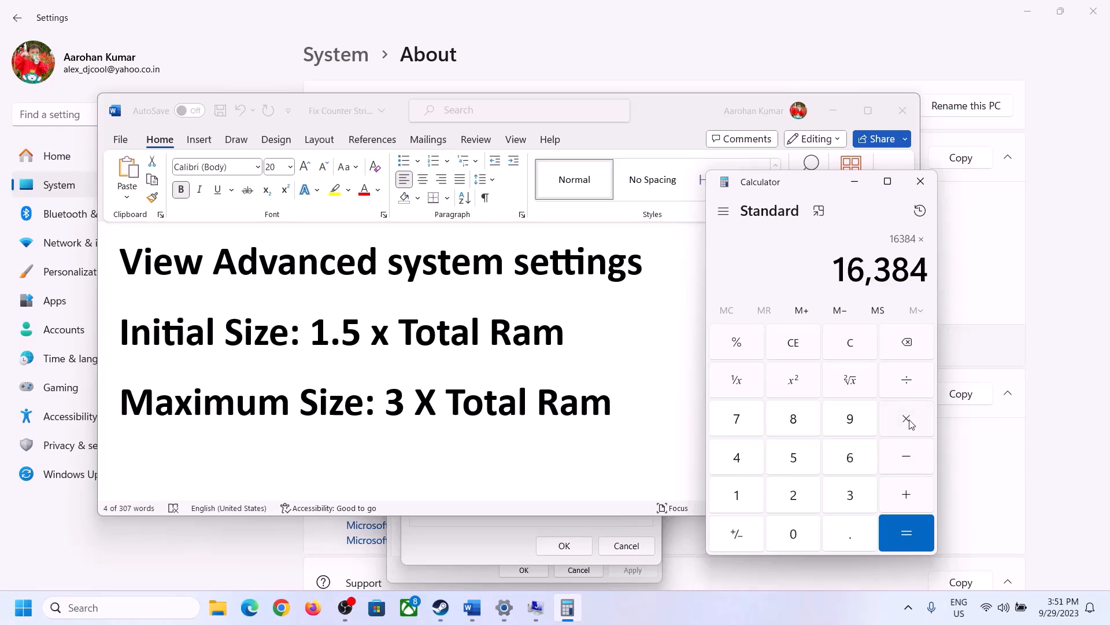
click(752, 500)
click(846, 539)
click(801, 462)
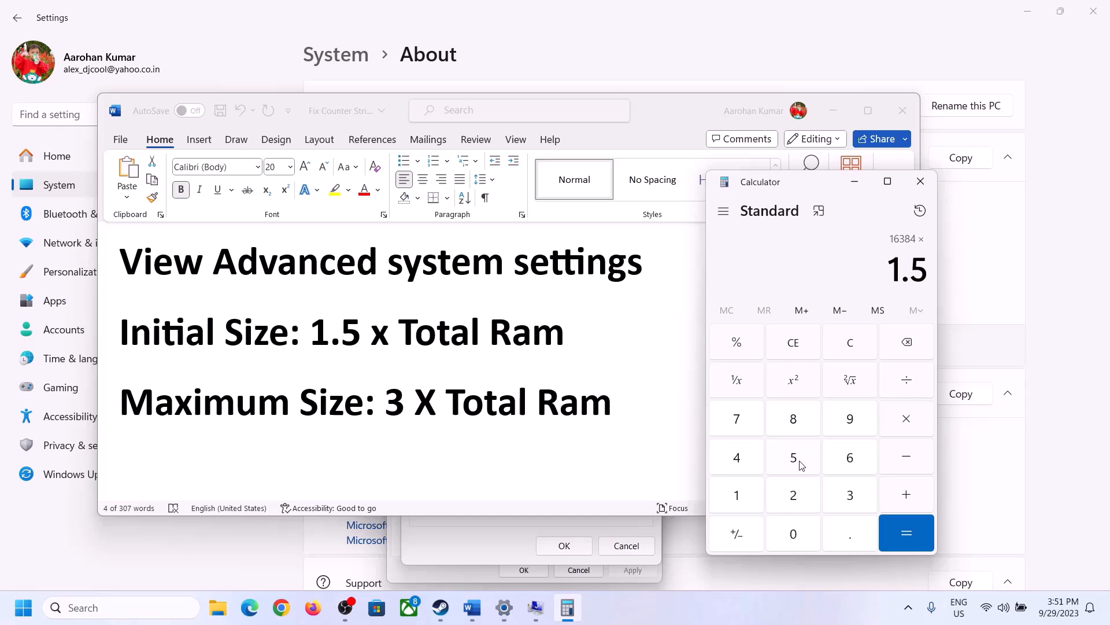
click(905, 527)
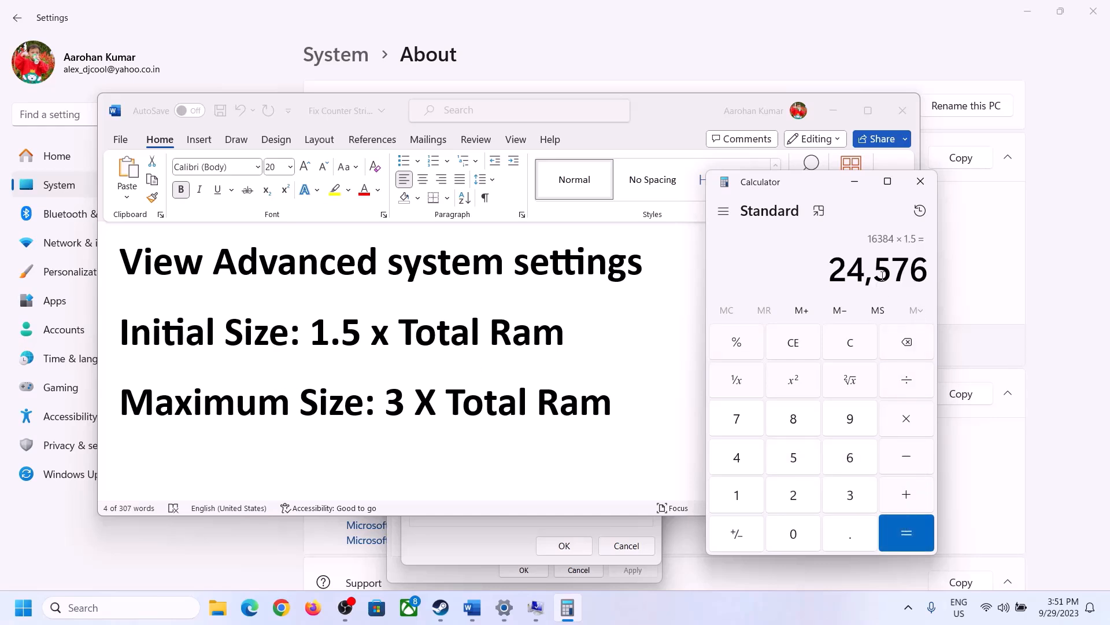
Enter 24576 MB as the custom initial size in the Virtual Memory dialog
click(513, 521)
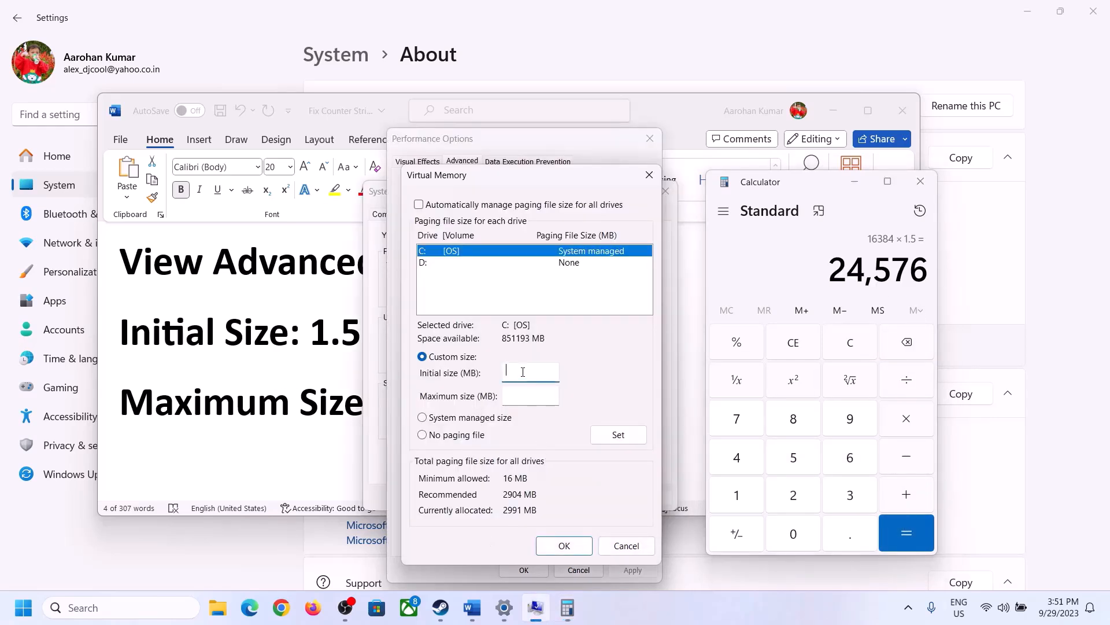
text(24576)
click(556, 395)
Clear the calculator and recheck the installed RAM on the System About page
click(319, 409)
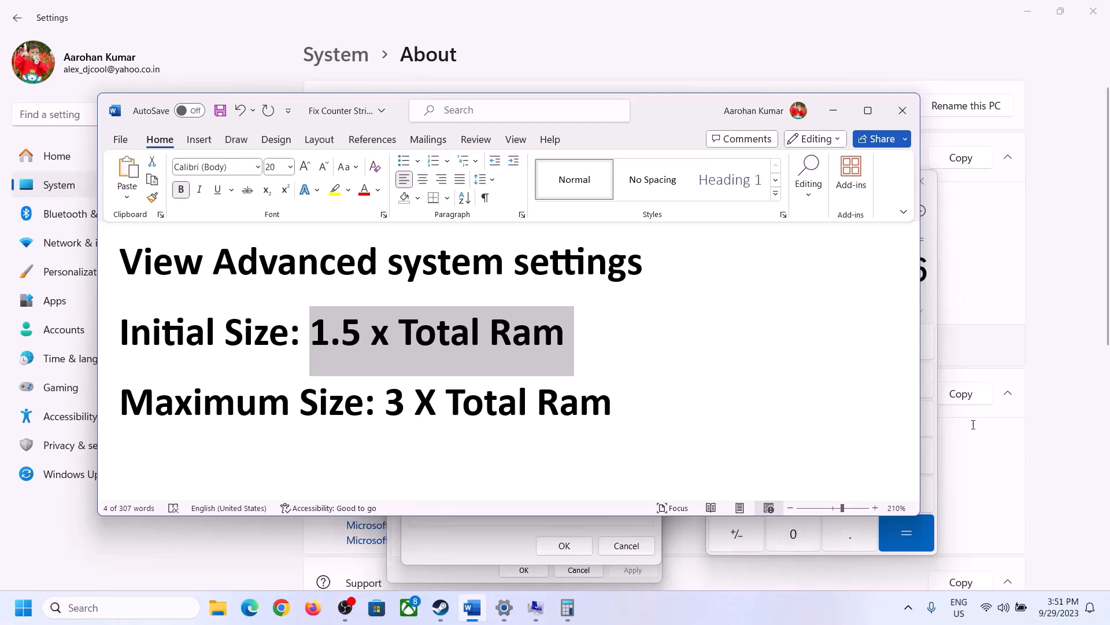
click(934, 304)
click(861, 346)
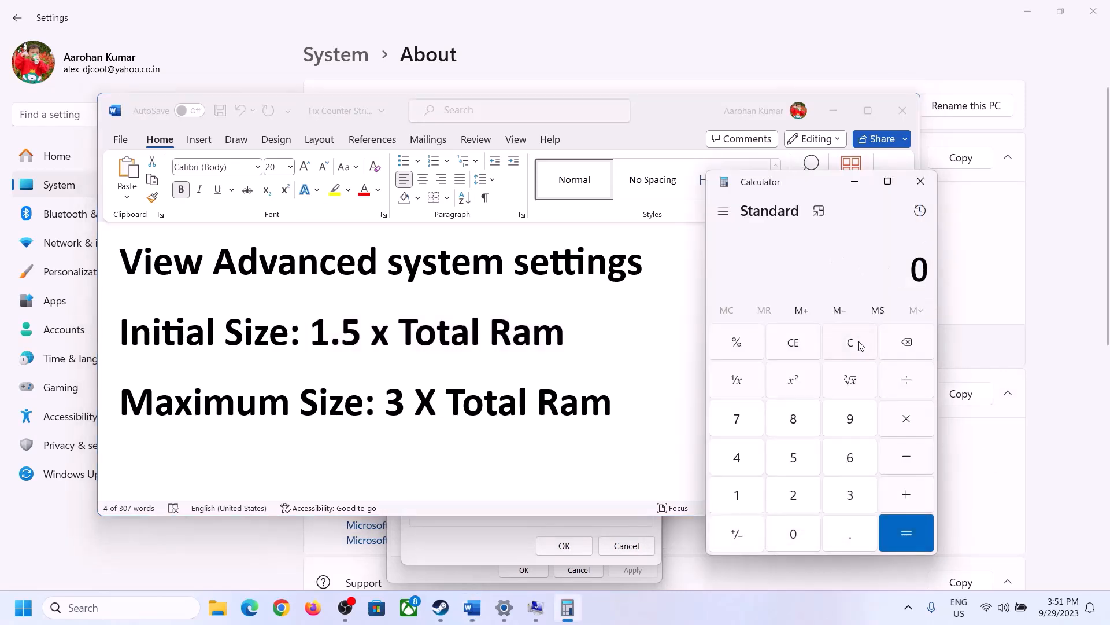
click(504, 607)
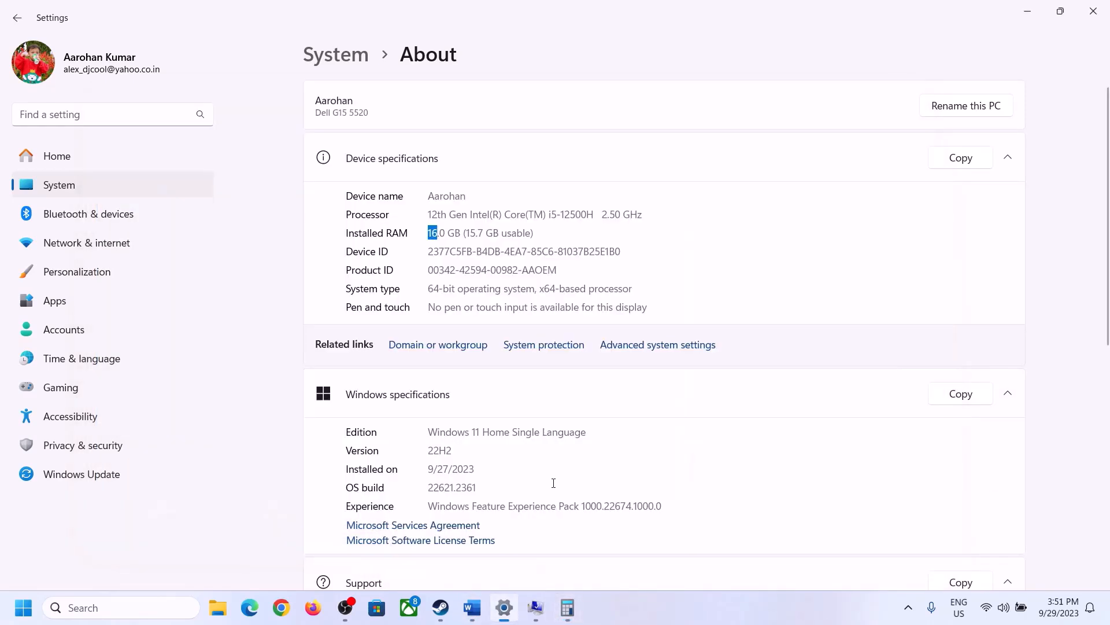
Calculate 16 × 1024 again in Calculator as the base for the maximum paging file size
click(568, 607)
click(750, 492)
click(850, 457)
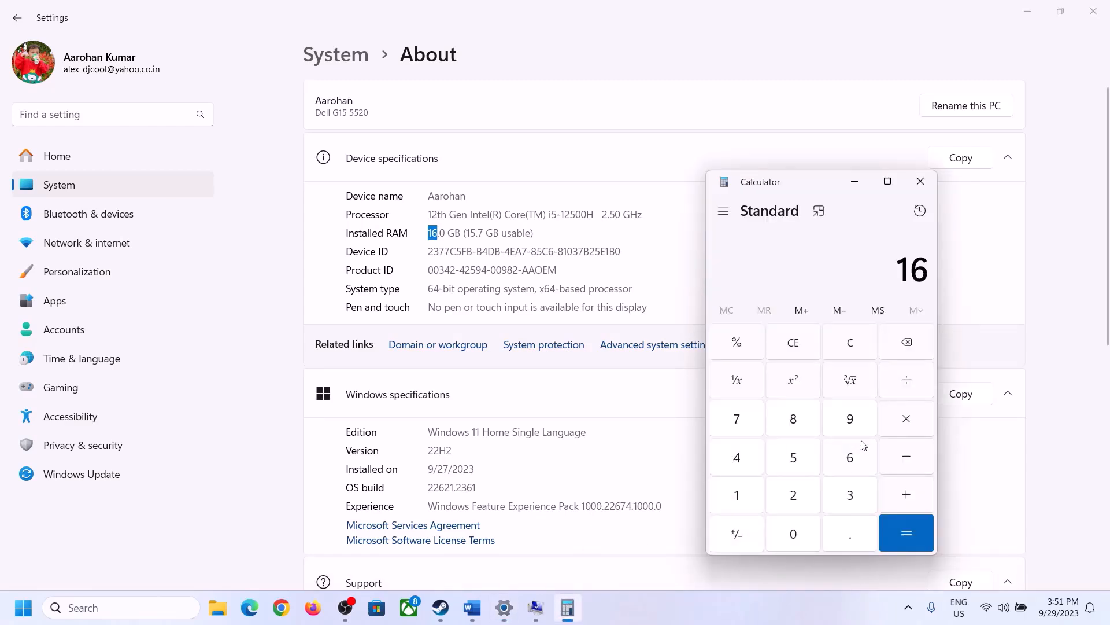
click(906, 420)
click(737, 494)
click(792, 531)
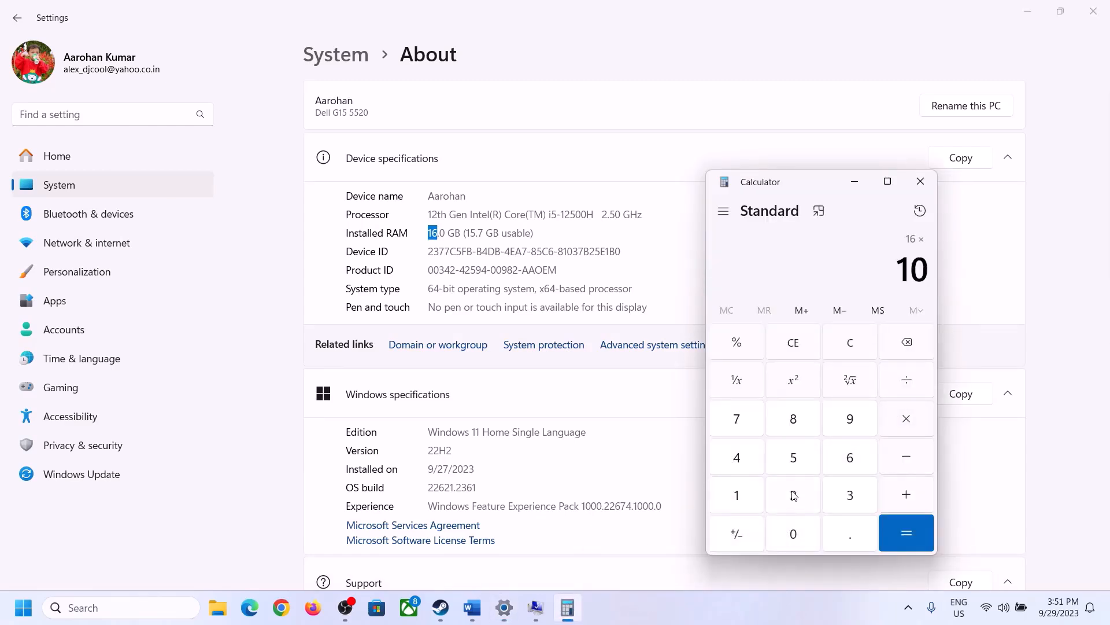
click(793, 493)
click(738, 457)
click(899, 544)
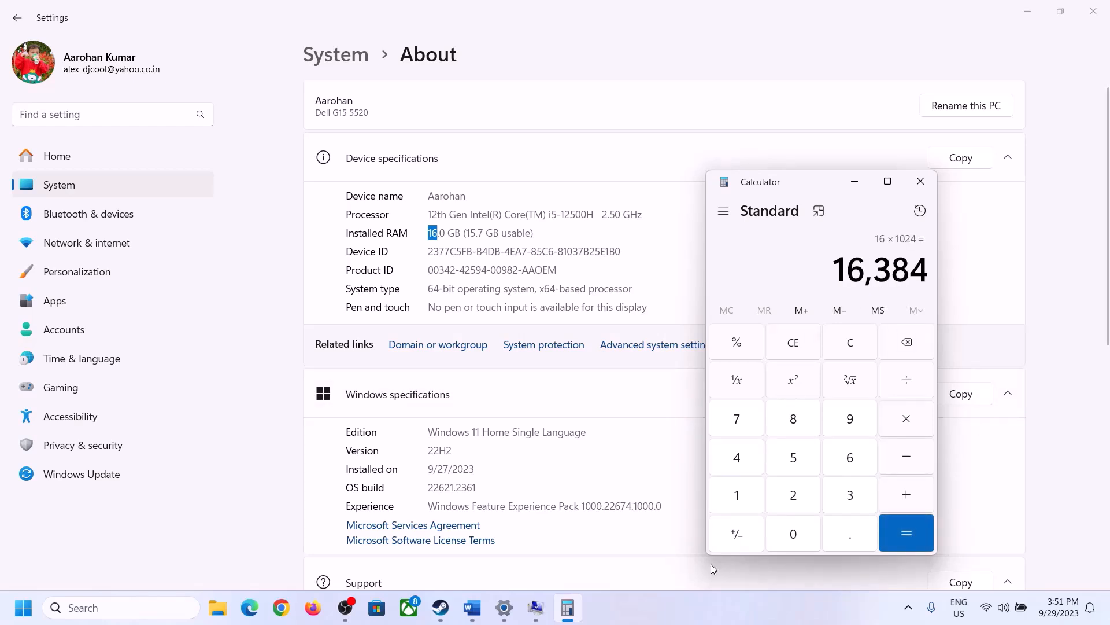
Check the maximum size formula in the notes and multiply the RAM amount in megabytes by 3
click(472, 607)
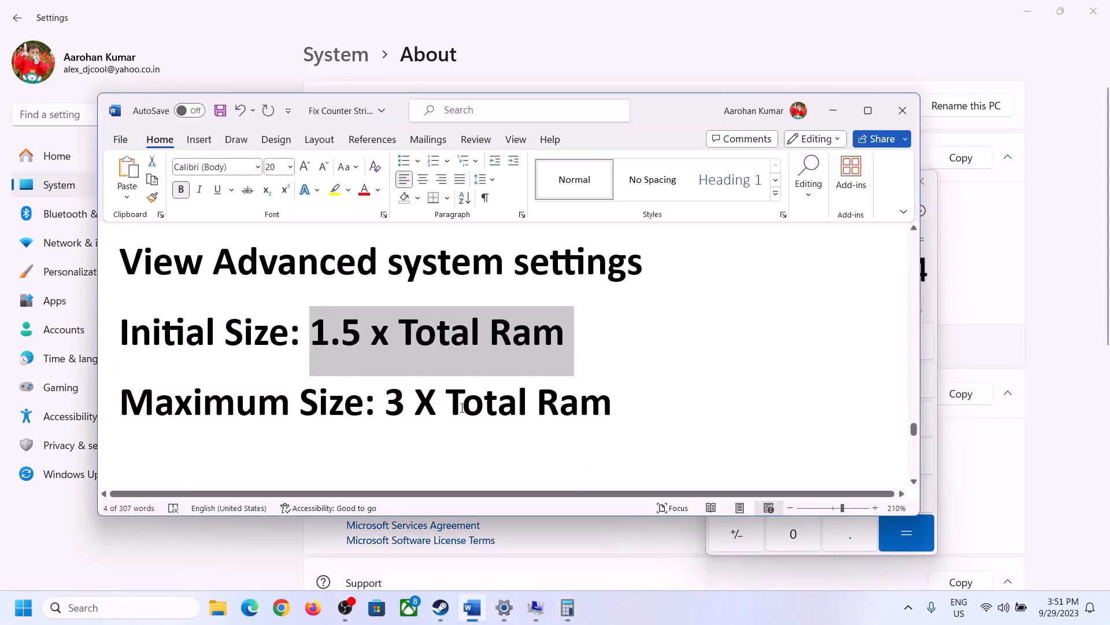
click(567, 607)
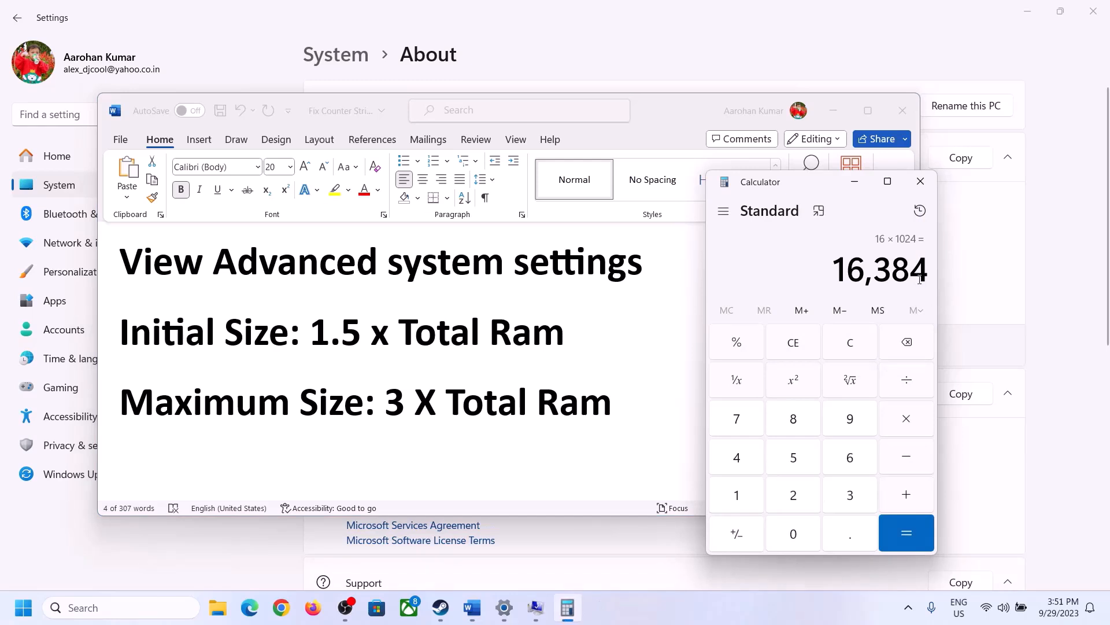
click(907, 419)
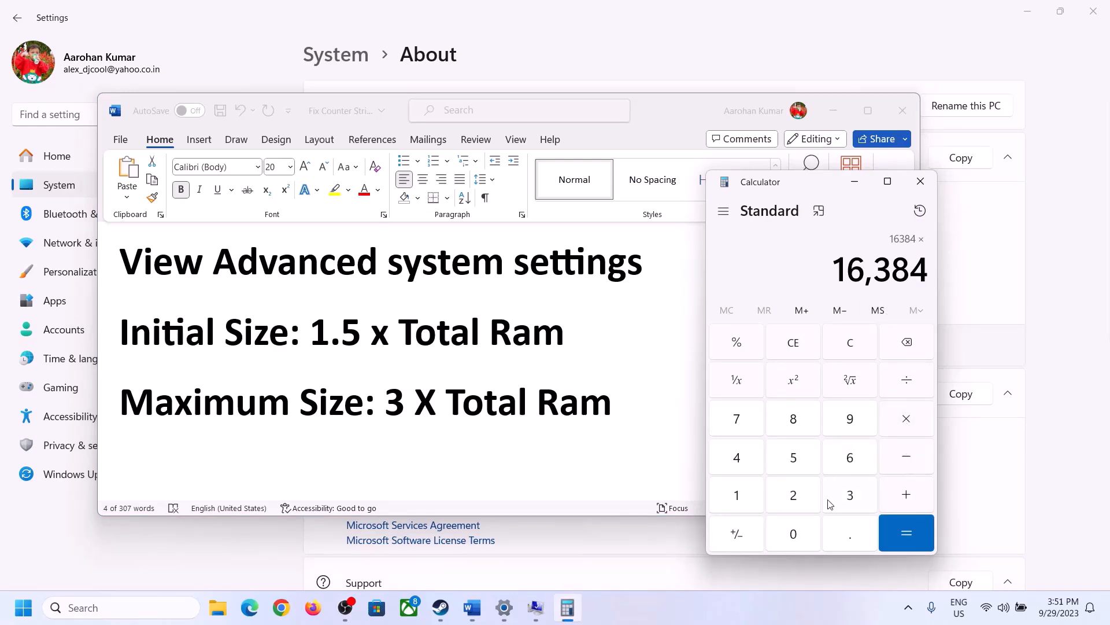
click(850, 497)
click(914, 530)
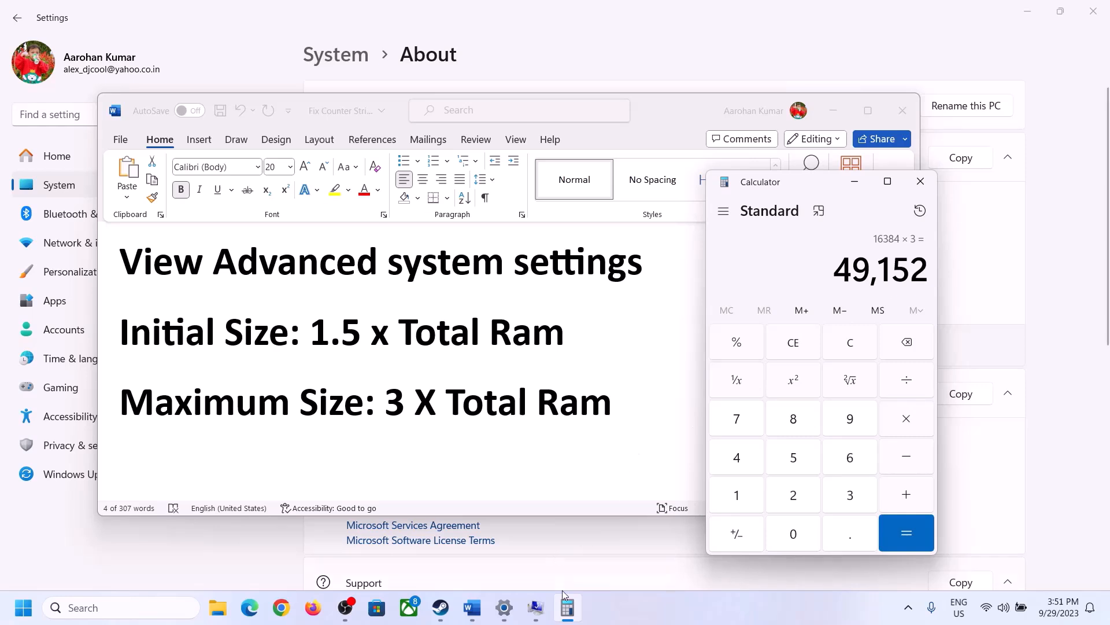
Enter 49152 MB as the C: drive's maximum paging file size, apply the custom size and accept the Virtual Memory dialog
click(536, 607)
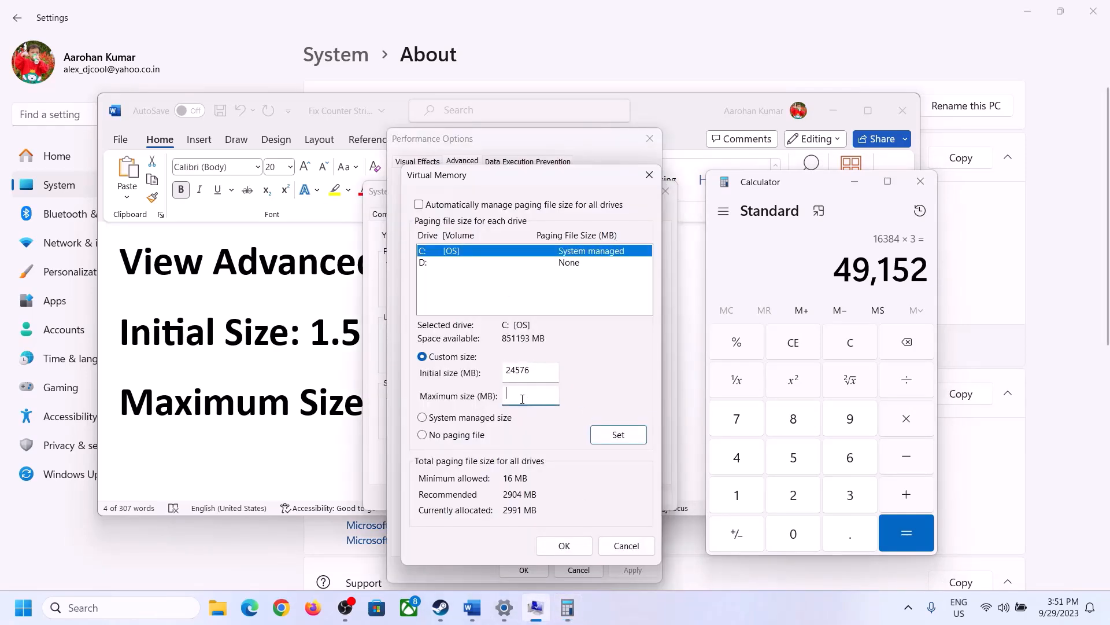
text(49152)
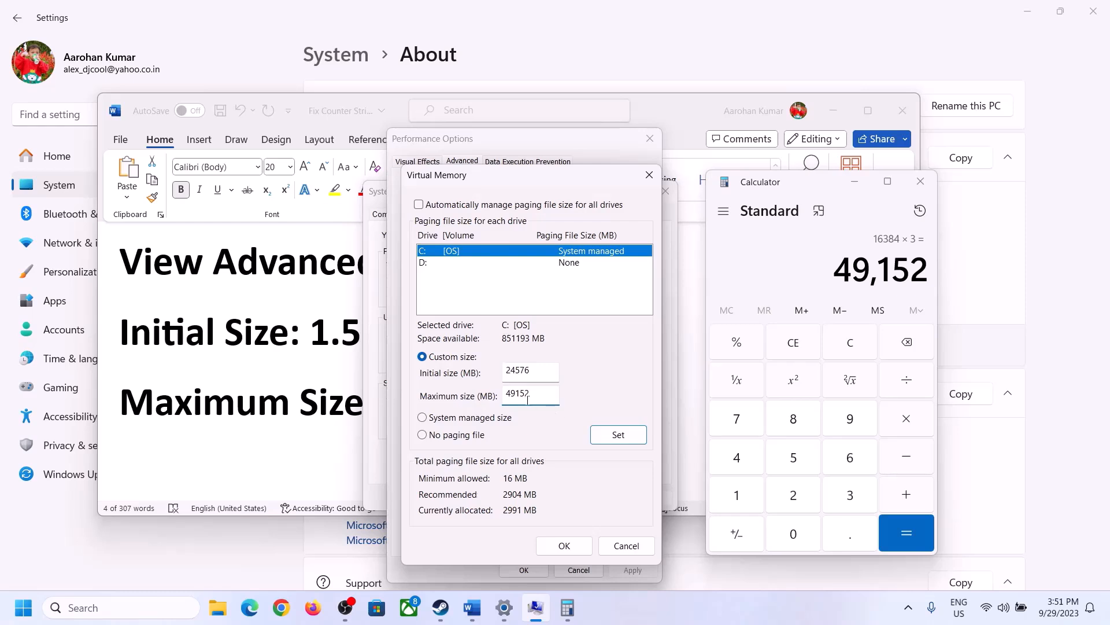
click(619, 438)
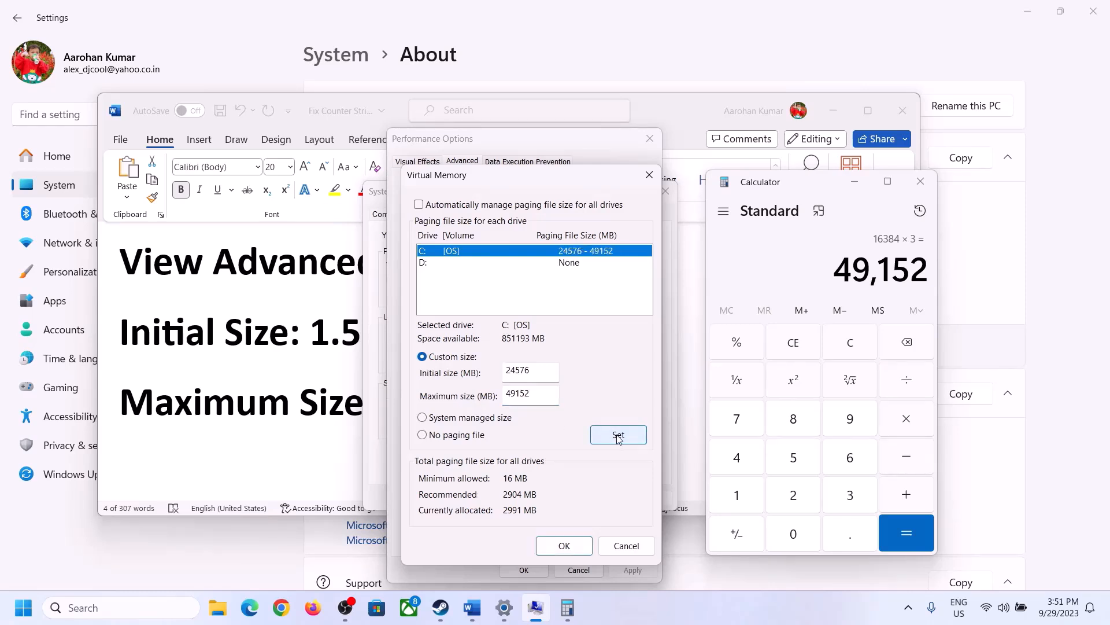
click(567, 546)
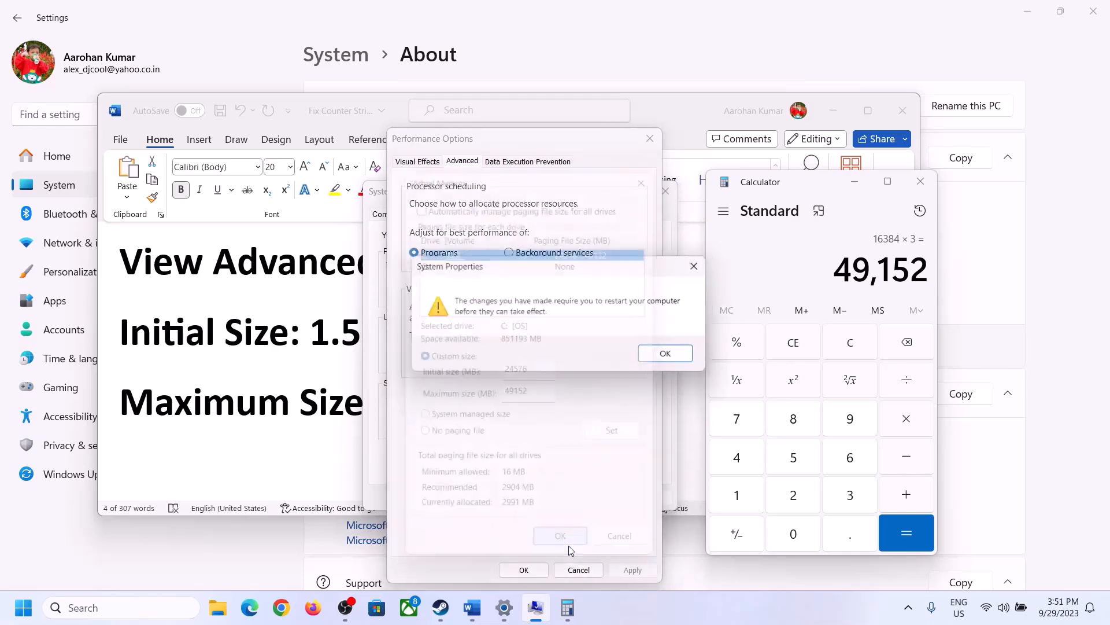
Acknowledge the restart notice, accept Performance Options and System Properties, and dismiss the restart prompt without restarting
click(686, 354)
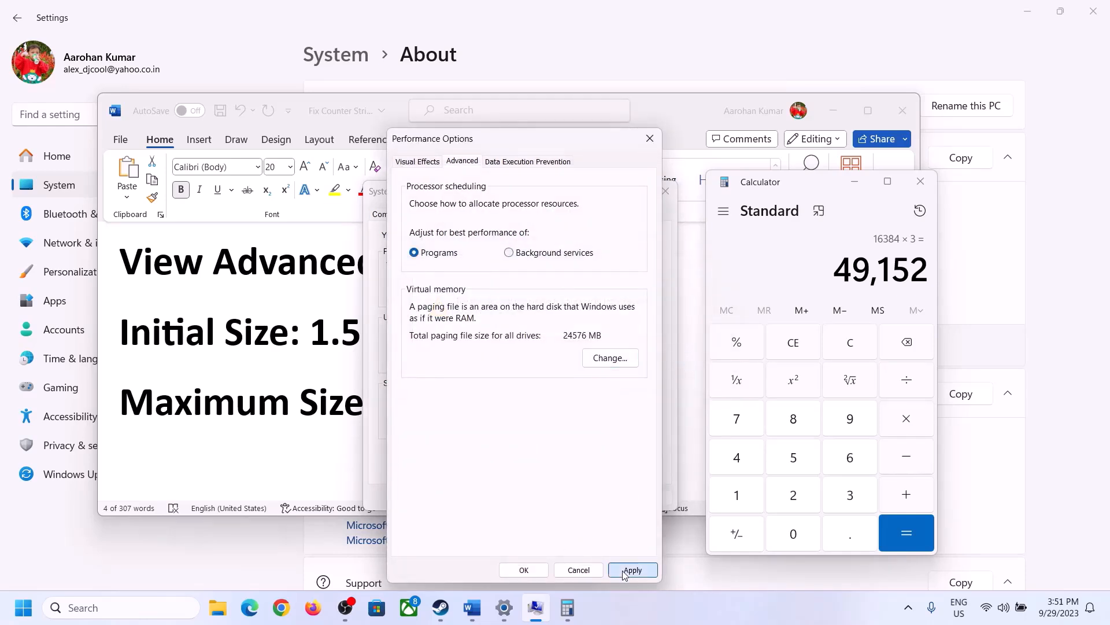
click(528, 571)
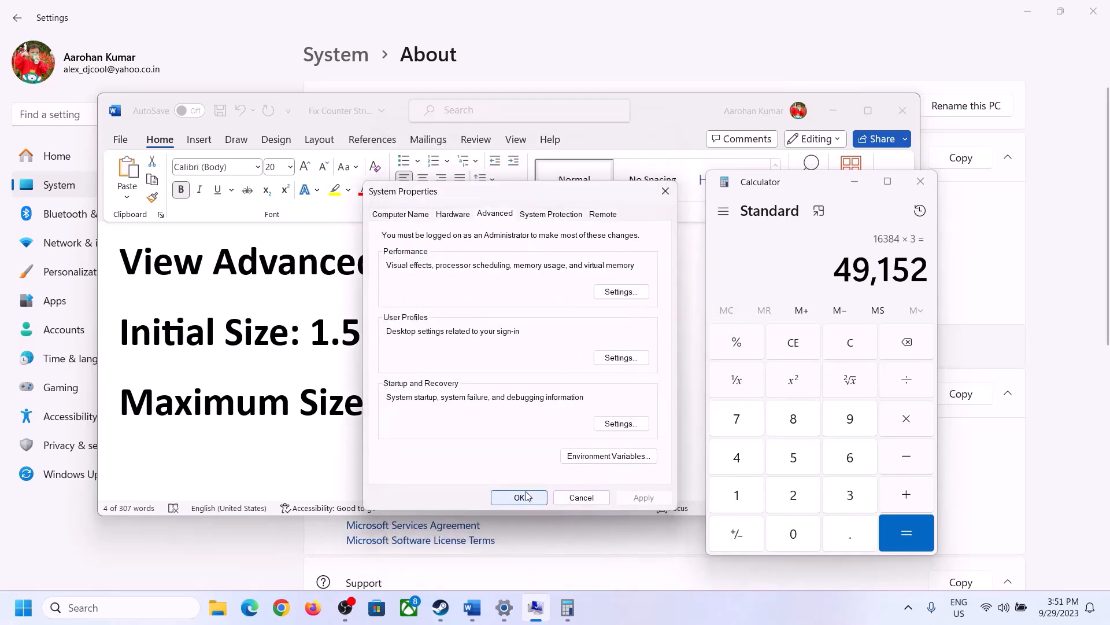
click(528, 496)
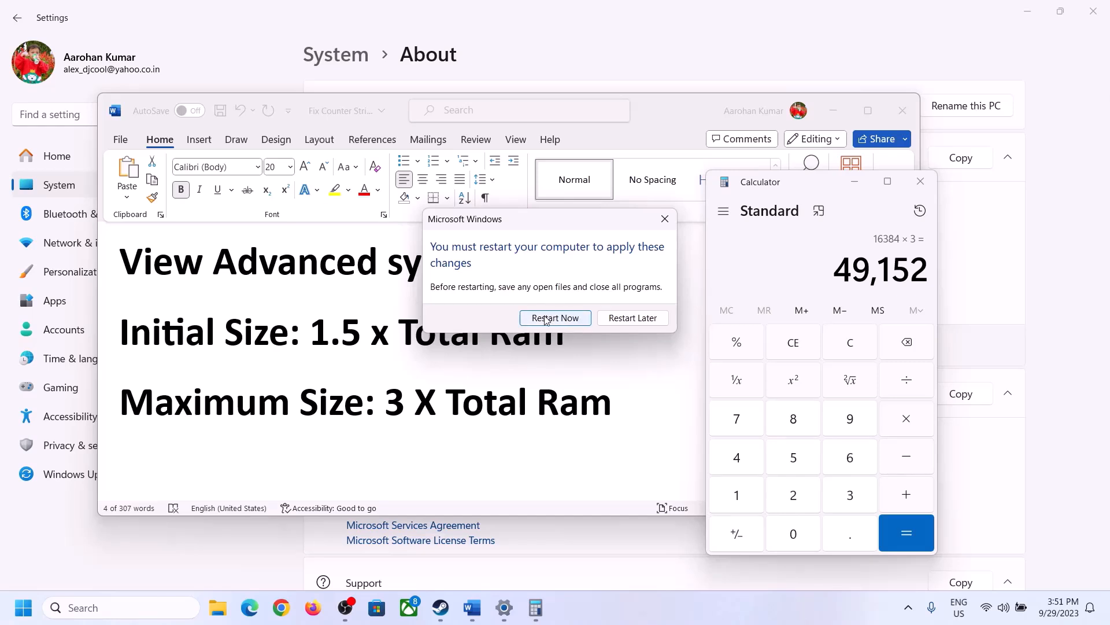
click(665, 219)
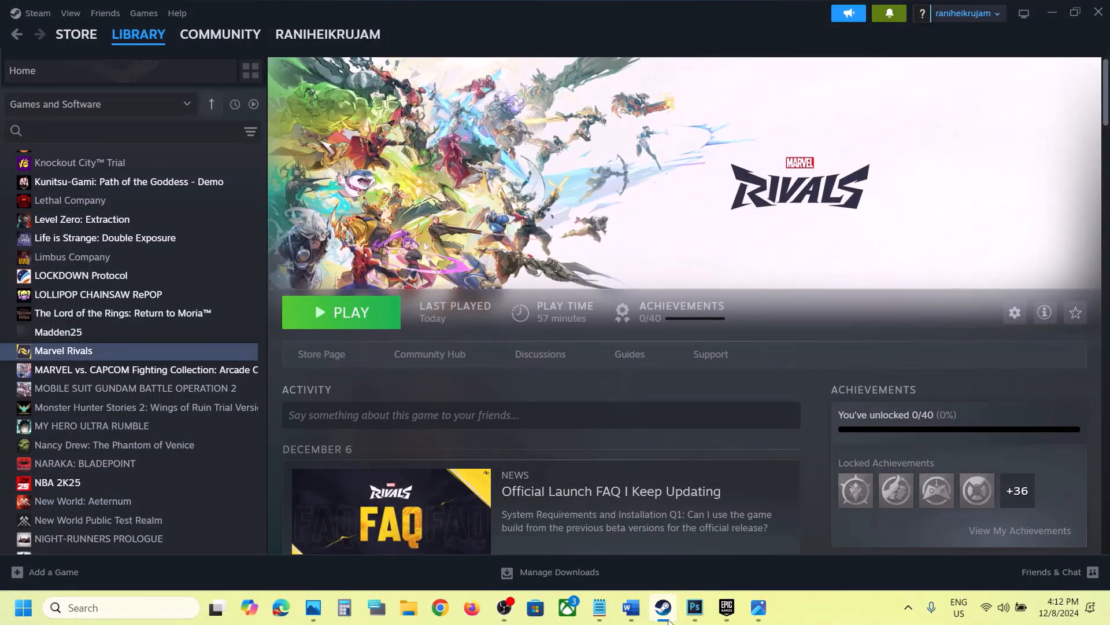
Copy the Visual C++ link under Step 24 of the Word notes and open it in Chrome
click(634, 618)
scroll(550, 427, down, 5)
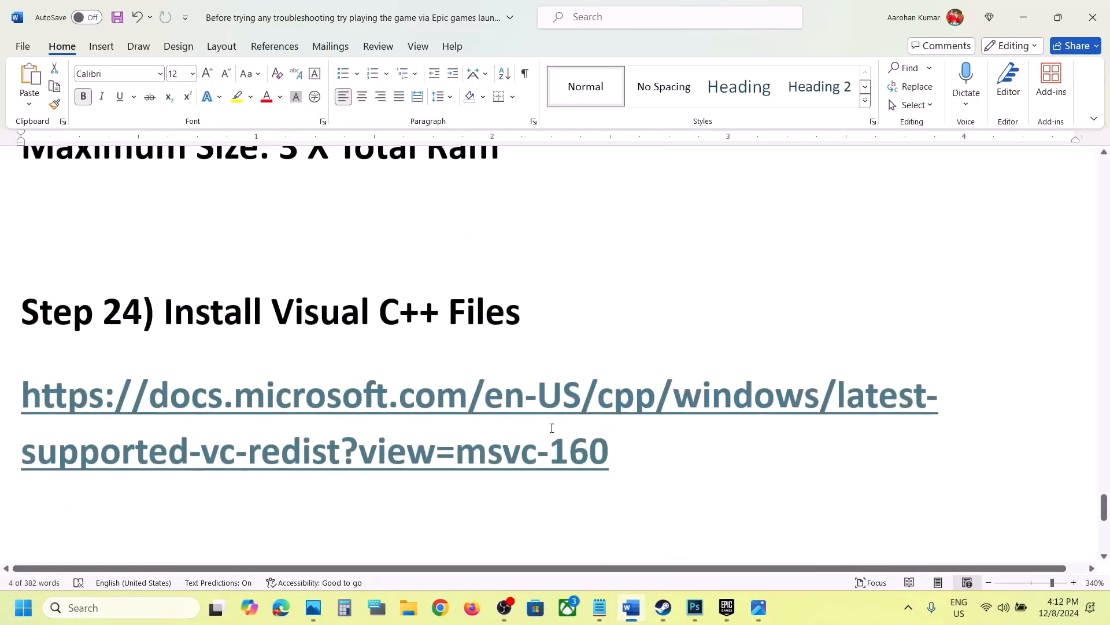
drag(652, 447, 27, 390)
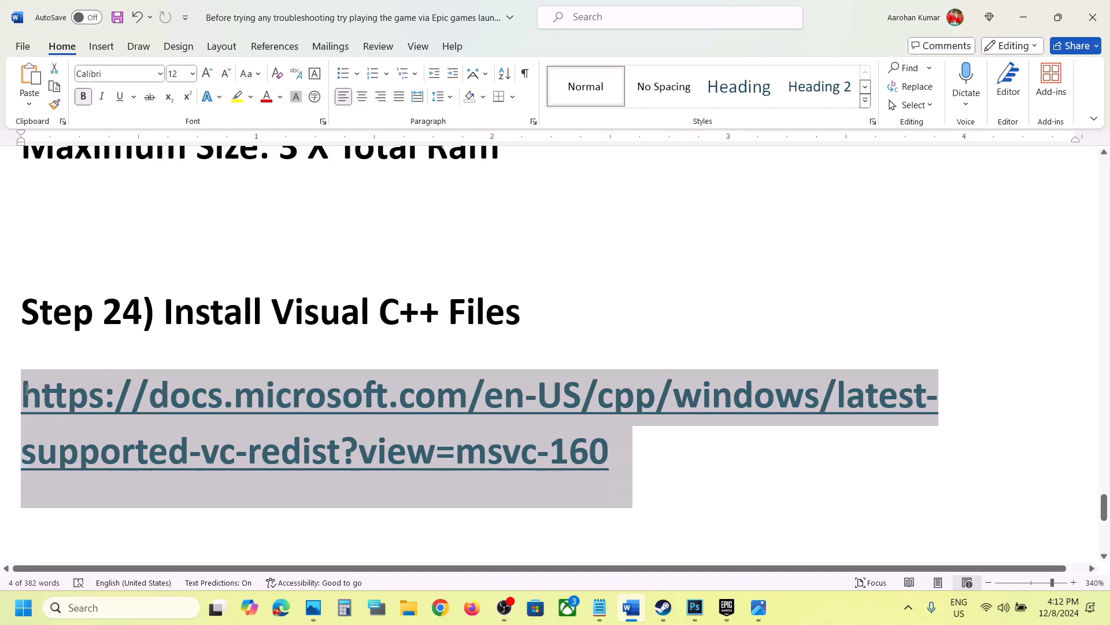
key(ctrl+c)
click(440, 607)
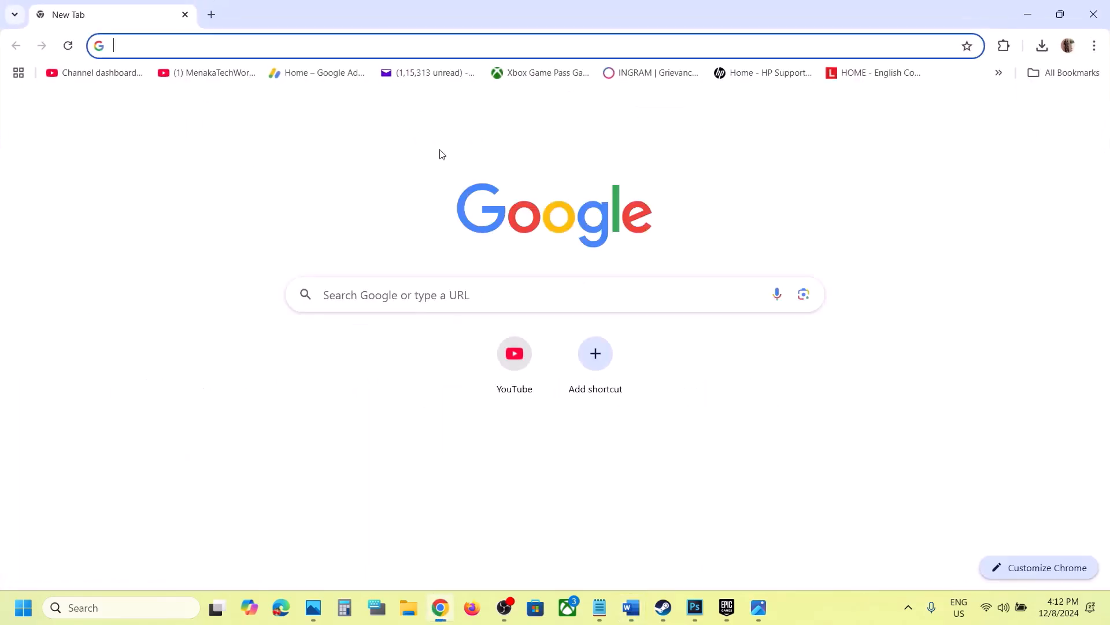
key(ctrl+v)
key(Return)
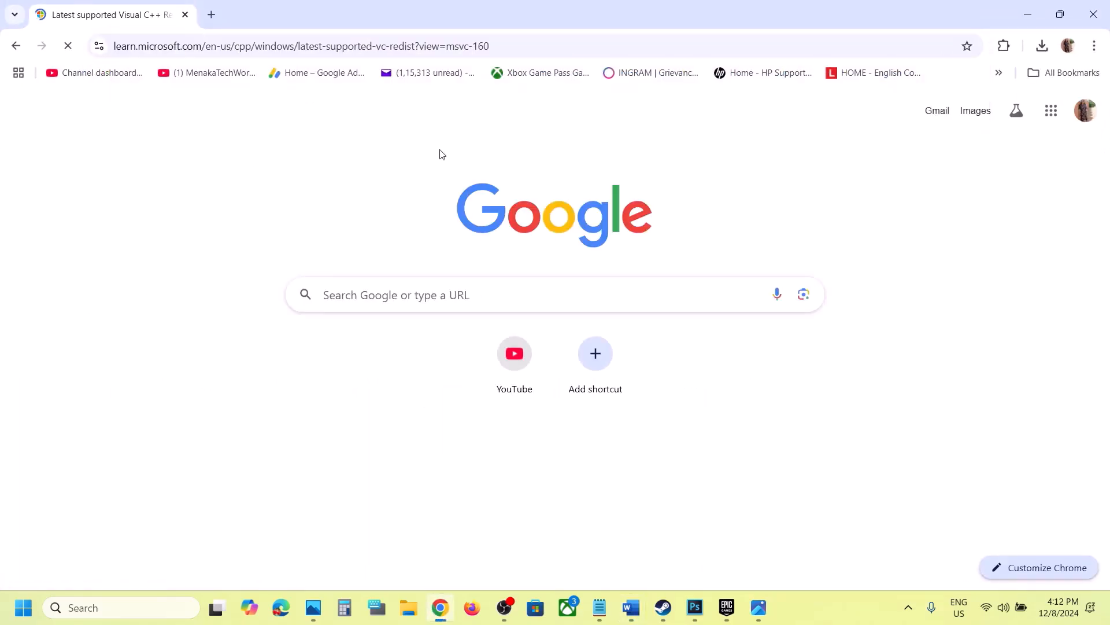
Find the Visual Studio 2015, 2017, 2019, and 2022 section and download the X86 redistributable, vc_redist.x86.exe
scroll(565, 427, down, 8)
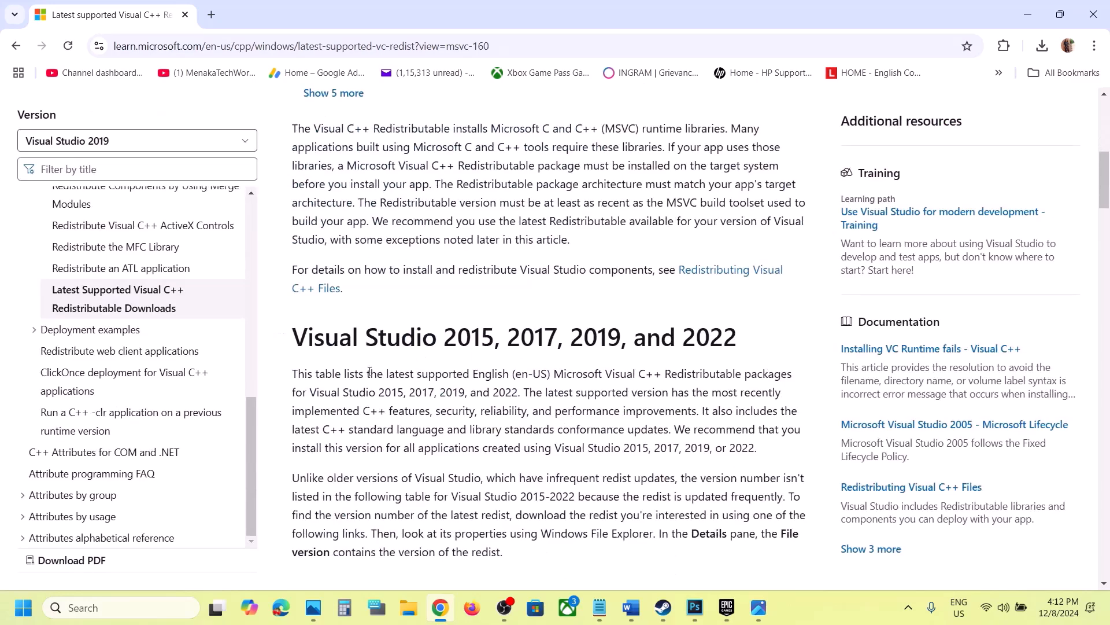
drag(365, 339, 696, 339)
scroll(700, 336, down, 2)
scroll(705, 328, down, 7)
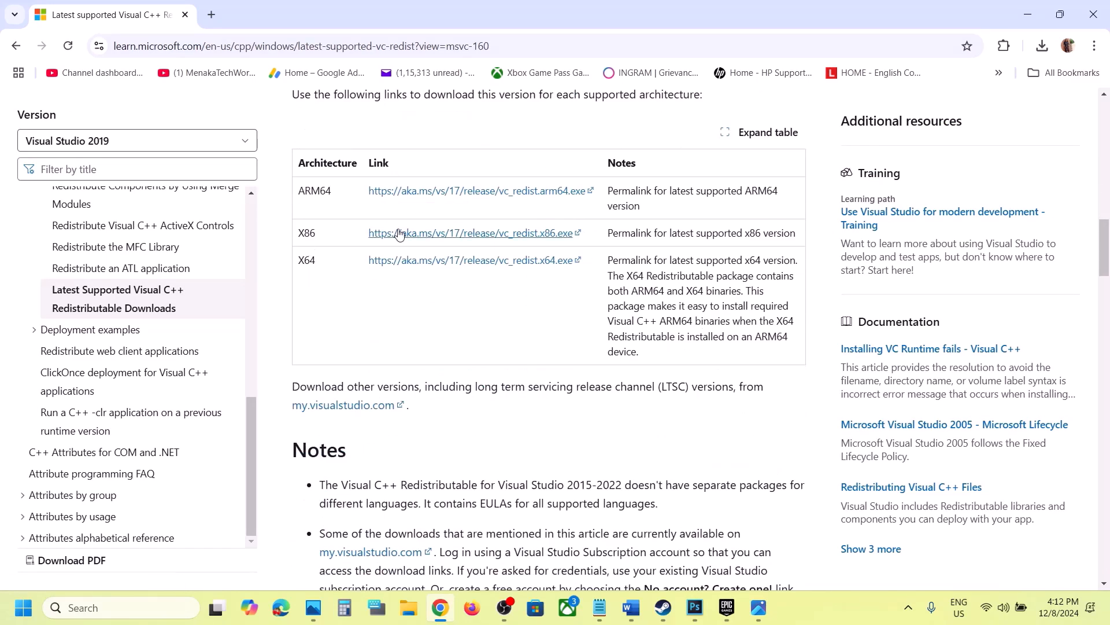
click(370, 232)
Highlight the X86 and X64 architecture entries and start installing the x86 Visual C++ 2015-2022 Redistributable
double_click(301, 229)
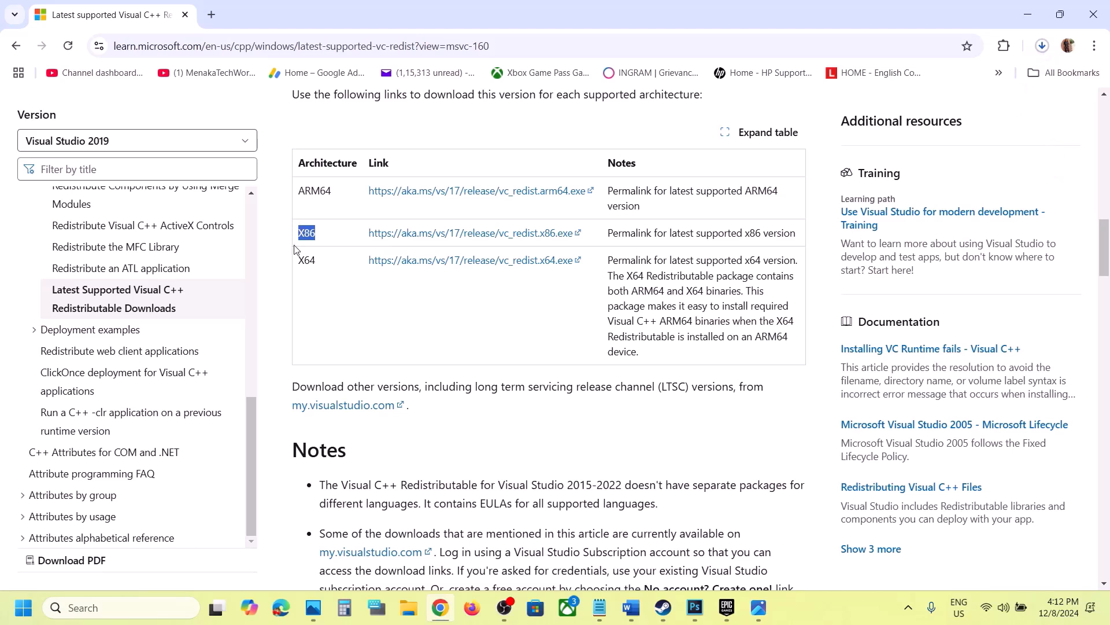
double_click(306, 254)
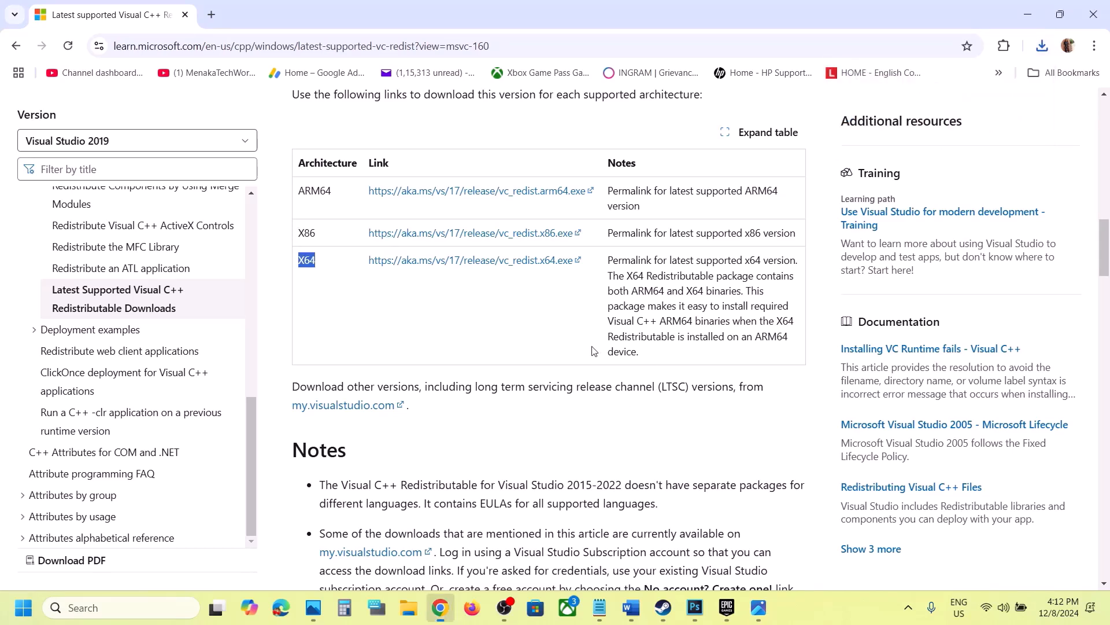
click(573, 383)
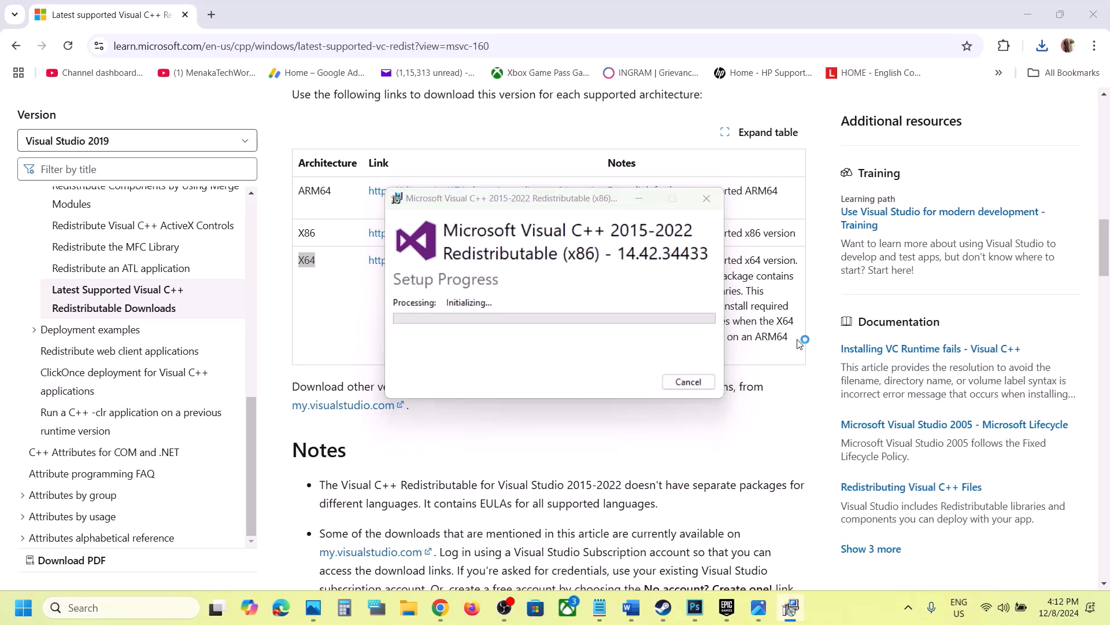
Download the X64 redistributable, launch it from the download history and start its installation
click(314, 309)
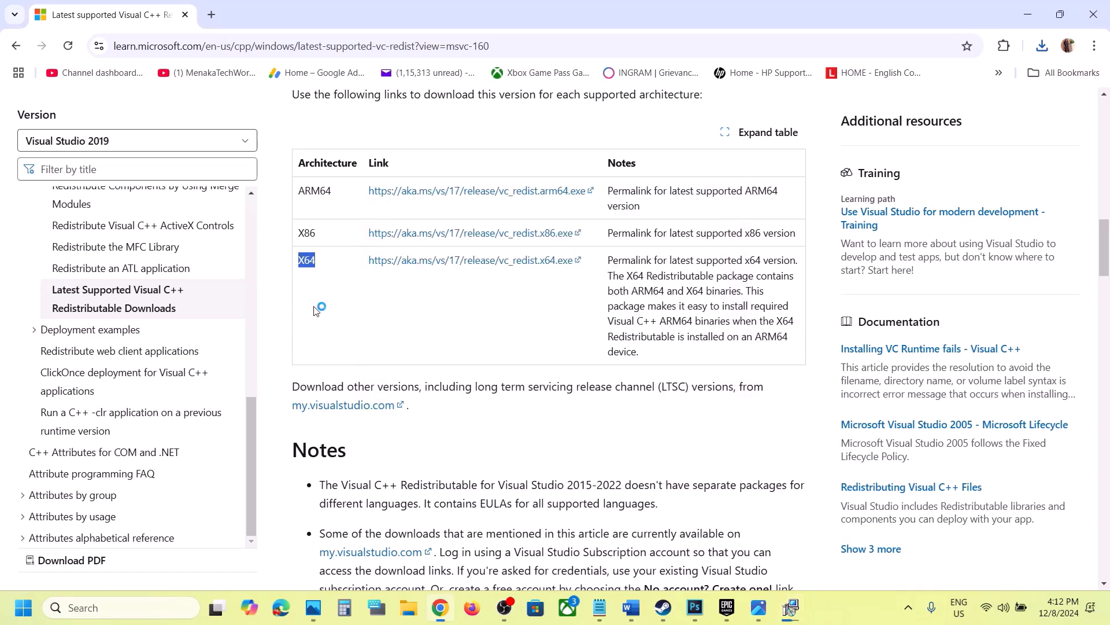
click(452, 265)
click(1042, 46)
click(914, 115)
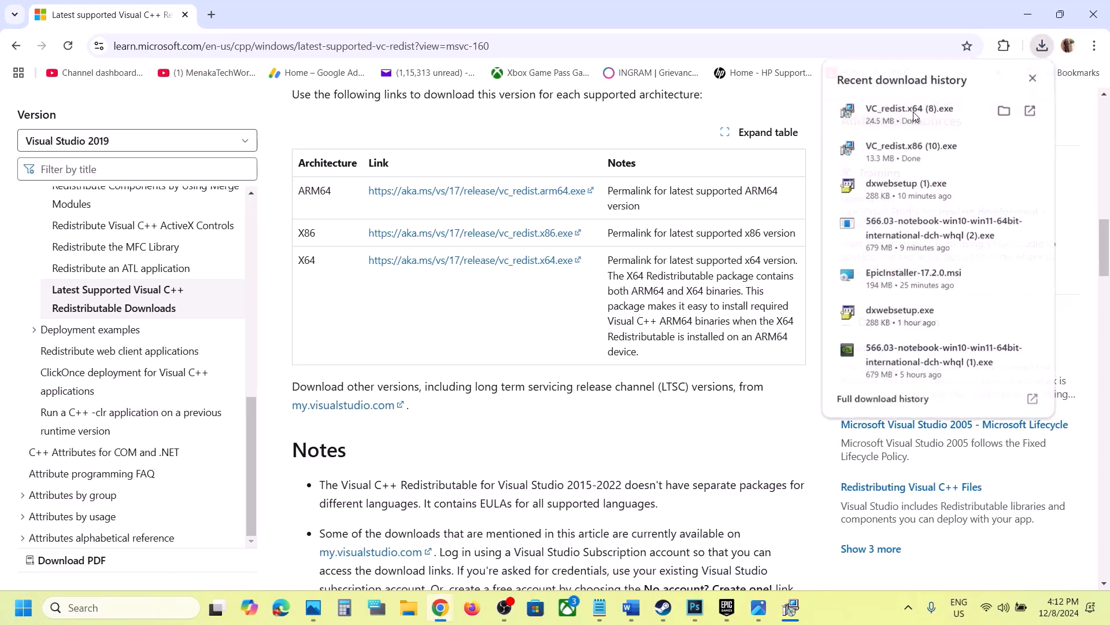
click(573, 383)
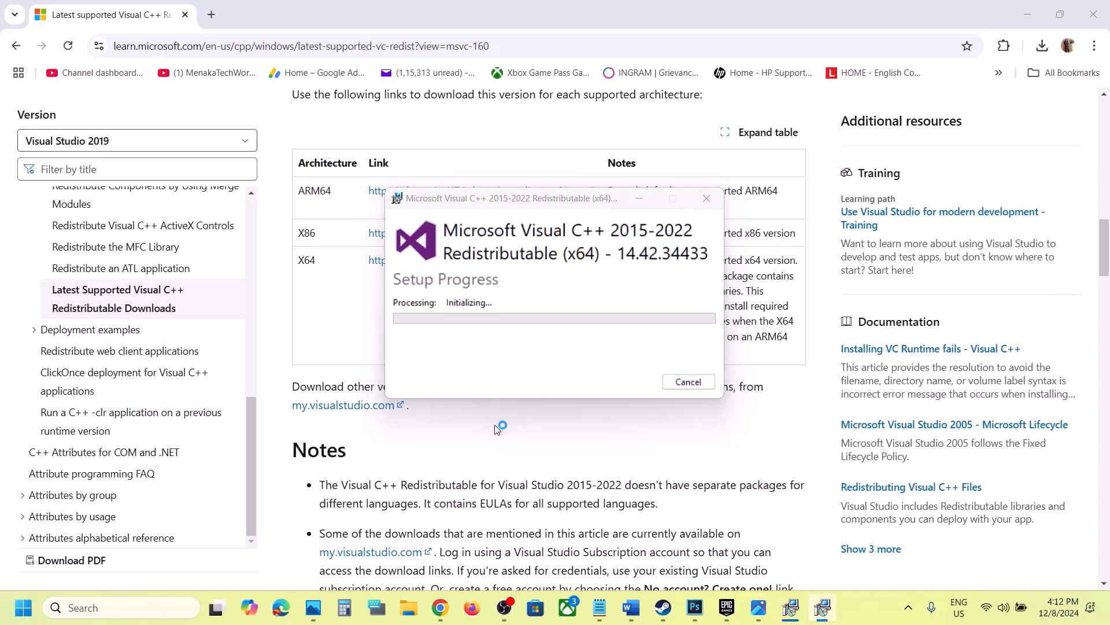
Bring up the x86 and x64 Visual C++ setup windows and place them side by side to check both installations
click(761, 607)
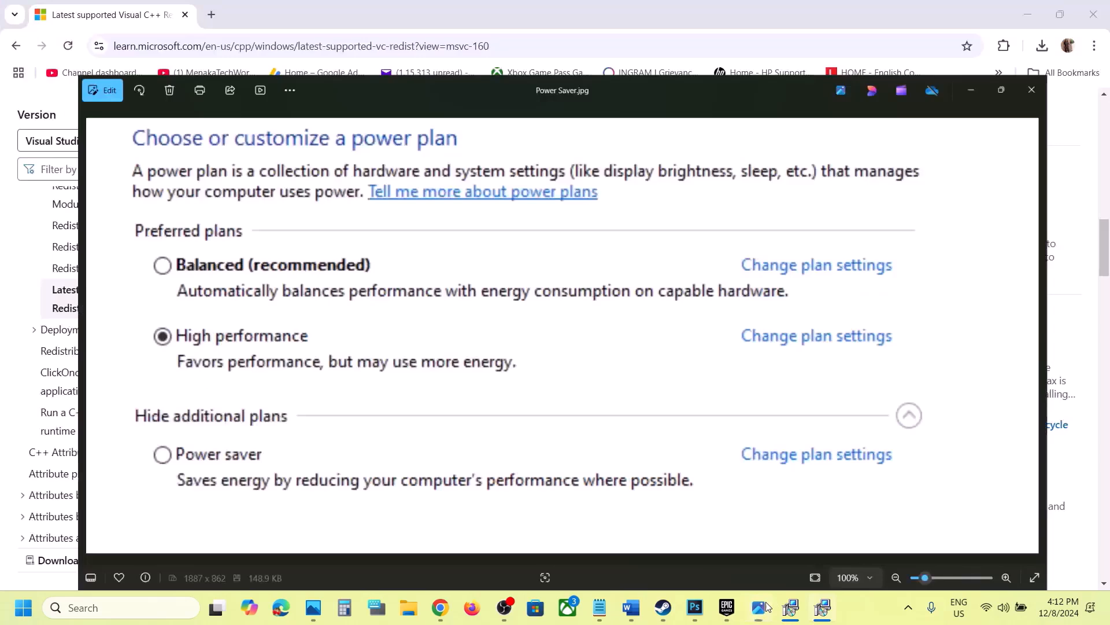
click(761, 607)
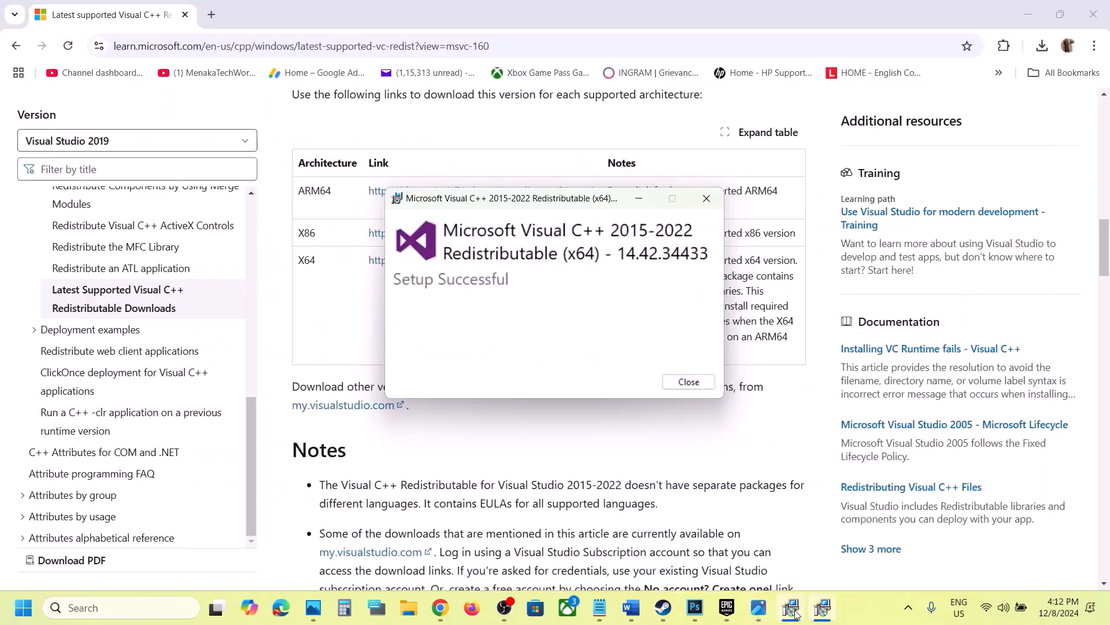
click(791, 608)
click(824, 617)
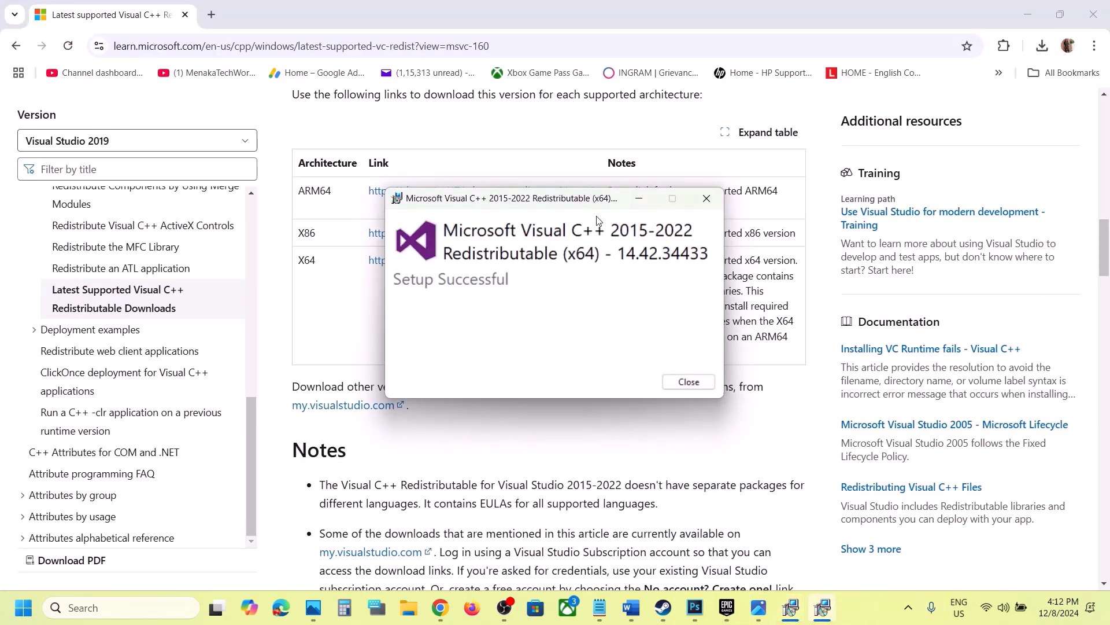
drag(596, 198, 266, 327)
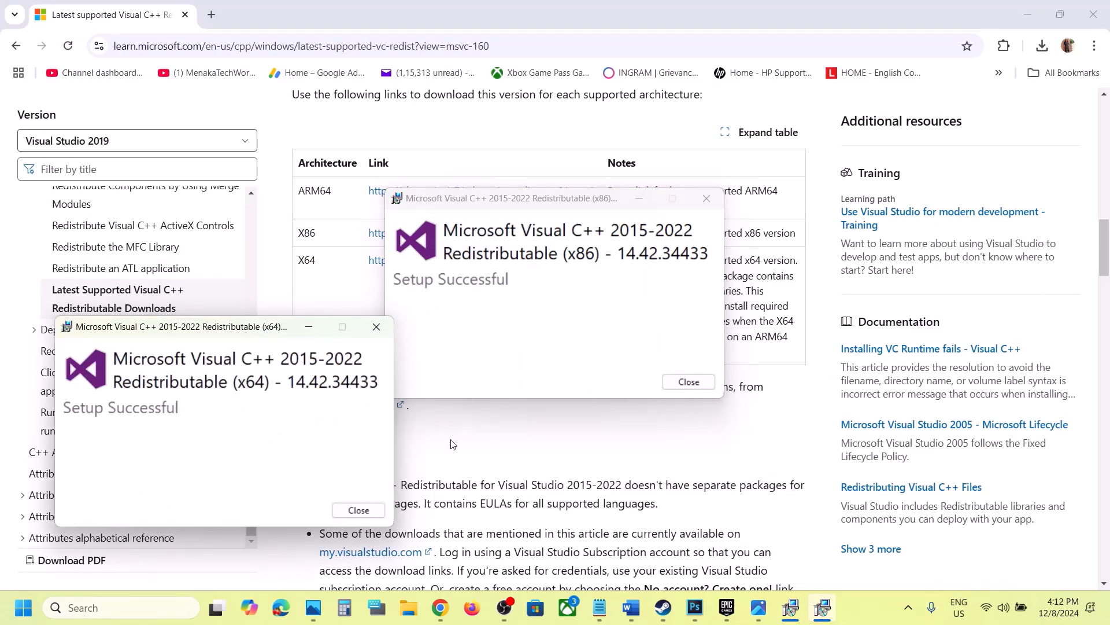
click(472, 446)
Show the computer's Restart option in the power choices and leave without restarting
click(23, 608)
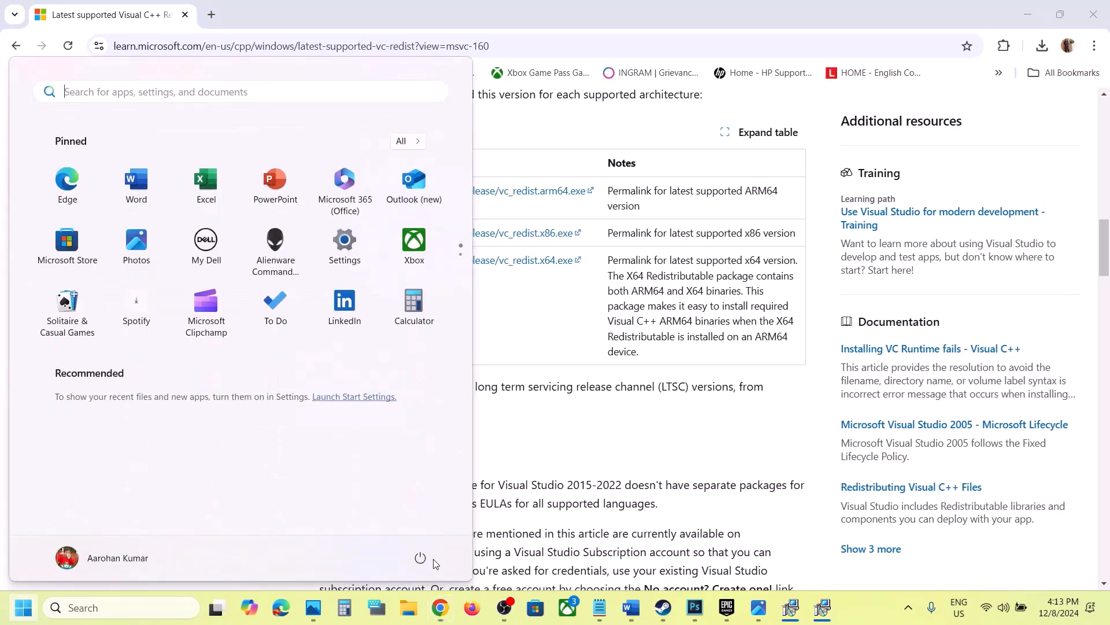
click(420, 558)
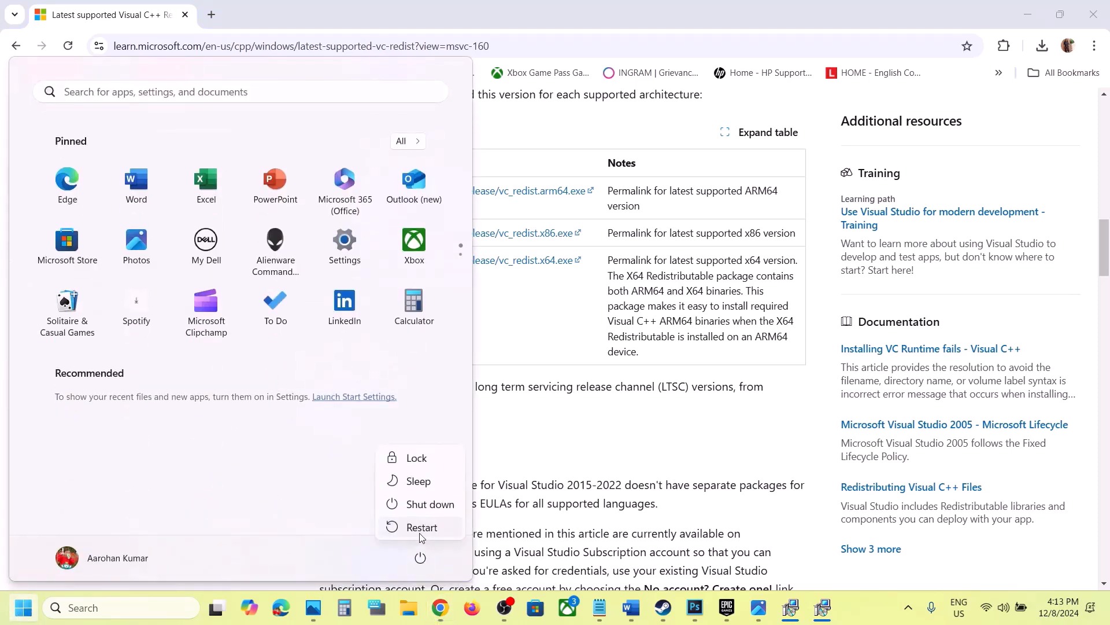
click(693, 462)
click(663, 607)
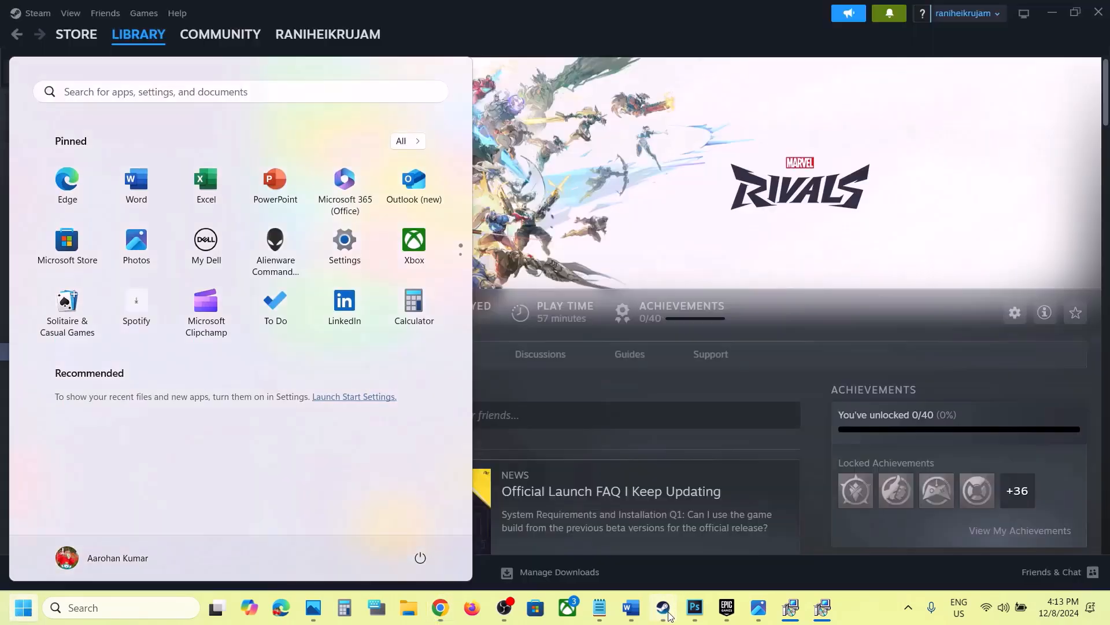
Review Step 25, Update BIOS, in the Word notes and check the laptop's battery charge
click(631, 607)
scroll(566, 480, down, 5)
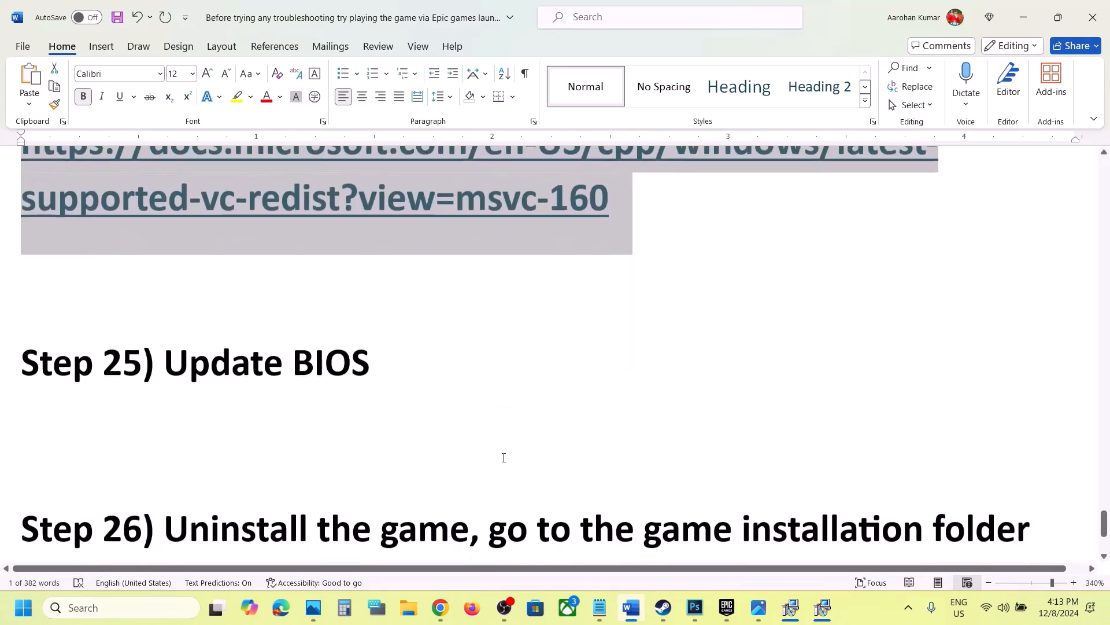
scroll(503, 457, up, 1)
drag(171, 413, 458, 407)
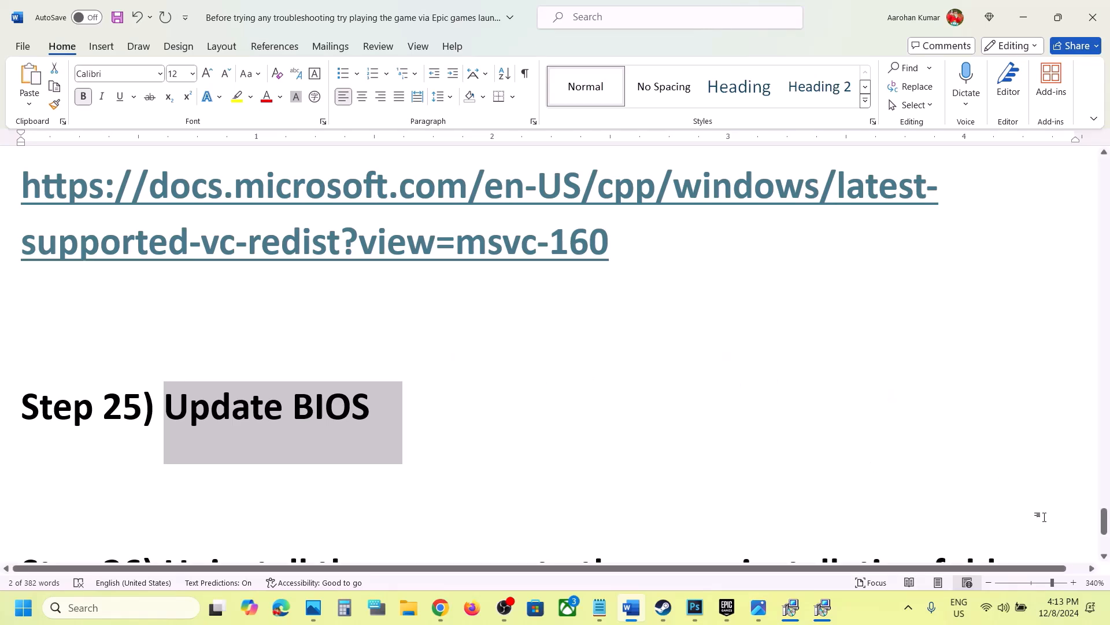
click(1004, 608)
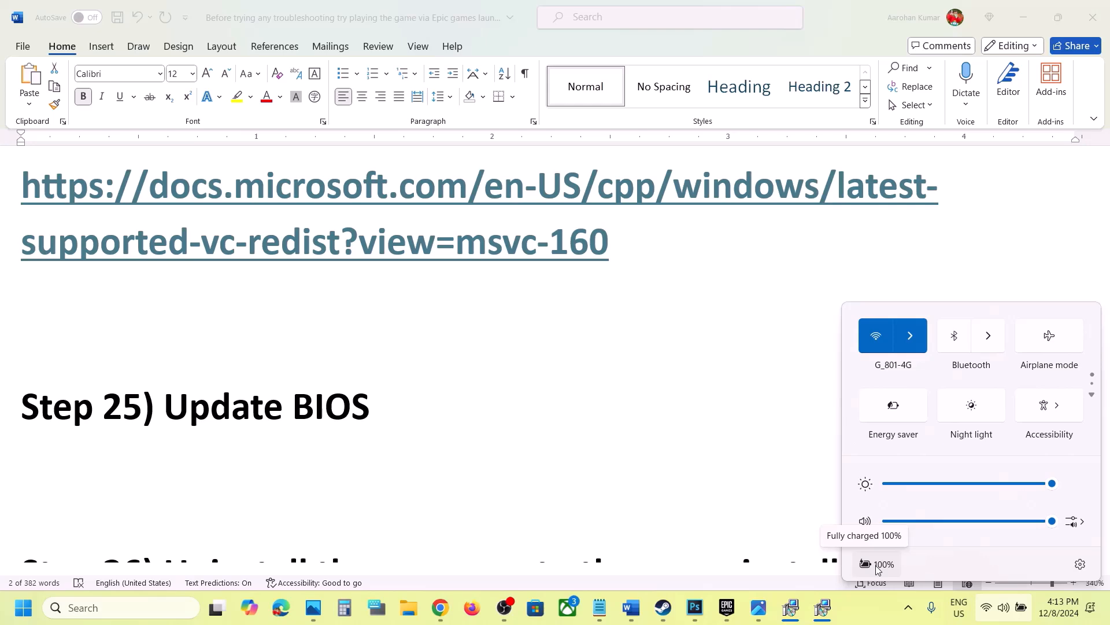
click(406, 444)
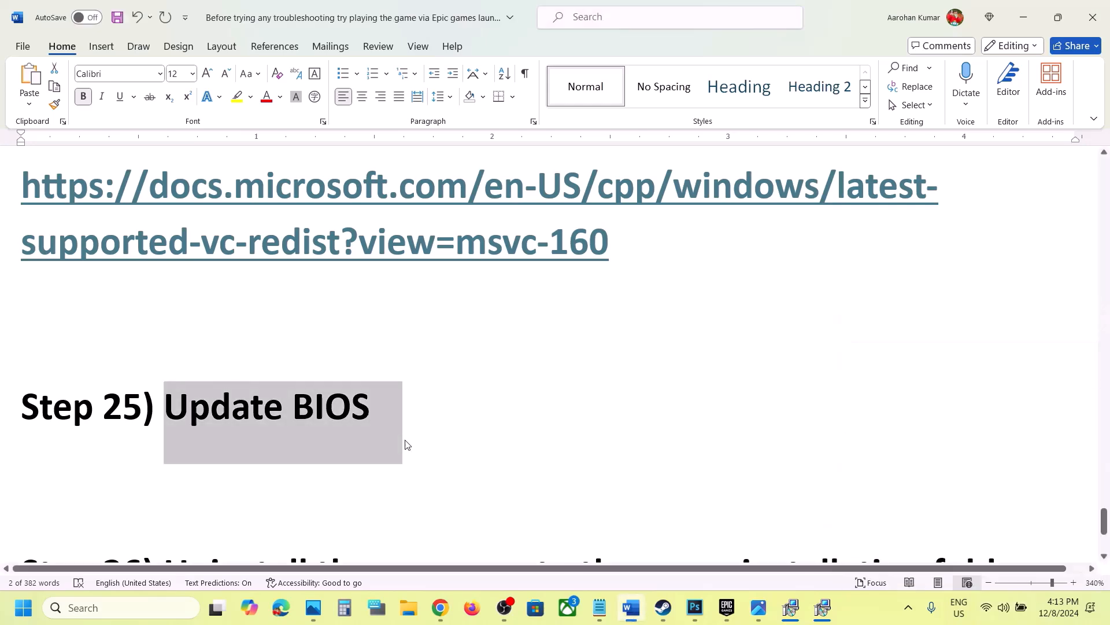
Move on to Step 26 in the notes and highlight its instructions for uninstalling and reinstalling the game
scroll(406, 444, down, 4)
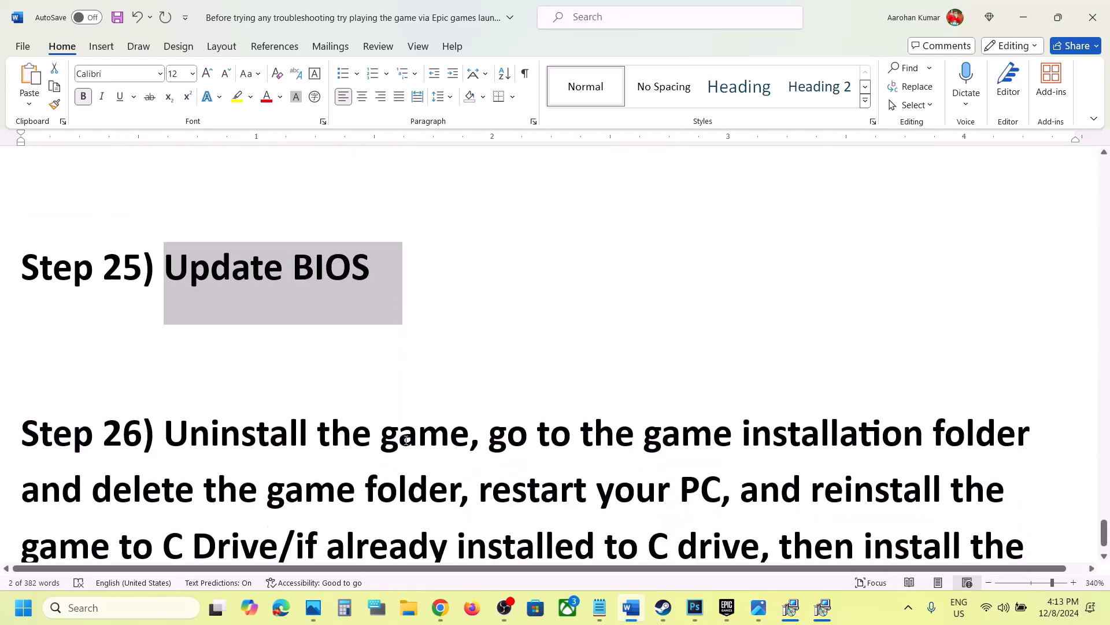
drag(165, 327, 425, 492)
click(425, 491)
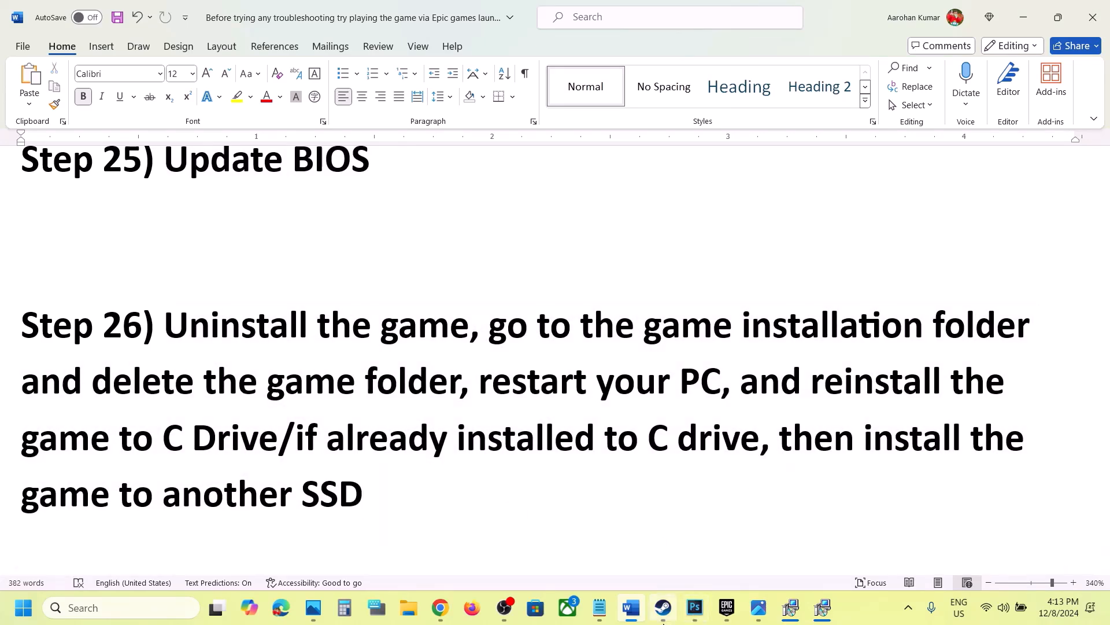
Switch to Steam and display the Uninstall option among Marvel Rivals' management commands
click(663, 608)
right_click(179, 355)
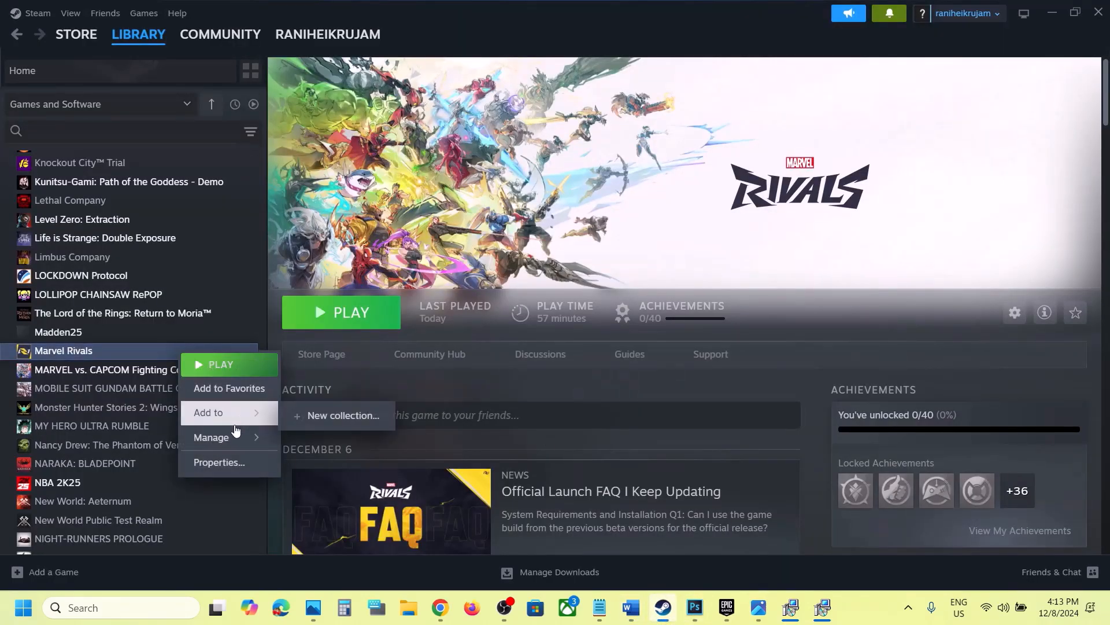
mouse_move(220, 437)
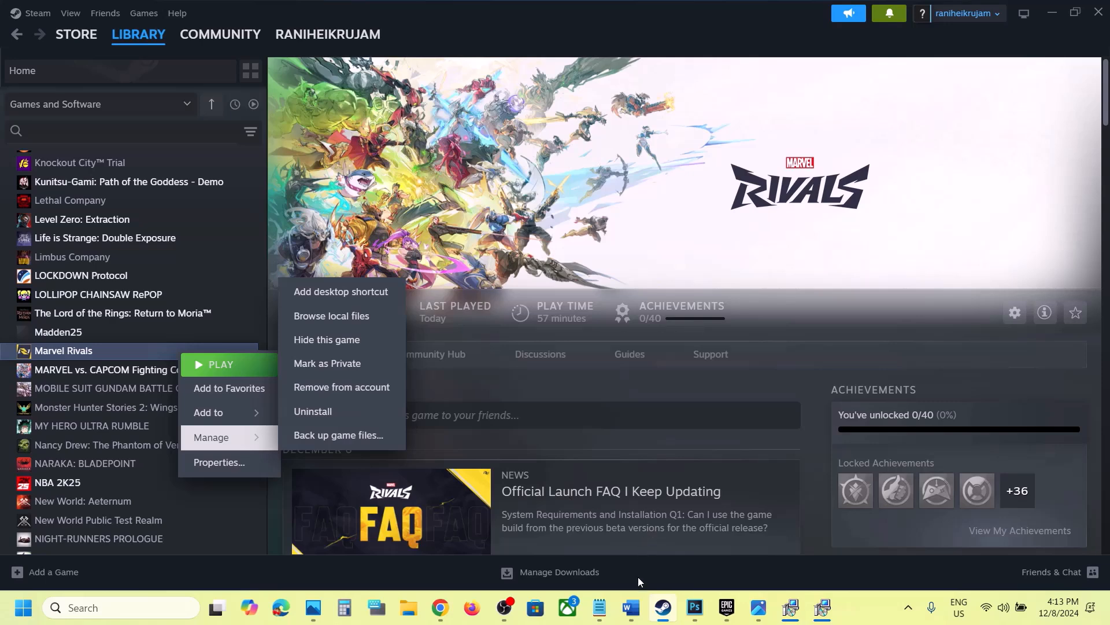
Review Step 26 in the Word notes on deleting the game folder and reinstalling to C drive or another SSD, and return to Steam
click(632, 608)
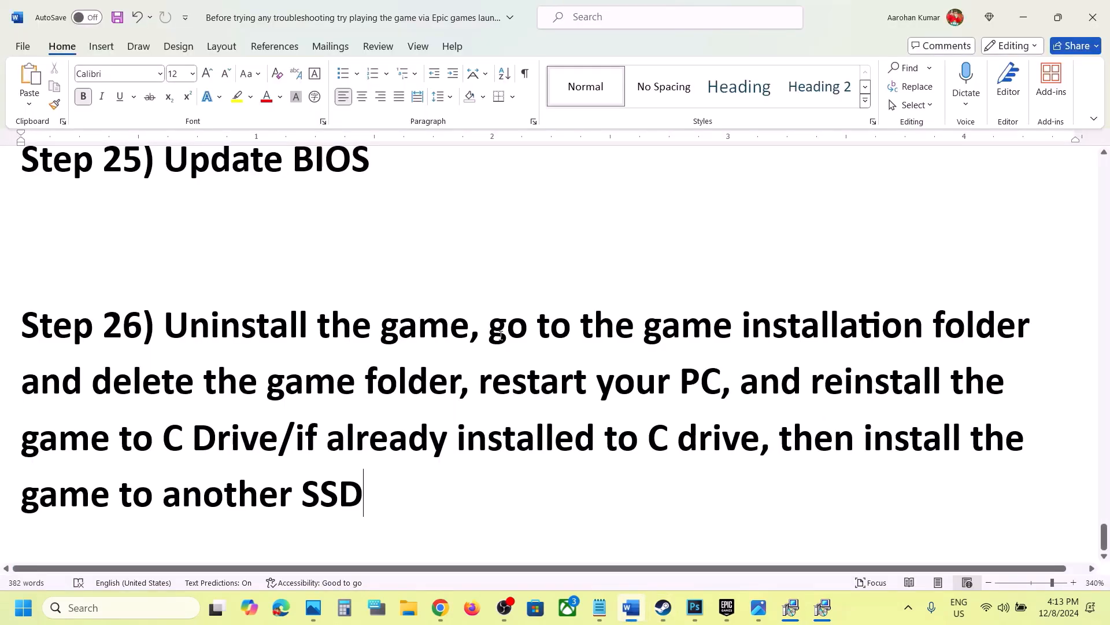
drag(489, 329, 269, 434)
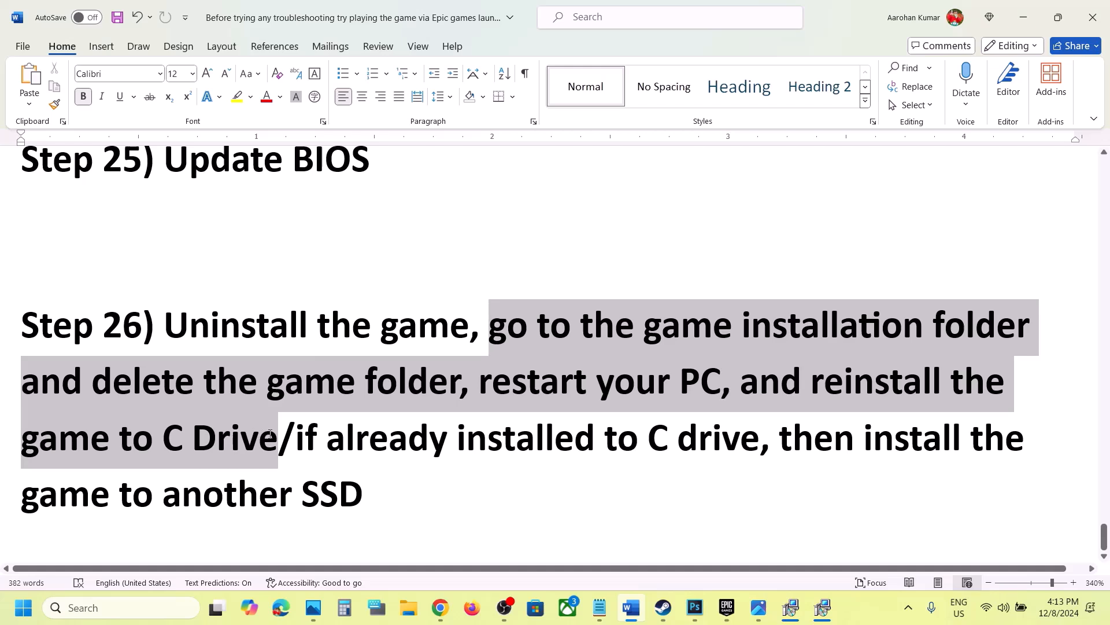
drag(269, 434, 703, 420)
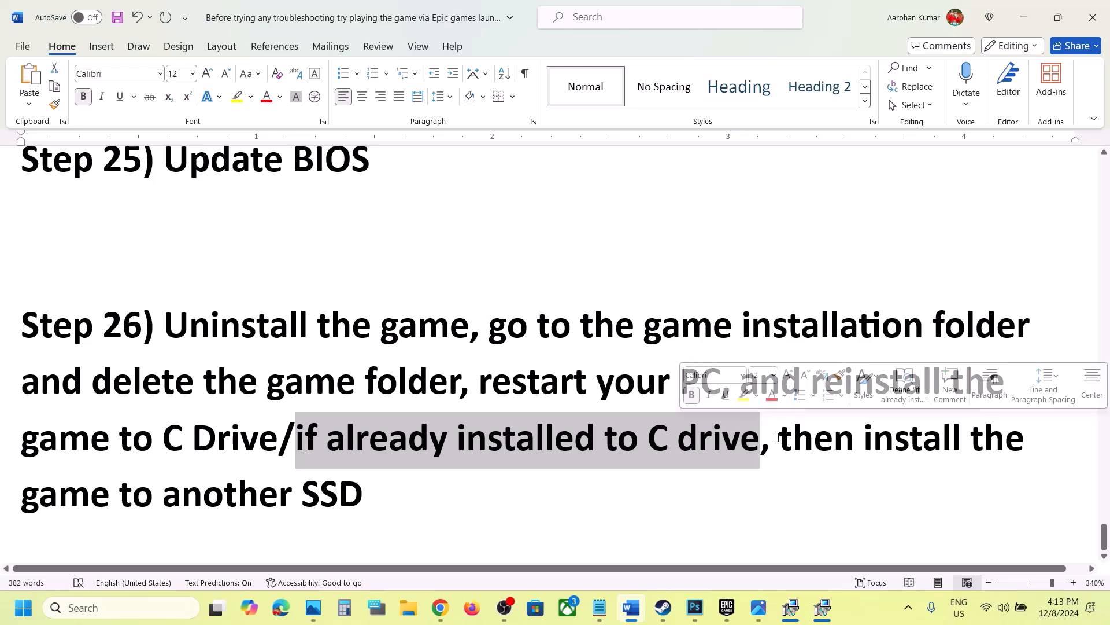
drag(780, 440, 391, 486)
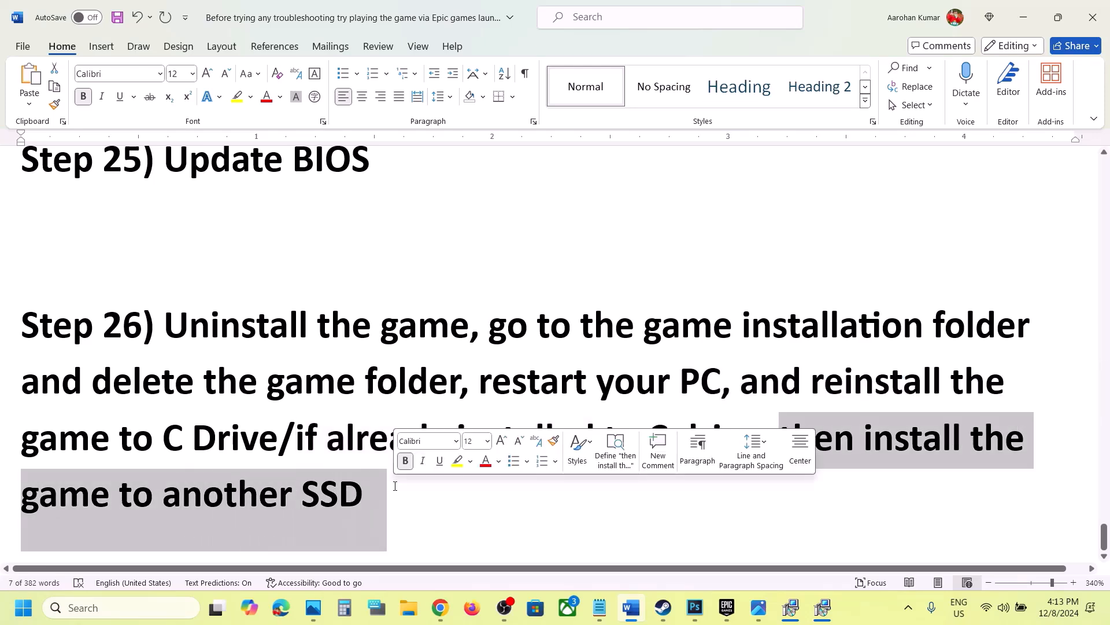
click(391, 485)
click(663, 607)
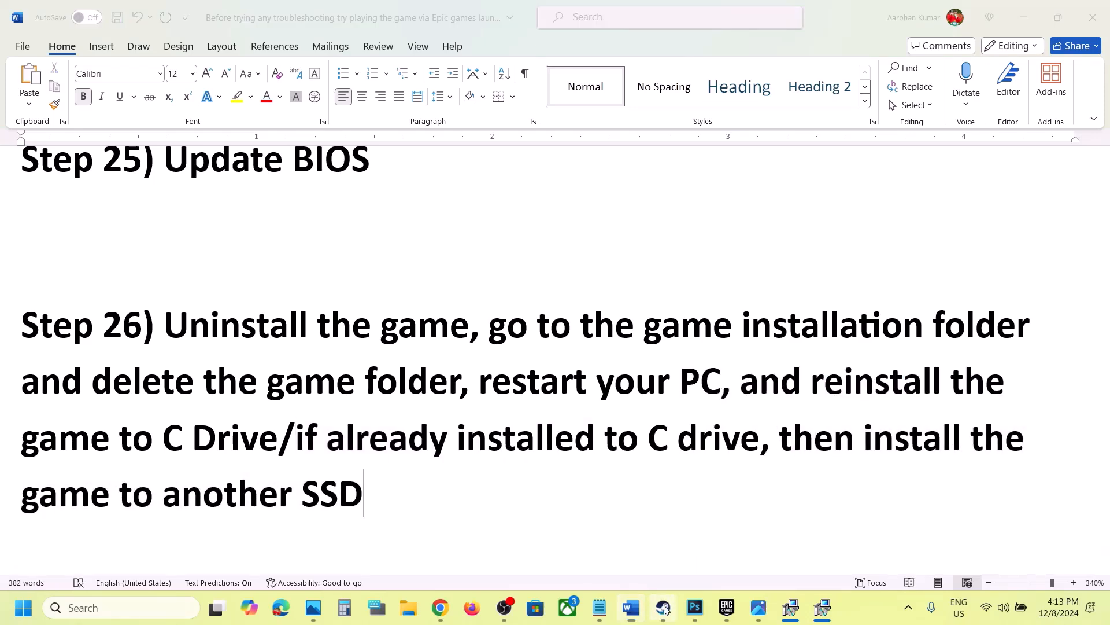